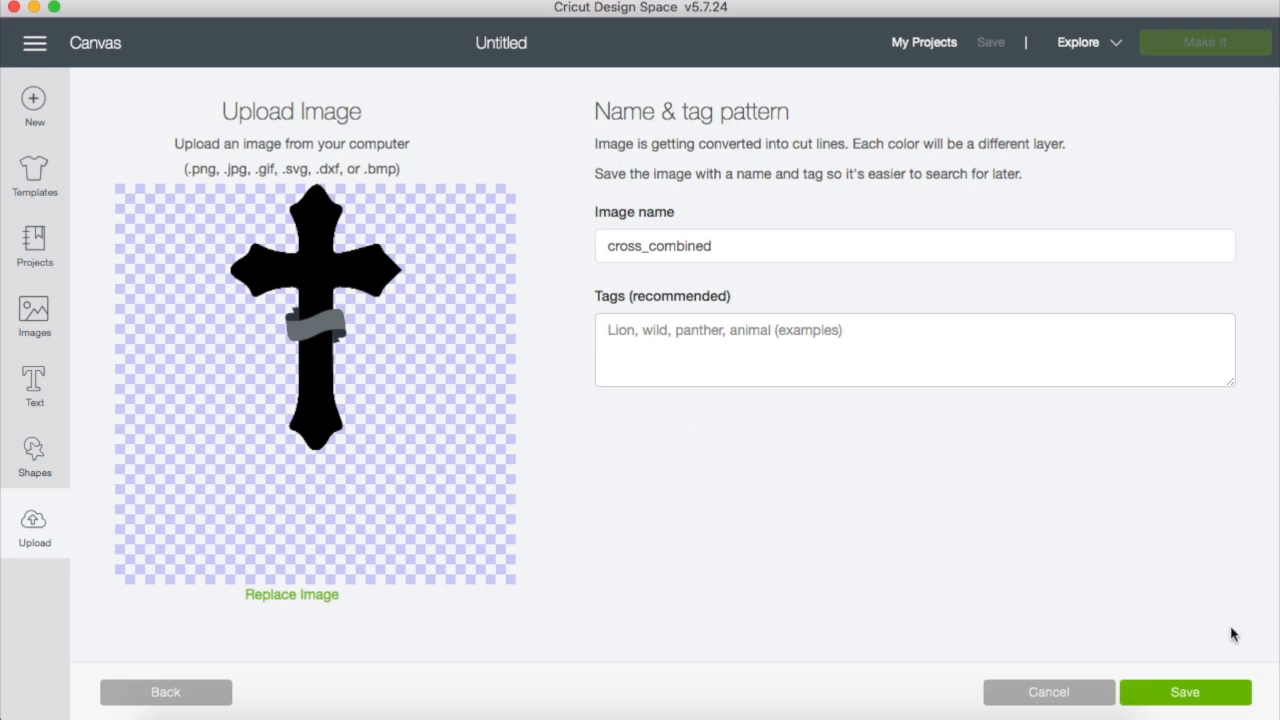
# Save the uploaded image as cross_combined and insert it onto the canvas.
pyautogui.click(1194, 703)
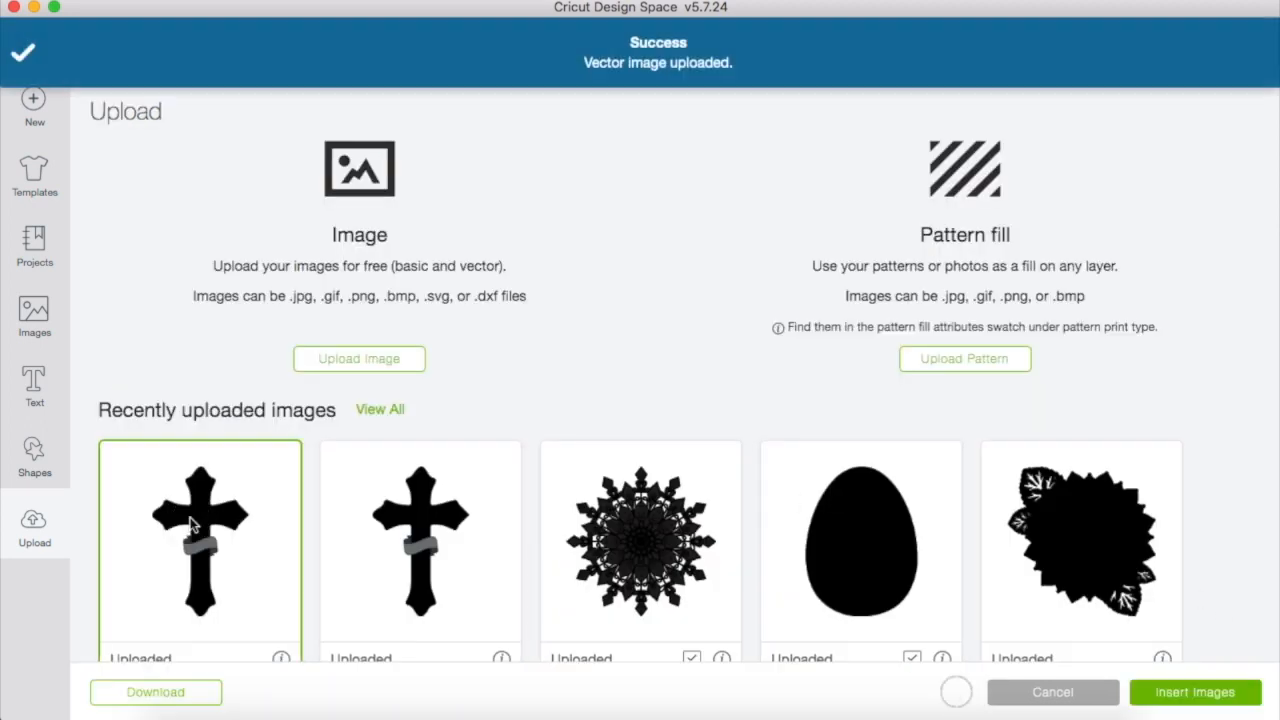
pyautogui.click(1194, 694)
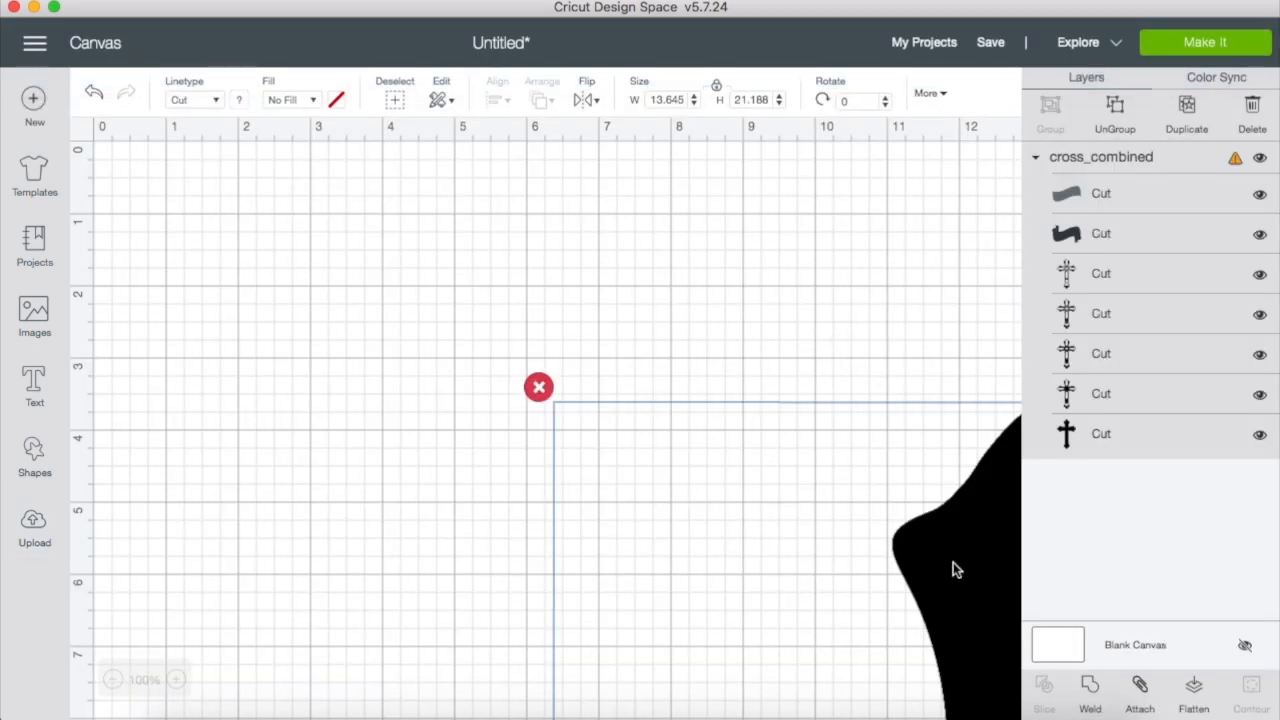
# Scale the cross proportionally to a height of 9 inches and place it near the canvas's upper-left corner.
pyautogui.click(1016, 602)
pyautogui.moveTo(1016, 602); pyautogui.dragTo(593, 397)
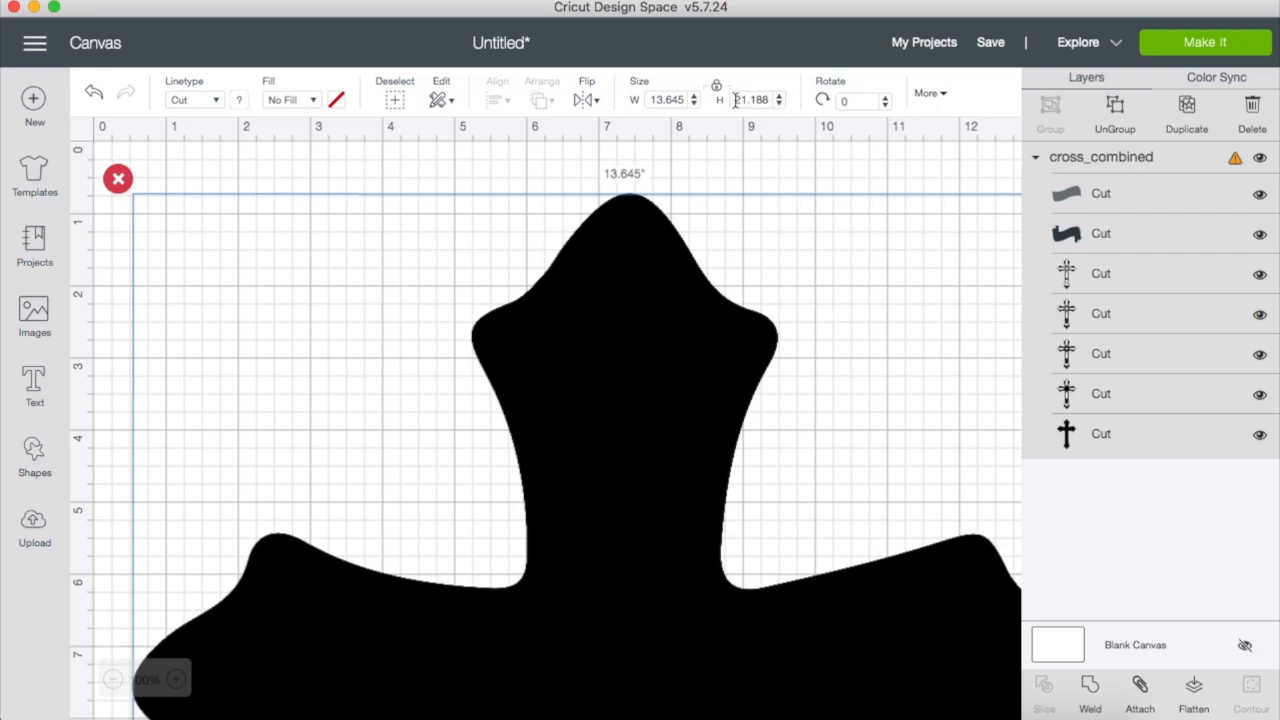
pyautogui.moveTo(735, 100); pyautogui.dragTo(789, 104)
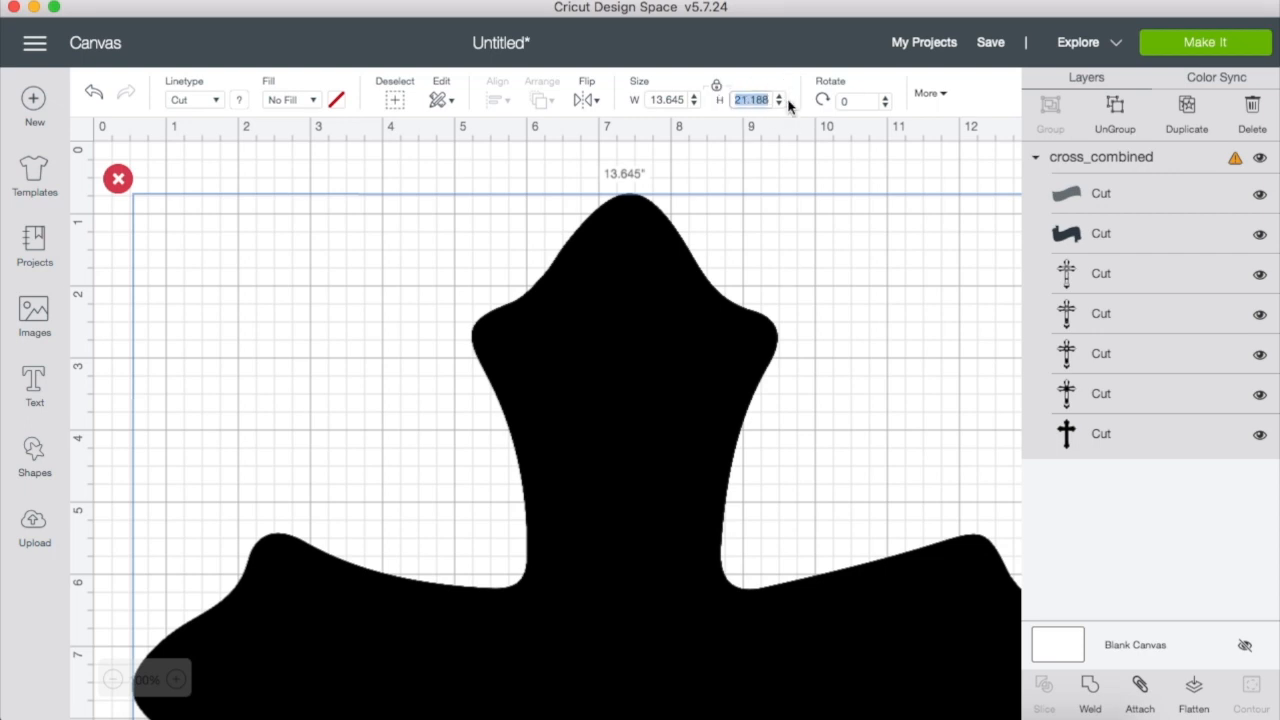
pyautogui.click(831, 174)
pyautogui.click(671, 355)
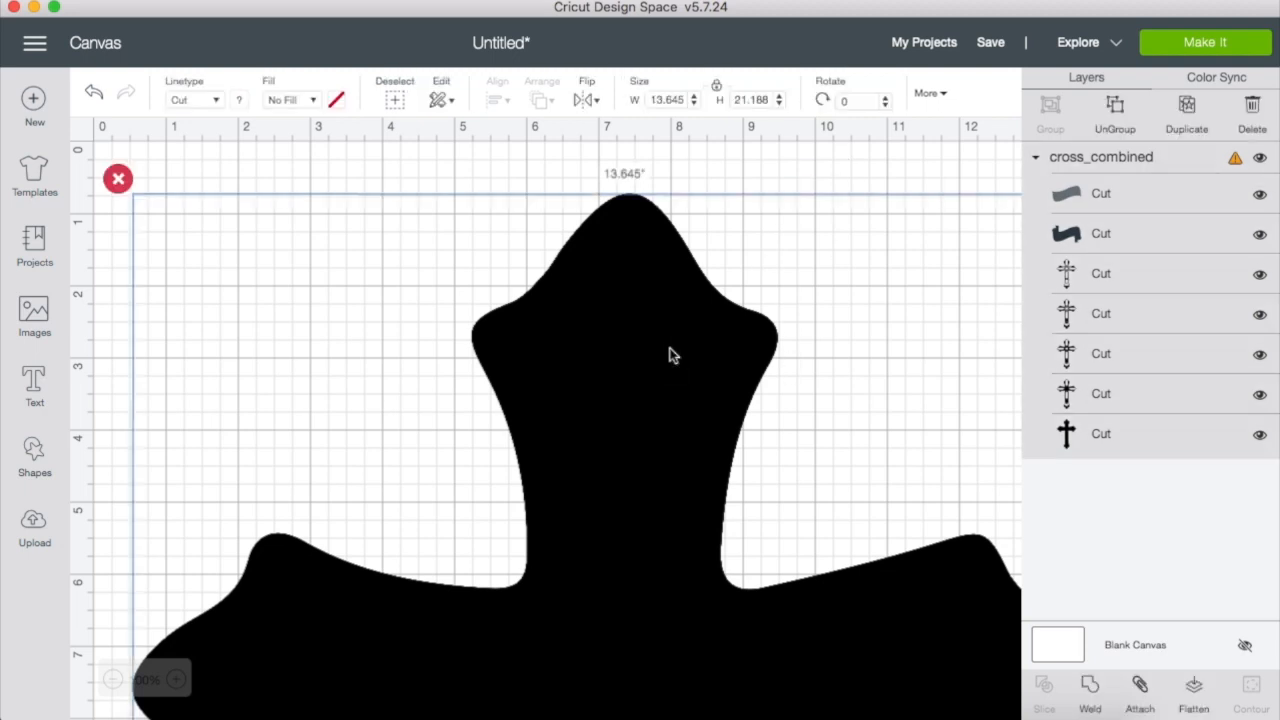
pyautogui.click(738, 100)
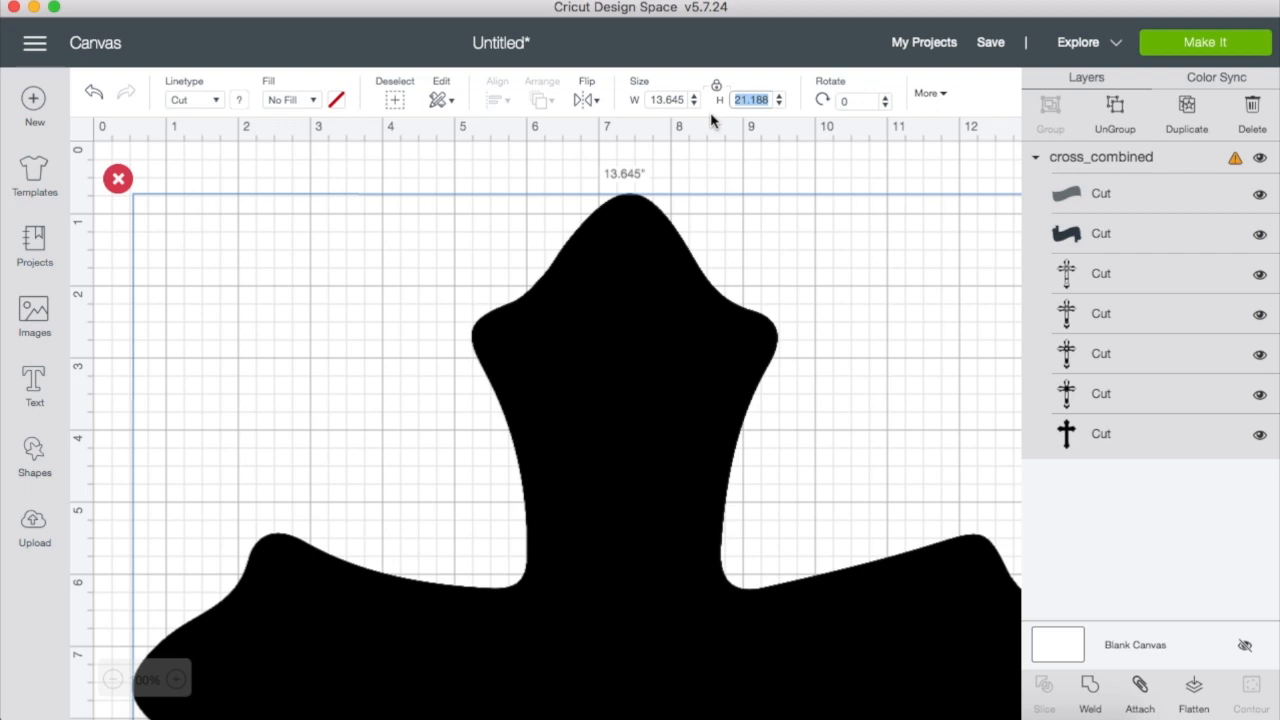
pyautogui.write('9')
pyautogui.press('Return')
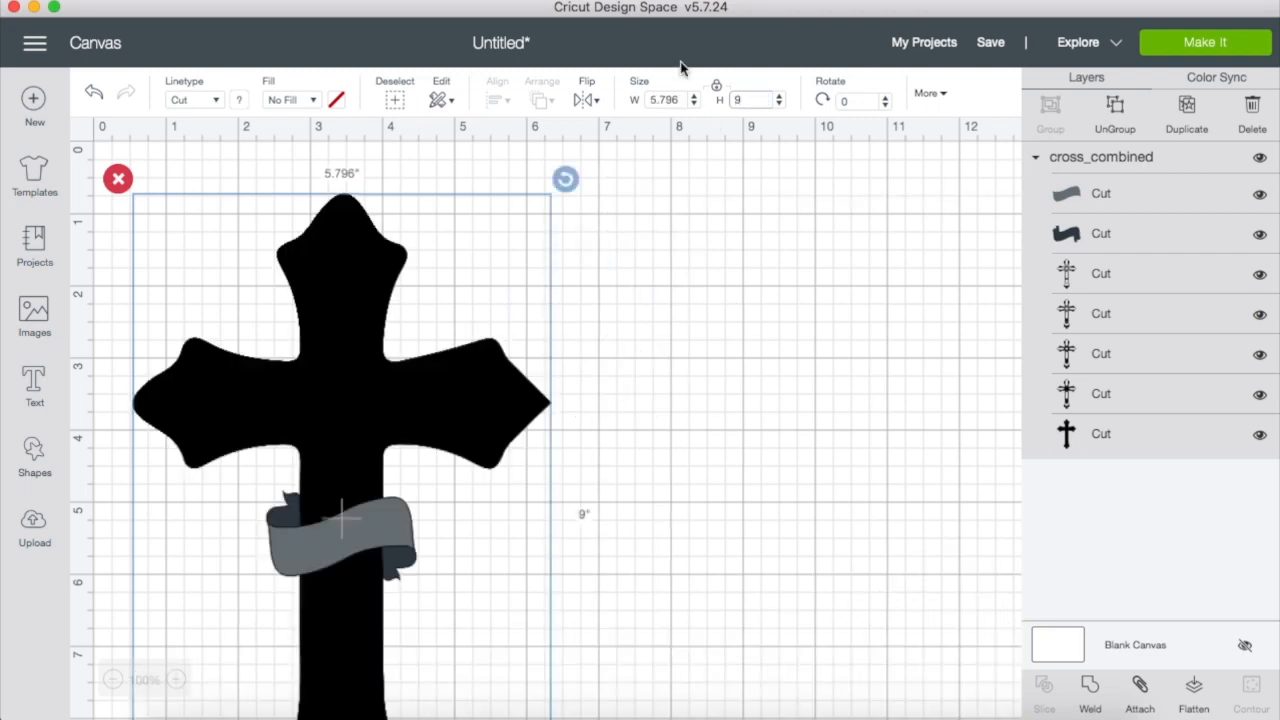
pyautogui.moveTo(329, 376); pyautogui.dragTo(326, 337)
pyautogui.click(657, 394)
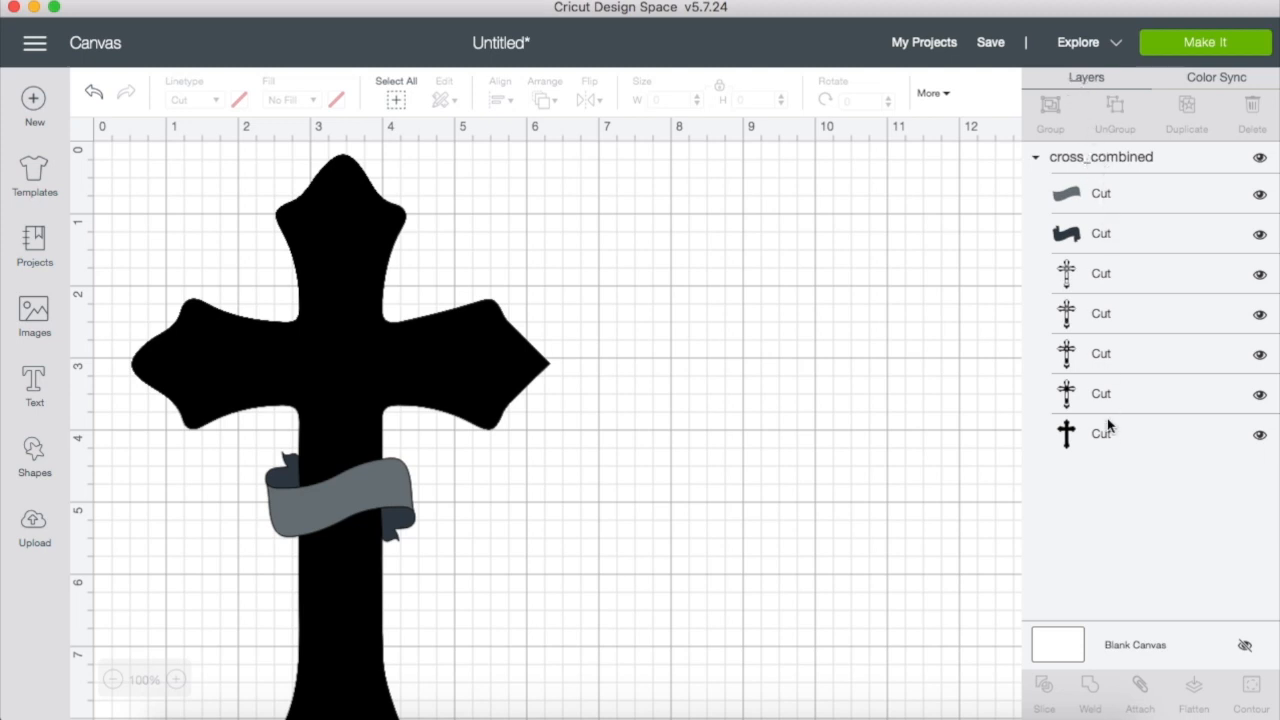
# Examine the individual layers of the cross_combined group, from the bottom cross layer up to the banner layers.
pyautogui.click(1095, 438)
pyautogui.click(1097, 402)
pyautogui.click(1104, 358)
pyautogui.click(1104, 312)
pyautogui.click(1104, 288)
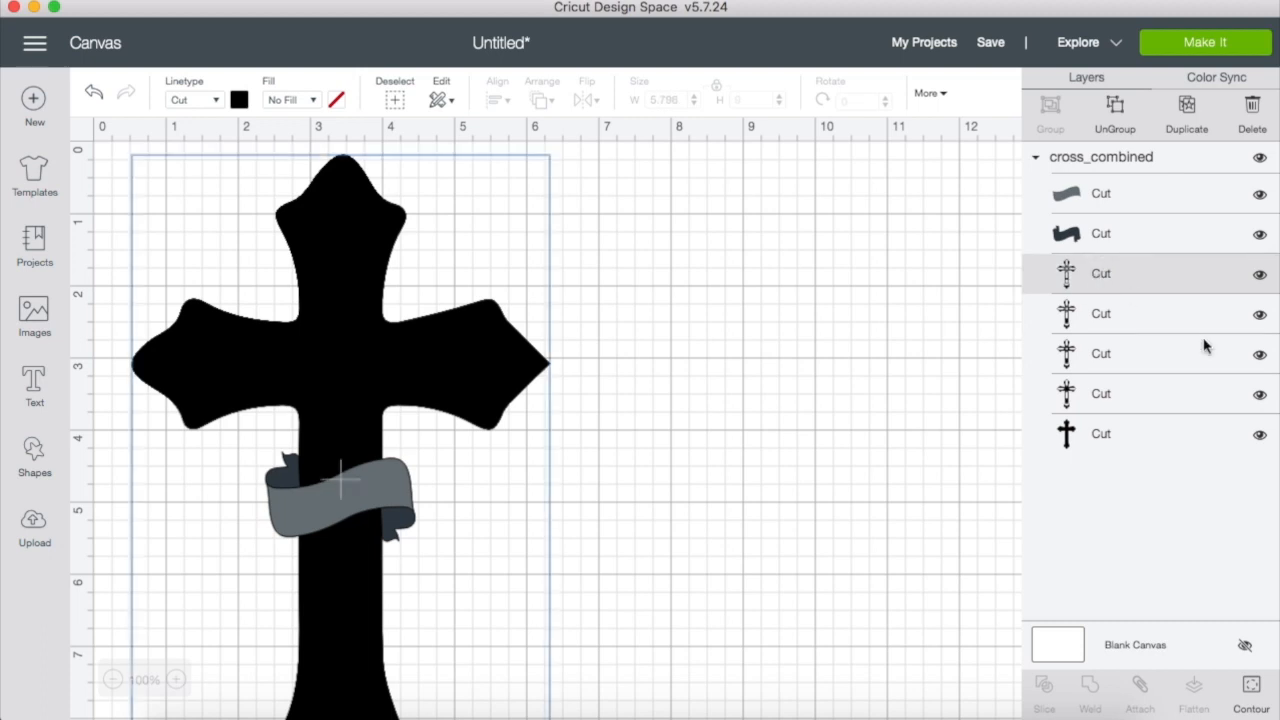
pyautogui.click(1098, 244)
pyautogui.click(1103, 187)
pyautogui.click(1099, 241)
pyautogui.click(1098, 208)
# Set the material color of the bottom layer in the cross_combined group to light salmon pink.
pyautogui.click(1091, 434)
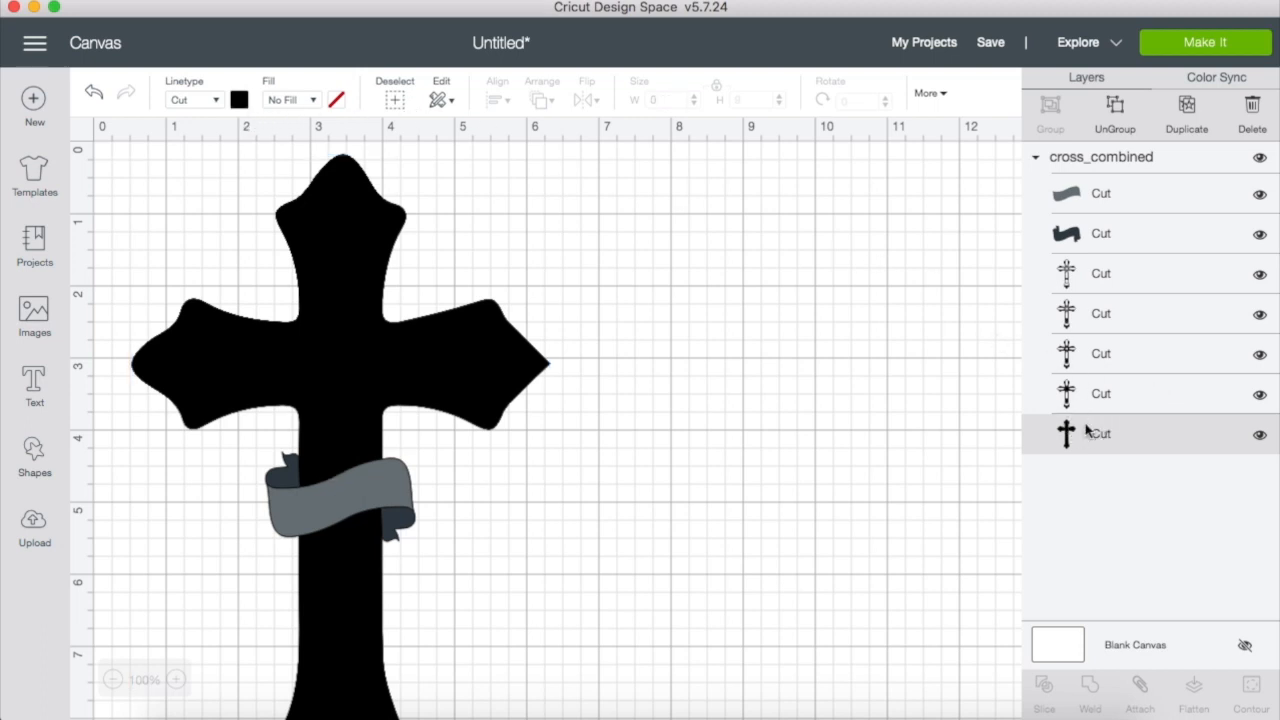
pyautogui.click(239, 100)
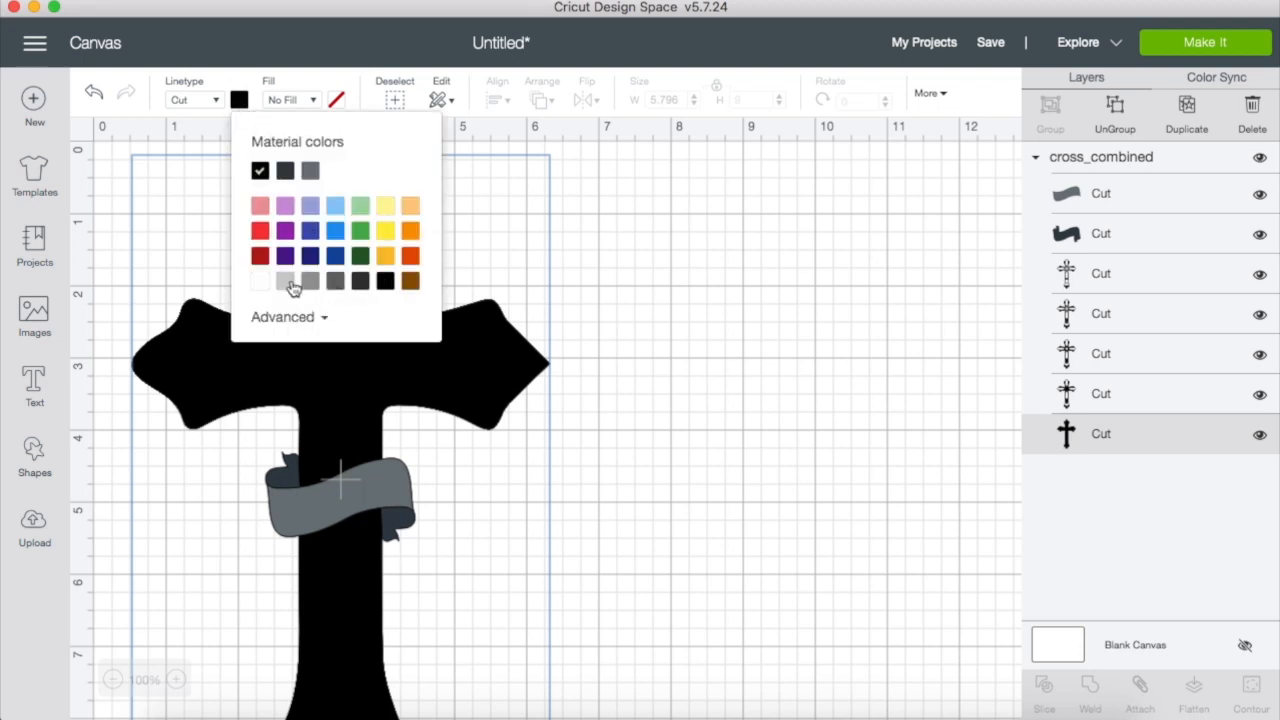
pyautogui.click(260, 206)
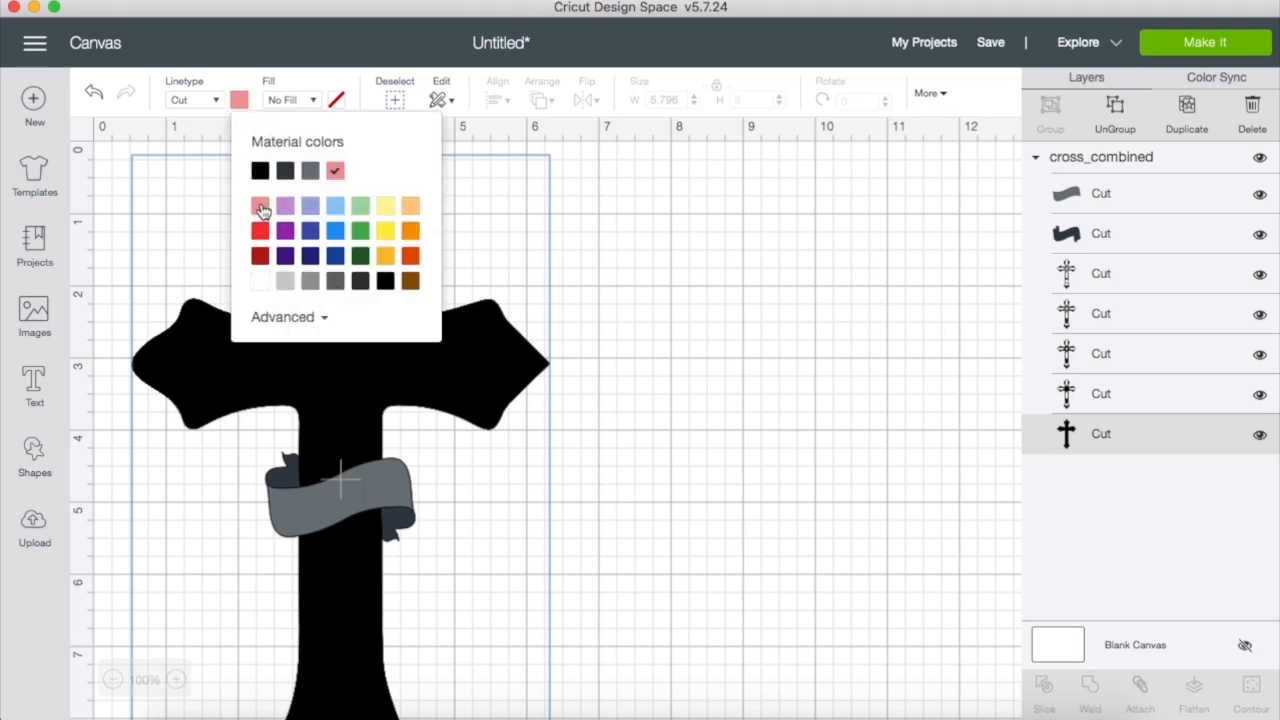
pyautogui.click(244, 104)
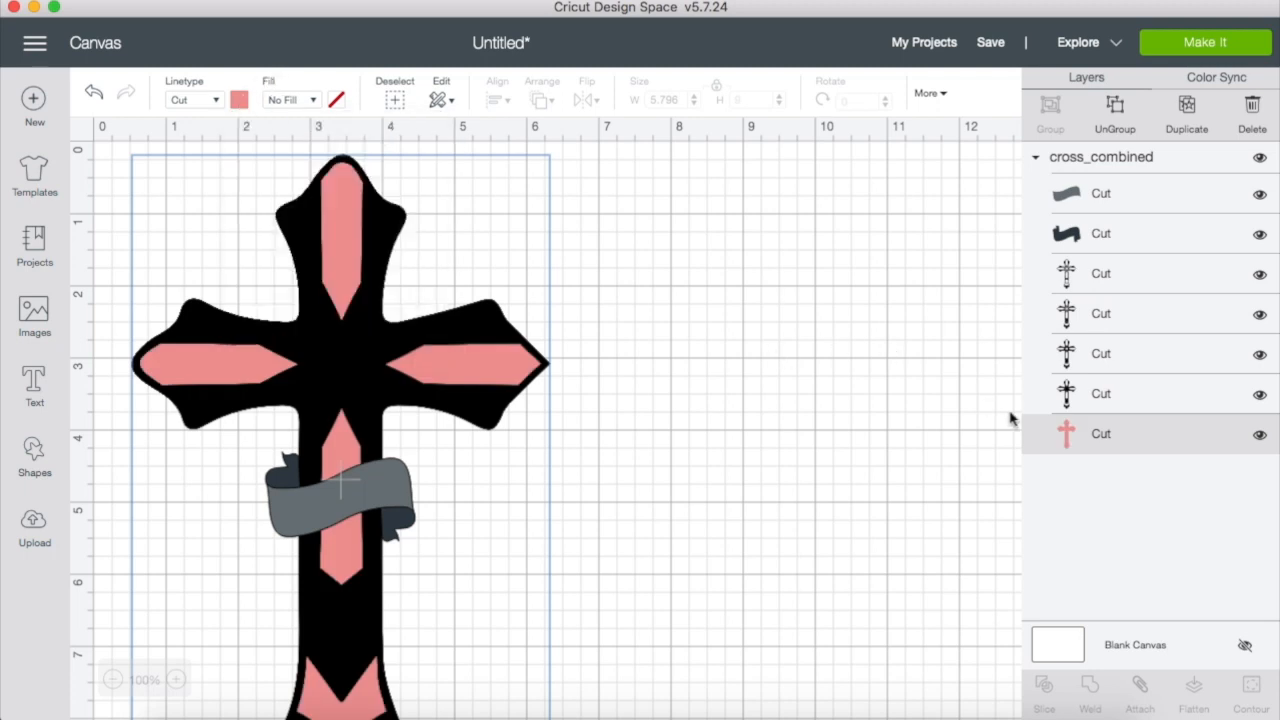
# Try red and yellow on the second layer from the bottom, then settle on golden yellow for its central star.
pyautogui.click(1107, 396)
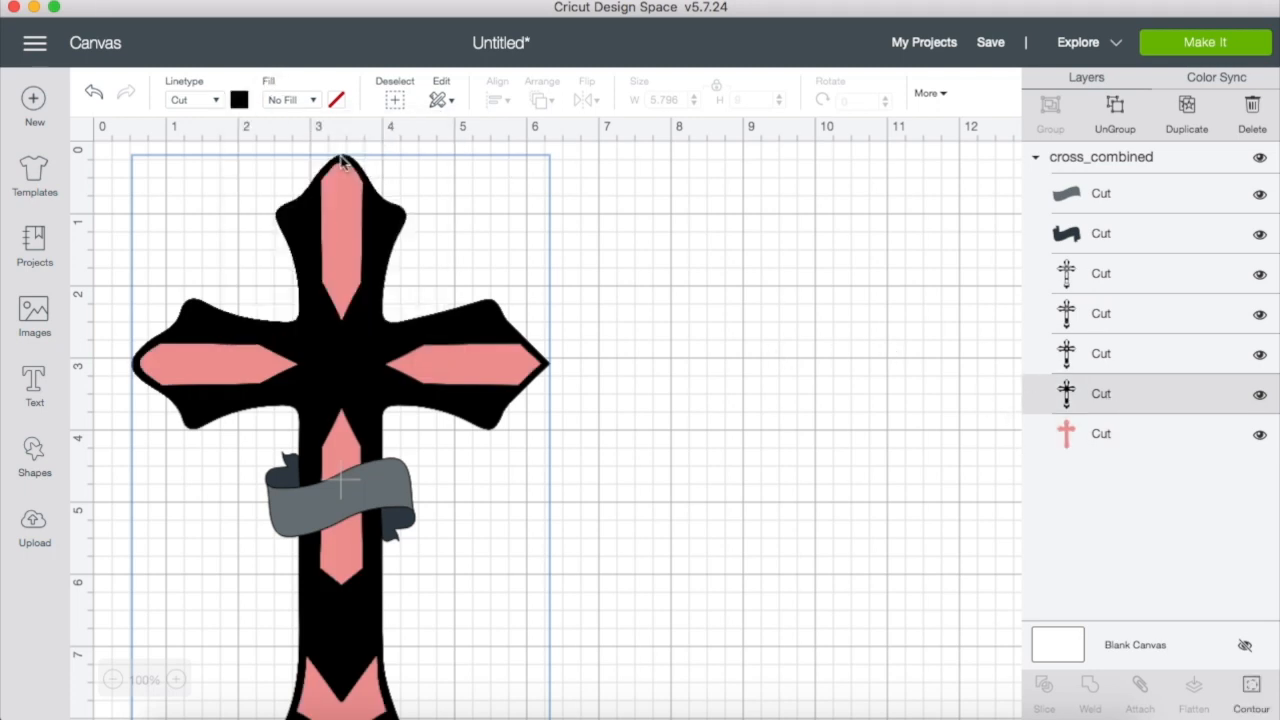
pyautogui.click(240, 102)
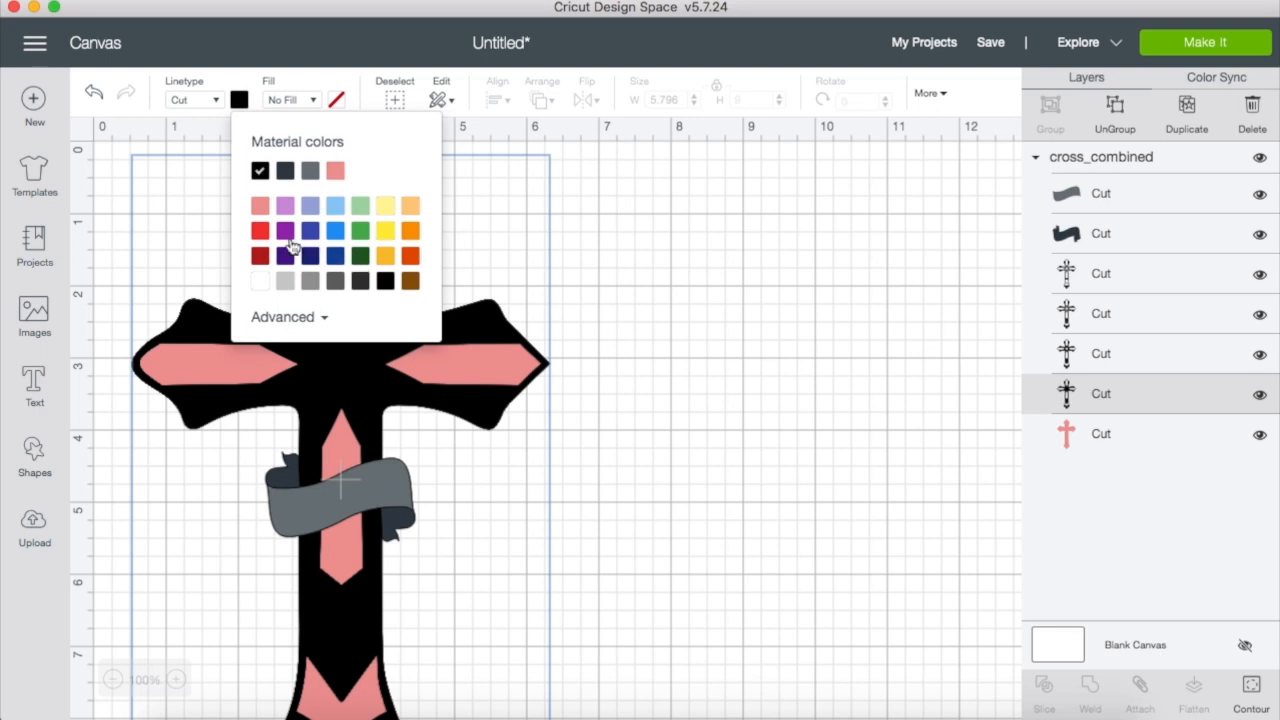
pyautogui.click(260, 232)
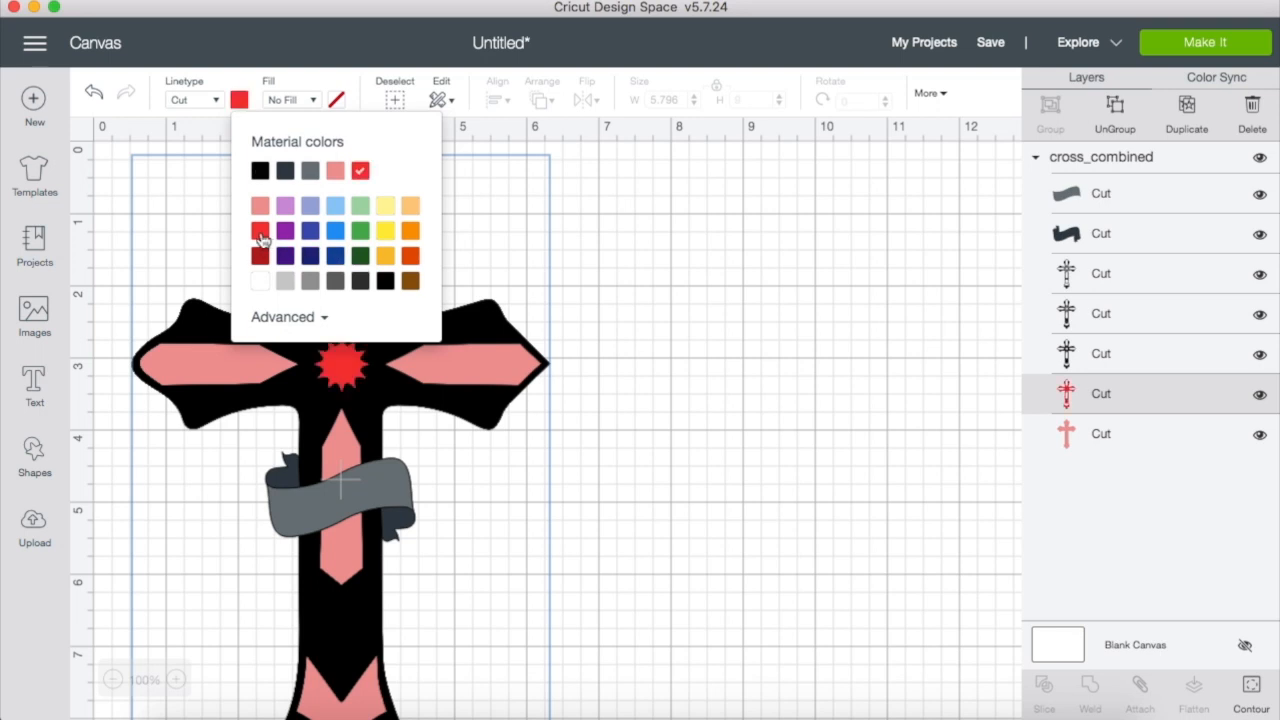
pyautogui.click(388, 236)
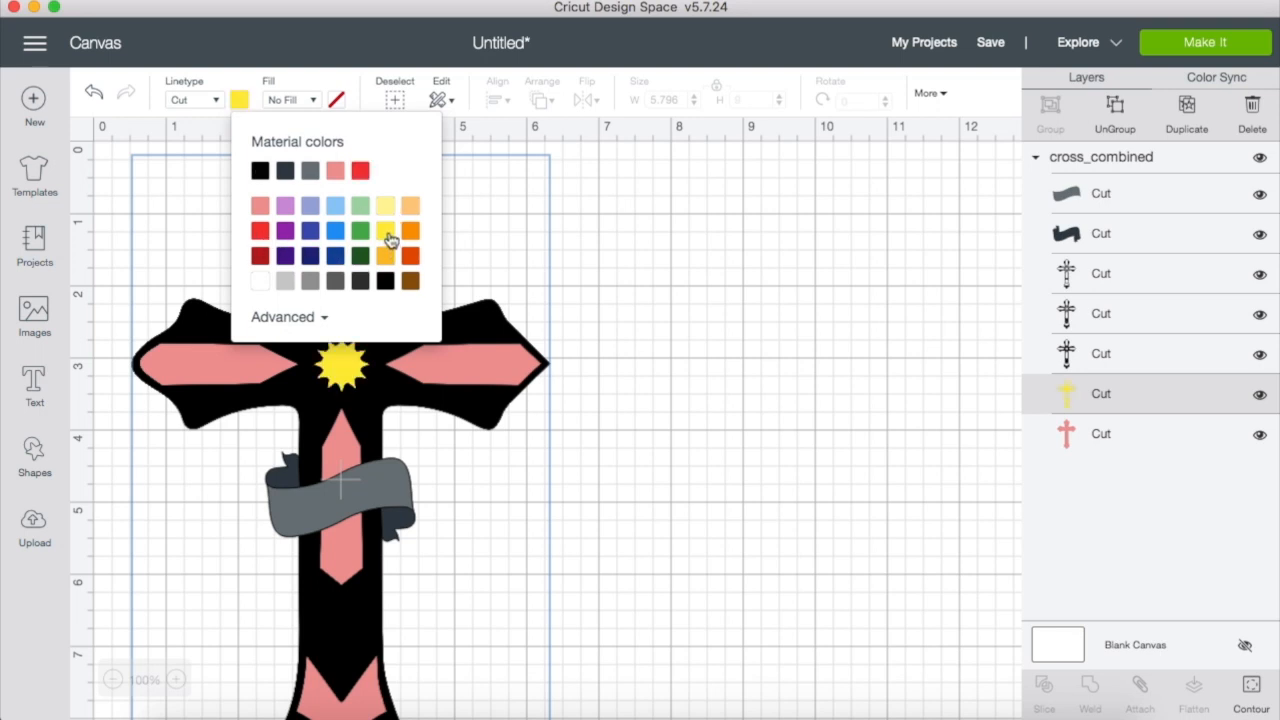
pyautogui.click(387, 258)
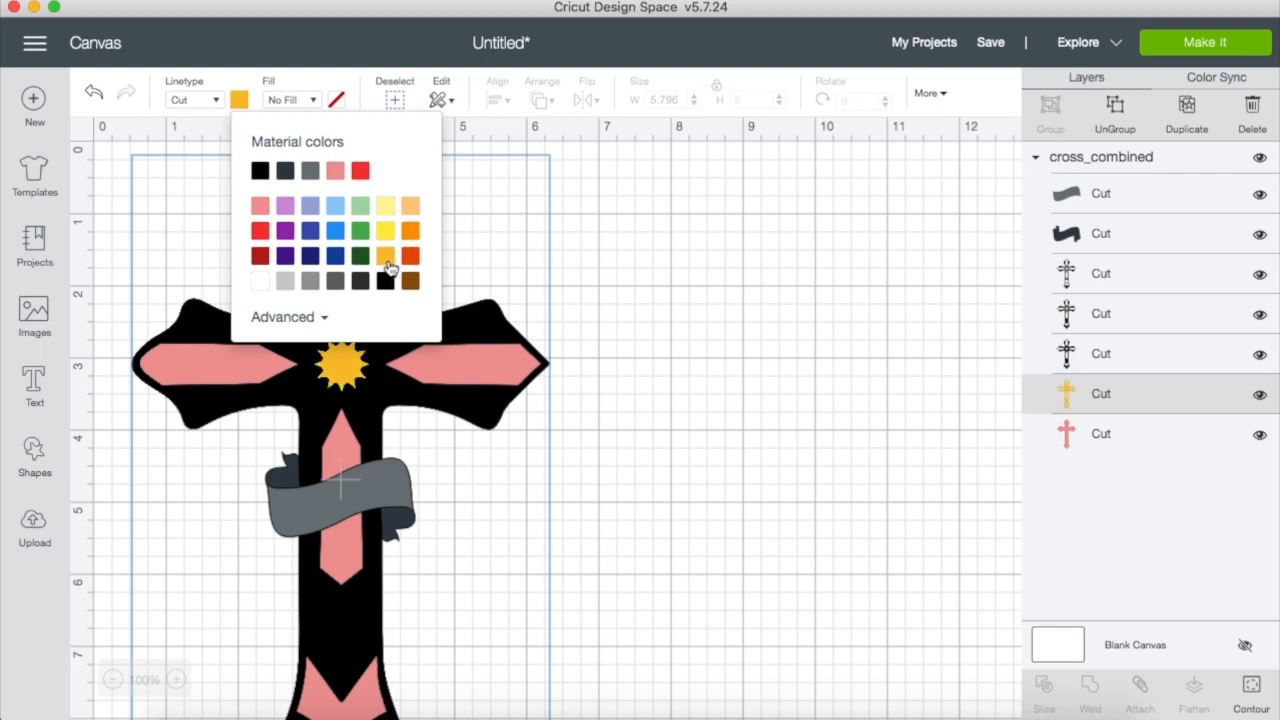
# Set the material color of the third cross layer from the bottom to bright red.
pyautogui.click(1120, 358)
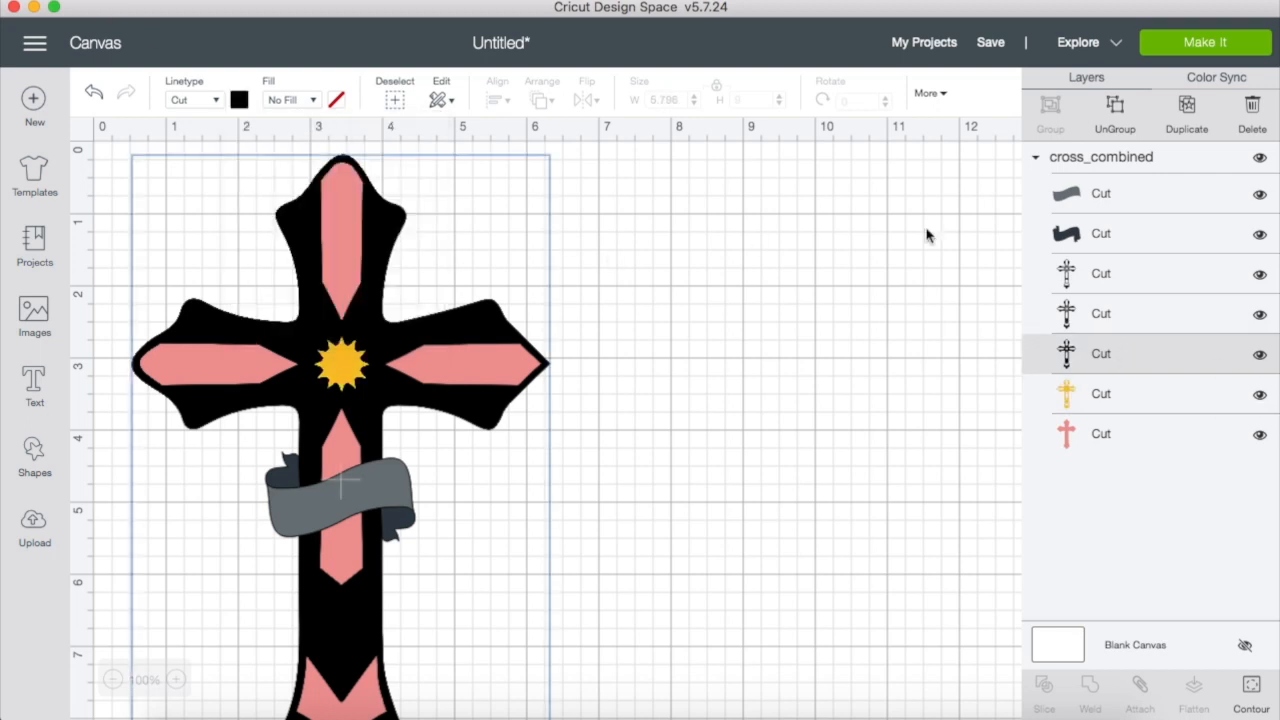
pyautogui.click(239, 99)
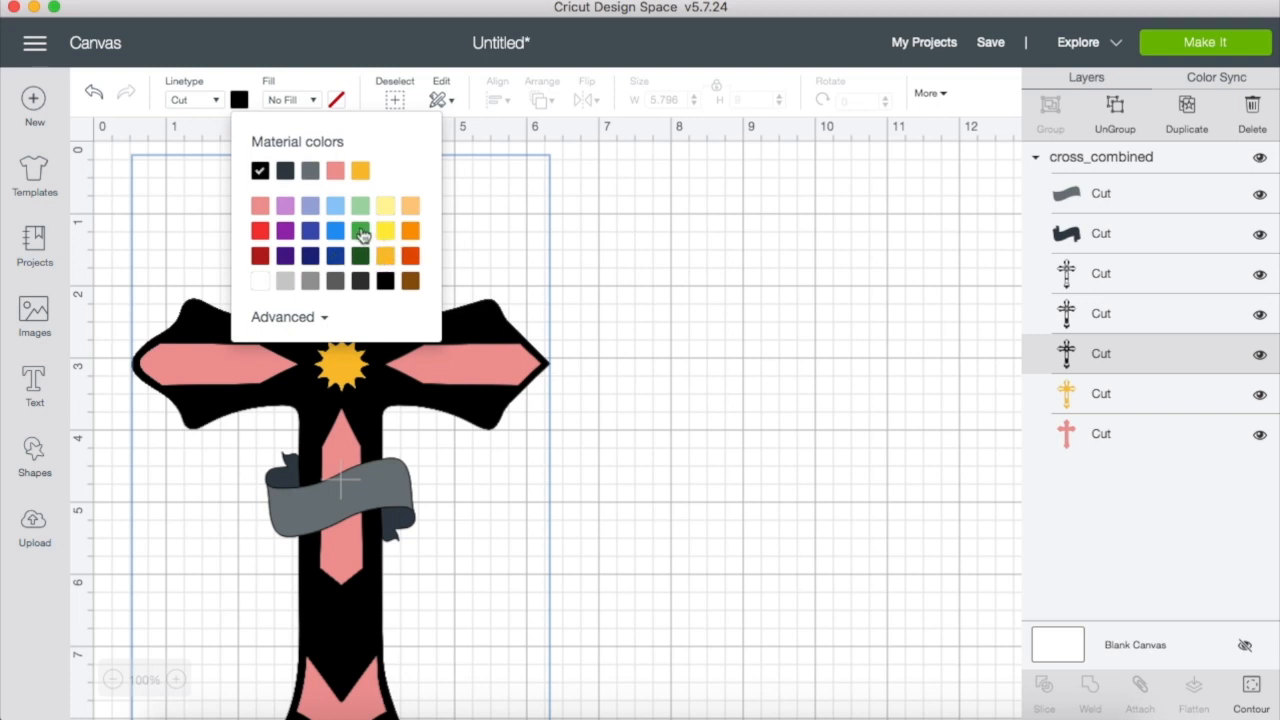
pyautogui.click(262, 234)
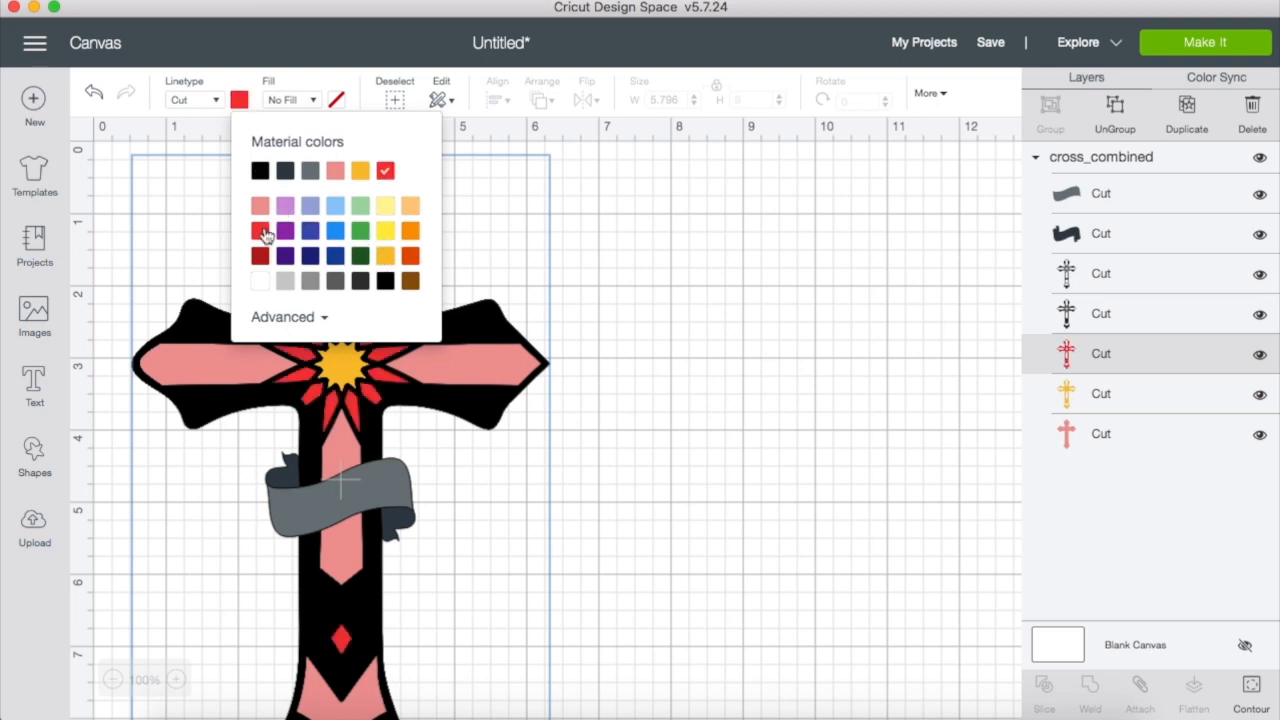
# Set the material color of the fourth cross layer from the bottom to light gray.
pyautogui.click(1102, 313)
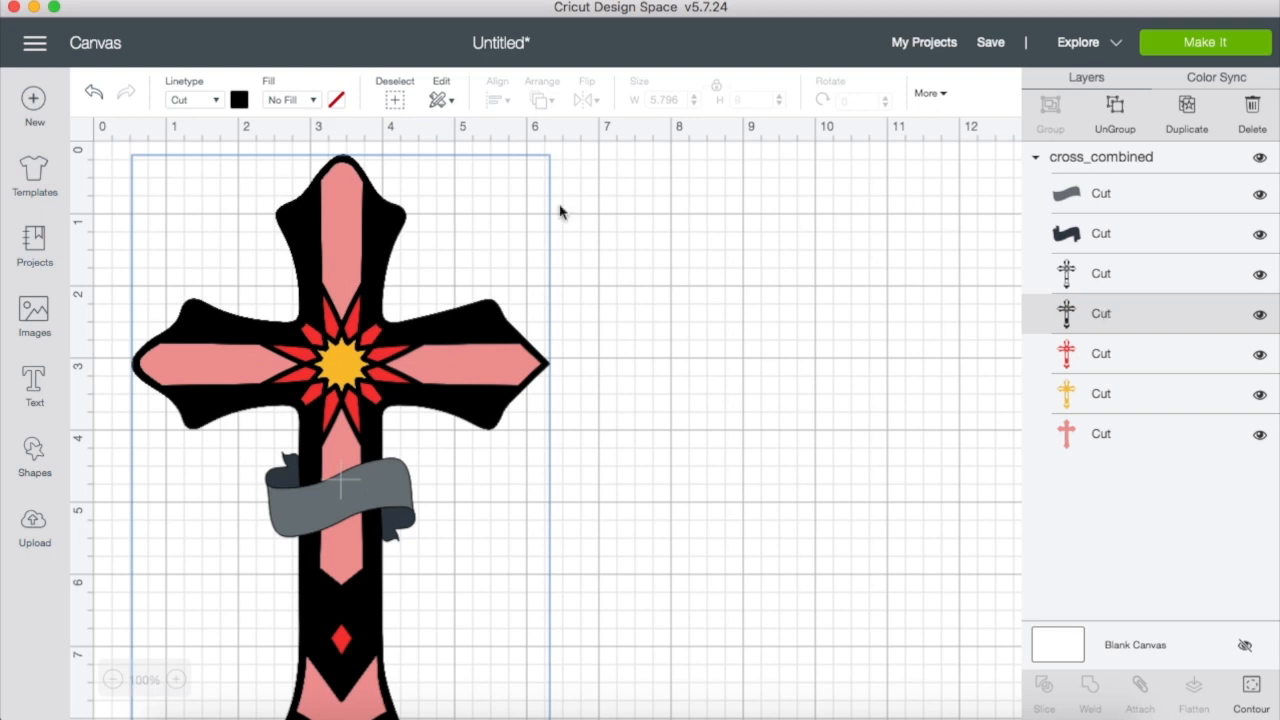
pyautogui.click(240, 100)
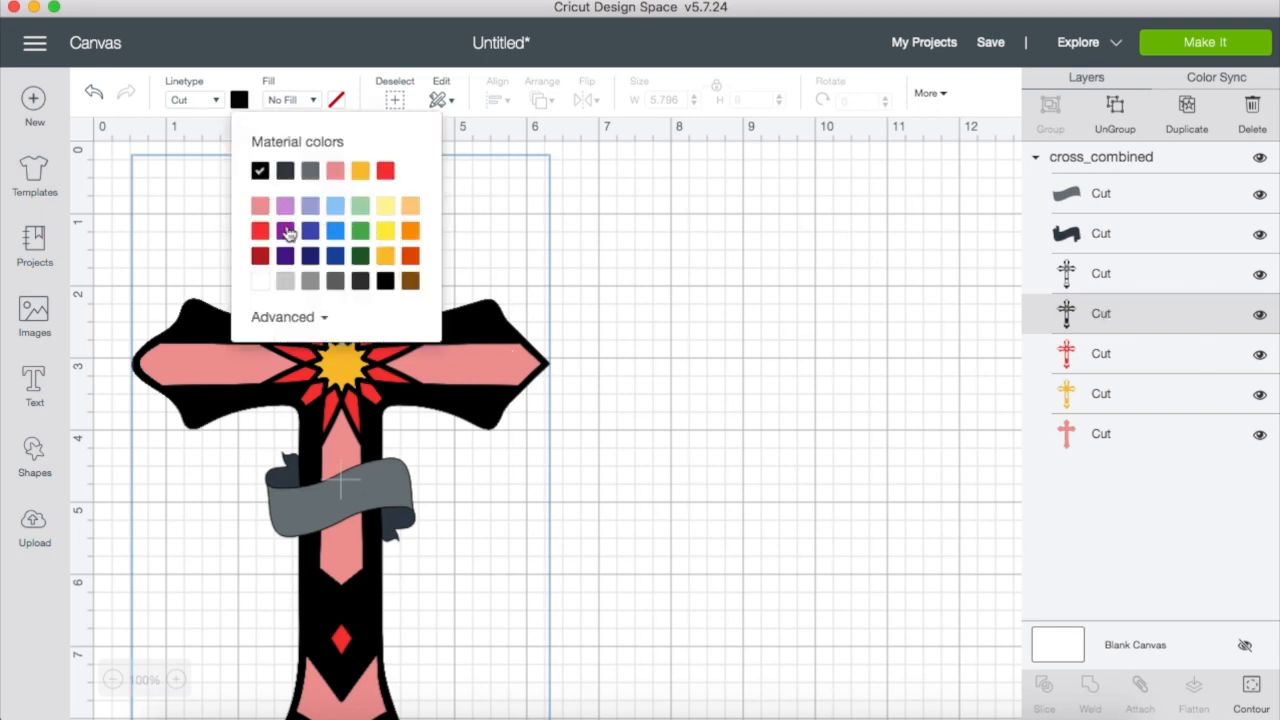
pyautogui.click(286, 280)
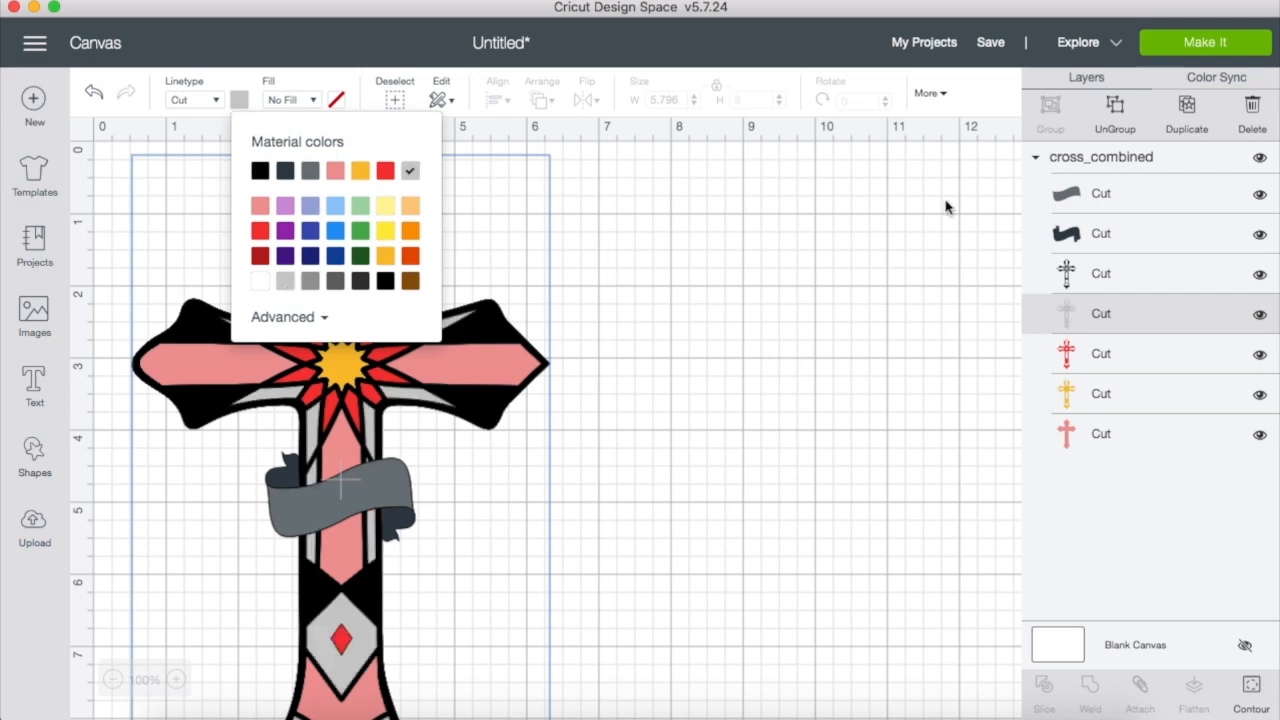
# Set the material color of the topmost cross layer, directly below the banner layers, to light green.
pyautogui.click(1112, 283)
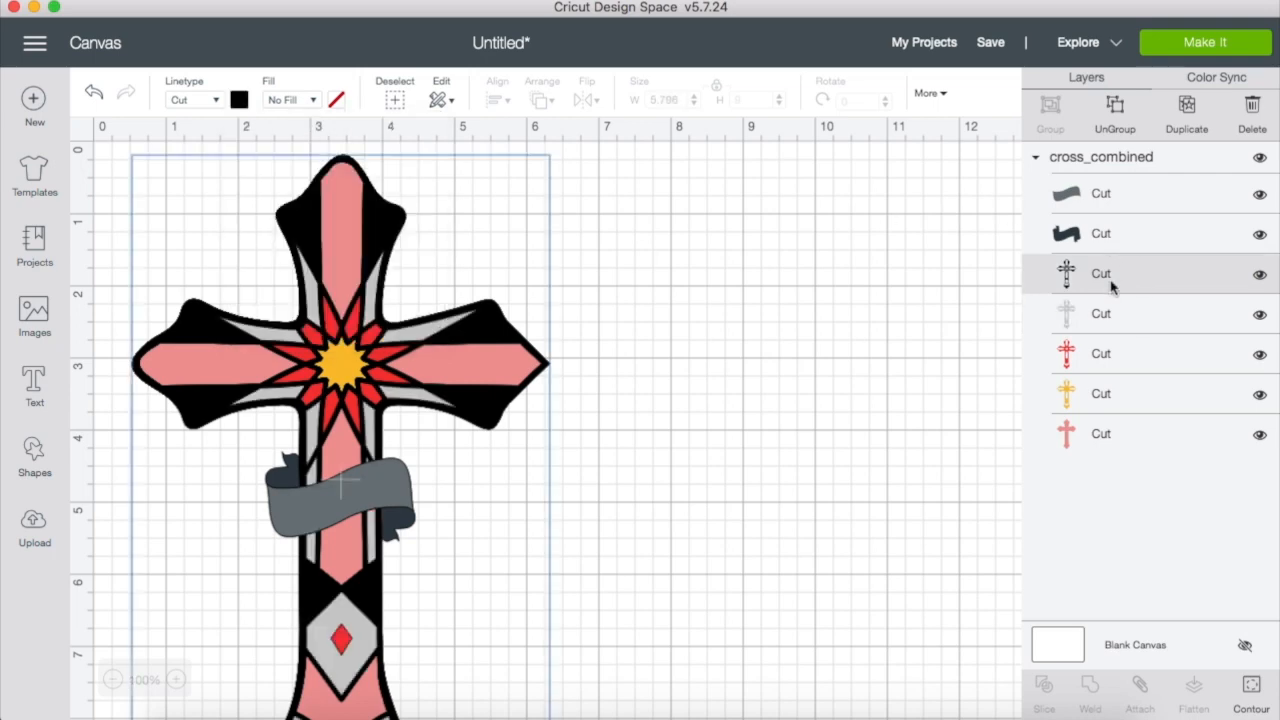
pyautogui.click(240, 100)
pyautogui.click(361, 207)
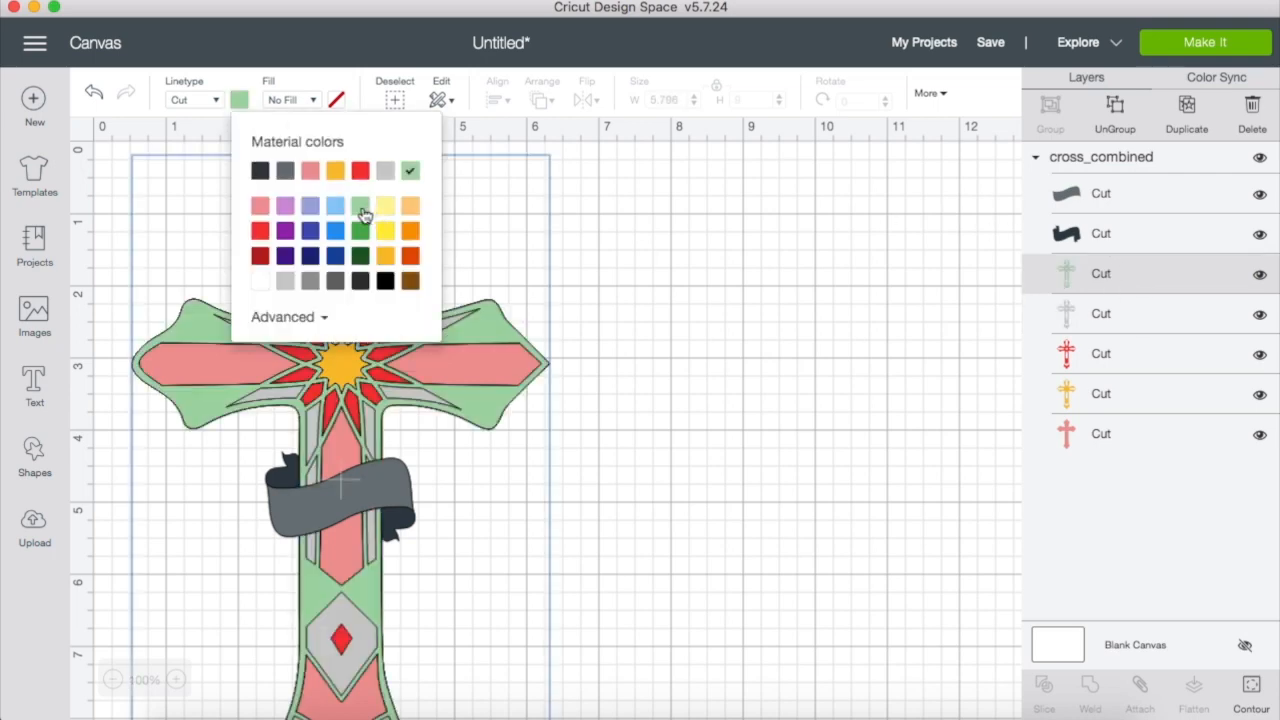
pyautogui.click(241, 101)
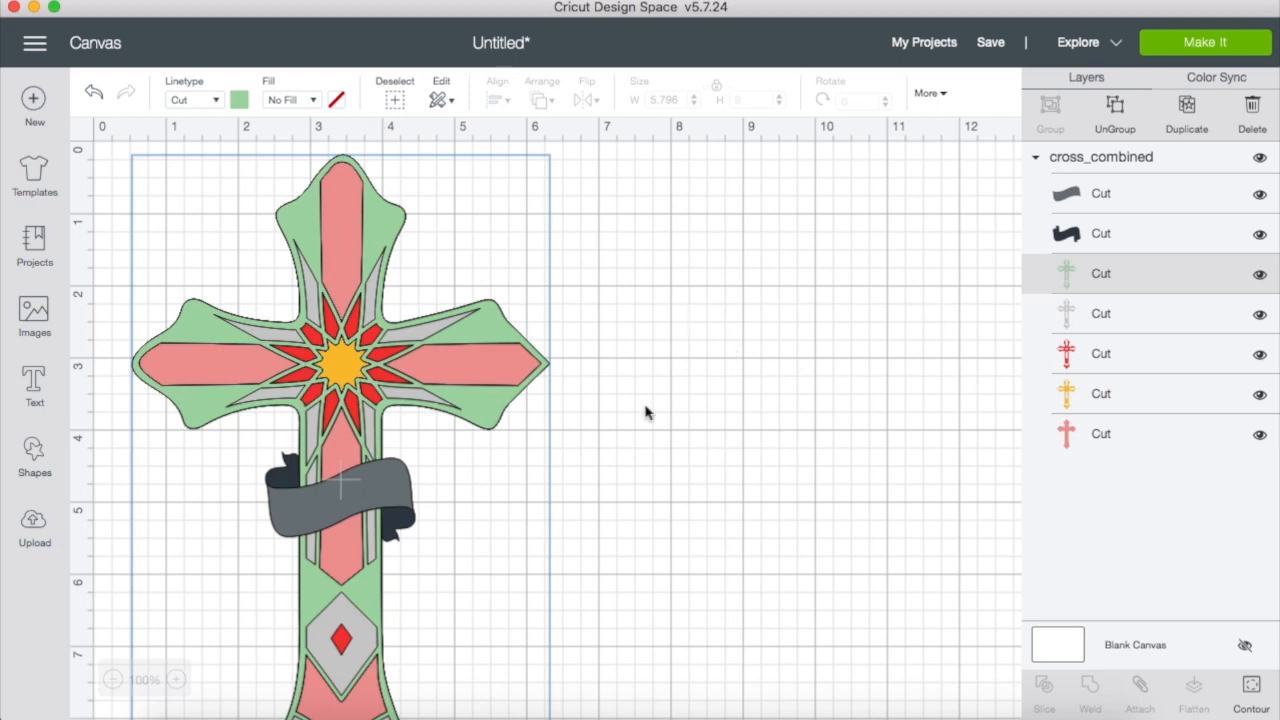
pyautogui.scroll(-3, 645, 411)
pyautogui.scroll(2, 645, 411)
pyautogui.scroll(-3, 645, 411)
pyautogui.scroll(4, 645, 411)
pyautogui.click(1093, 447)
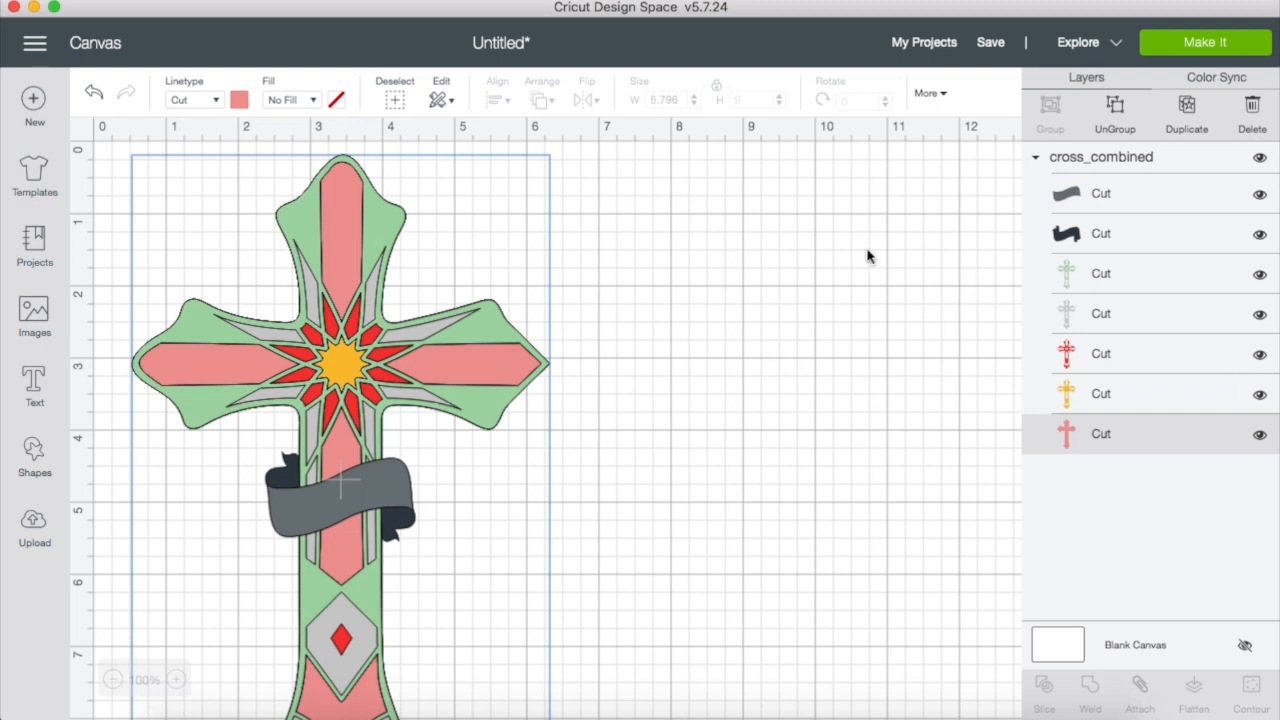
# Recolor the topmost cross layer from the light yellow swatch to the custom cream shade #f5f3cb.
pyautogui.click(1123, 280)
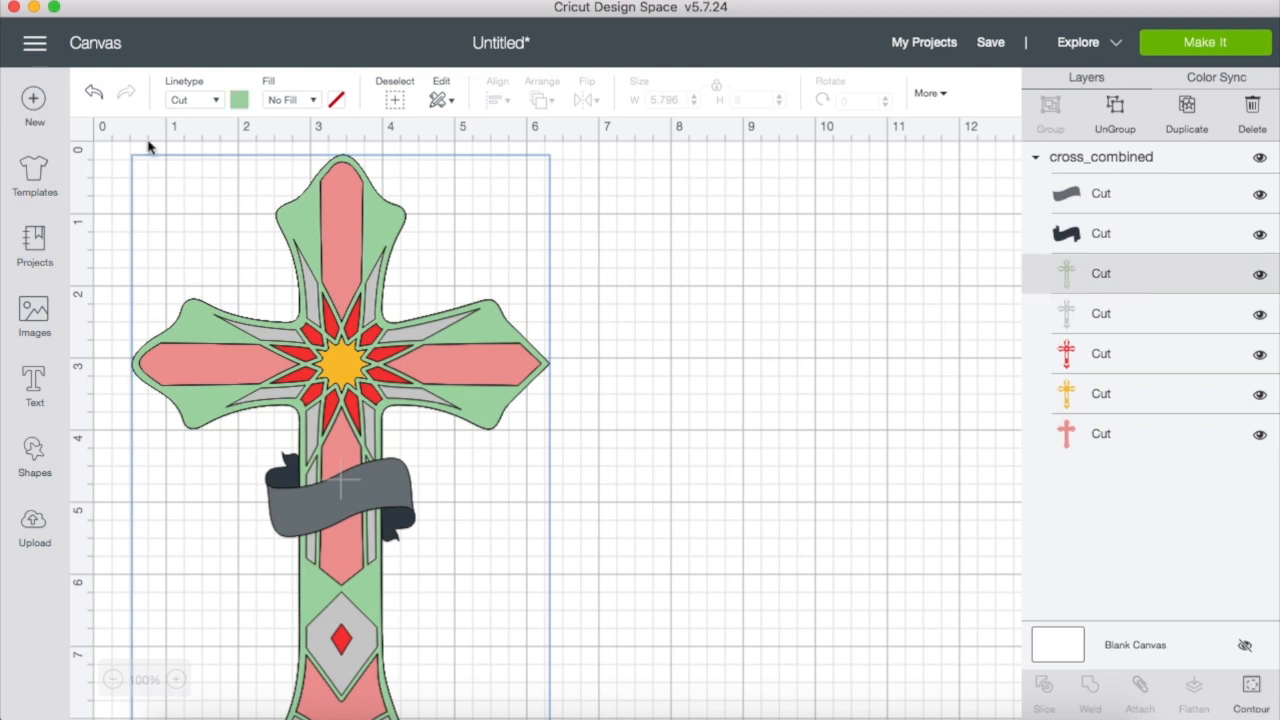
pyautogui.click(239, 100)
pyautogui.click(388, 206)
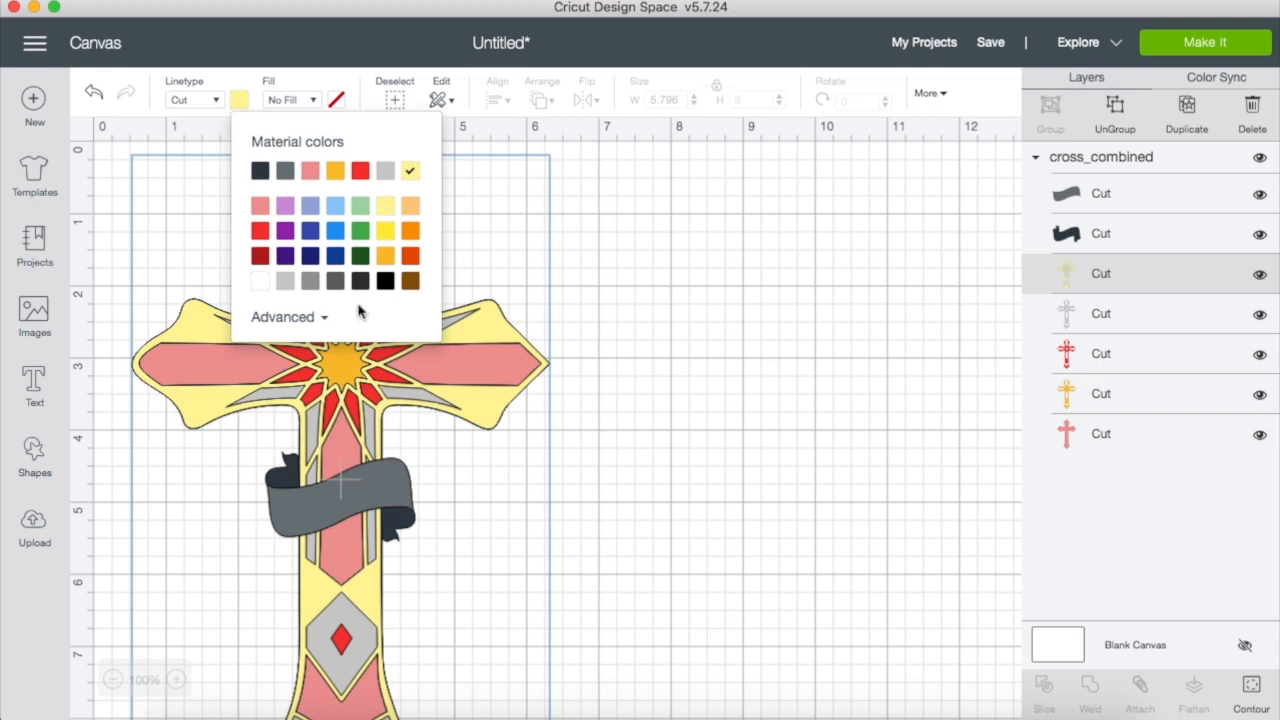
pyautogui.click(318, 330)
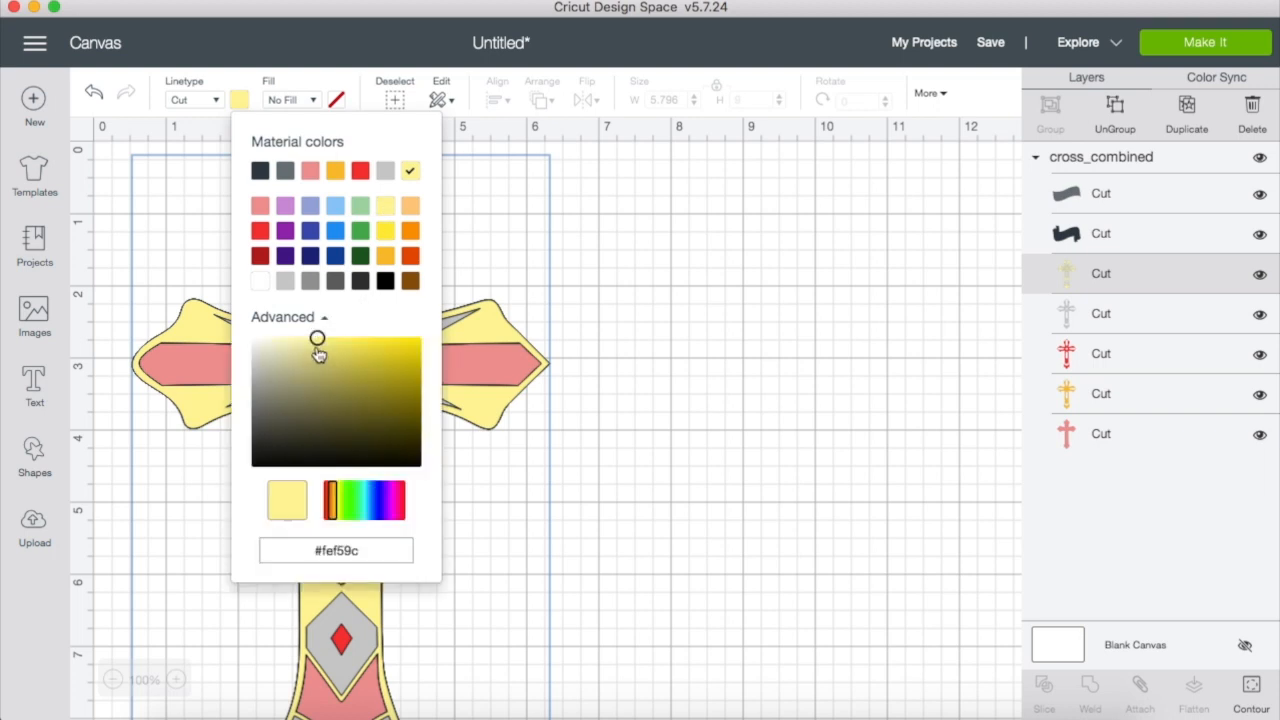
pyautogui.click(316, 345)
pyautogui.moveTo(316, 345); pyautogui.dragTo(280, 342)
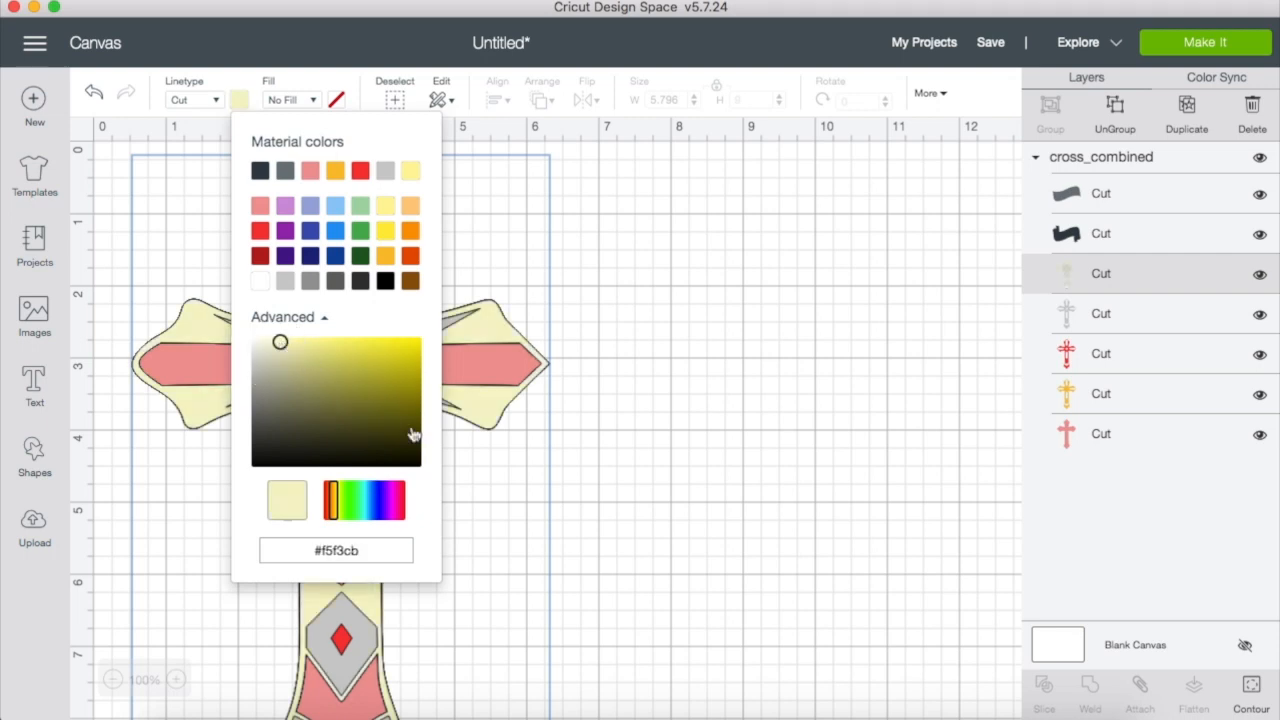
pyautogui.click(675, 264)
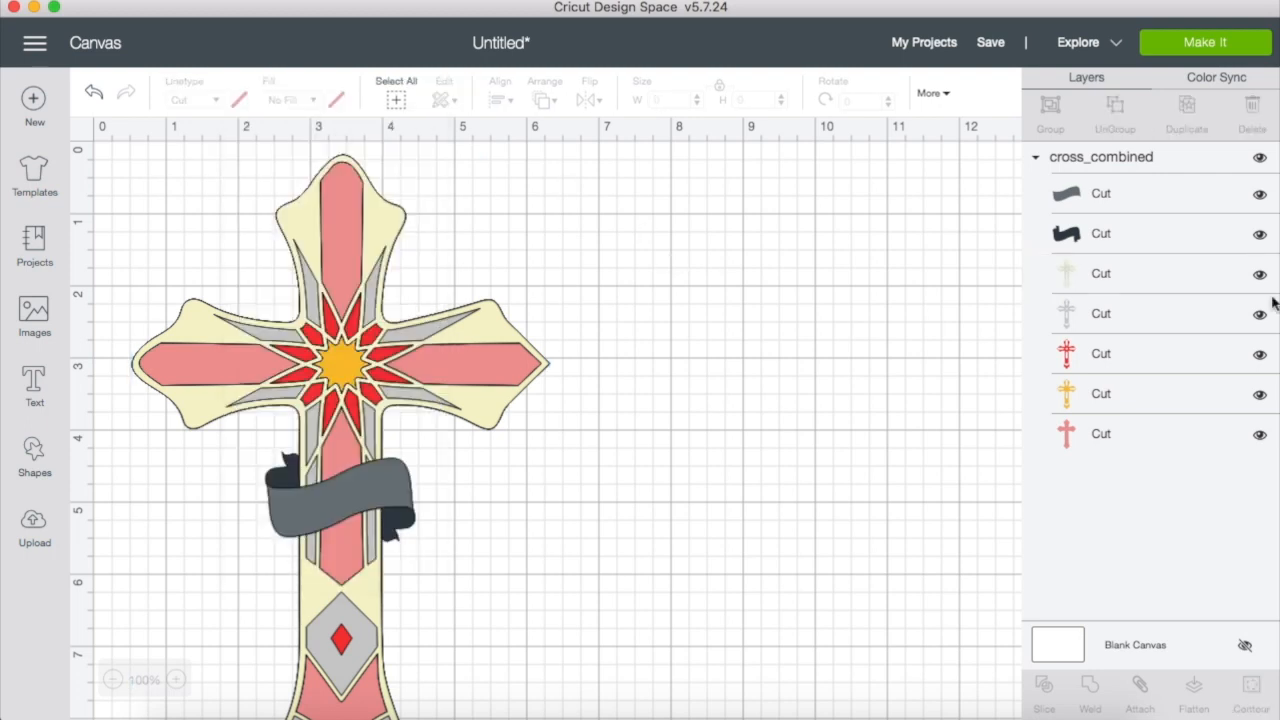
# Recolor the light gray cross layer with the custom pale pinkish gray #e0d0d0.
pyautogui.click(1115, 332)
pyautogui.click(241, 102)
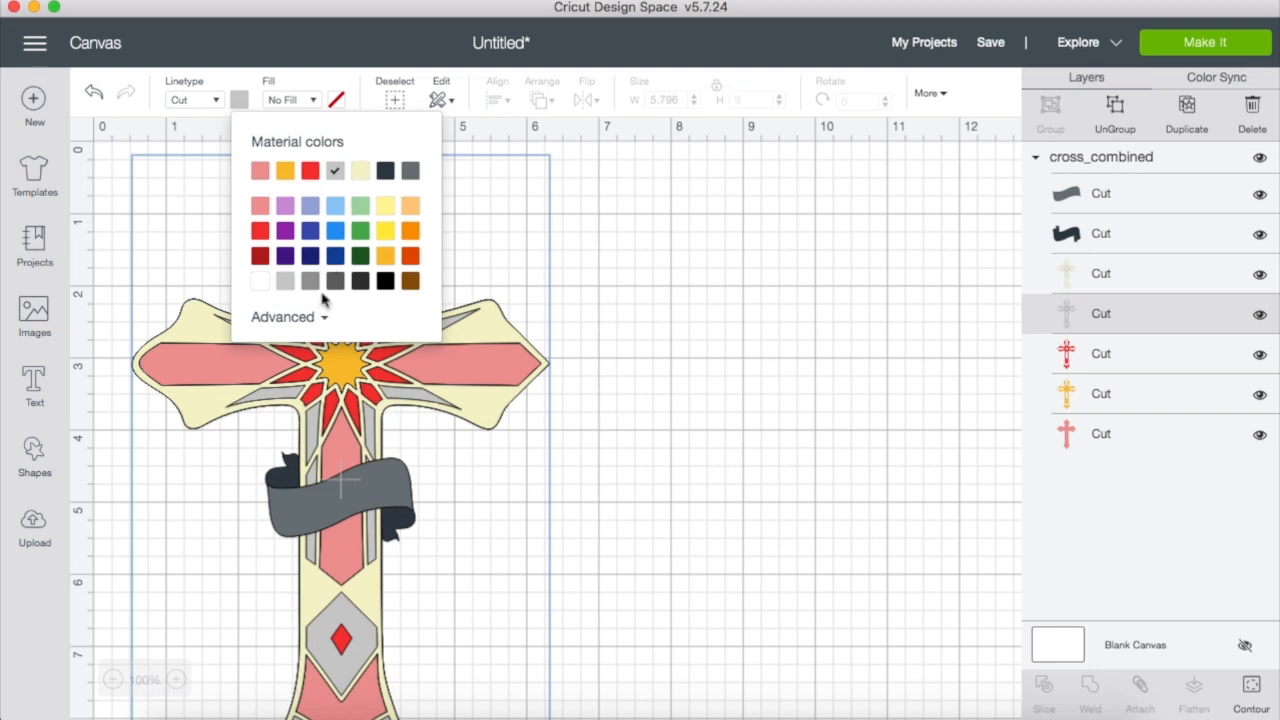
pyautogui.click(313, 329)
pyautogui.moveTo(258, 365); pyautogui.dragTo(263, 353)
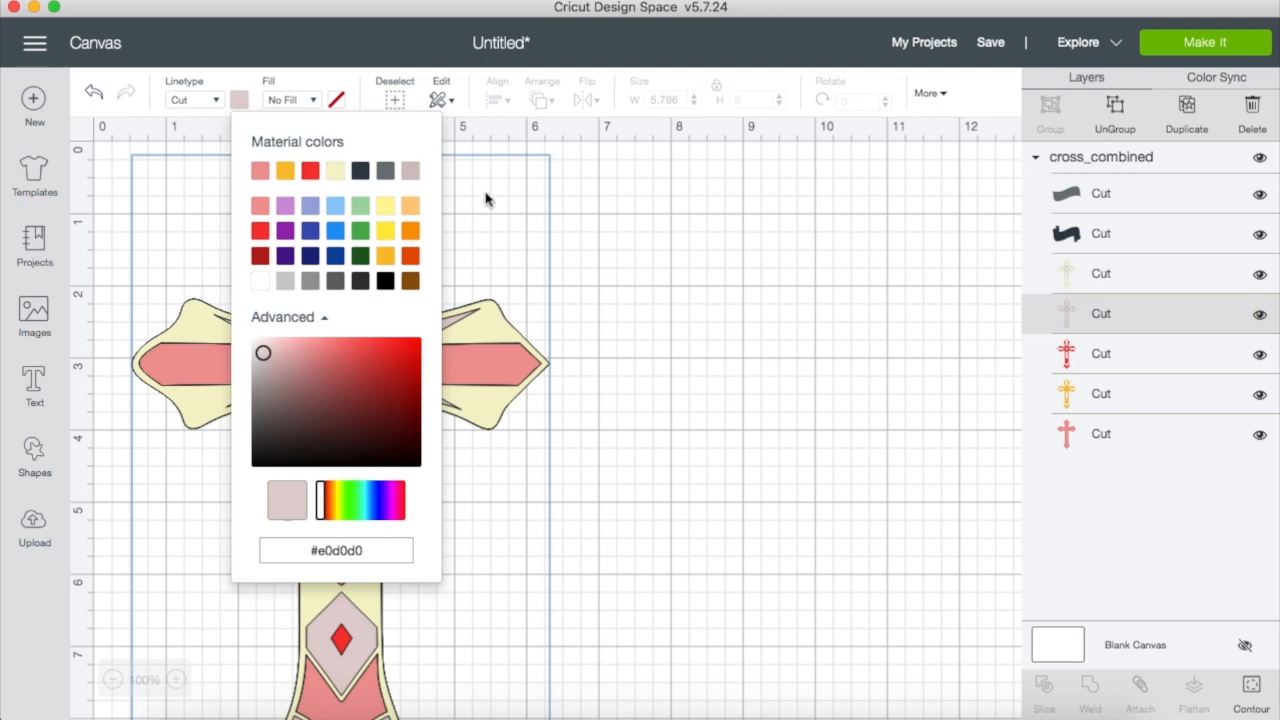
# Move the whole cross_combined group closer to the canvas origin at the zero marks of both rulers.
pyautogui.click(645, 306)
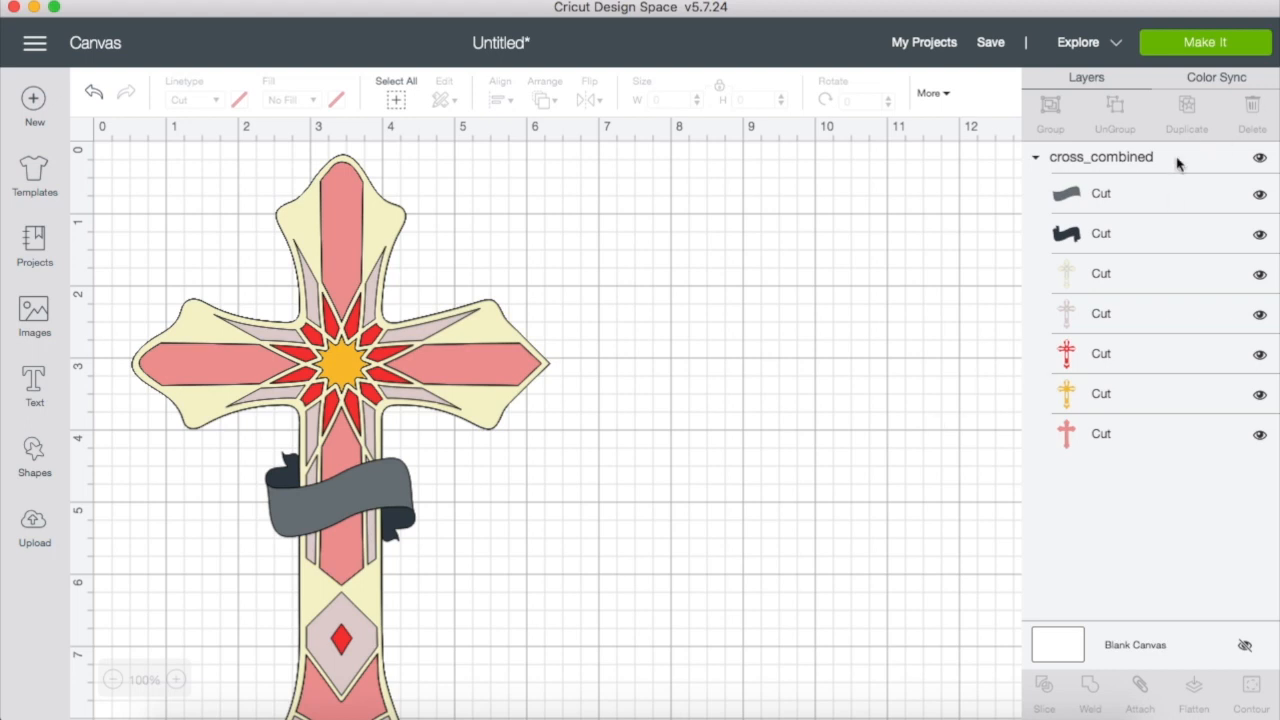
pyautogui.click(1160, 165)
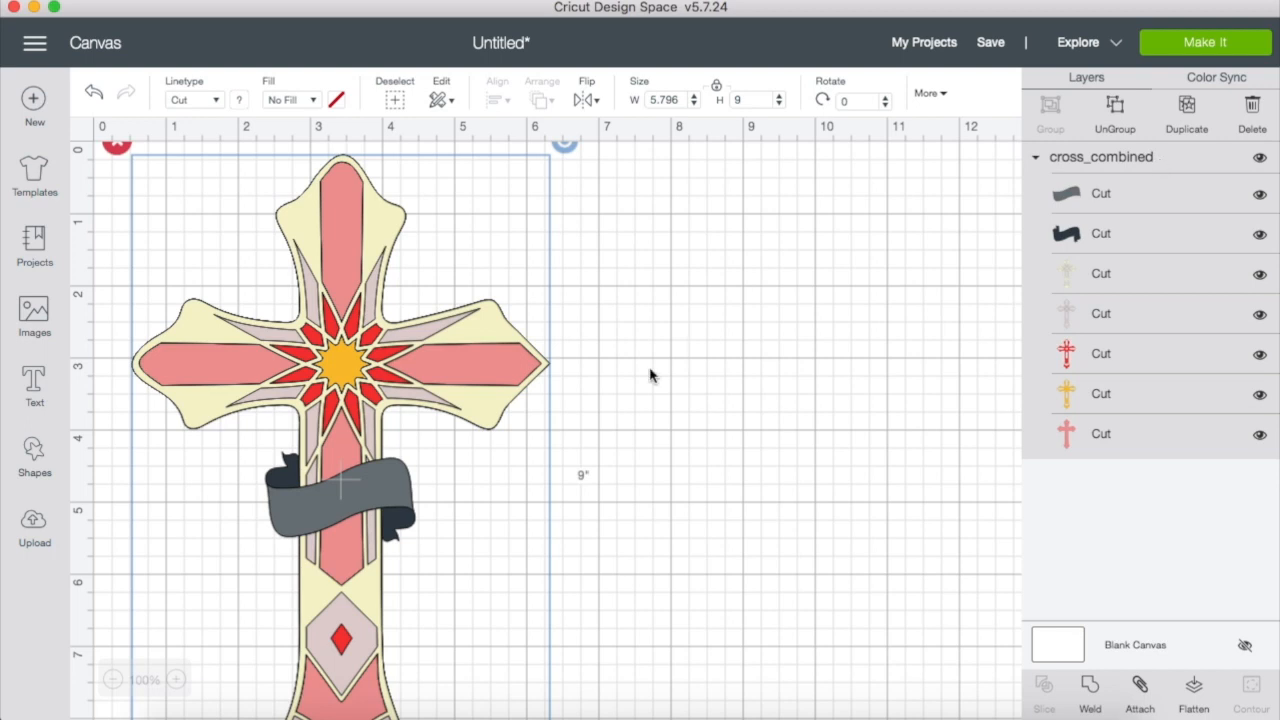
pyautogui.moveTo(486, 366); pyautogui.dragTo(437, 323)
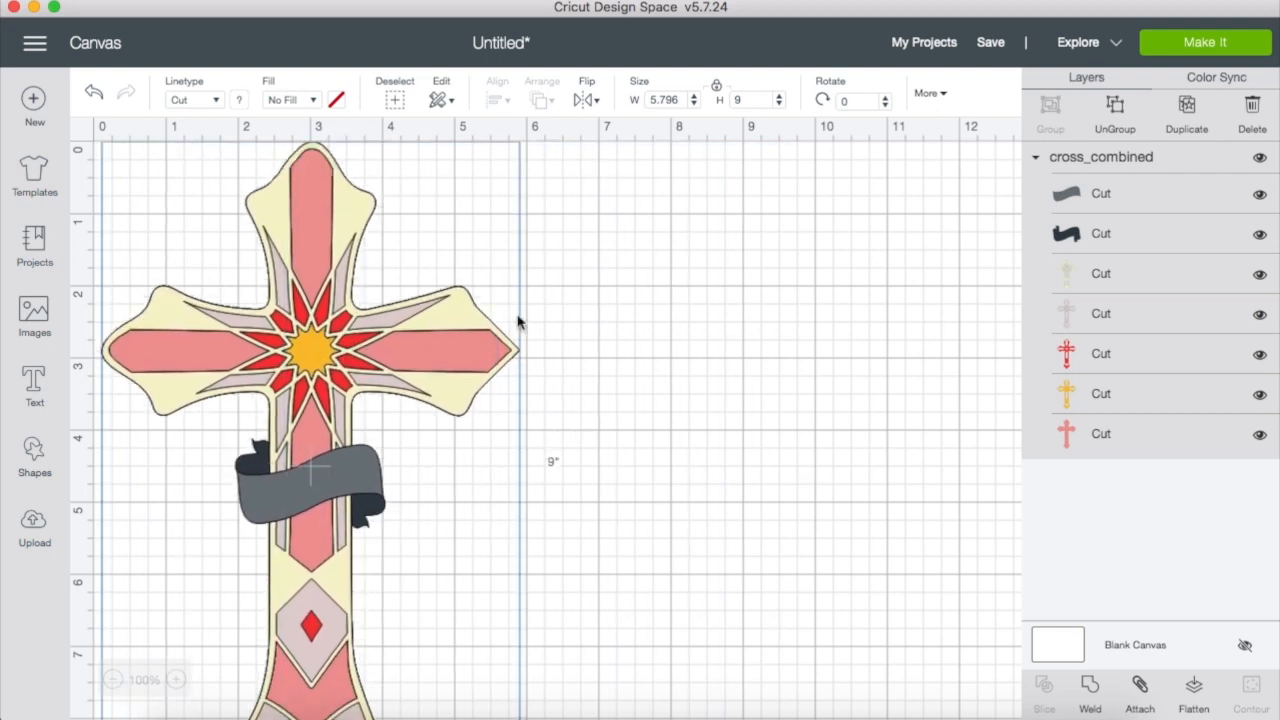
pyautogui.click(1127, 394)
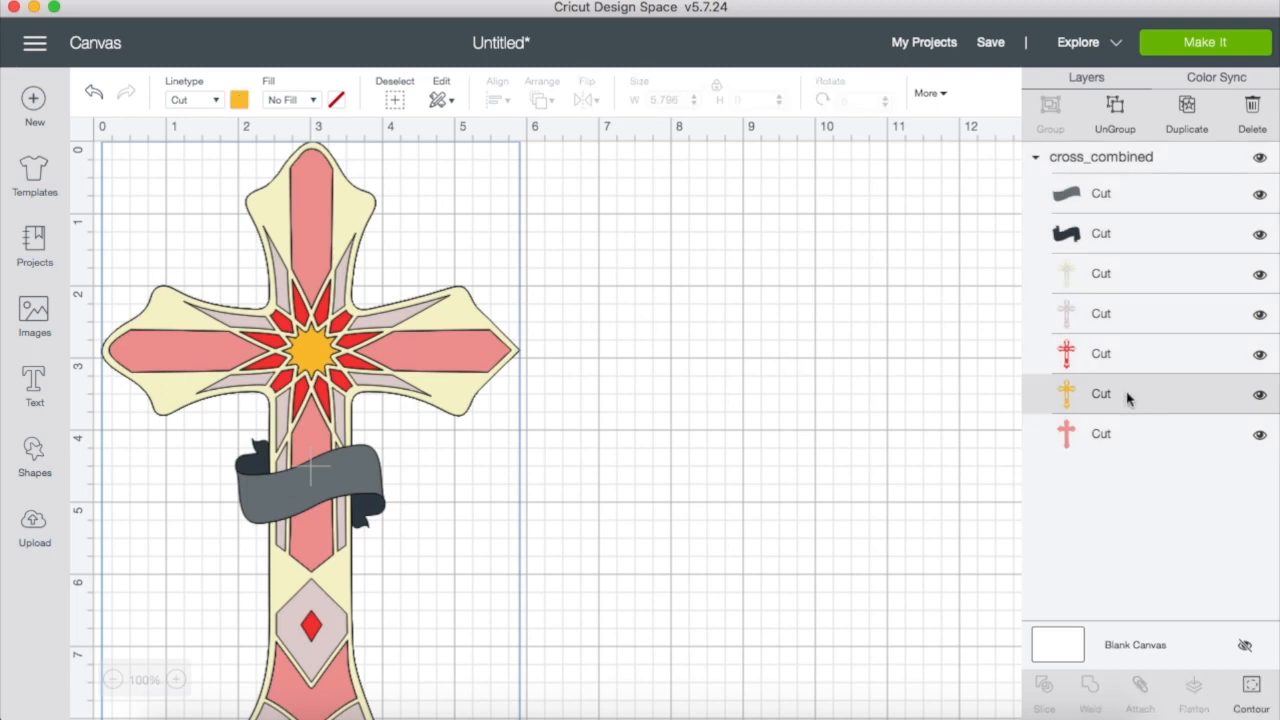
pyautogui.moveTo(228, 341); pyautogui.dragTo(254, 357)
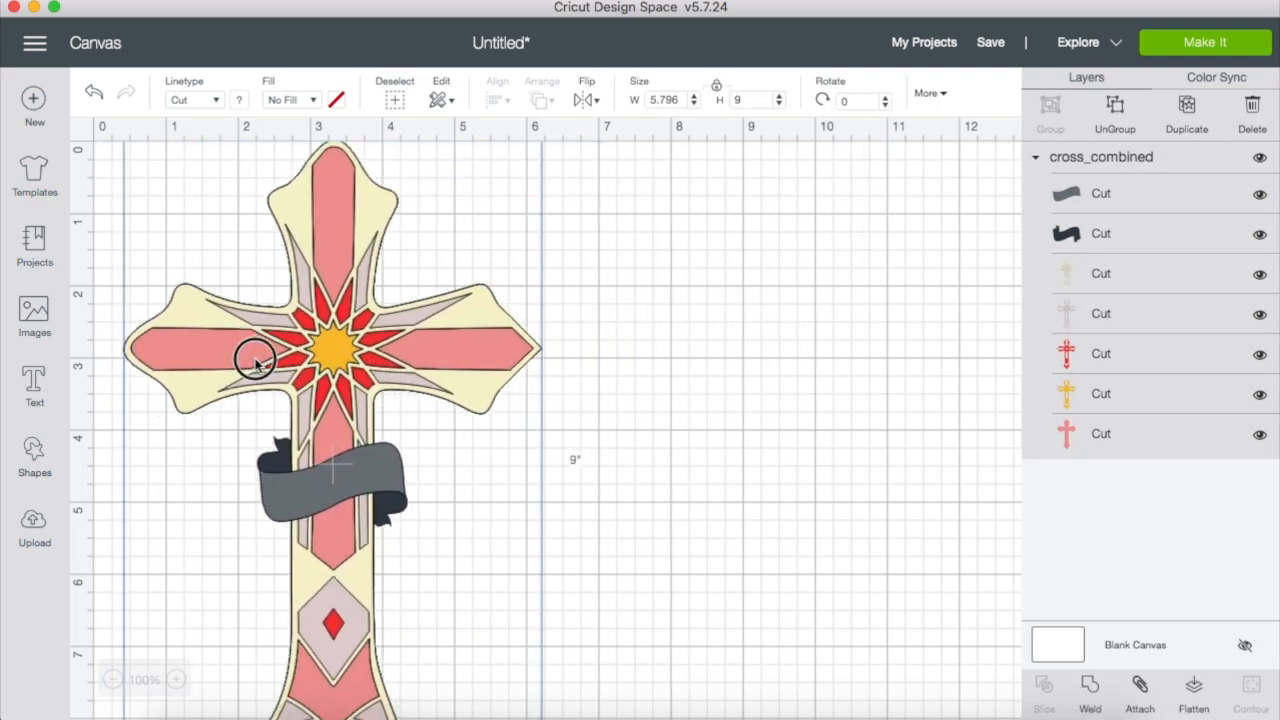
pyautogui.moveTo(342, 370); pyautogui.dragTo(318, 367)
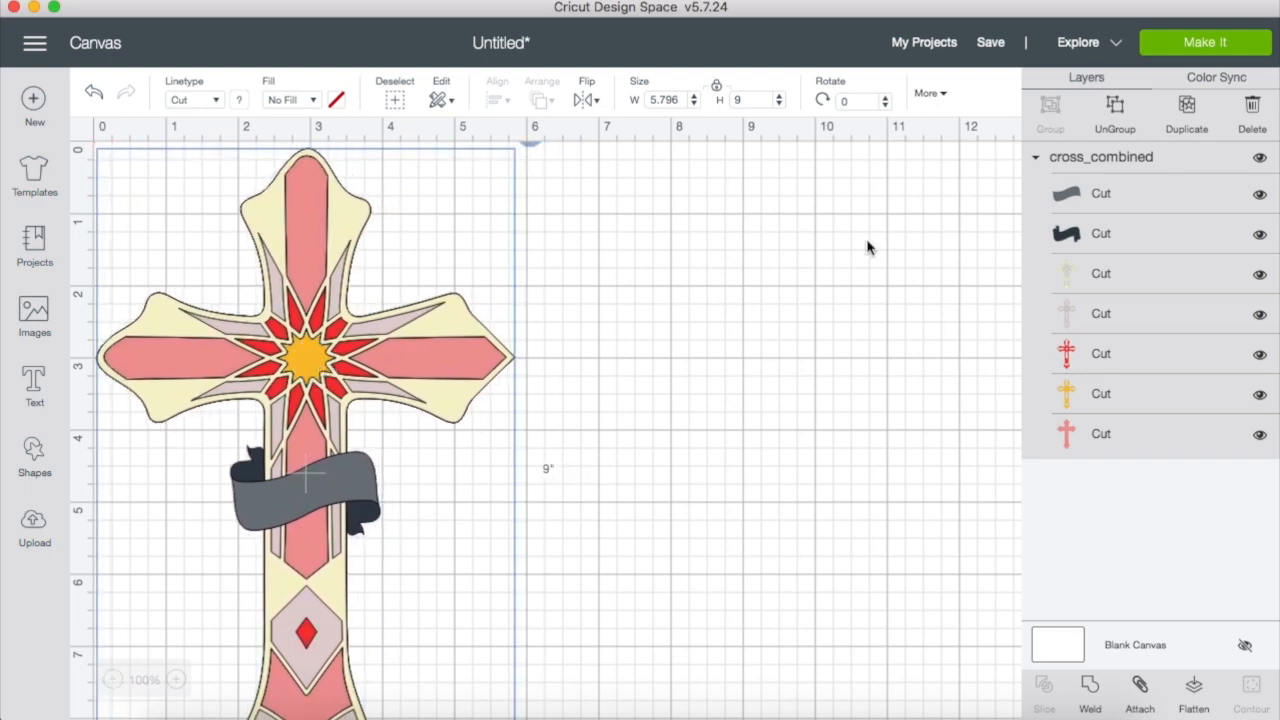
# Ungroup the cross_combined design into individual layers.
pyautogui.click(1177, 260)
pyautogui.click(1117, 240)
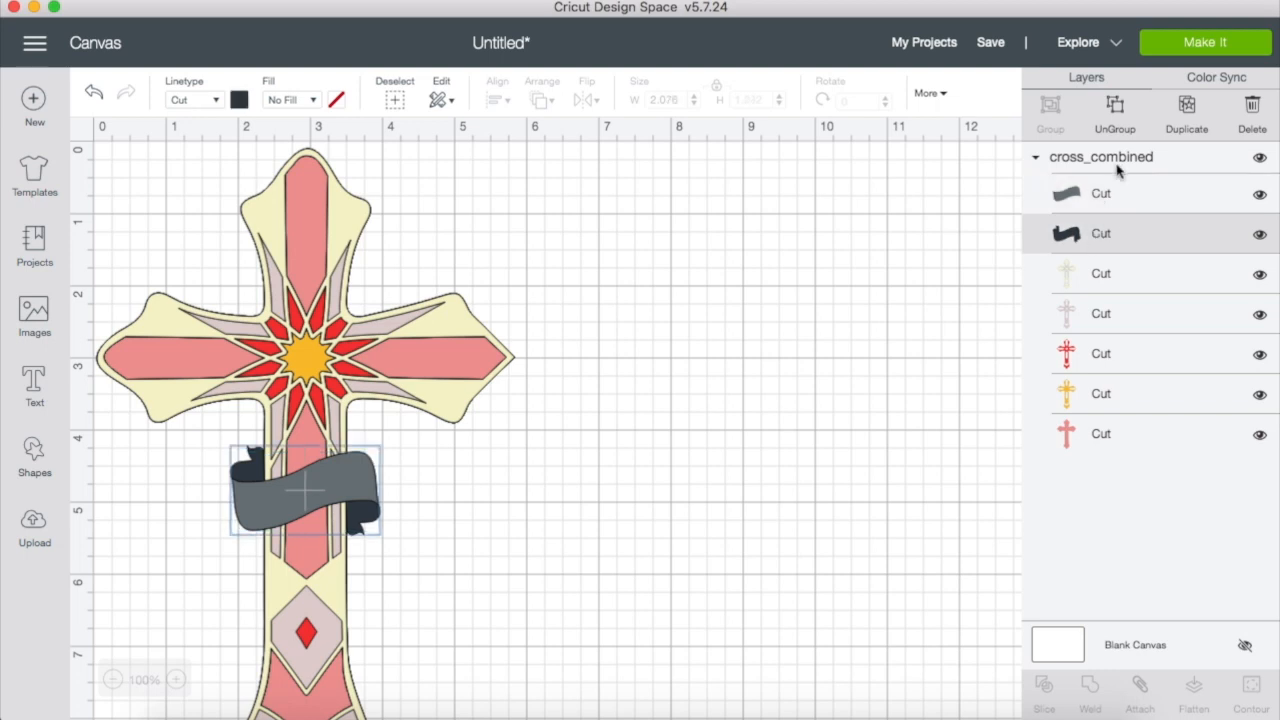
pyautogui.click(1117, 160)
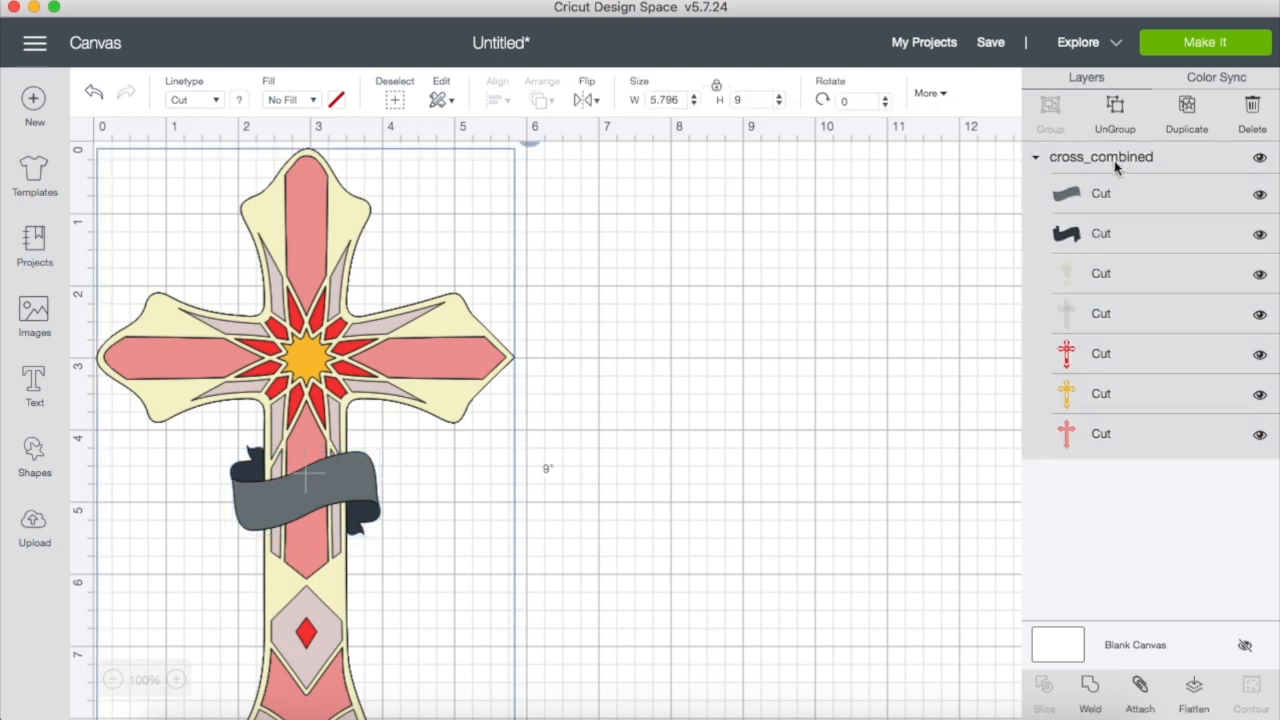
pyautogui.click(1115, 110)
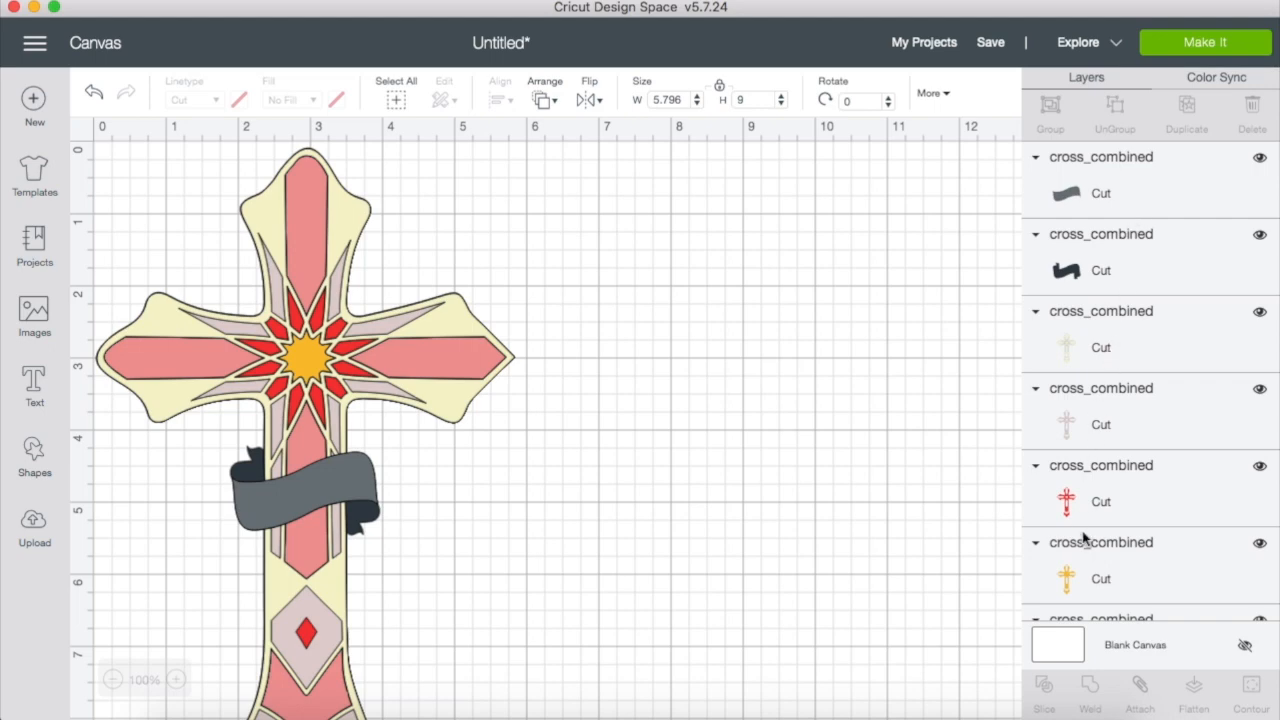
# Move the cream cross layer about 4 inches to the right of the stacked design, and undo the move.
pyautogui.click(1076, 570)
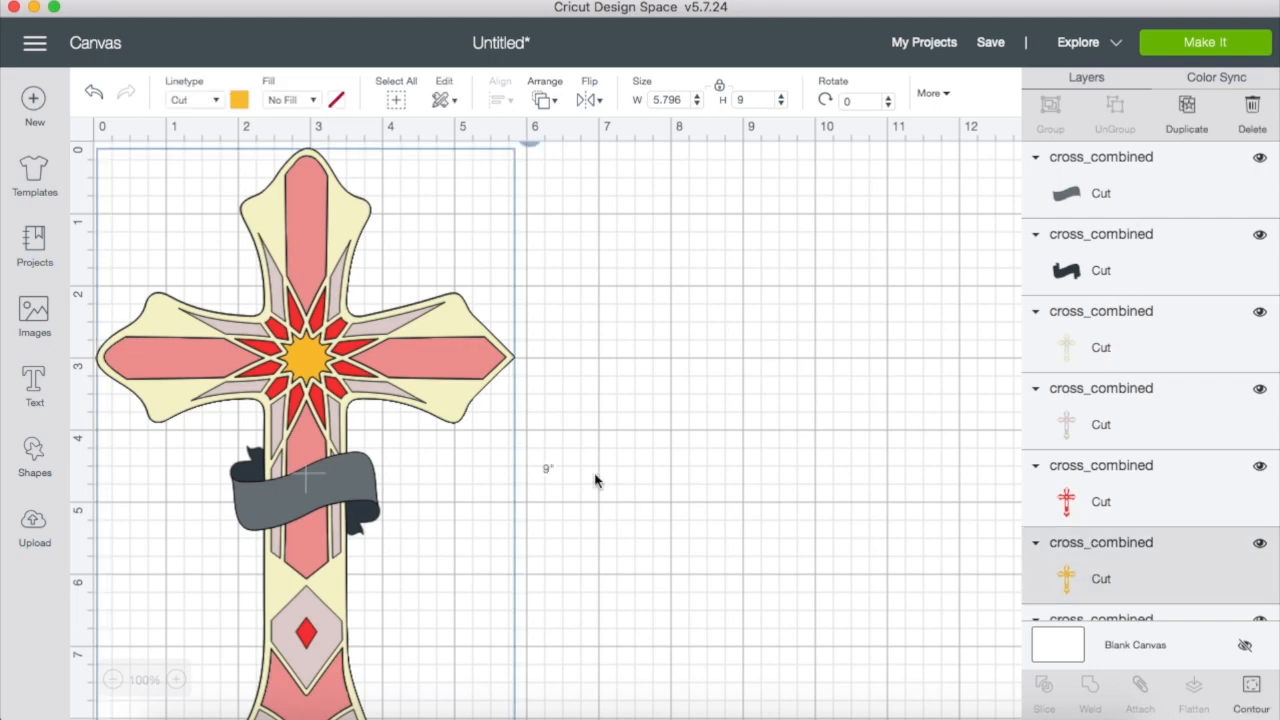
pyautogui.click(310, 362)
pyautogui.moveTo(312, 364); pyautogui.dragTo(594, 364)
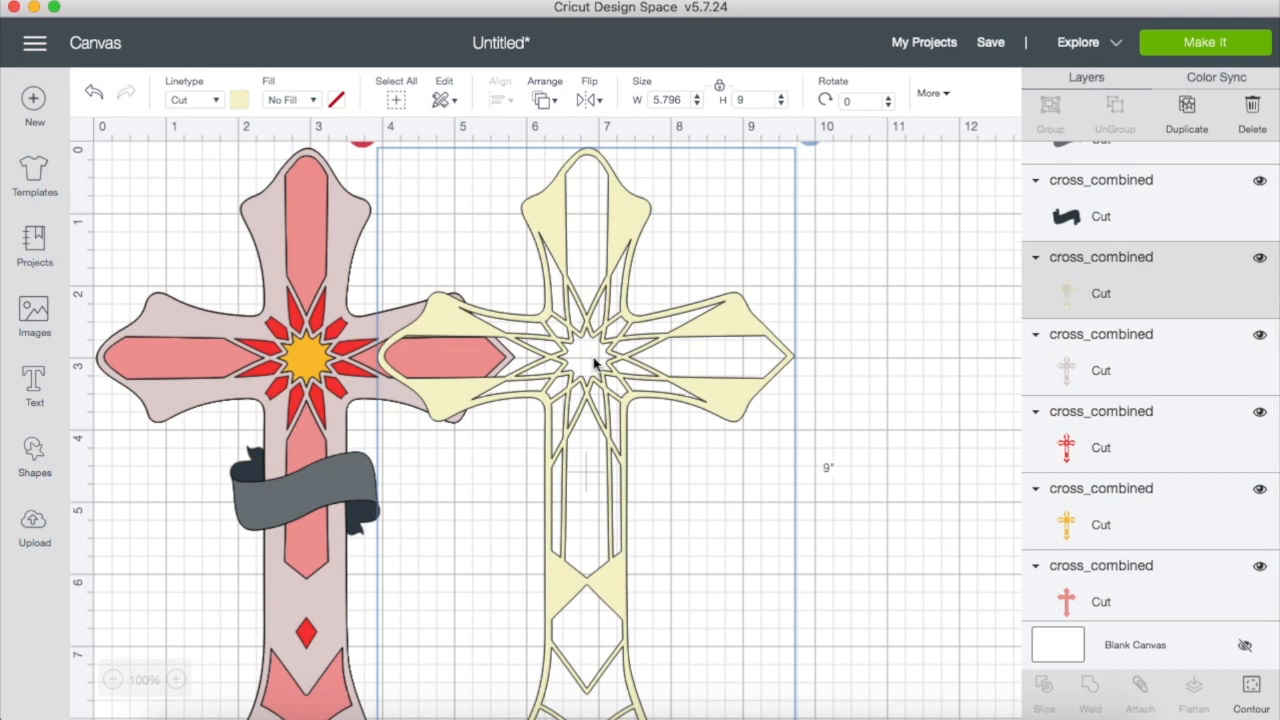
pyautogui.press('super+z')
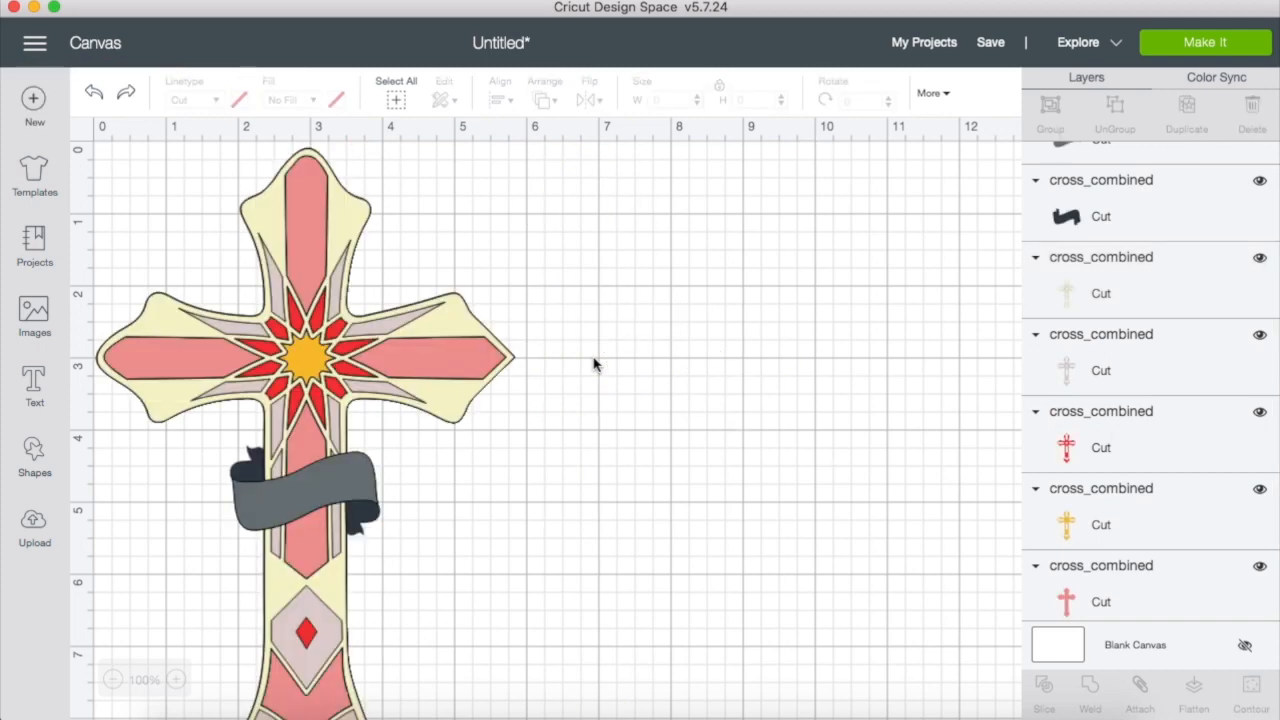
pyautogui.scroll(1, 1131, 306)
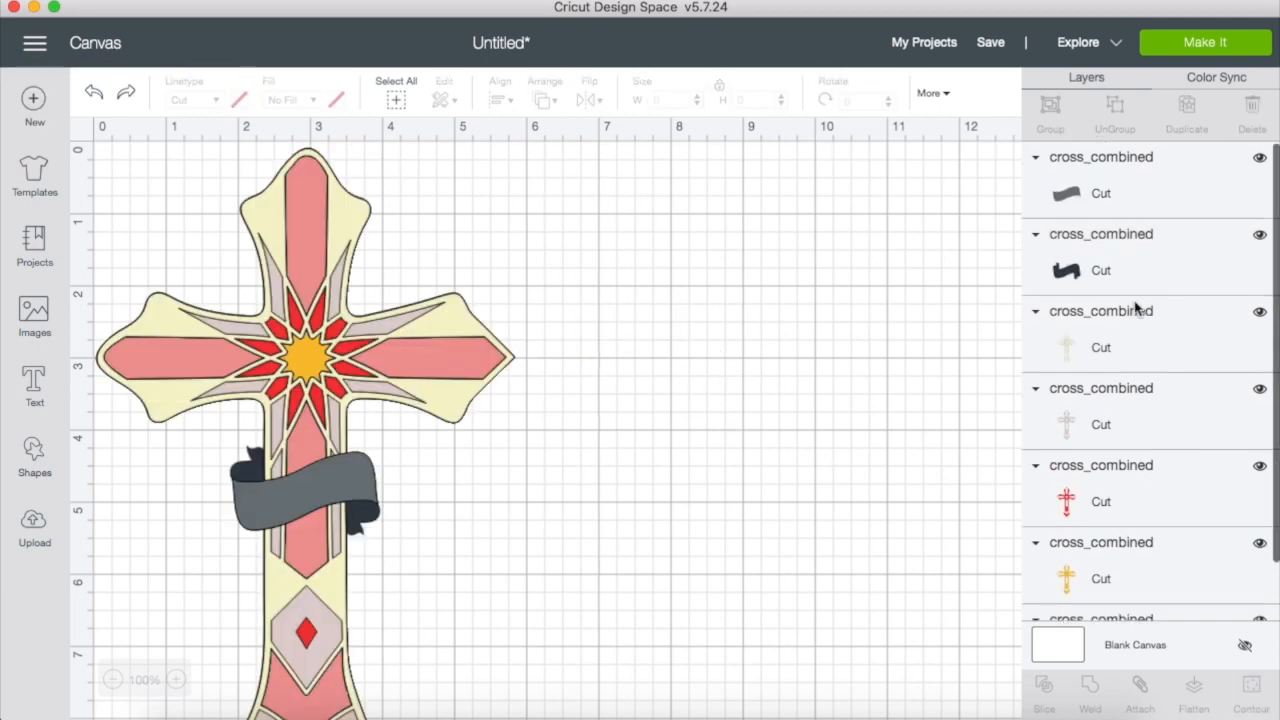
# Set the material color of the front banner layer to white.
pyautogui.click(1097, 291)
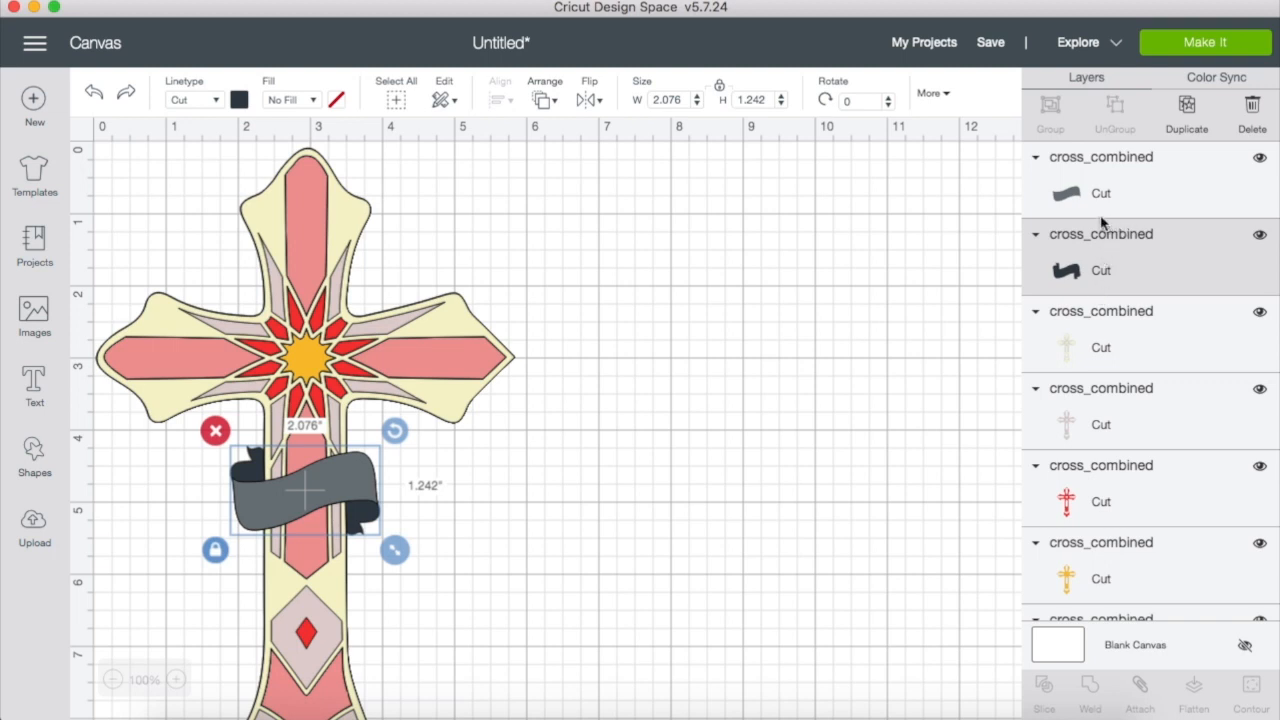
pyautogui.click(1092, 207)
pyautogui.click(1094, 272)
pyautogui.click(1083, 212)
pyautogui.click(239, 100)
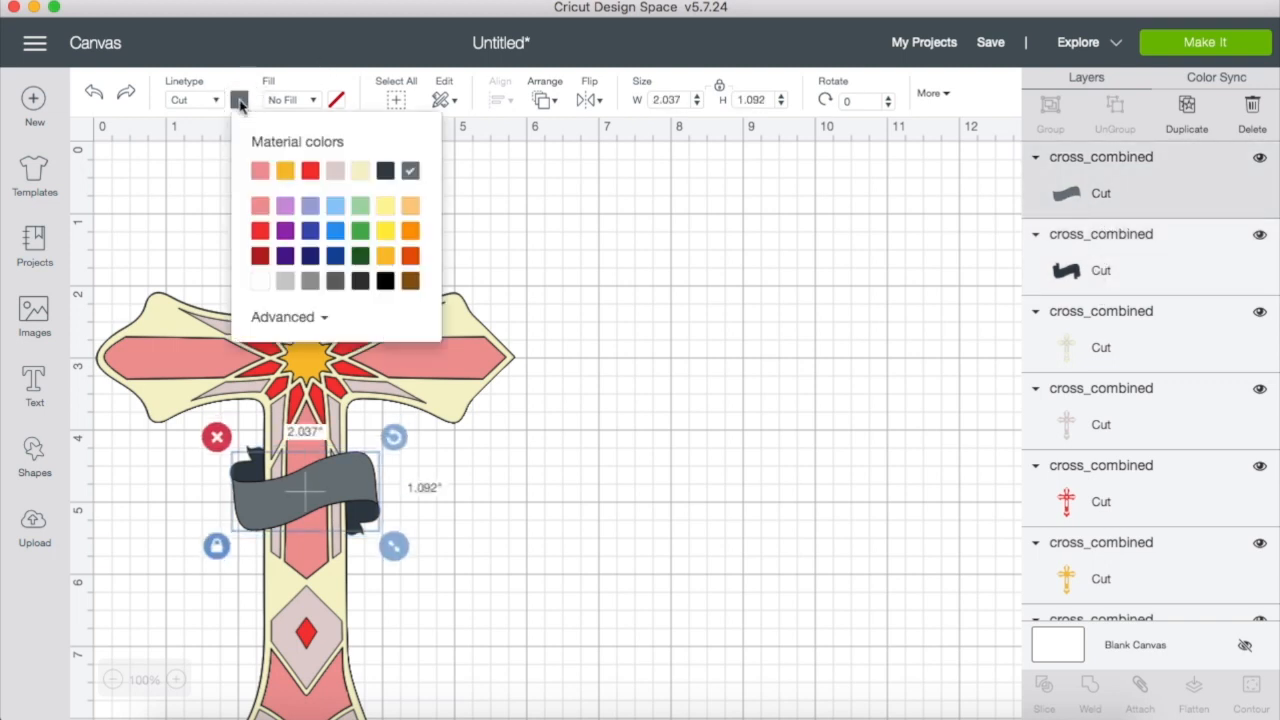
pyautogui.click(262, 281)
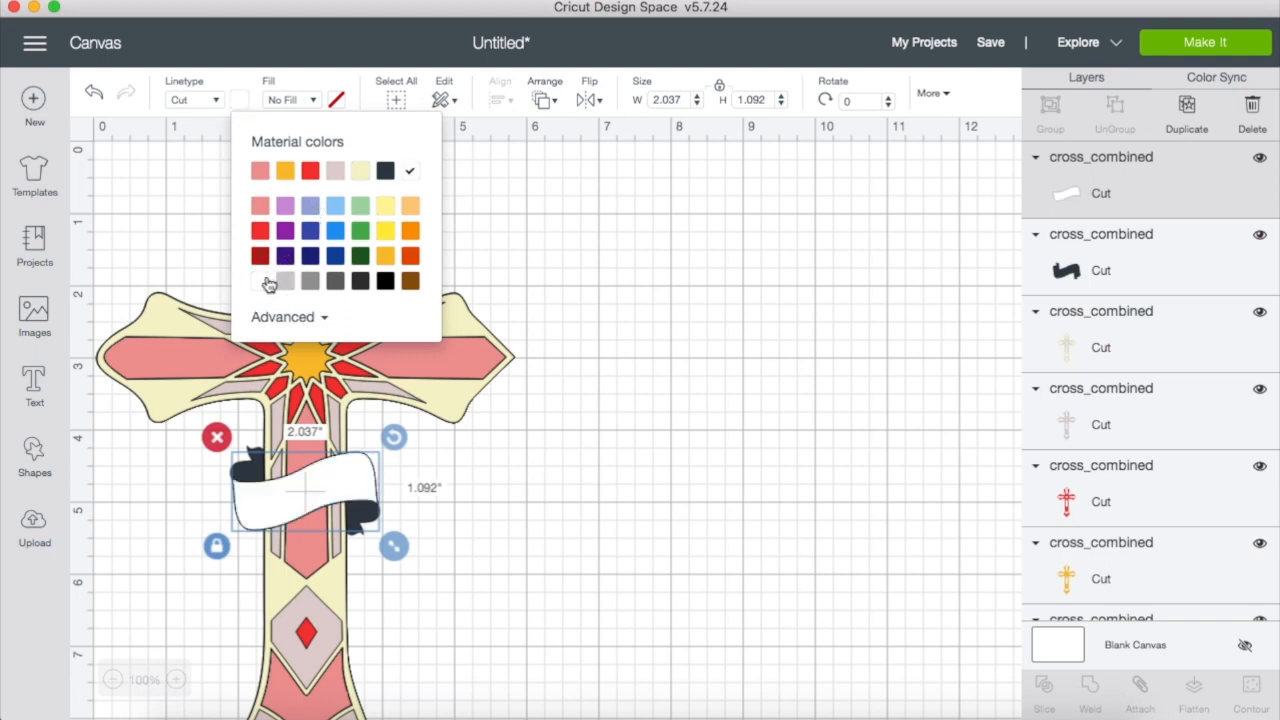
# Set the material color of the banner's folded back layer to light gray.
pyautogui.click(1114, 264)
pyautogui.click(240, 100)
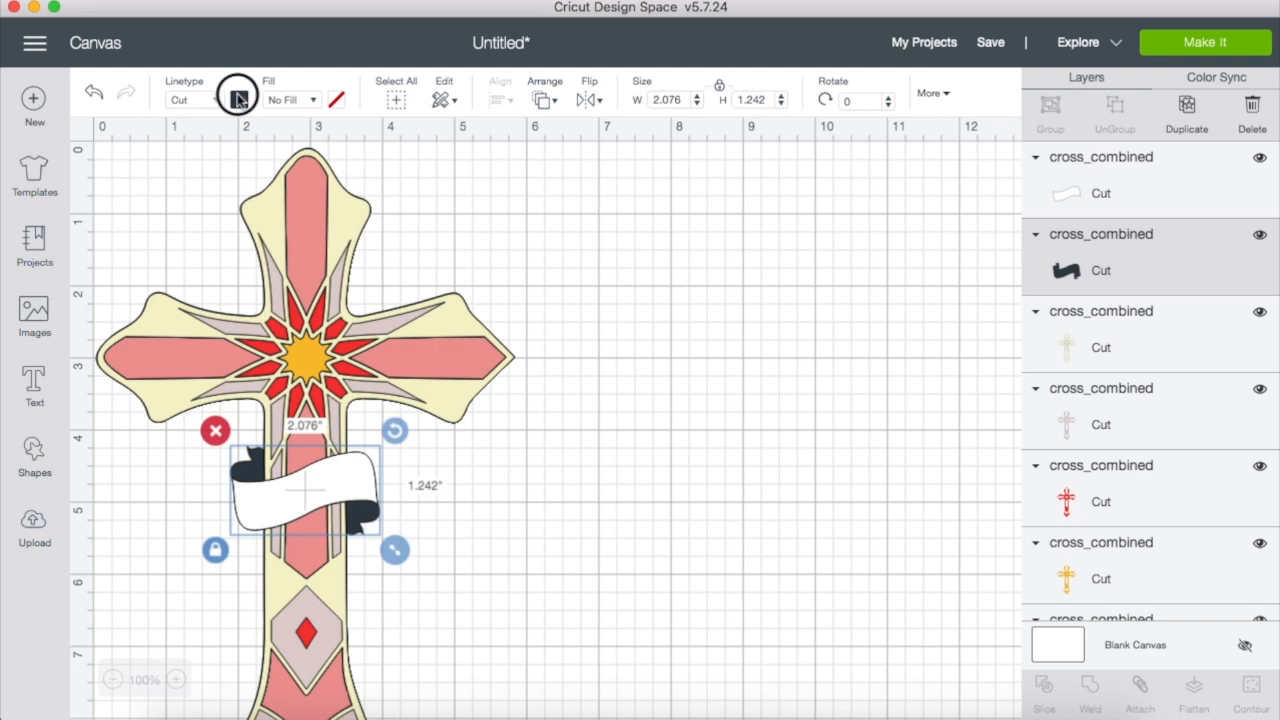
pyautogui.click(286, 284)
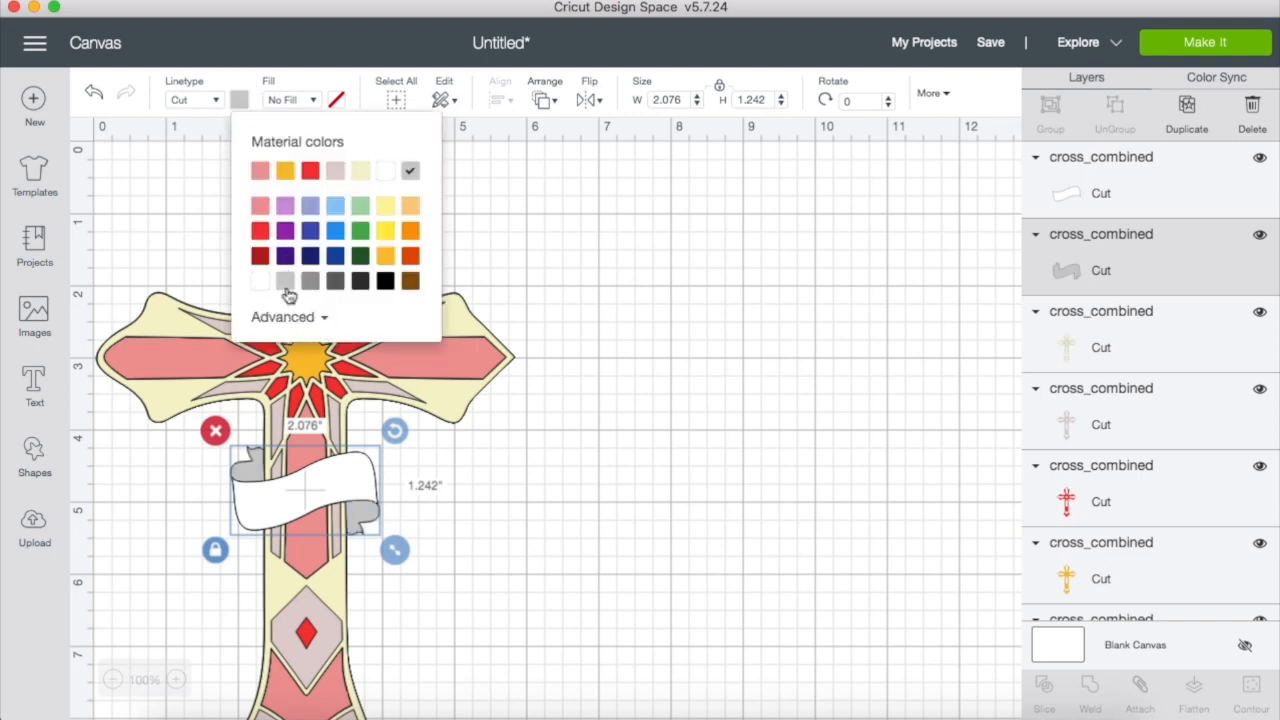
pyautogui.click(657, 441)
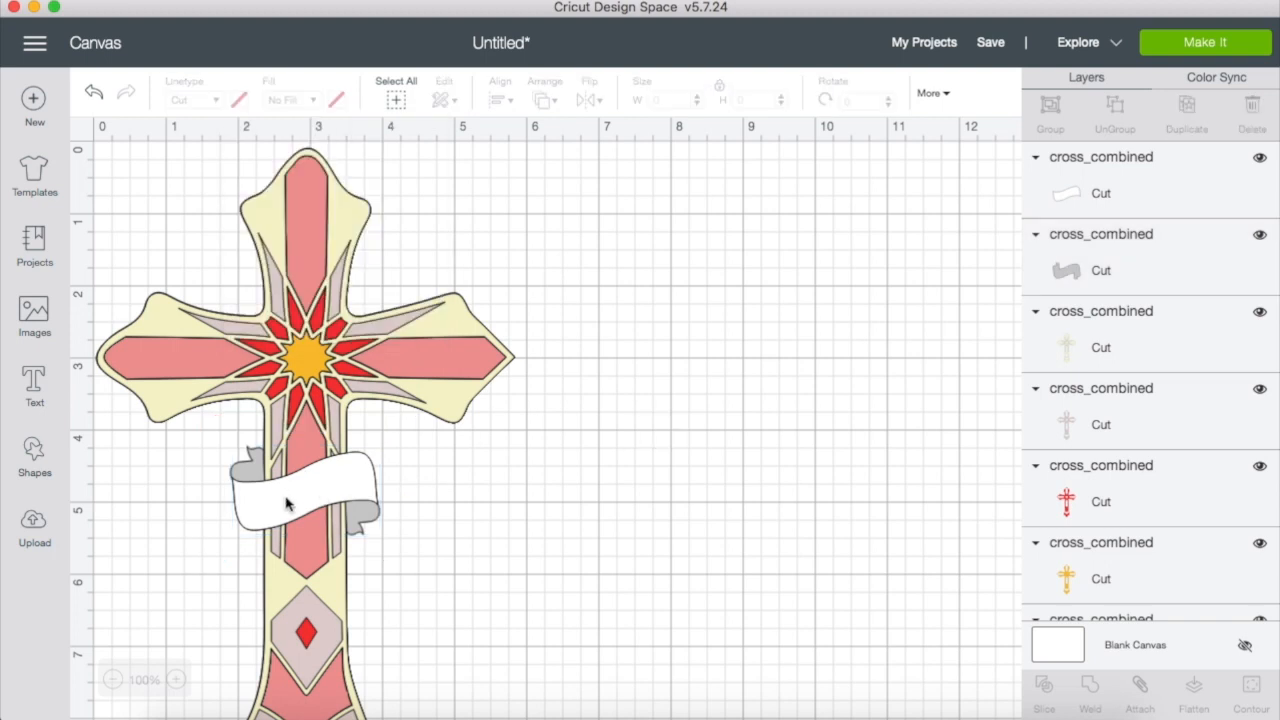
# Recolor the front banner layer with the light salmon pink swatch.
pyautogui.click(1116, 200)
pyautogui.click(240, 100)
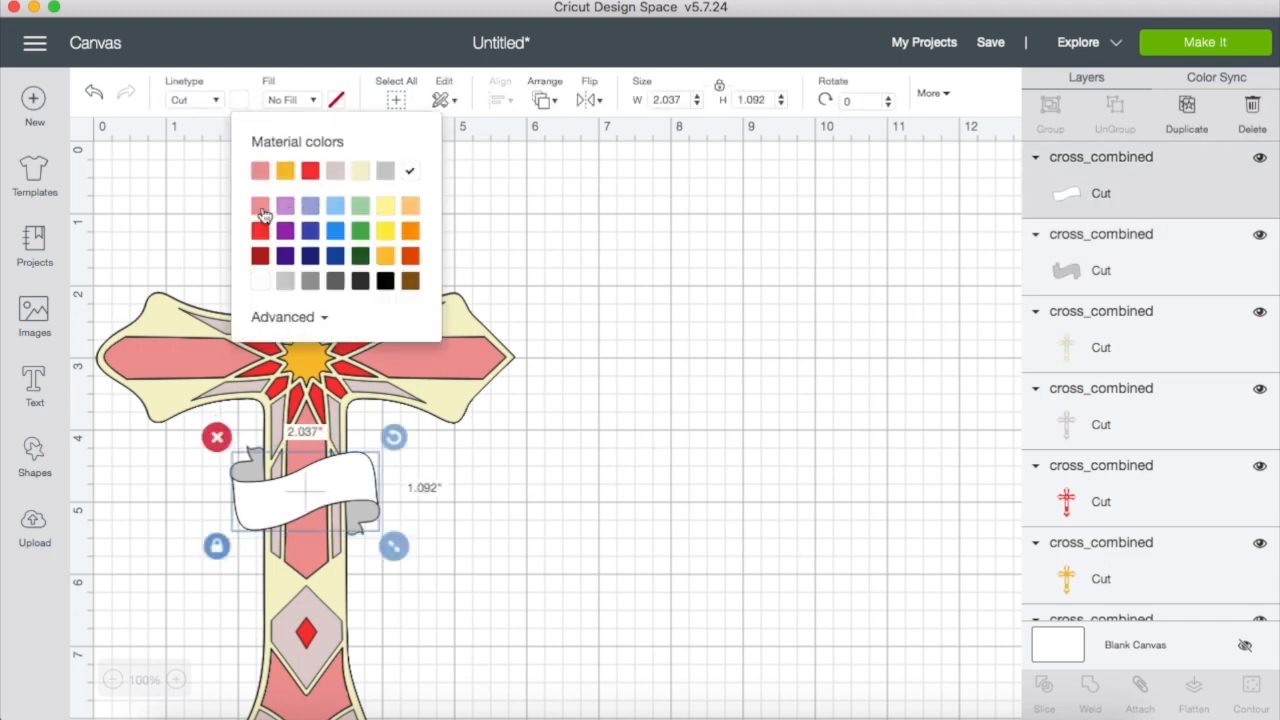
pyautogui.click(262, 210)
# Recolor the banner's folded back layer with salmon pink, darkened to the custom shade #d08383.
pyautogui.click(1087, 338)
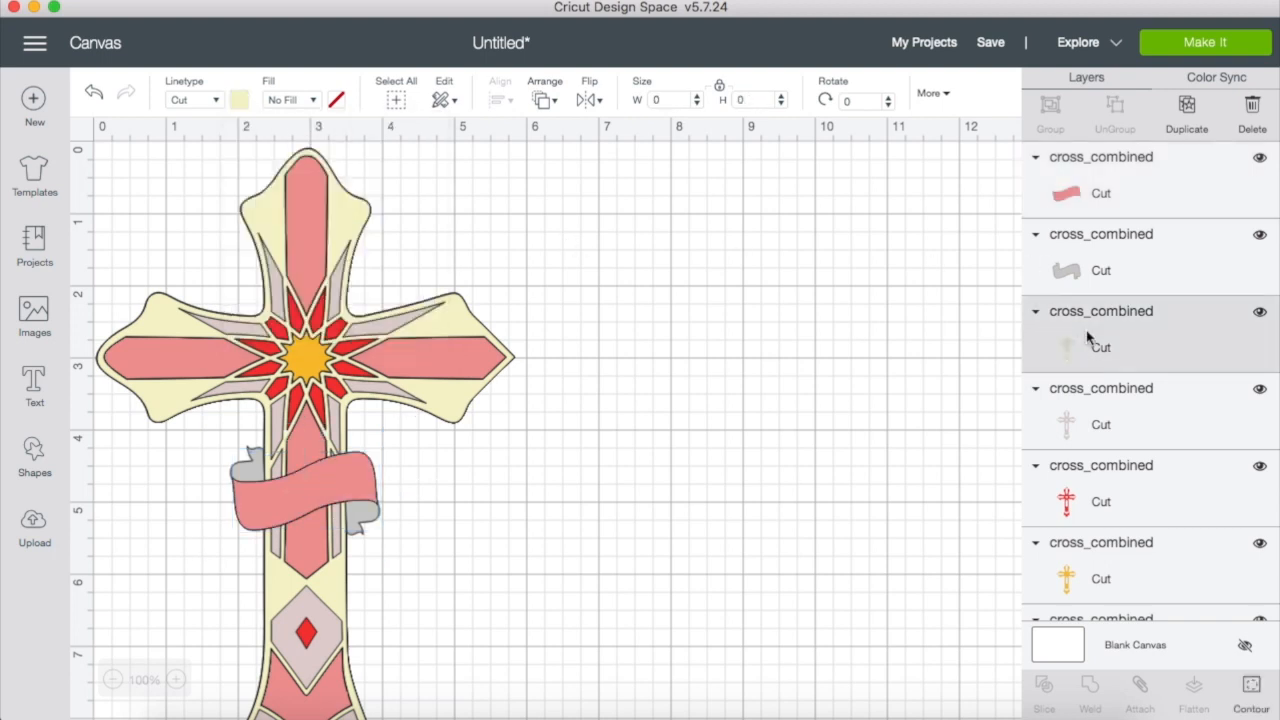
pyautogui.click(241, 100)
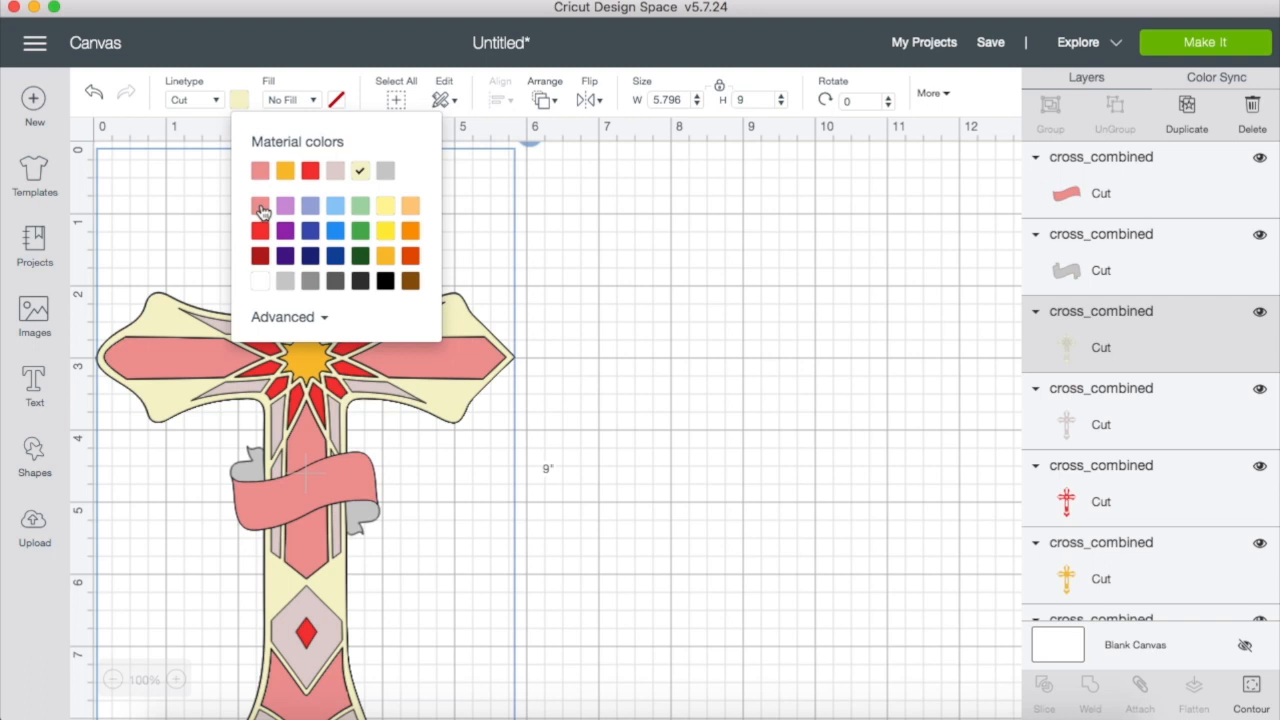
pyautogui.click(1087, 282)
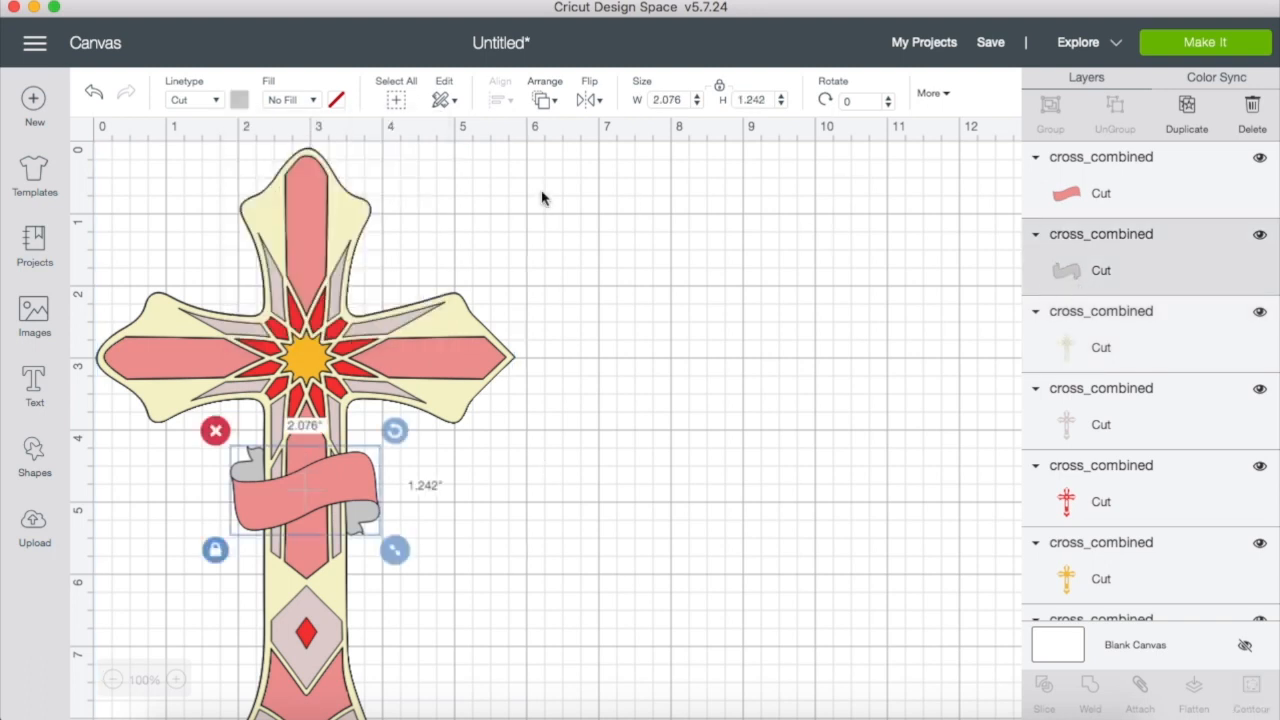
pyautogui.click(241, 100)
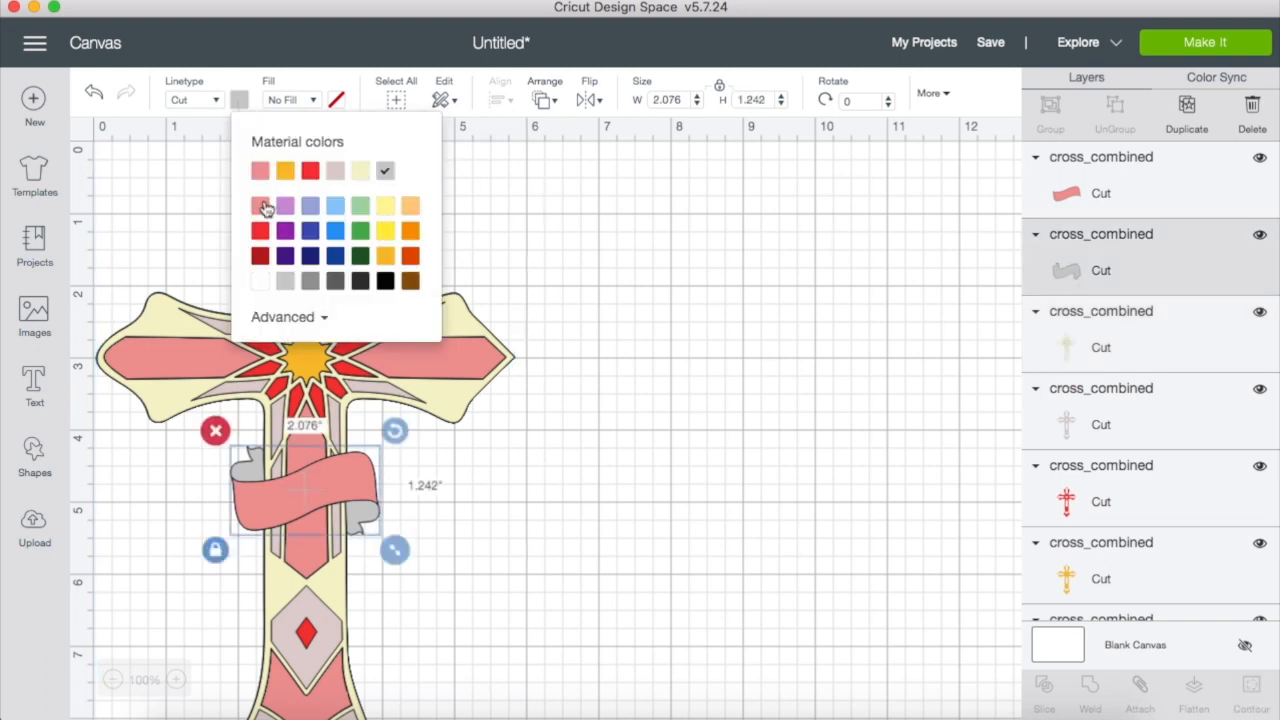
pyautogui.click(264, 206)
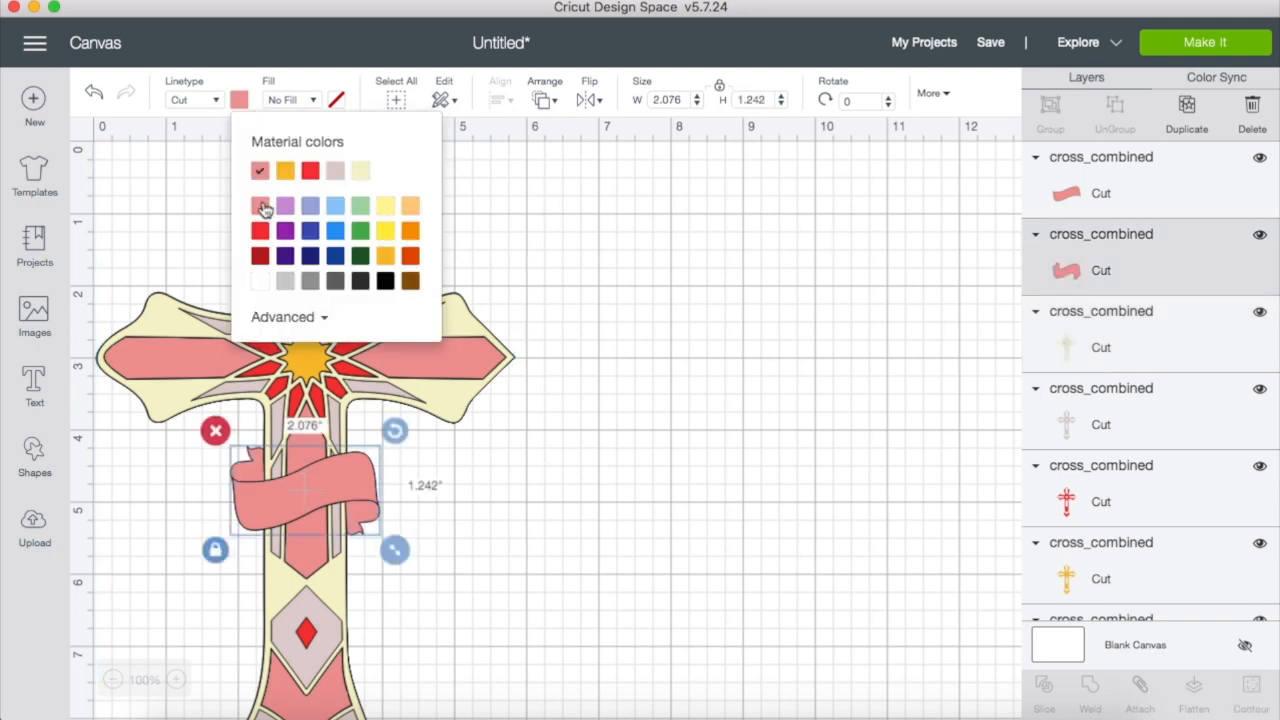
pyautogui.click(322, 320)
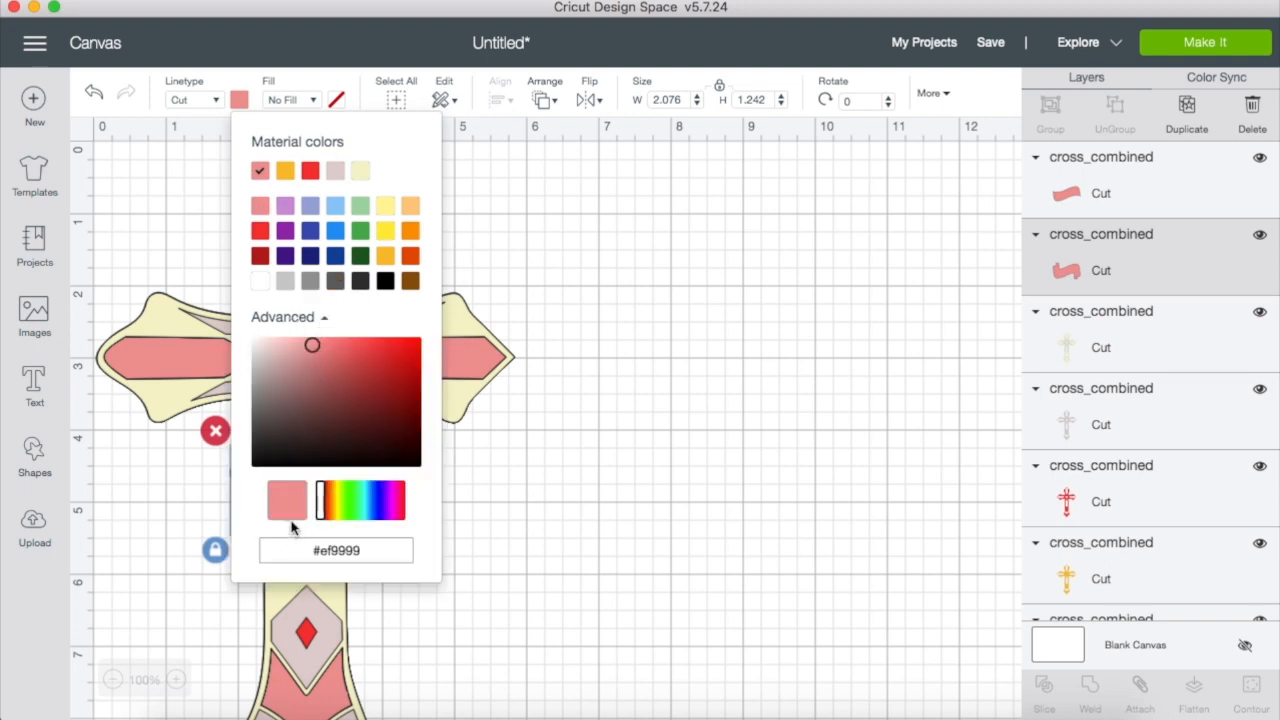
pyautogui.moveTo(313, 347); pyautogui.dragTo(316, 365)
pyautogui.click(314, 353)
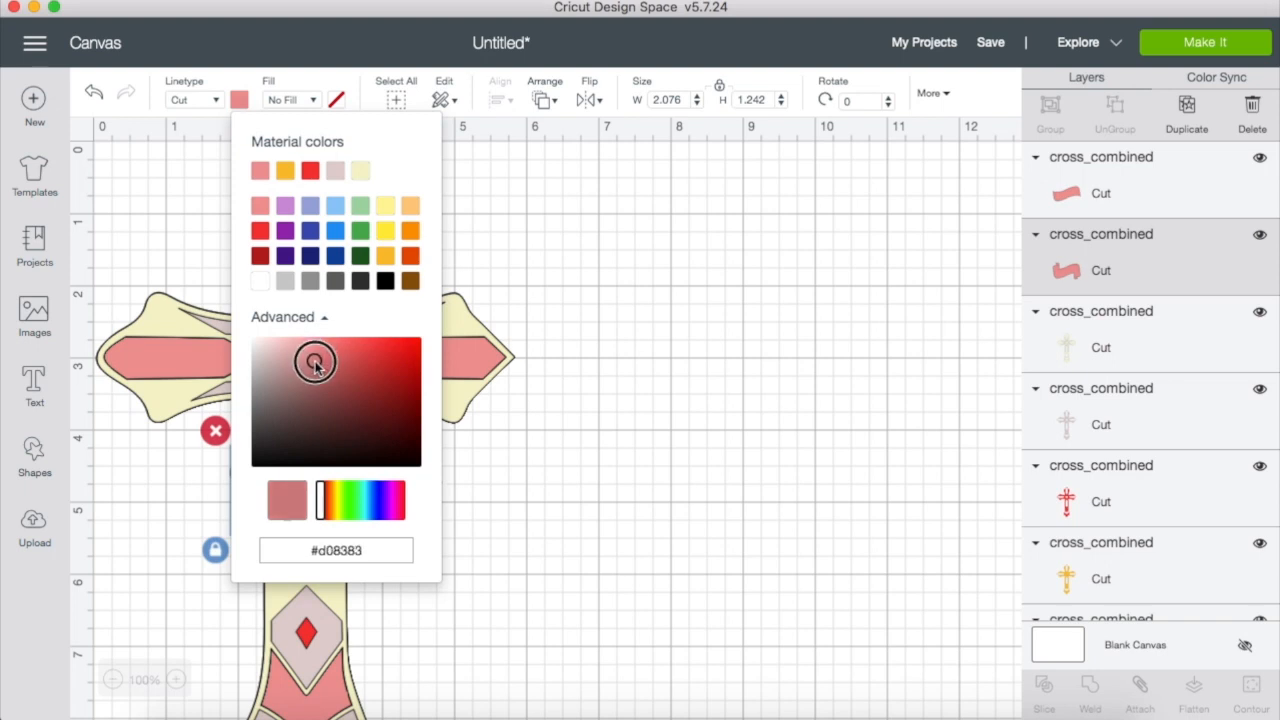
pyautogui.click(603, 306)
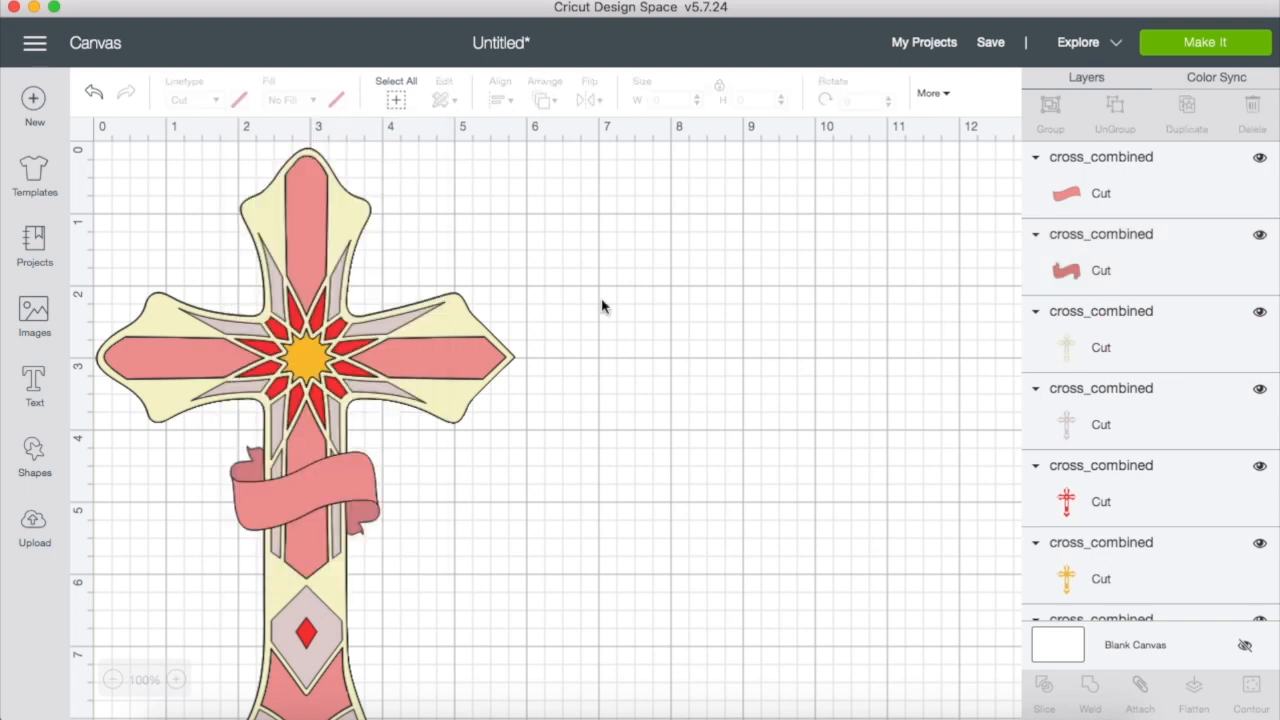
# Darken the banner's folded back layer further to the custom shade #c07a7a.
pyautogui.click(1068, 262)
pyautogui.click(240, 100)
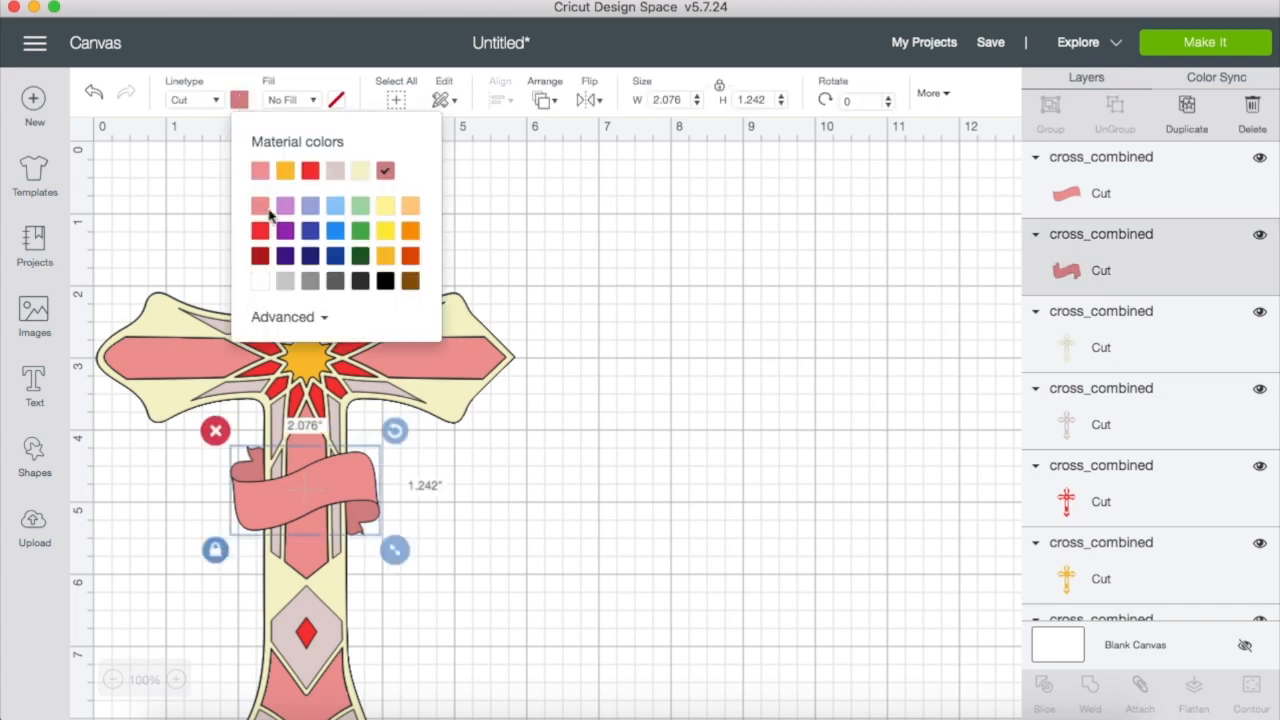
pyautogui.click(314, 318)
pyautogui.moveTo(313, 357); pyautogui.dragTo(313, 369)
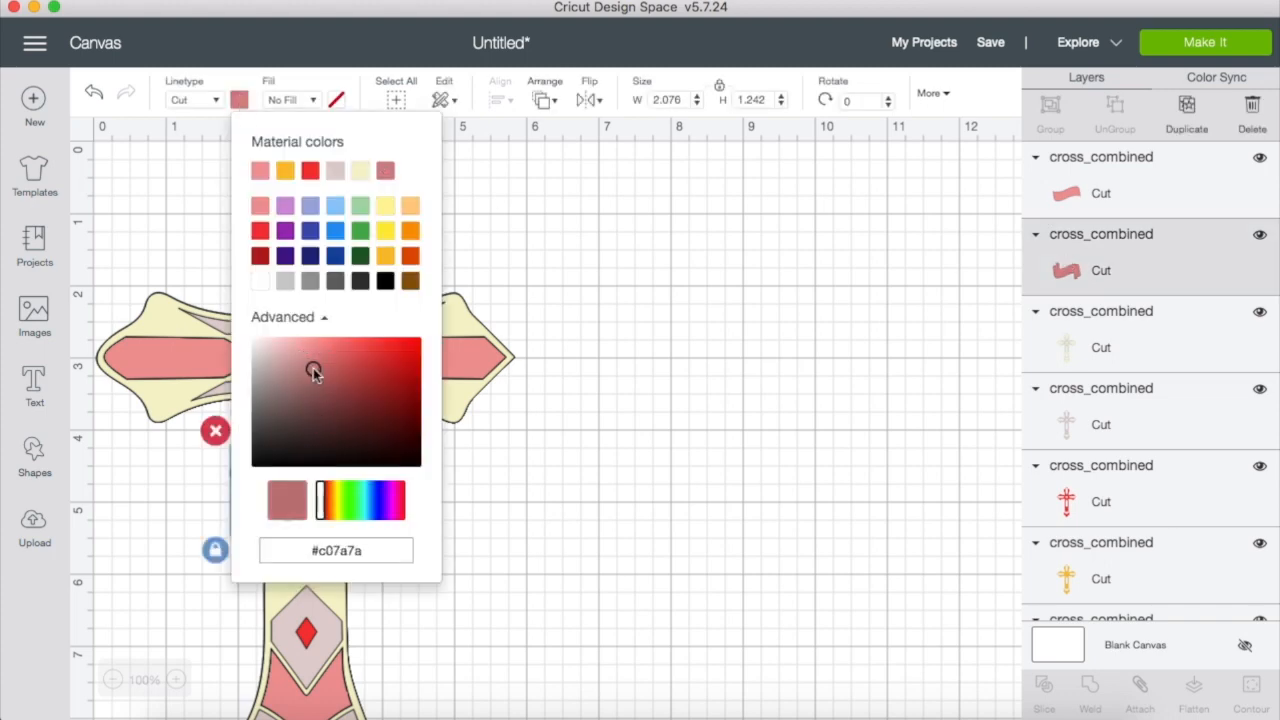
pyautogui.click(543, 538)
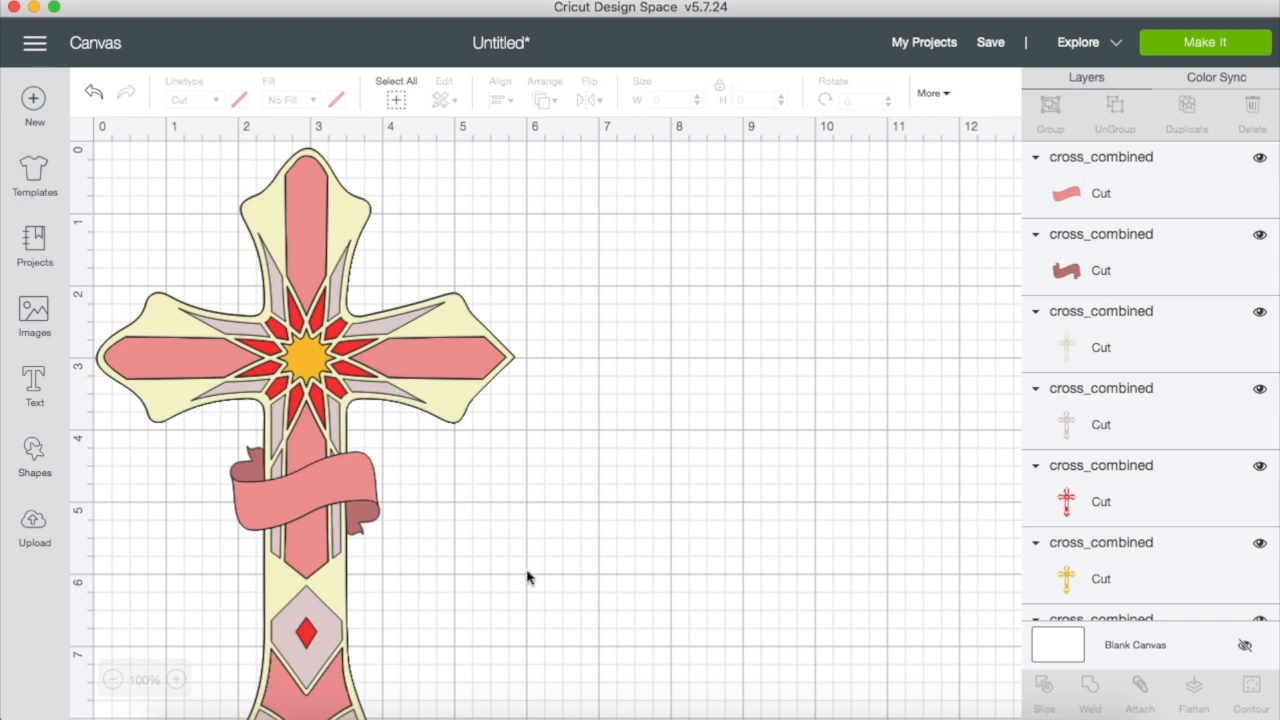
# Set the front banner layer to white and the banner's folded back layer to light gray.
pyautogui.click(1072, 200)
pyautogui.click(240, 101)
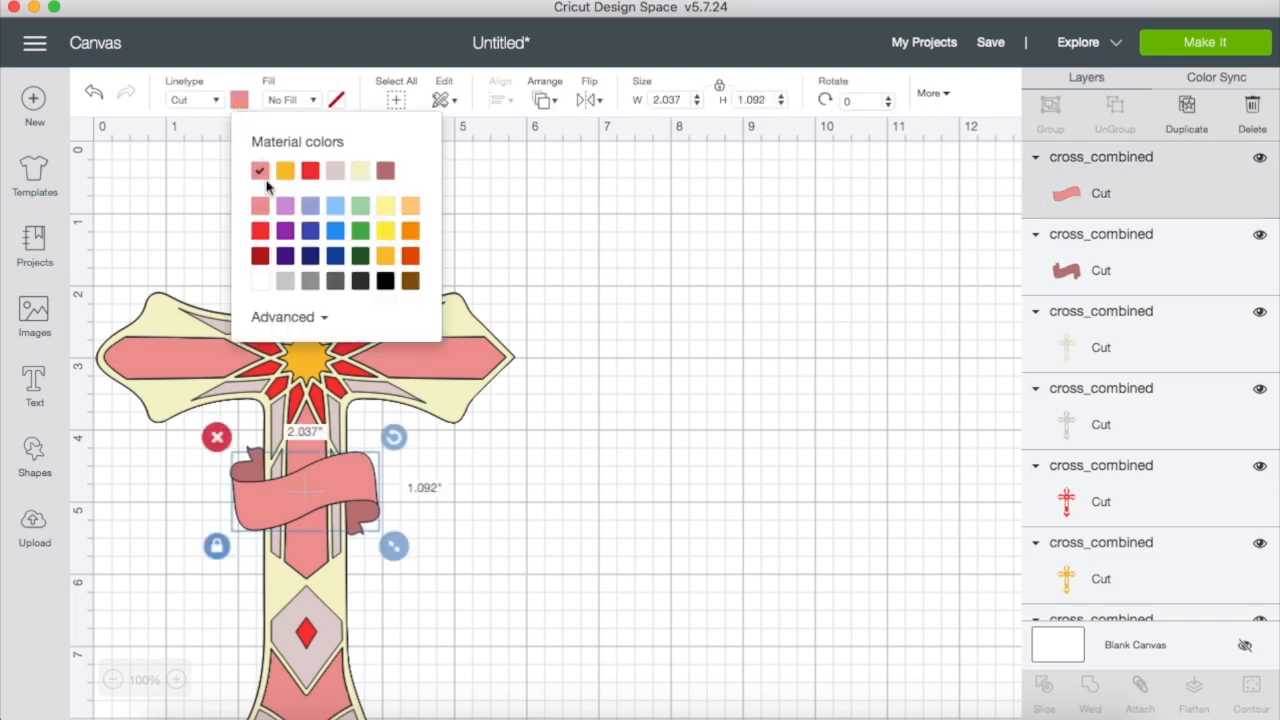
pyautogui.click(261, 284)
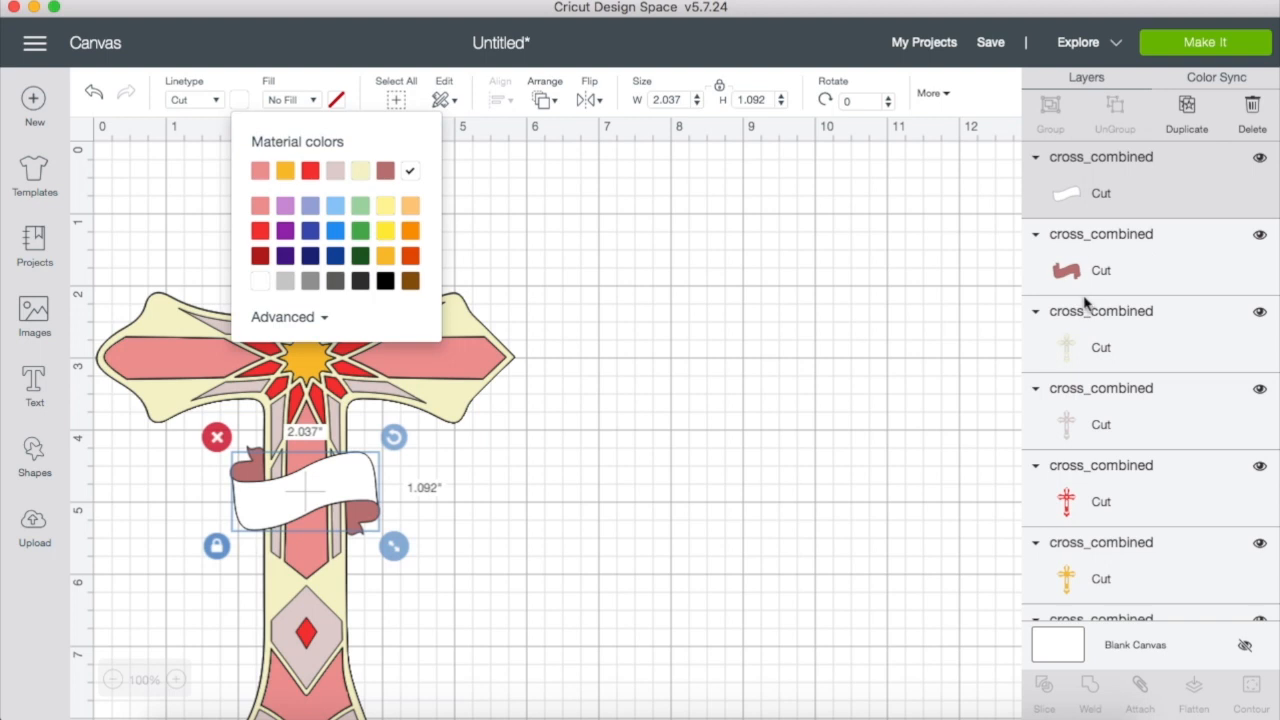
pyautogui.click(1083, 262)
pyautogui.click(240, 101)
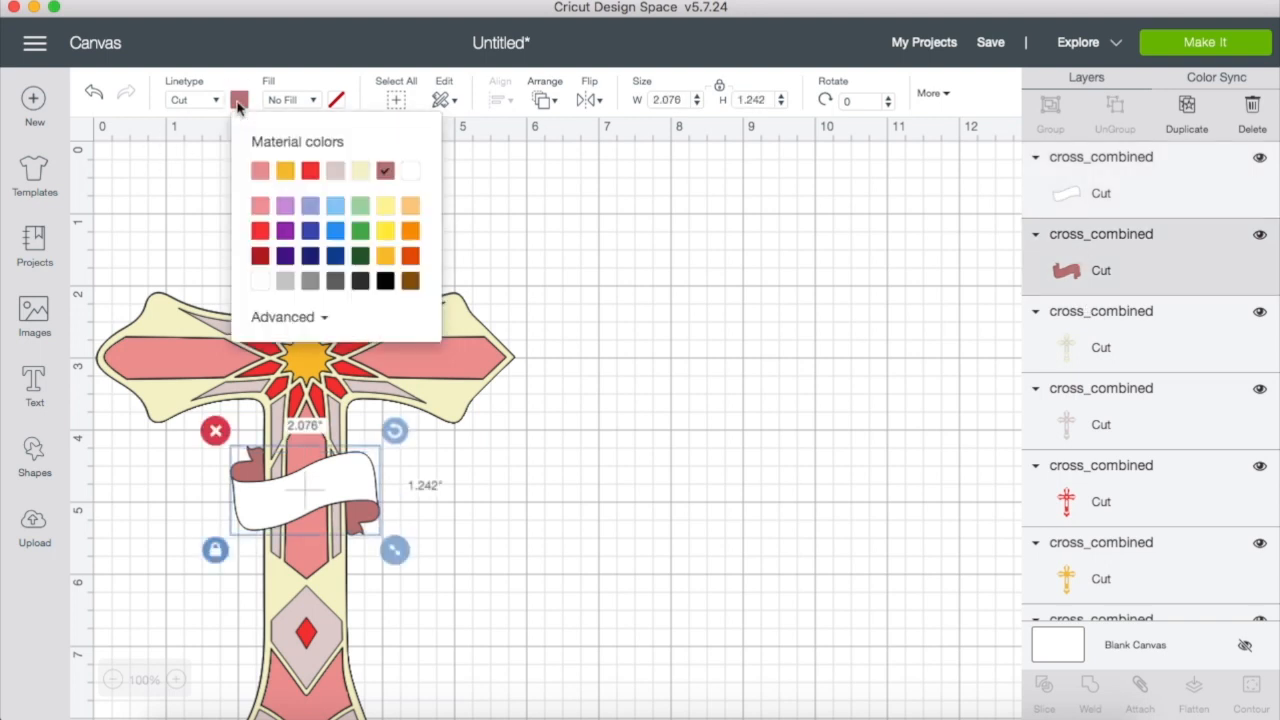
pyautogui.click(283, 283)
pyautogui.click(812, 453)
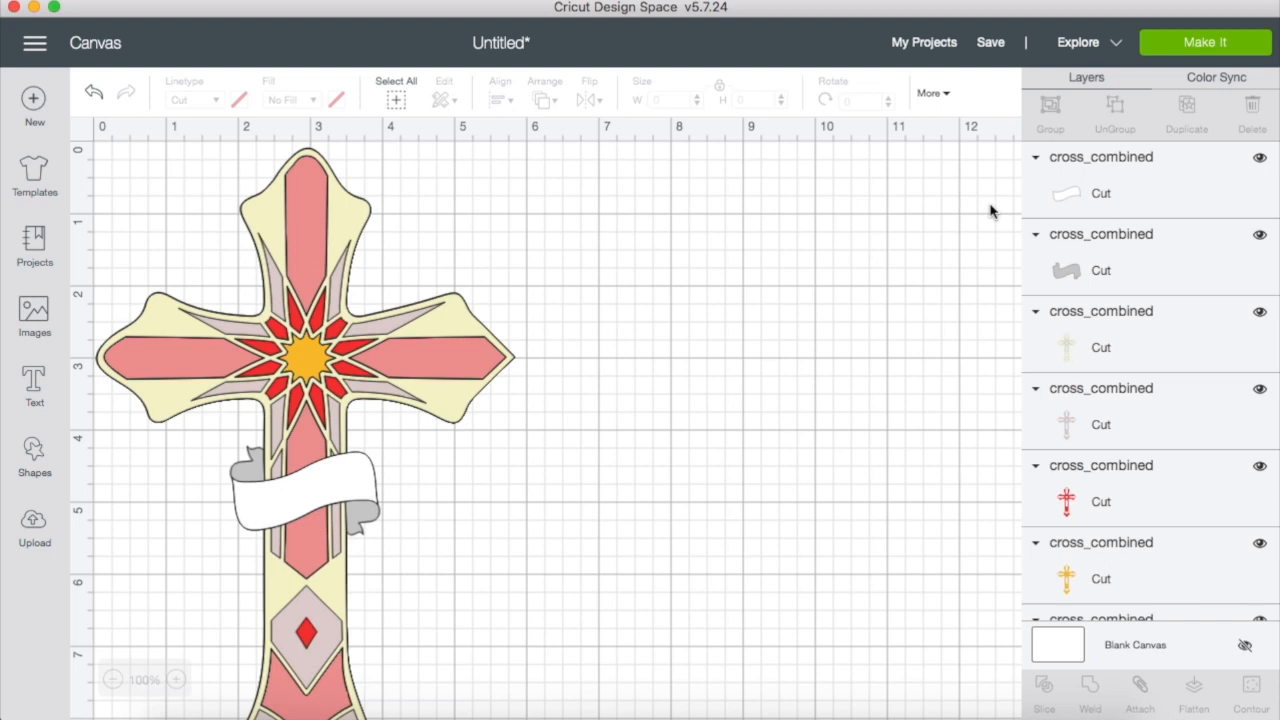
pyautogui.click(1152, 175)
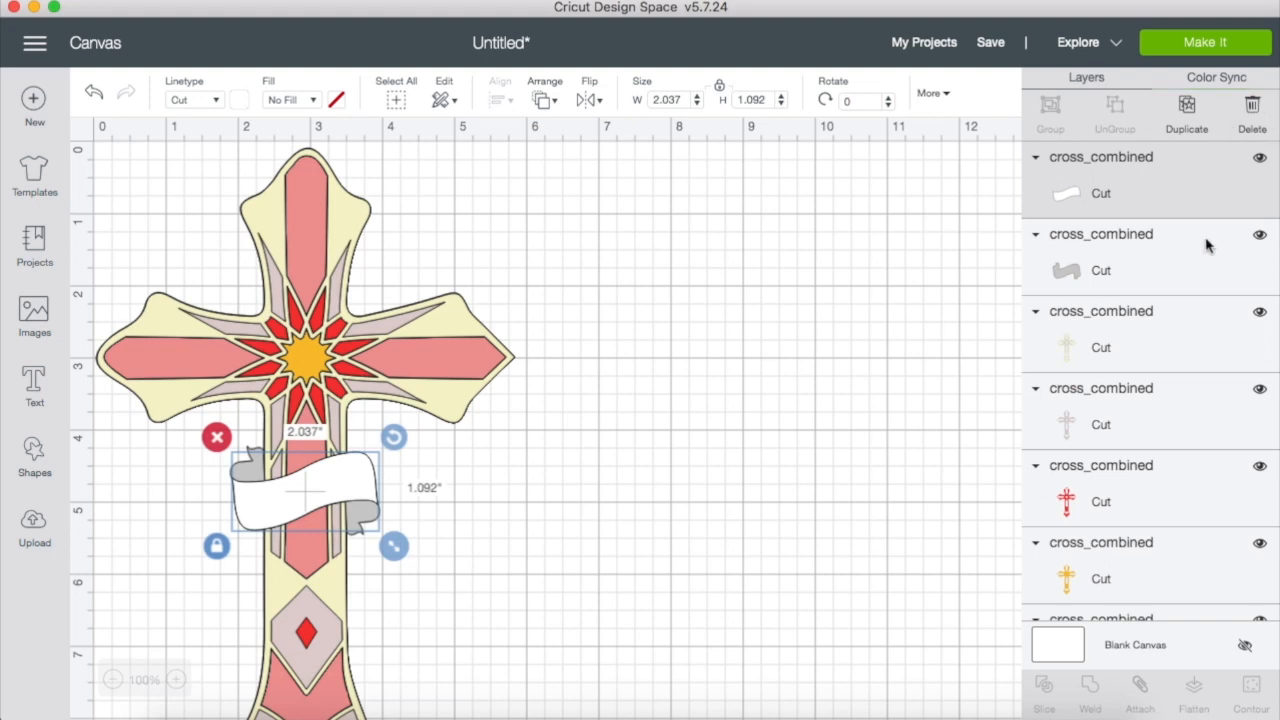
pyautogui.click(1204, 248)
pyautogui.click(1181, 201)
pyautogui.click(1195, 272)
pyautogui.click(1104, 193)
# Add the text "blessed" to the canvas and place it on the empty area beside the cross.
pyautogui.click(36, 385)
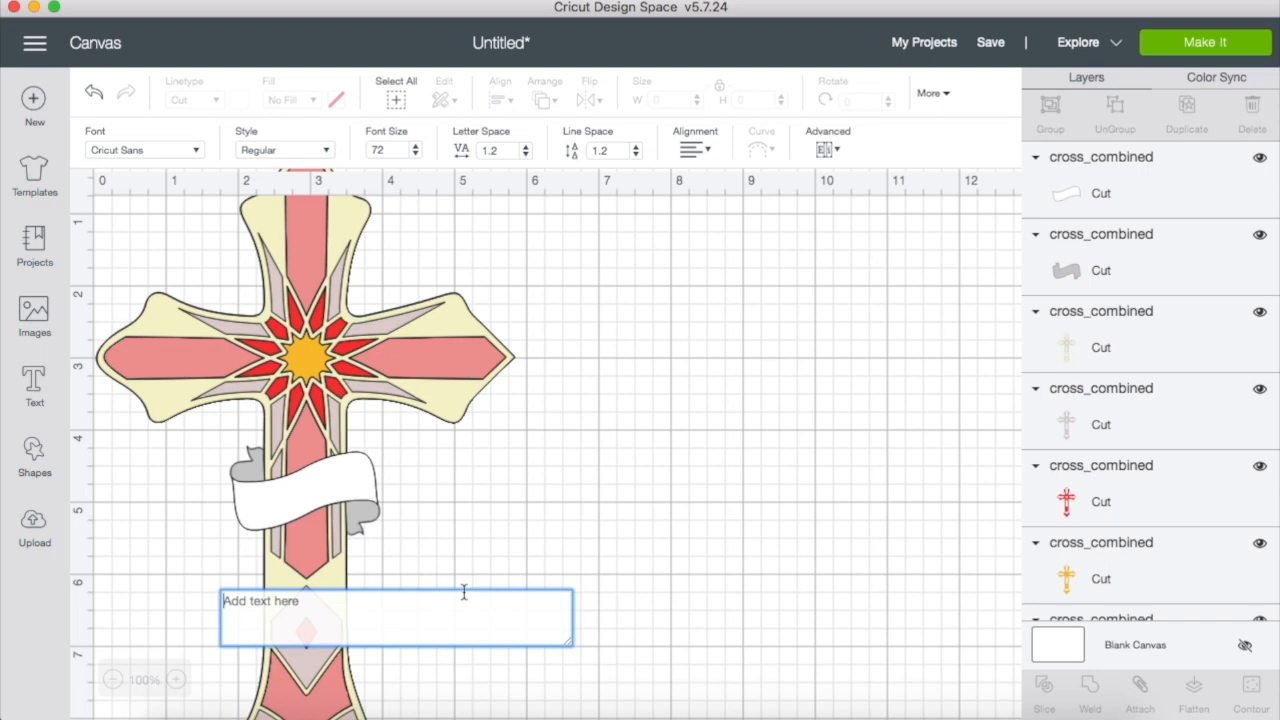
pyautogui.write('blesse')
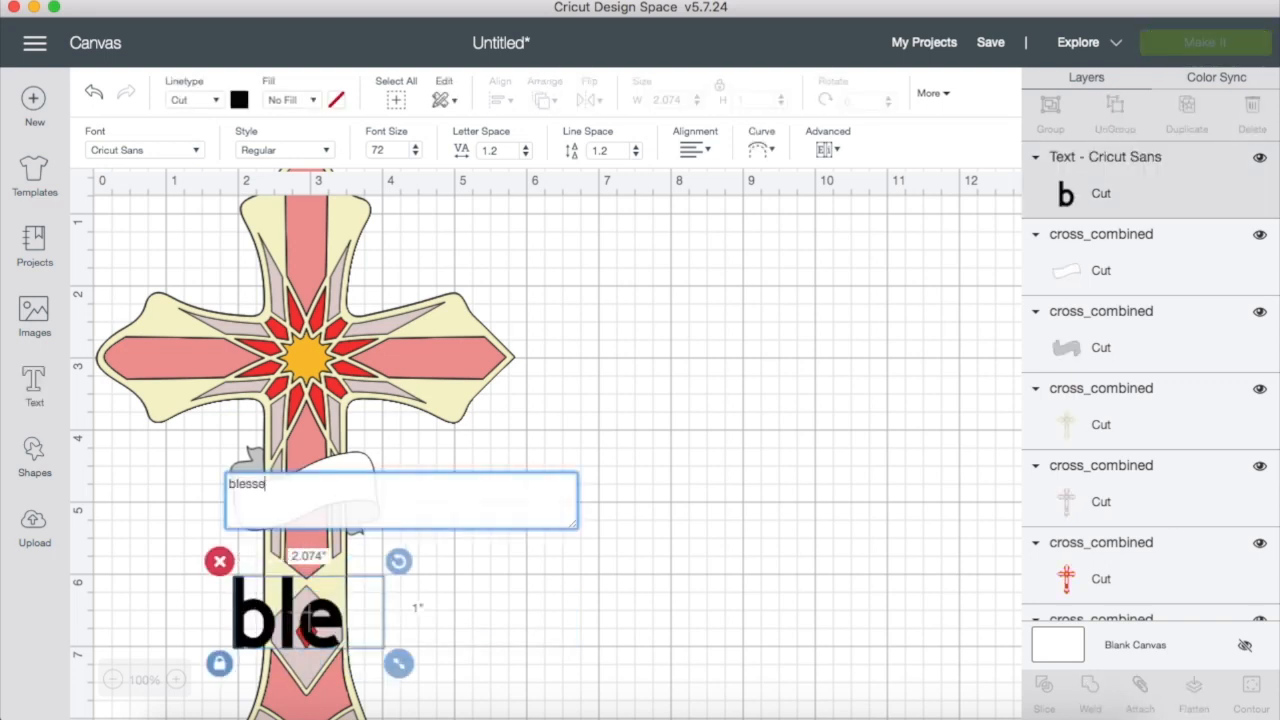
pyautogui.write('d')
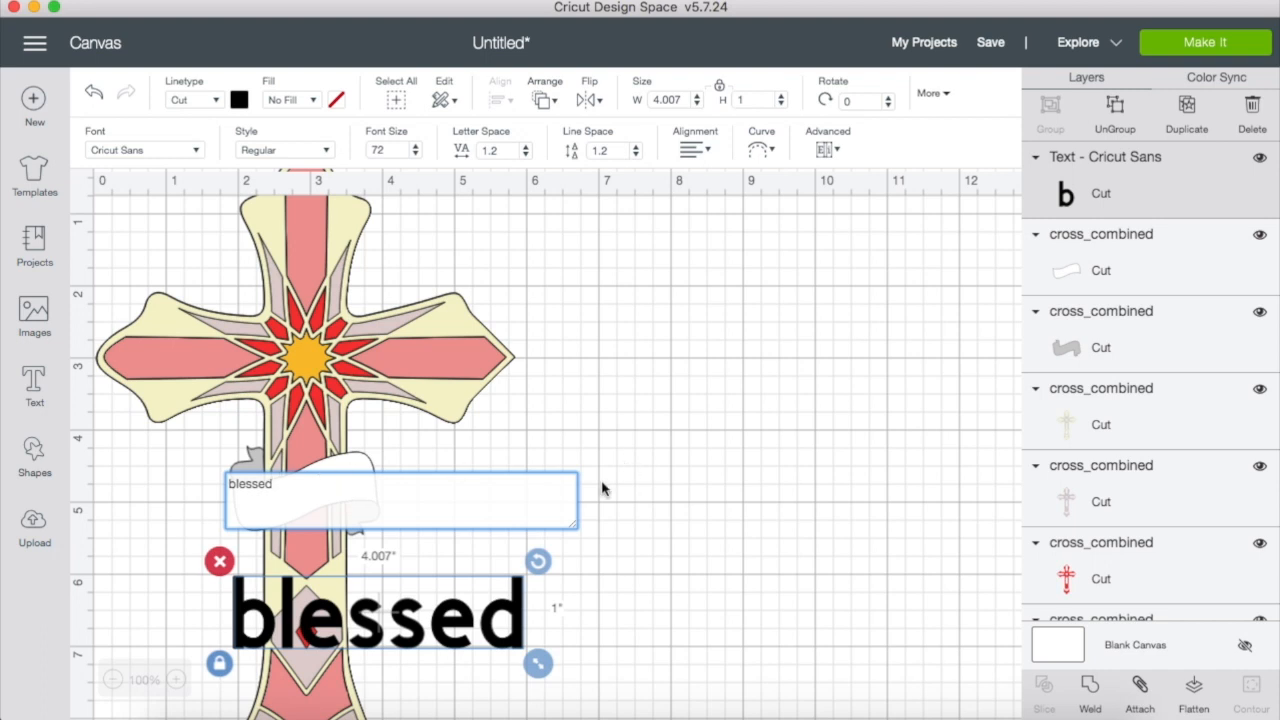
pyautogui.moveTo(474, 616); pyautogui.dragTo(835, 330)
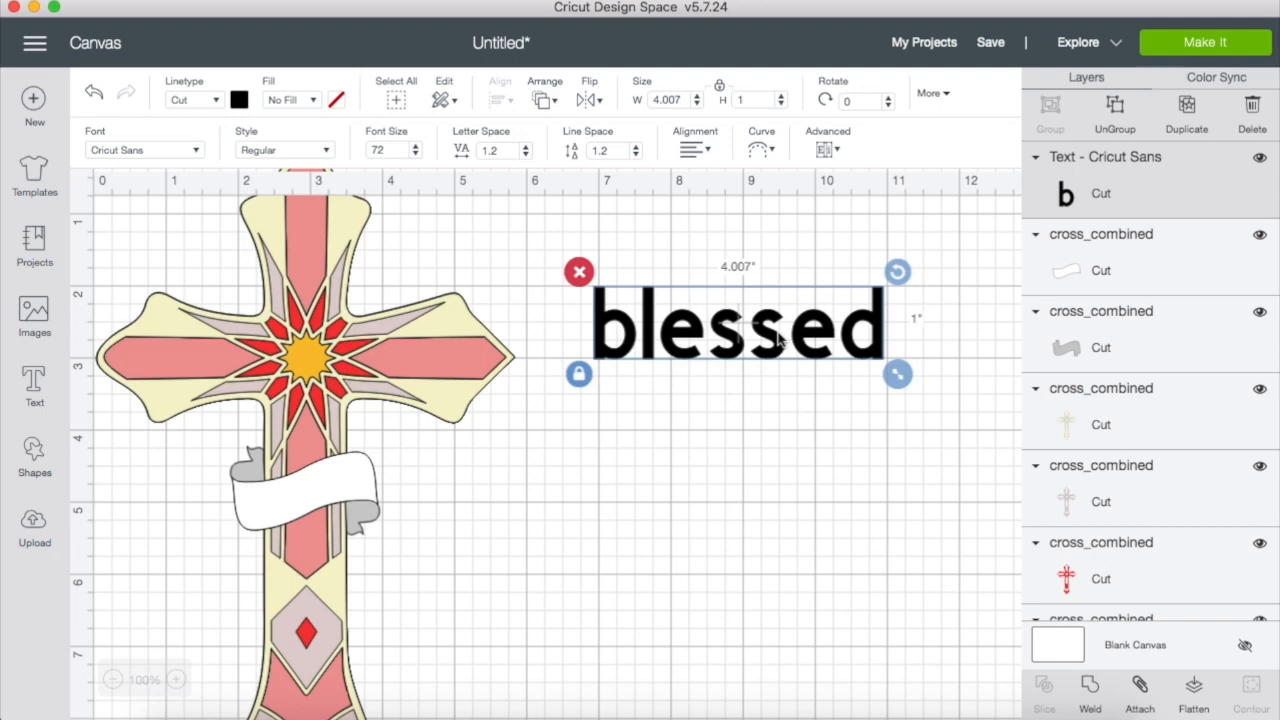
# Bend the whole word "blessed" along a slight negative curve.
pyautogui.click(774, 160)
pyautogui.moveTo(722, 211)
pyautogui.mouseDown()
pyautogui.moveTo(634, 207)
pyautogui.moveTo(740, 226)
pyautogui.moveTo(820, 211)
pyautogui.moveTo(620, 233)
pyautogui.moveTo(857, 220)
pyautogui.moveTo(703, 226)
pyautogui.moveTo(631, 212)
pyautogui.moveTo(711, 214)
pyautogui.mouseUp()
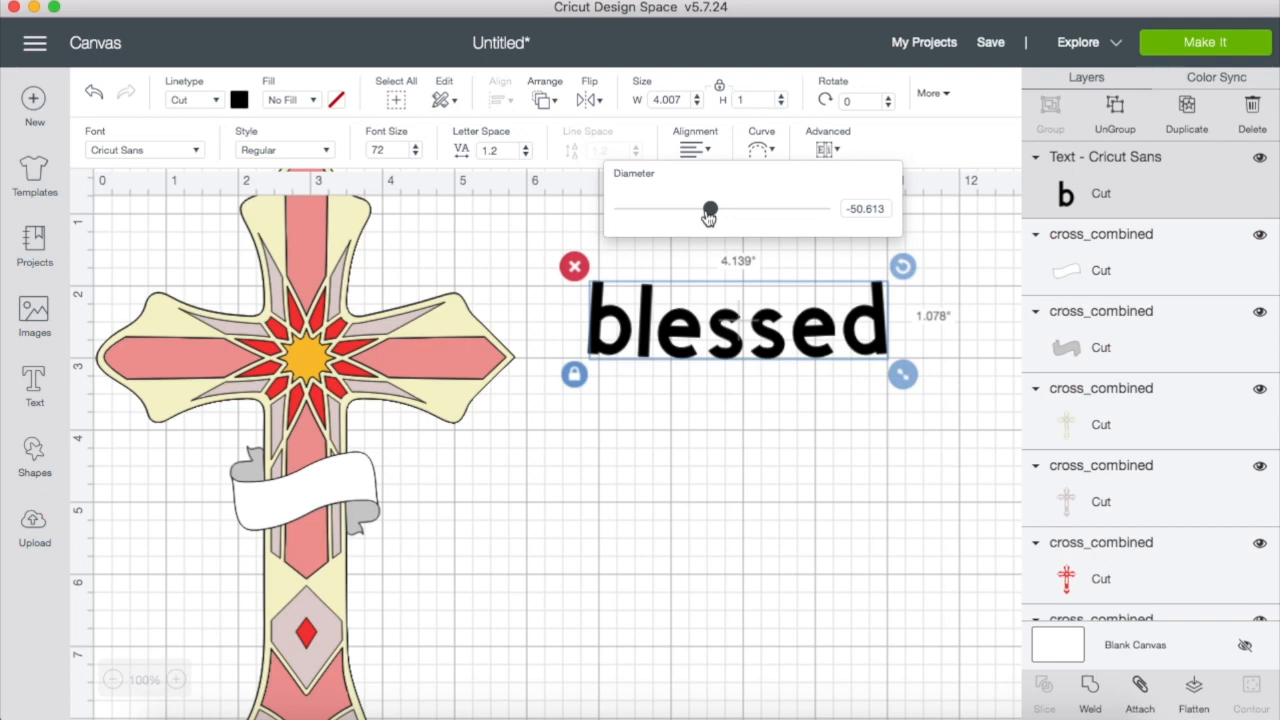
pyautogui.moveTo(710, 214)
pyautogui.mouseDown()
pyautogui.moveTo(691, 211)
pyautogui.moveTo(715, 215)
pyautogui.mouseUp()
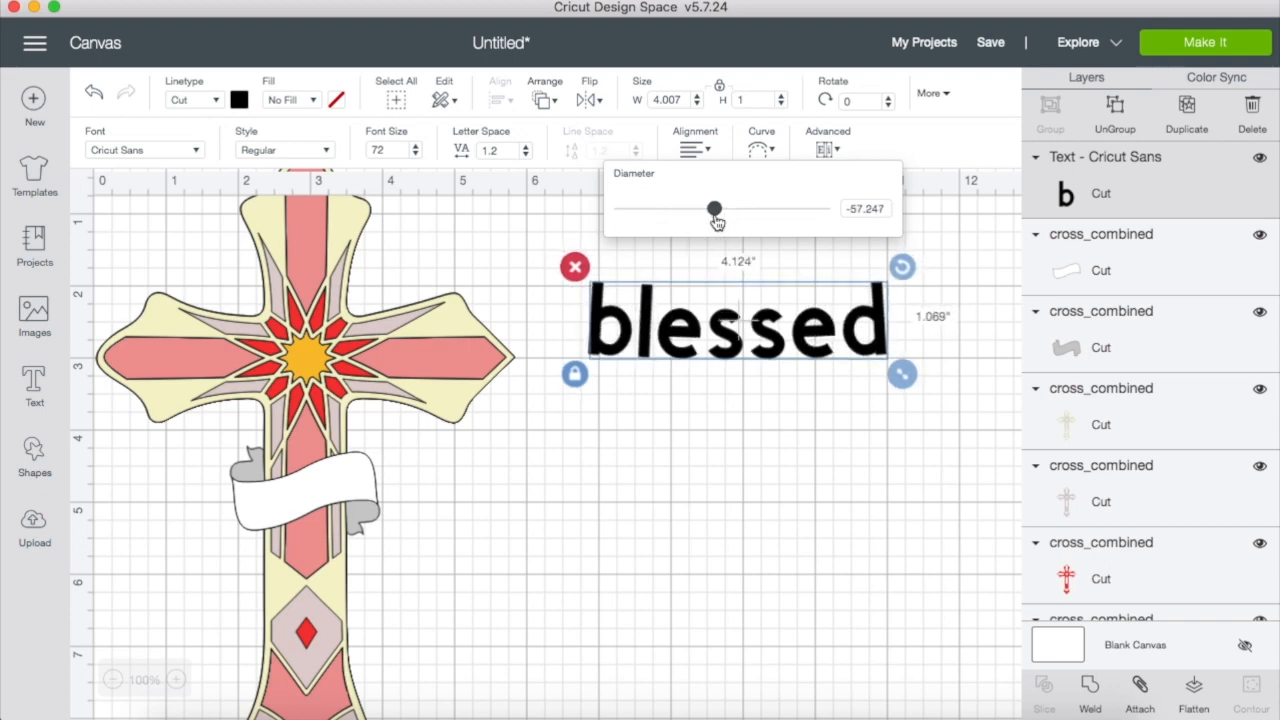
pyautogui.click(634, 477)
pyautogui.click(718, 344)
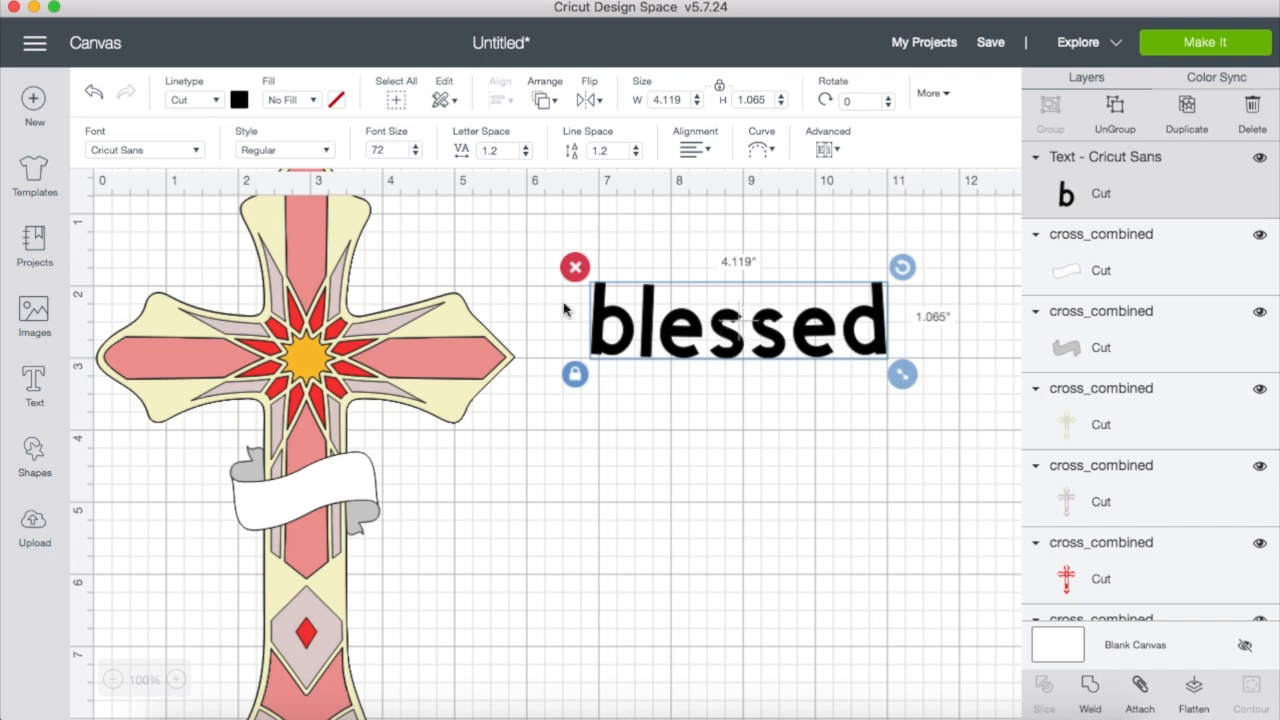
# Duplicate the word "blessed", place the copy below the original and shorten the original to "bles".
pyautogui.click(1187, 105)
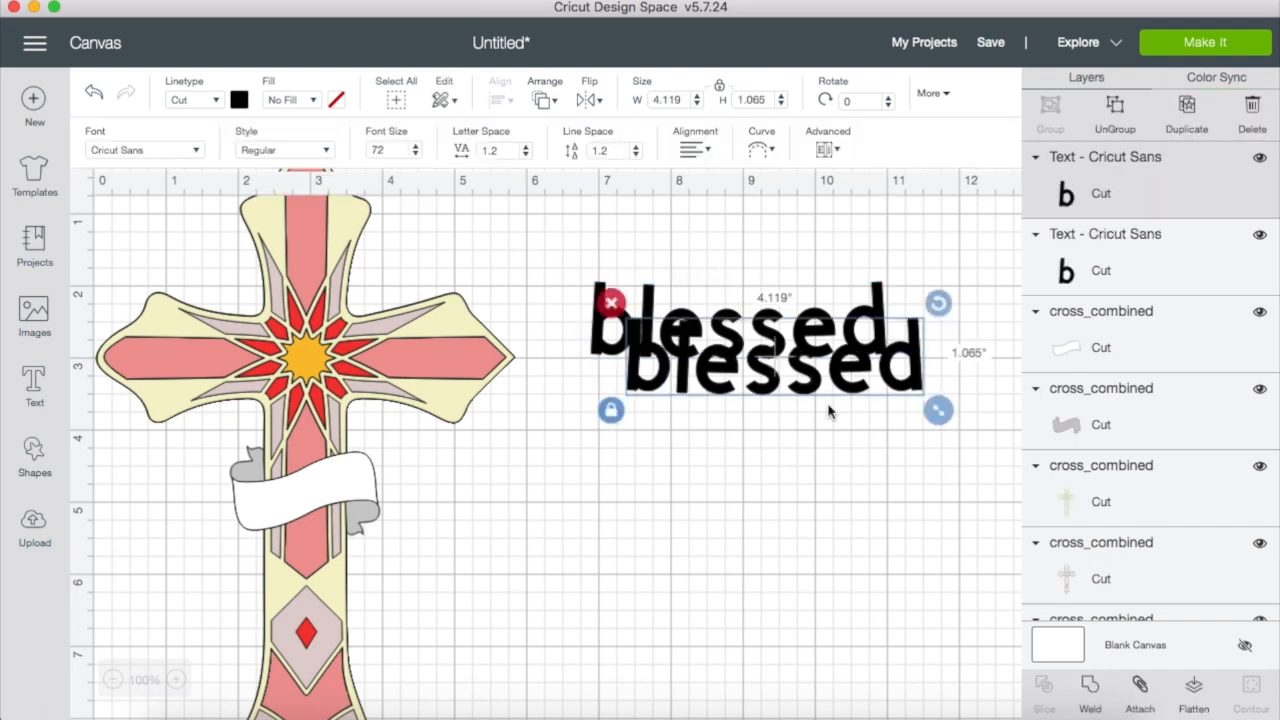
pyautogui.moveTo(734, 390); pyautogui.dragTo(719, 470)
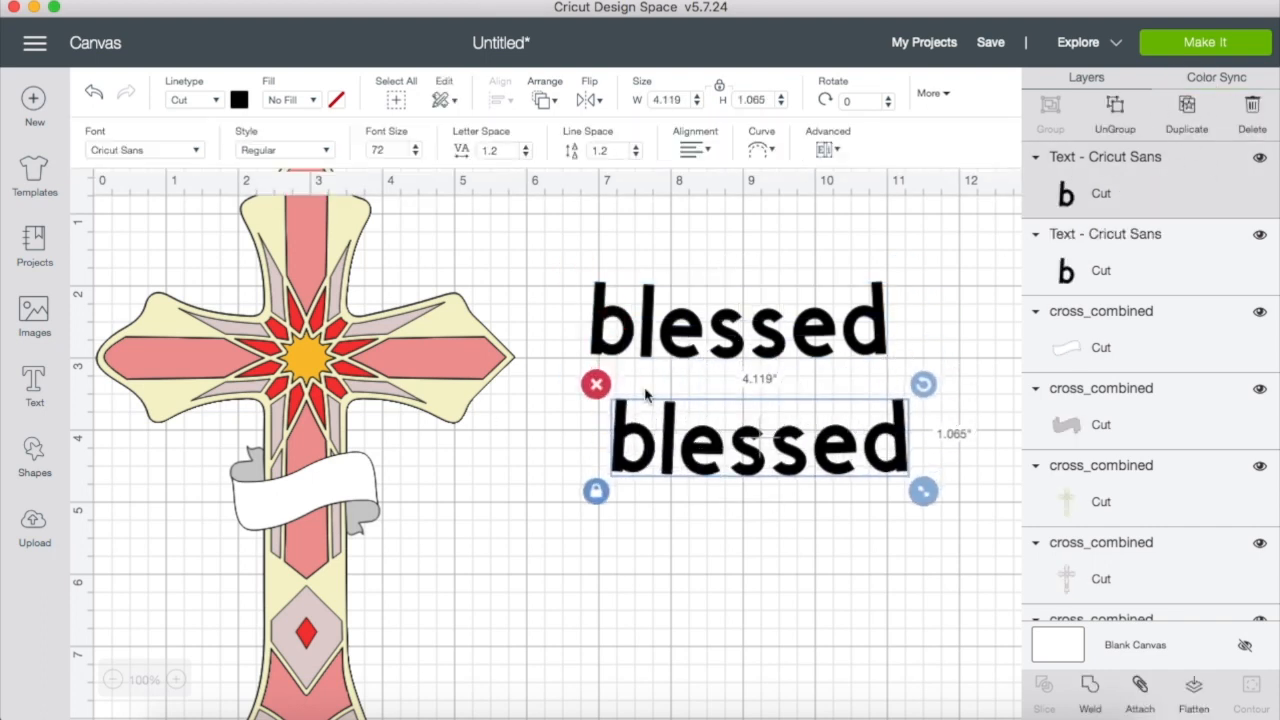
pyautogui.doubleClick(737, 333)
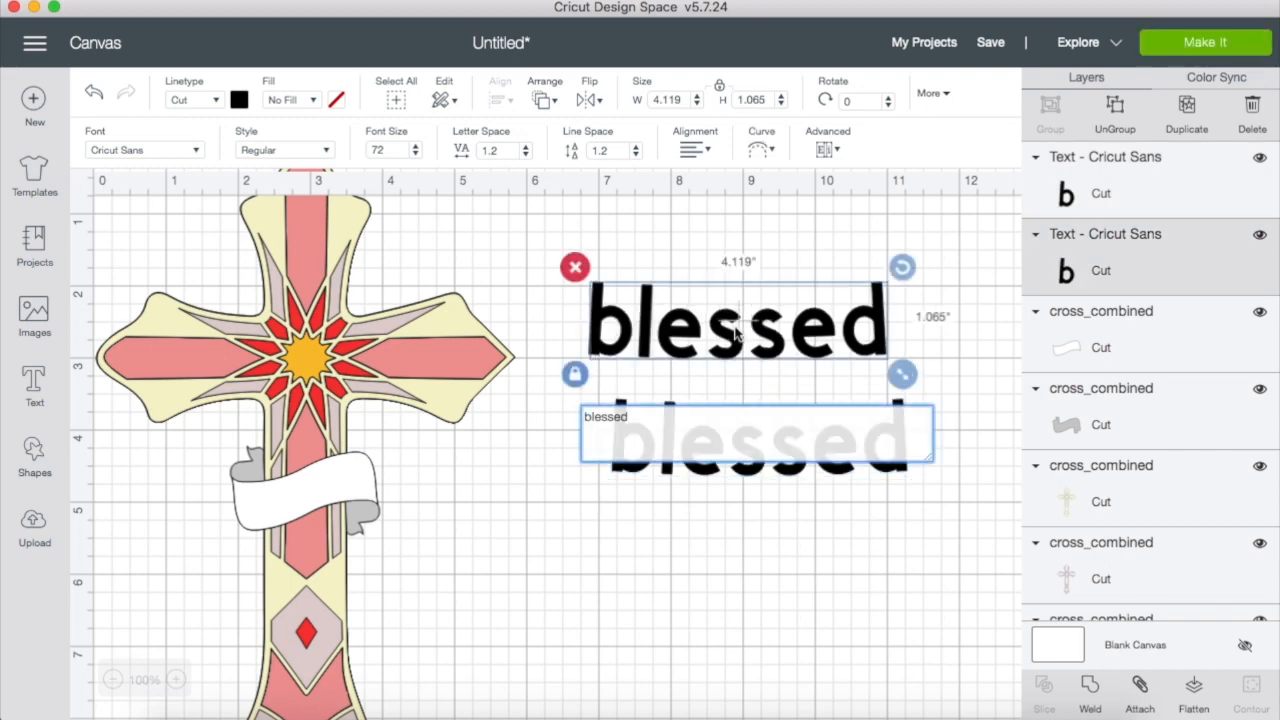
pyautogui.press('BackSpace')
pyautogui.press('BackSpace')
pyautogui.press('BackSpace')
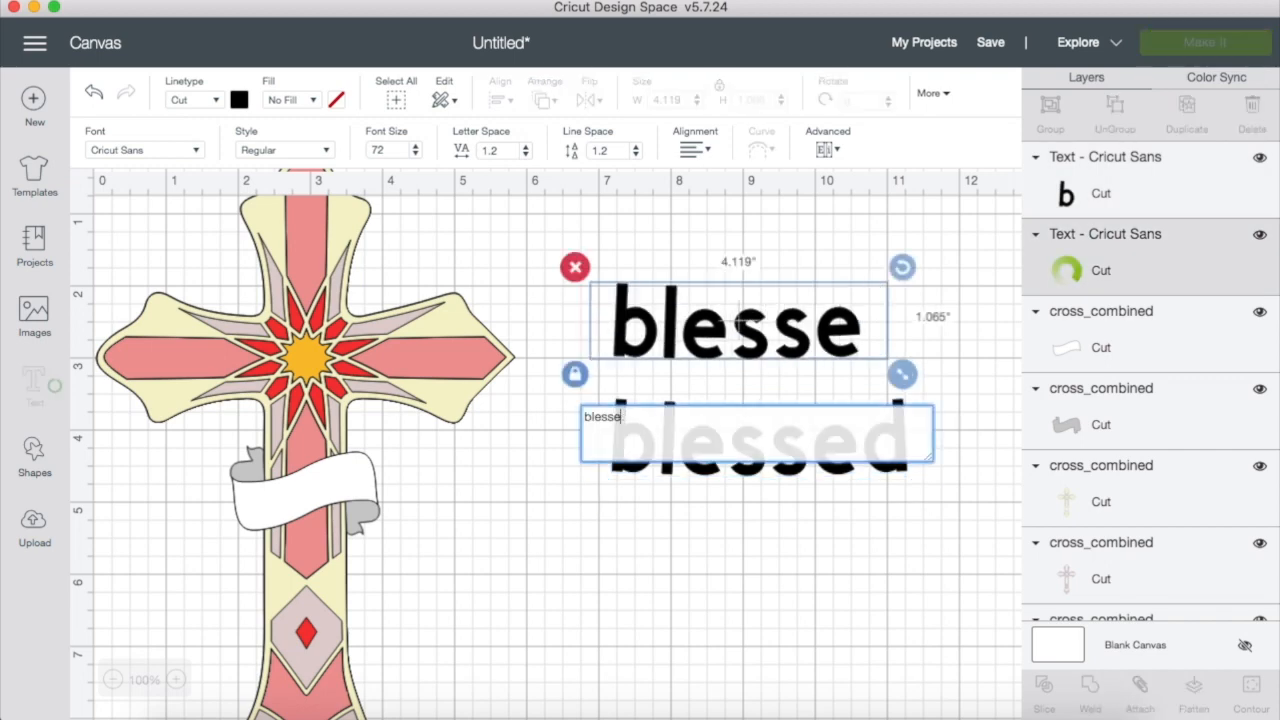
pyautogui.click(855, 403)
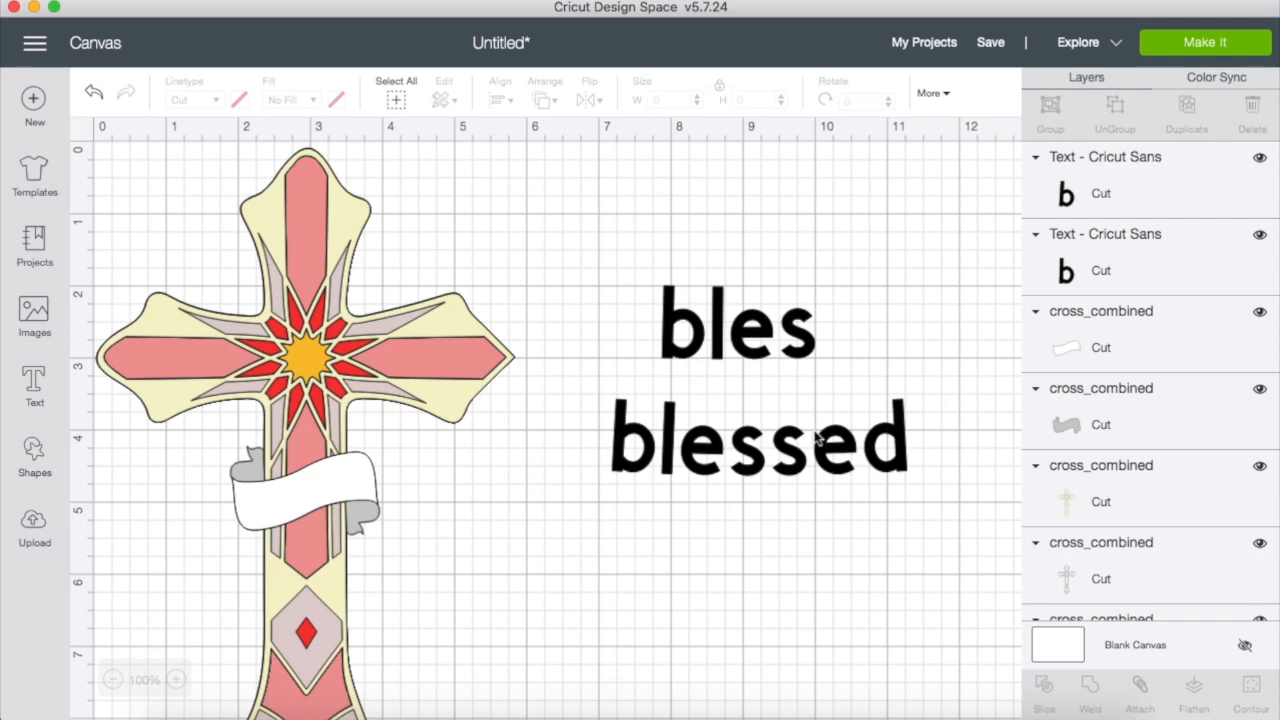
# Shorten the duplicated word to "sed" and place it directly after "bles" to complete the word.
pyautogui.doubleClick(749, 457)
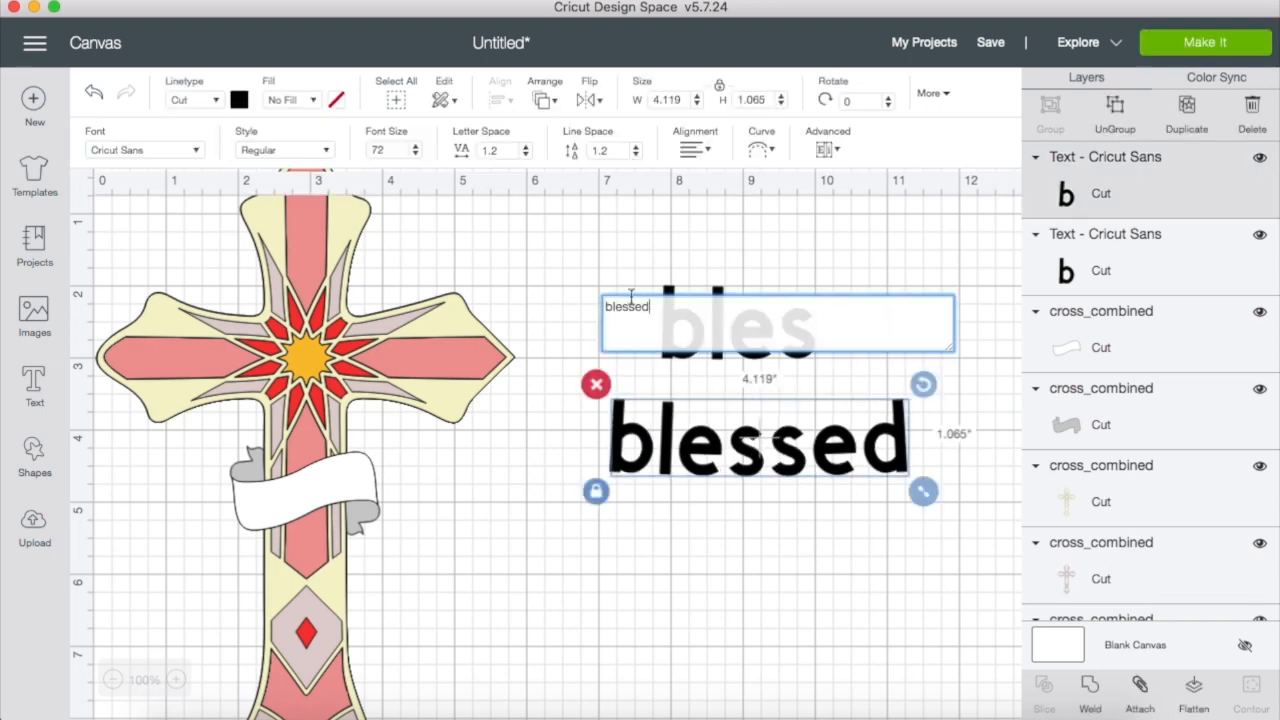
pyautogui.moveTo(629, 302); pyautogui.dragTo(586, 306)
pyautogui.press('BackSpace')
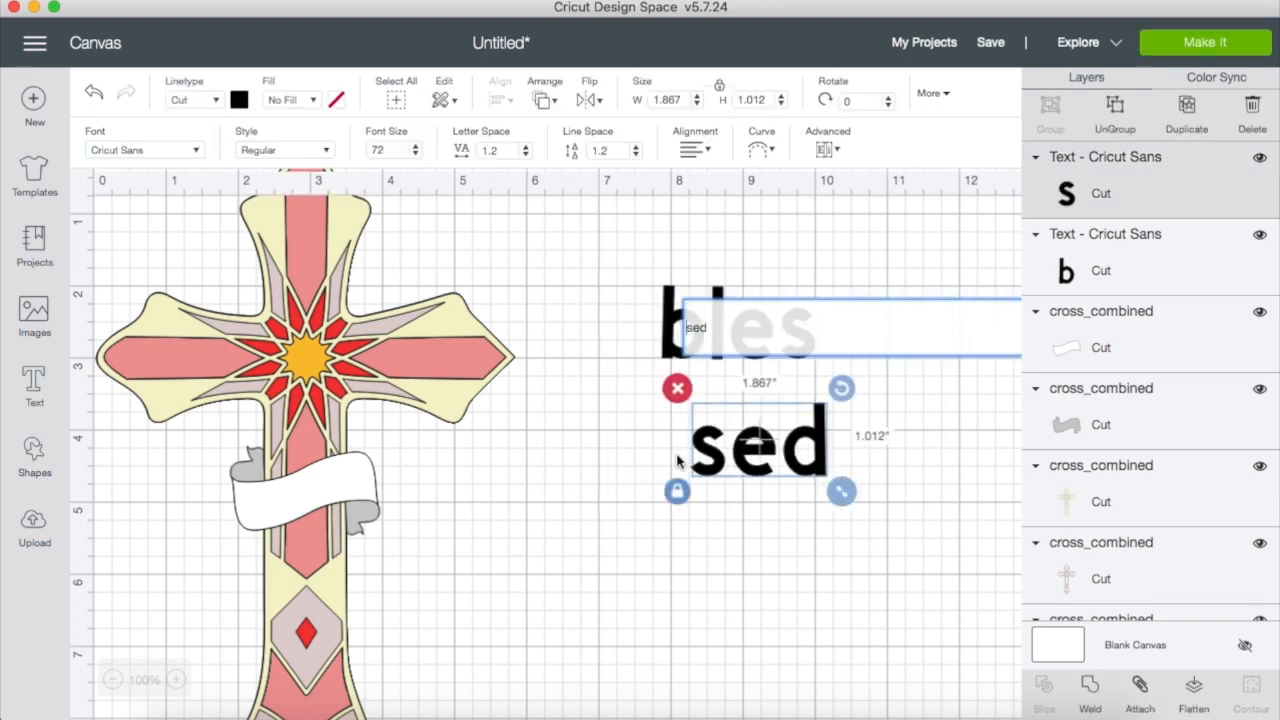
pyautogui.click(663, 668)
pyautogui.moveTo(743, 432); pyautogui.dragTo(854, 334)
# Curve the "bles" text into an upward arch with a positive diameter.
pyautogui.click(719, 352)
pyautogui.click(770, 146)
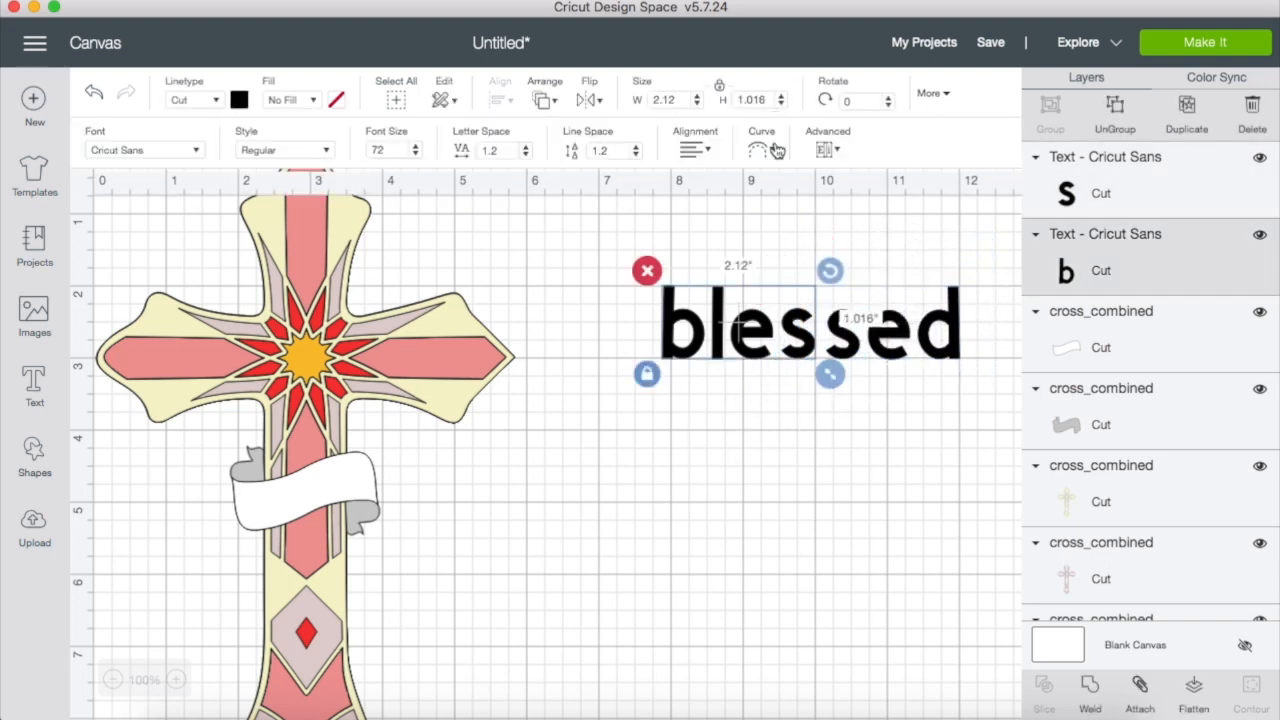
pyautogui.moveTo(712, 212); pyautogui.dragTo(765, 206)
# Try a negative curve of about -19.4 on the "sed" text, then switch it to a slight upward arch.
pyautogui.click(945, 345)
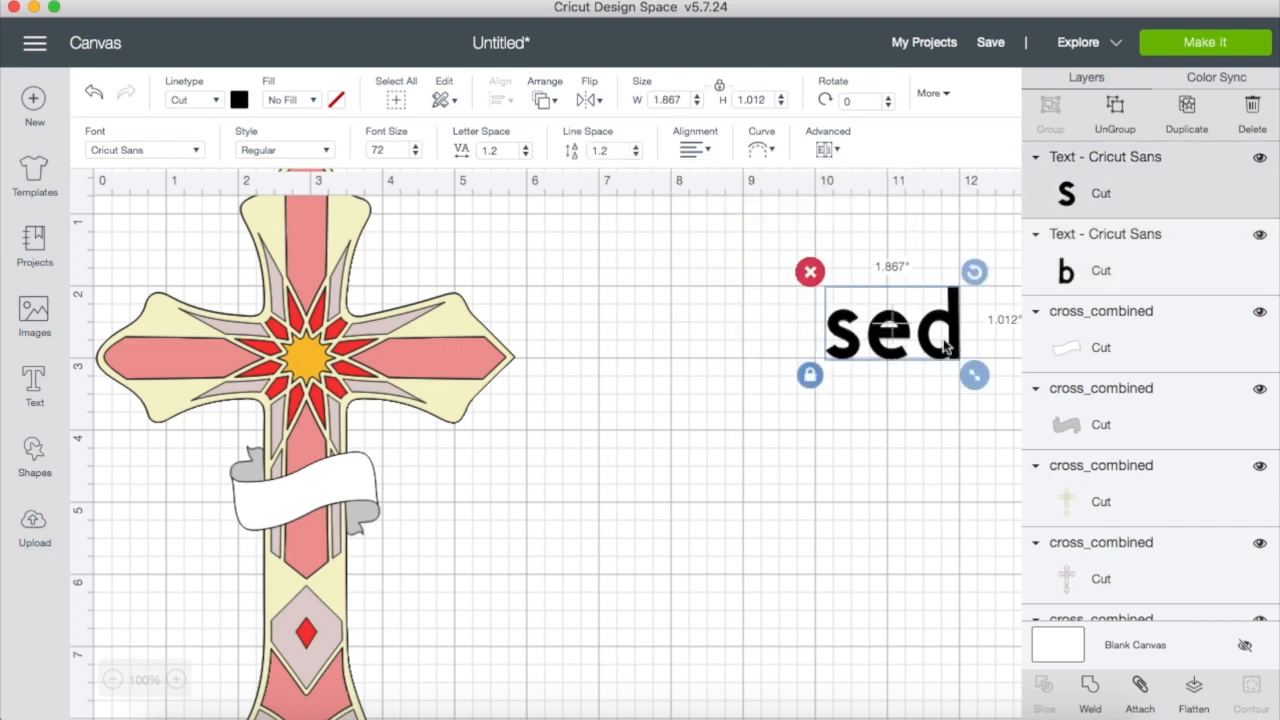
pyautogui.click(766, 152)
pyautogui.moveTo(720, 218); pyautogui.dragTo(693, 220)
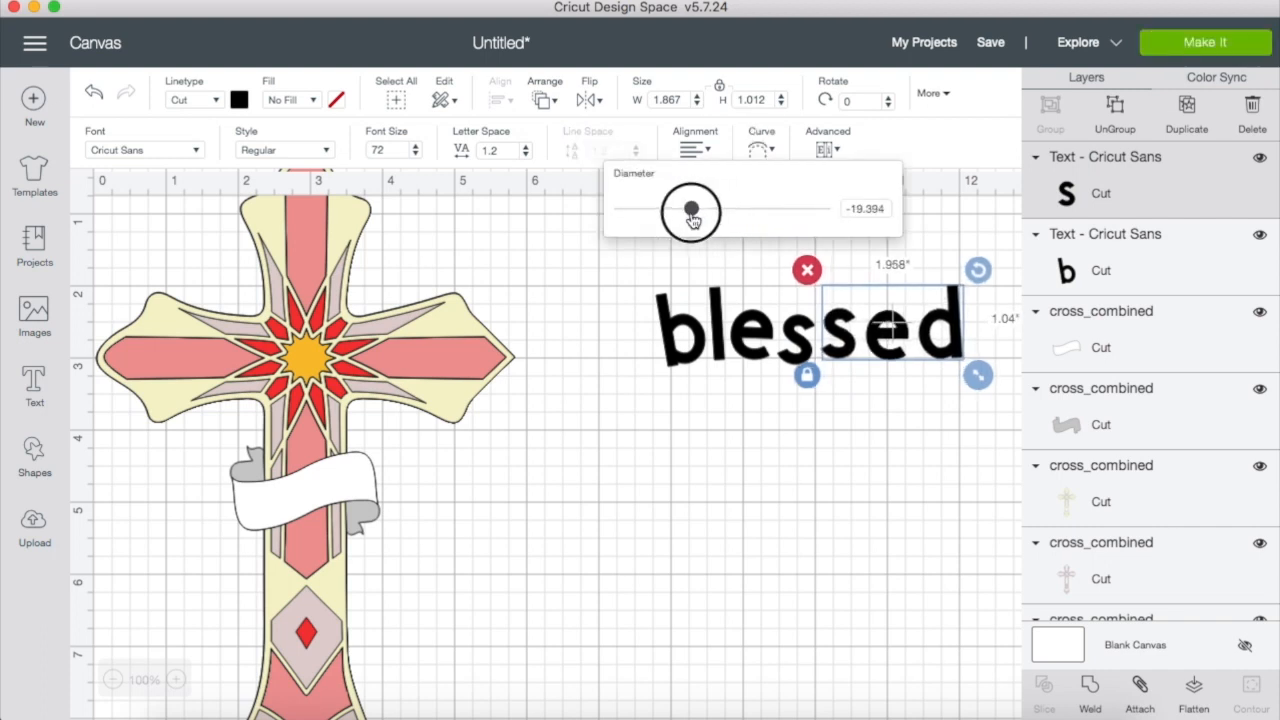
pyautogui.moveTo(693, 220); pyautogui.dragTo(745, 208)
pyautogui.click(750, 470)
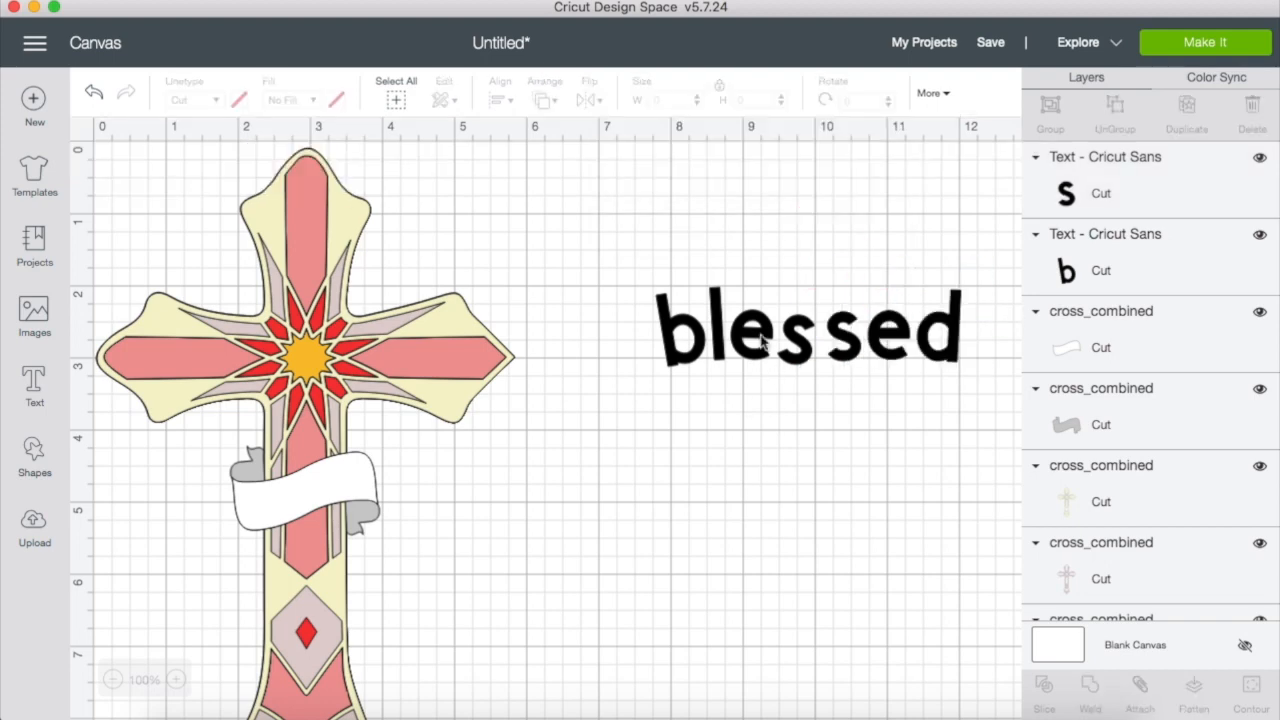
# Rotate "bles" counterclockwise to about 349° and raise "sed" so it continues the slanted word.
pyautogui.click(767, 350)
pyautogui.moveTo(829, 270); pyautogui.dragTo(817, 254)
pyautogui.moveTo(925, 335); pyautogui.dragTo(920, 312)
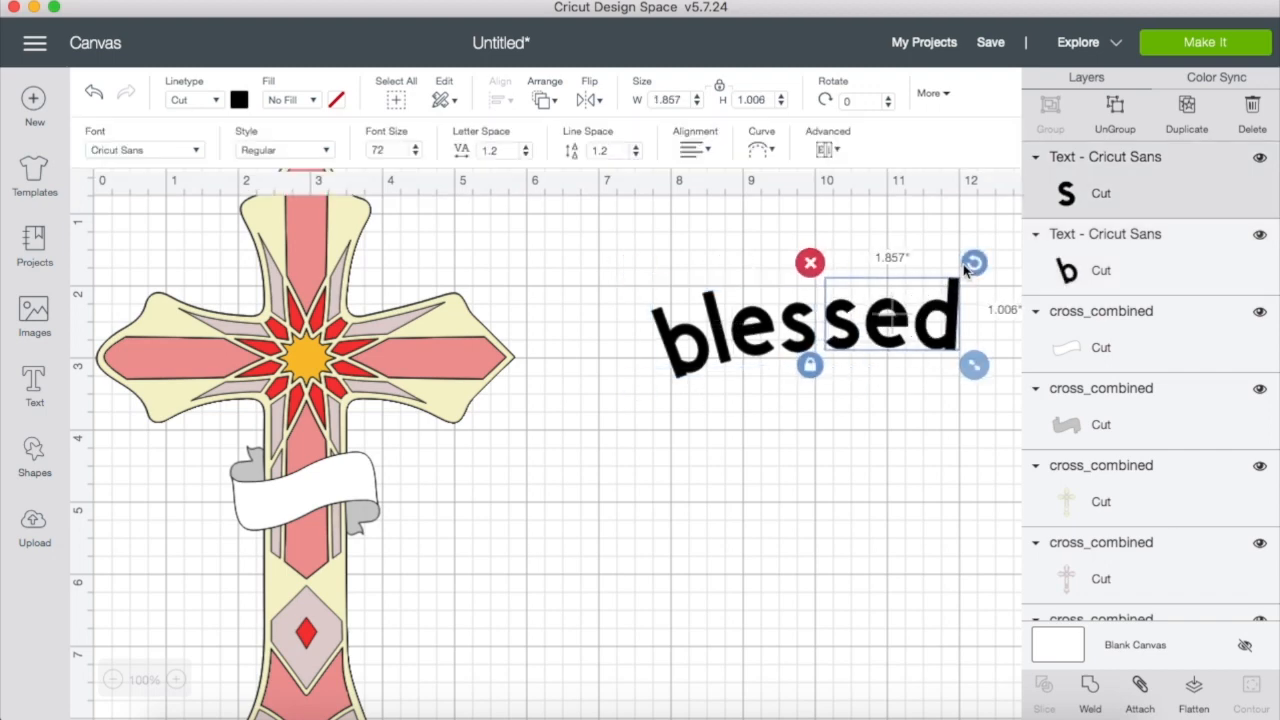
# Arch the "sed" text with a curve diameter of 8.087, nudge it into line and rotate it to about 357.5°.
pyautogui.click(771, 152)
pyautogui.moveTo(748, 212); pyautogui.dragTo(769, 208)
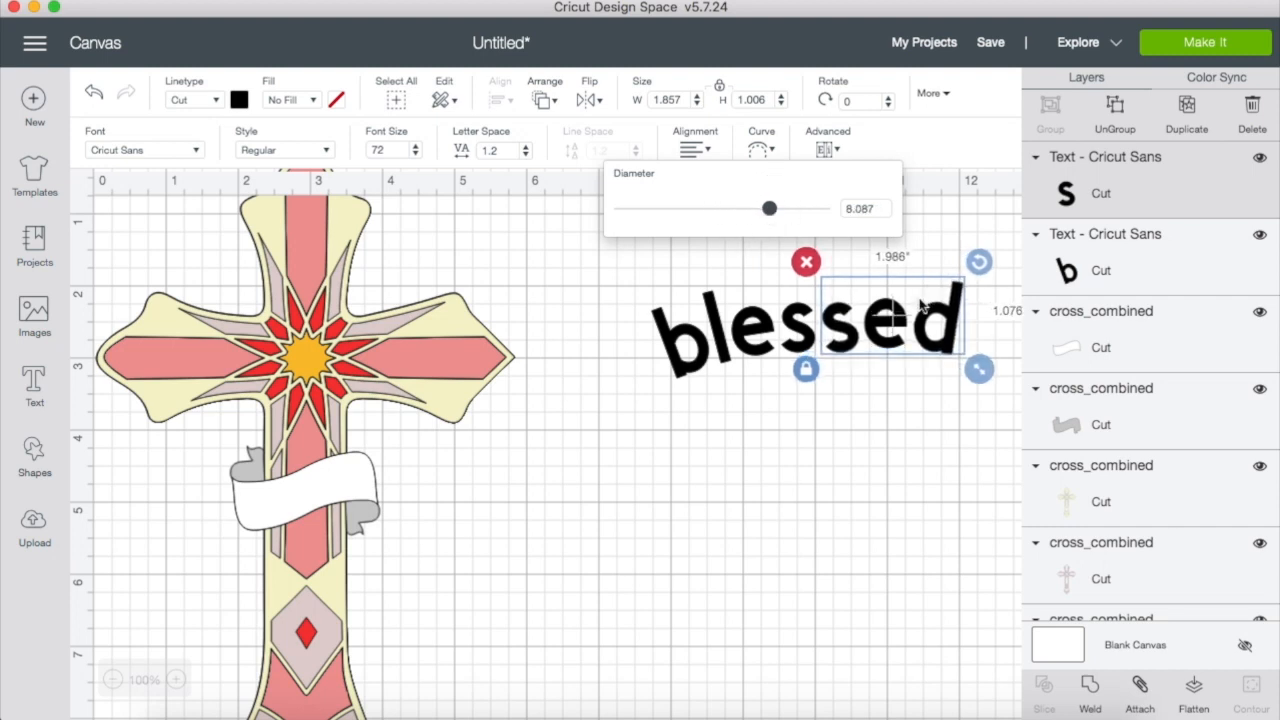
pyautogui.moveTo(908, 334); pyautogui.dragTo(905, 331)
pyautogui.moveTo(973, 263); pyautogui.dragTo(971, 255)
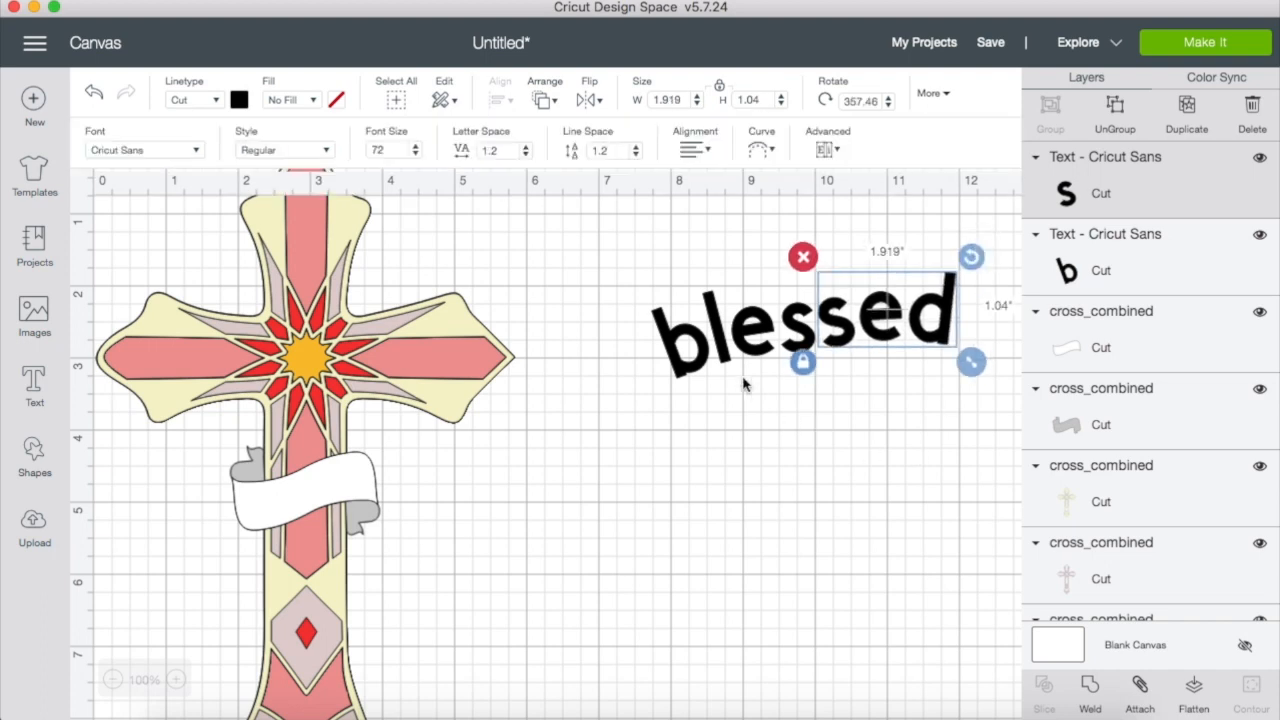
# Bend the "bles" text with a negative curve and shift it slightly down to flow into "sed".
pyautogui.click(707, 358)
pyautogui.click(773, 155)
pyautogui.moveTo(771, 220); pyautogui.dragTo(698, 224)
pyautogui.click(770, 340)
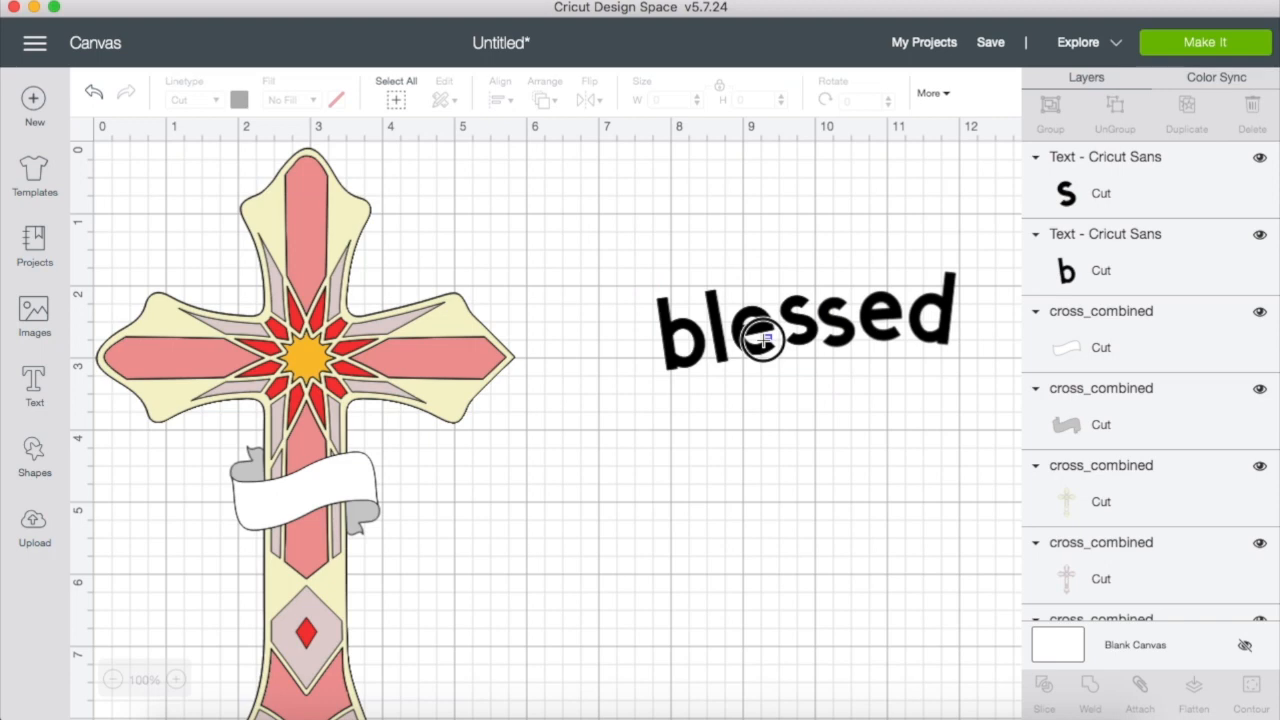
pyautogui.moveTo(752, 338); pyautogui.dragTo(747, 348)
pyautogui.click(838, 431)
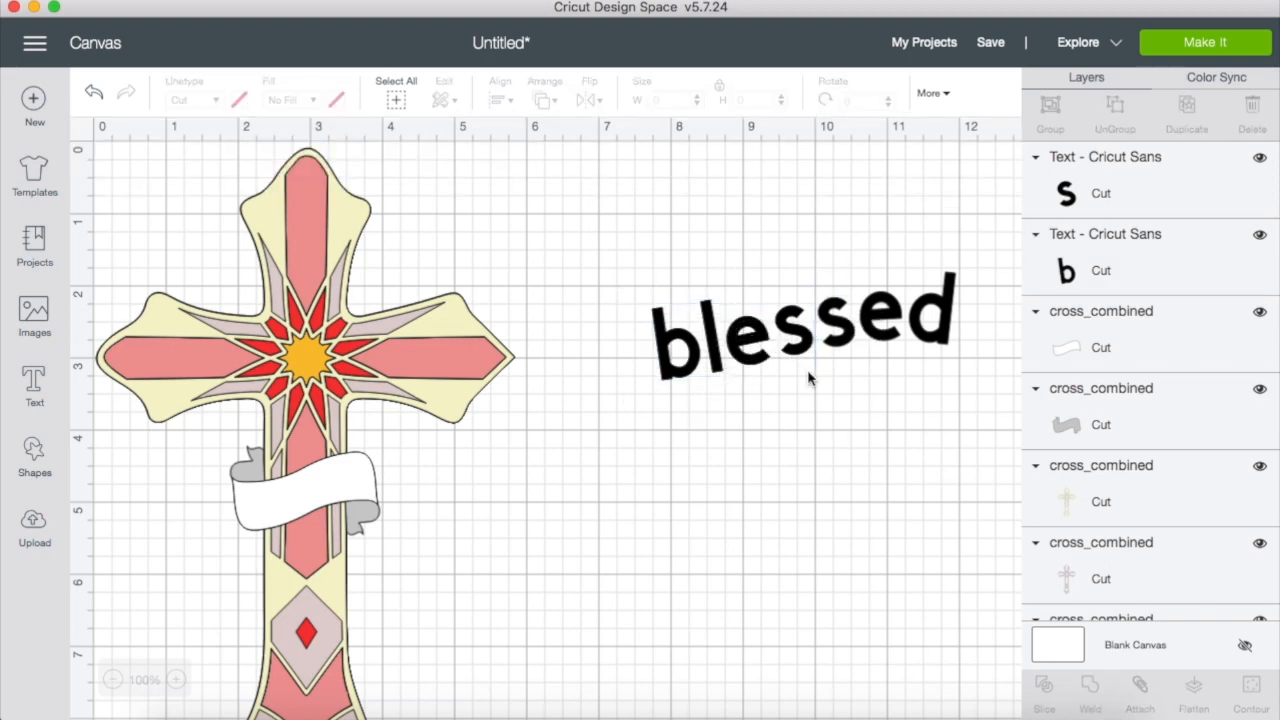
# Select "bles" and "sed" together and move the whole word next to the banner.
pyautogui.click(780, 350)
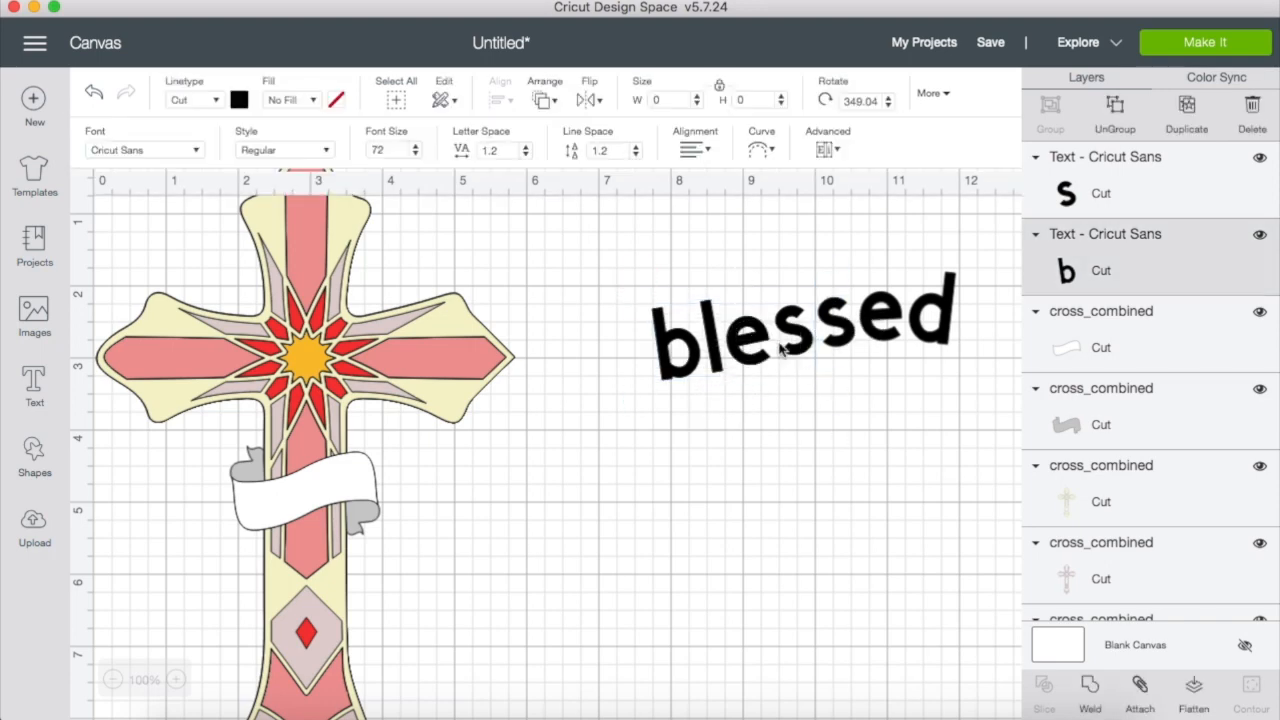
pyautogui.click(910, 318)
pyautogui.click(740, 342)
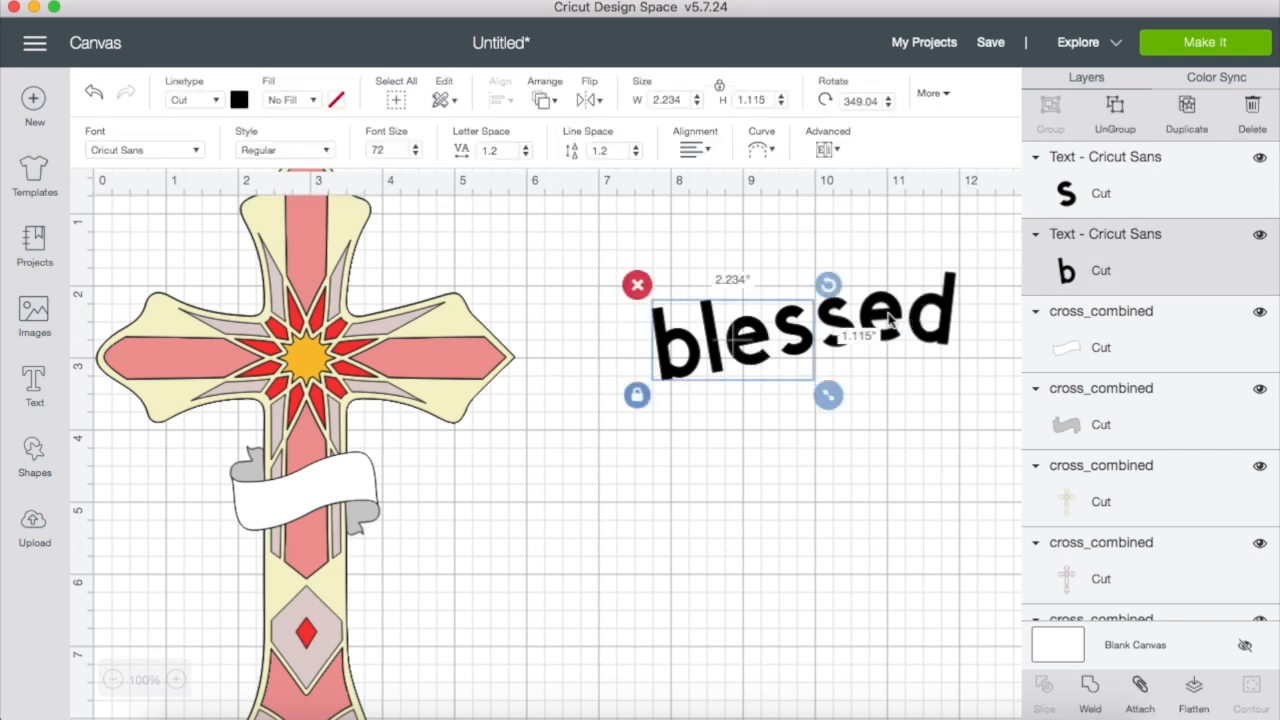
pyautogui.keyDown('shift'); pyautogui.click(890, 318); pyautogui.keyUp('shift')
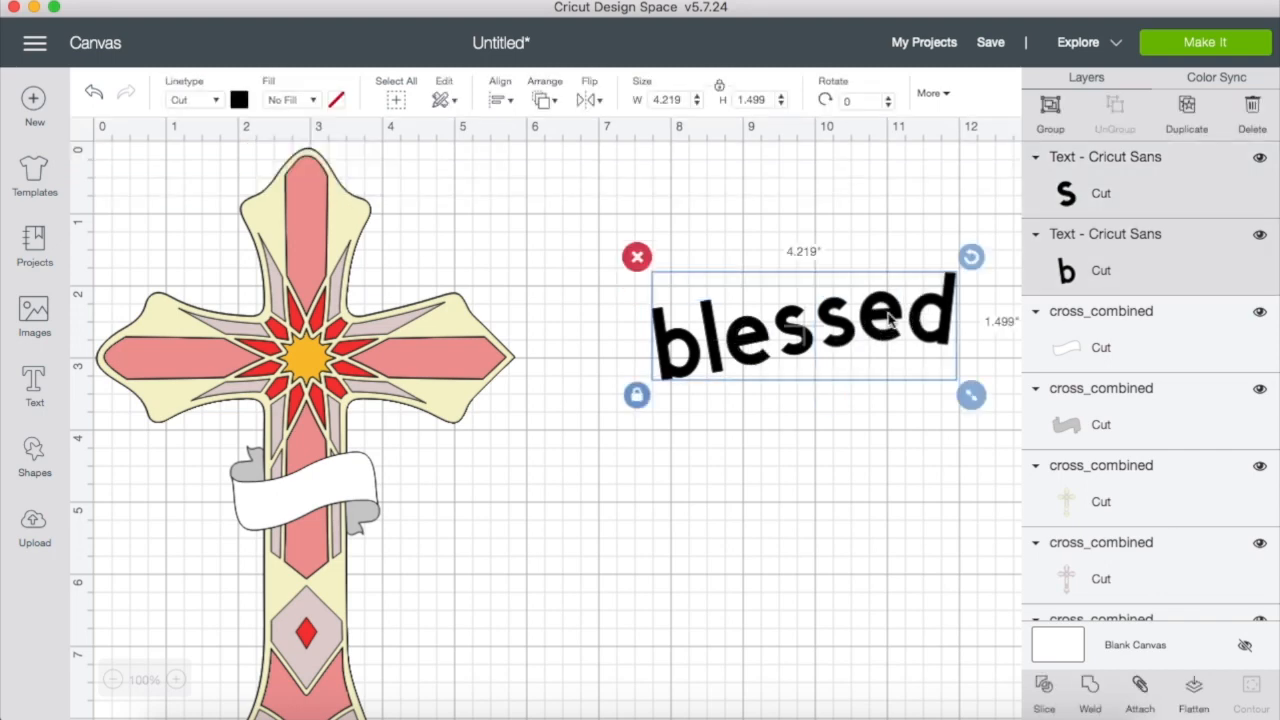
pyautogui.click(751, 428)
pyautogui.click(752, 342)
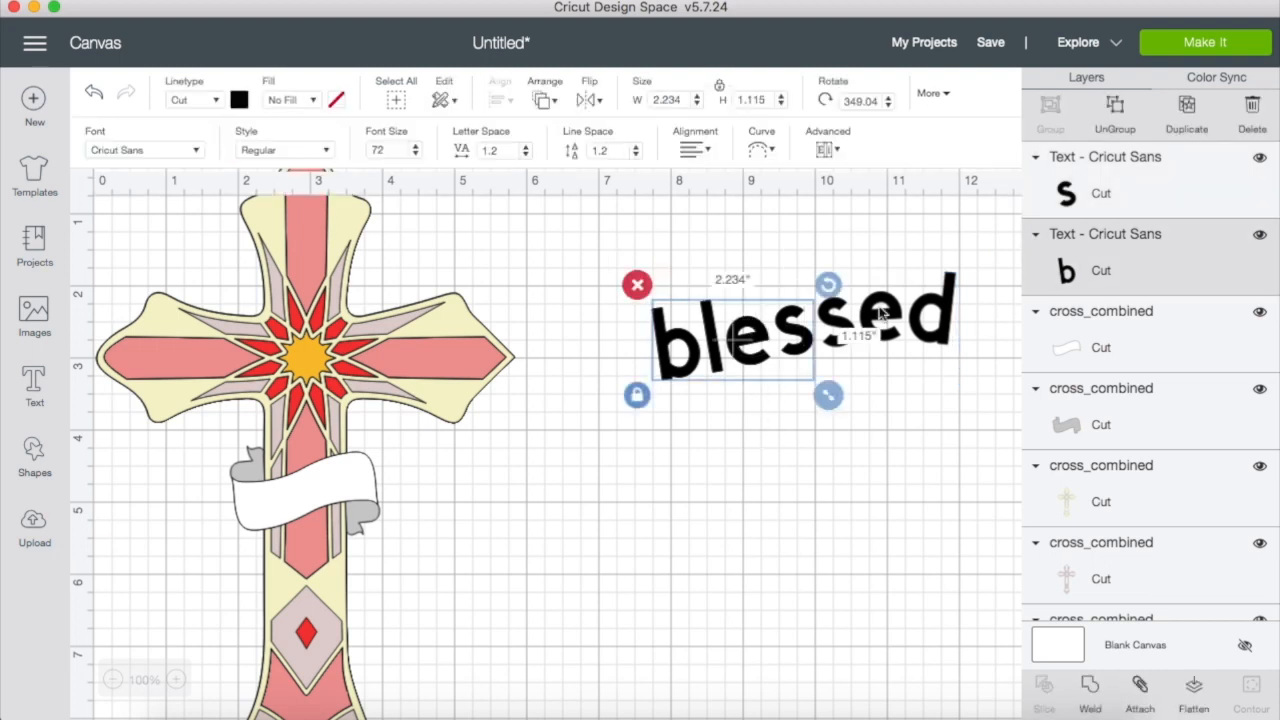
pyautogui.keyDown('shift'); pyautogui.click(895, 333); pyautogui.keyUp('shift')
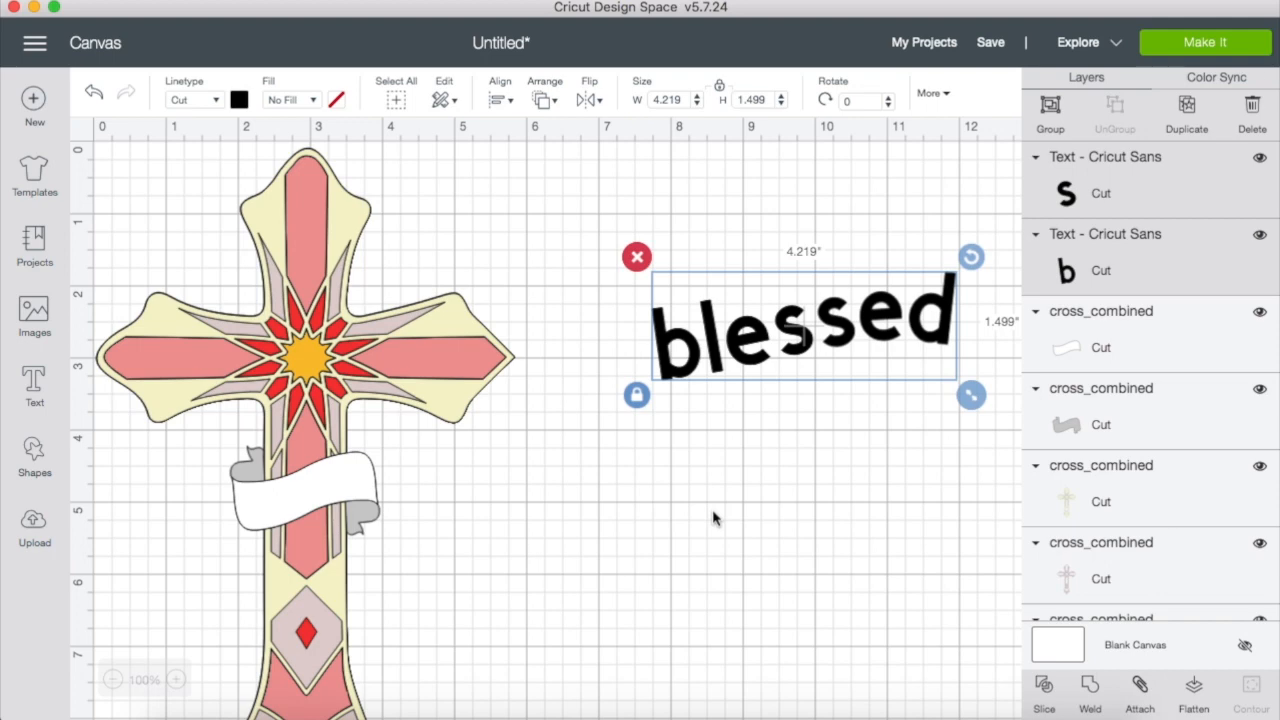
pyautogui.moveTo(745, 339); pyautogui.dragTo(630, 487)
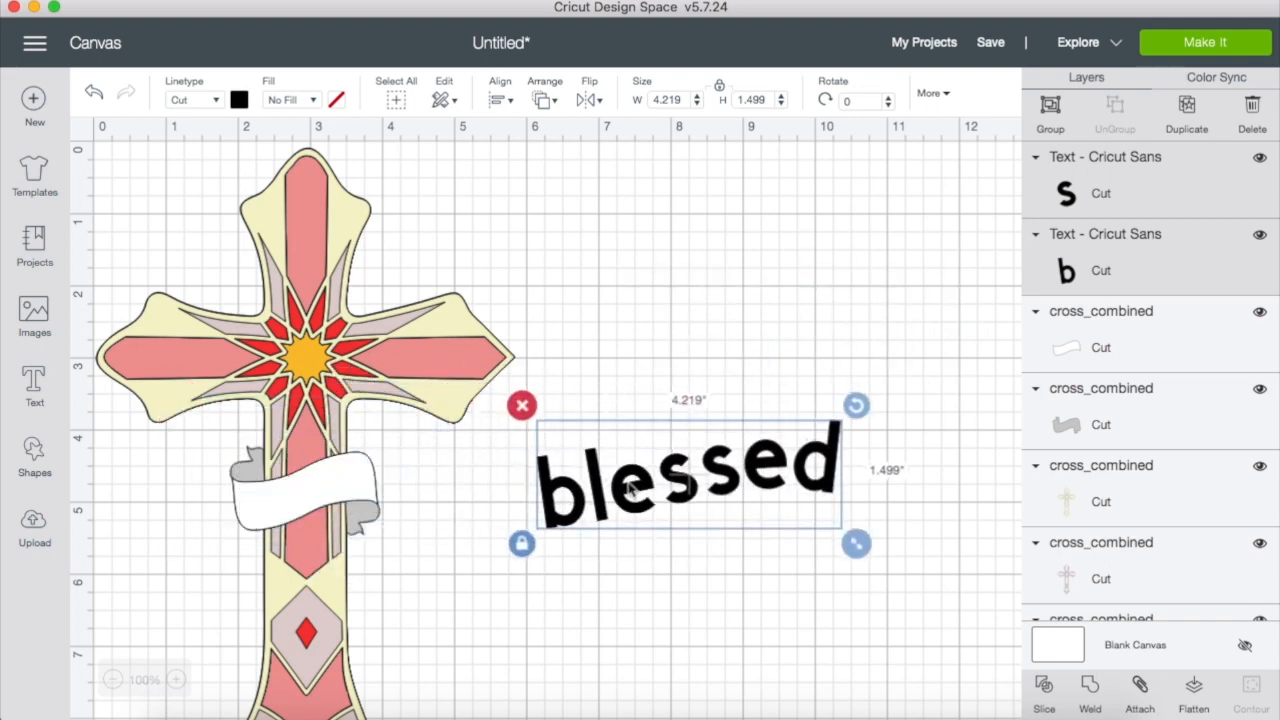
pyautogui.click(762, 285)
# Search the system fonts for "king basil" and set the "bles" text to King Basil Lite.
pyautogui.doubleClick(658, 472)
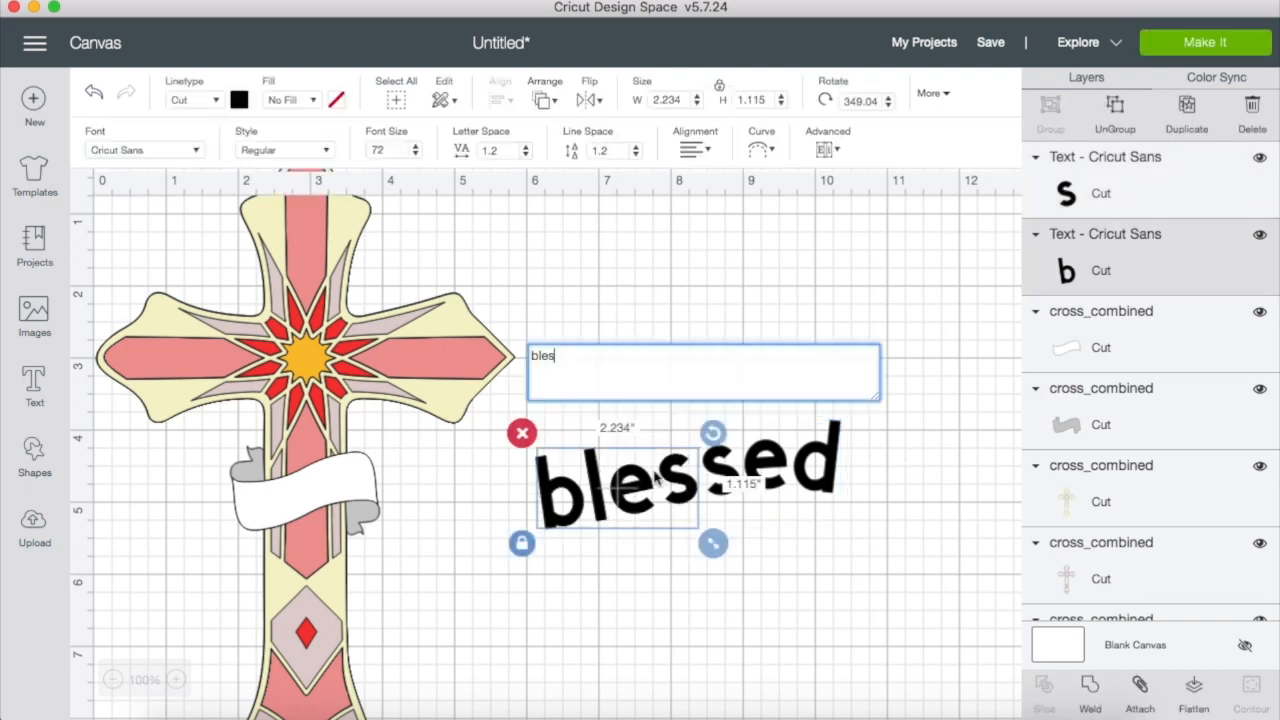
pyautogui.click(142, 152)
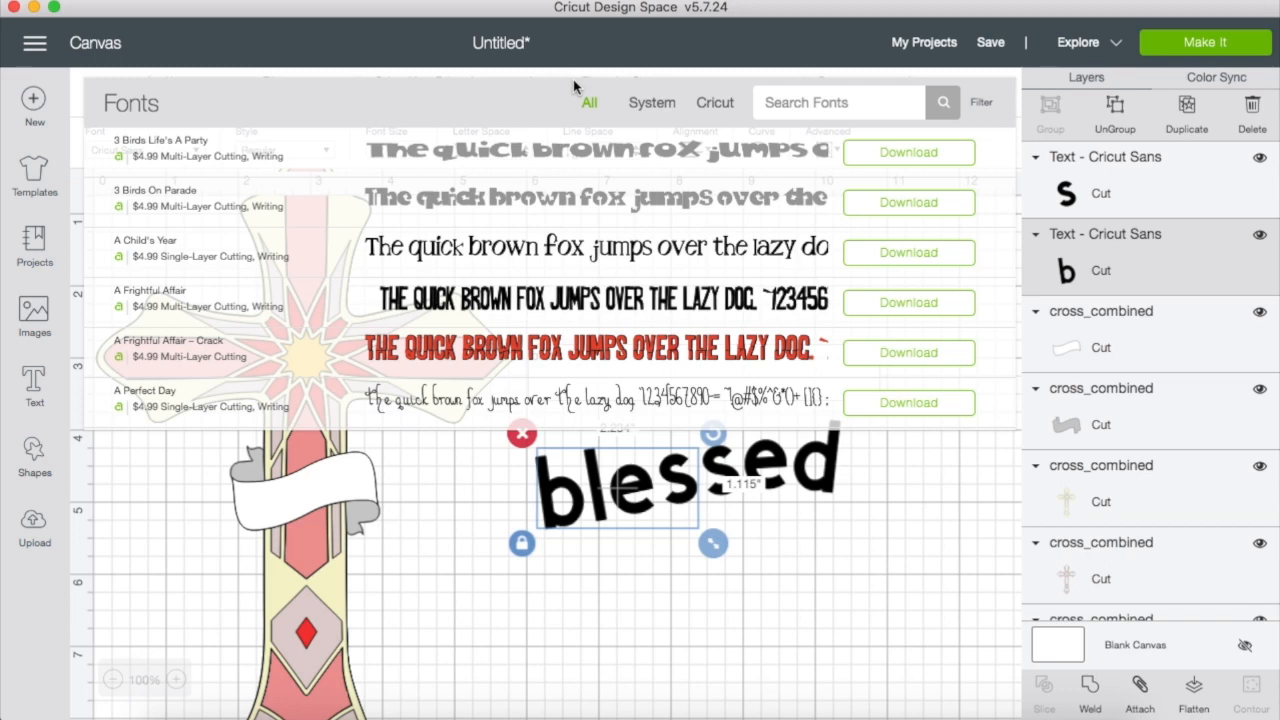
pyautogui.click(725, 110)
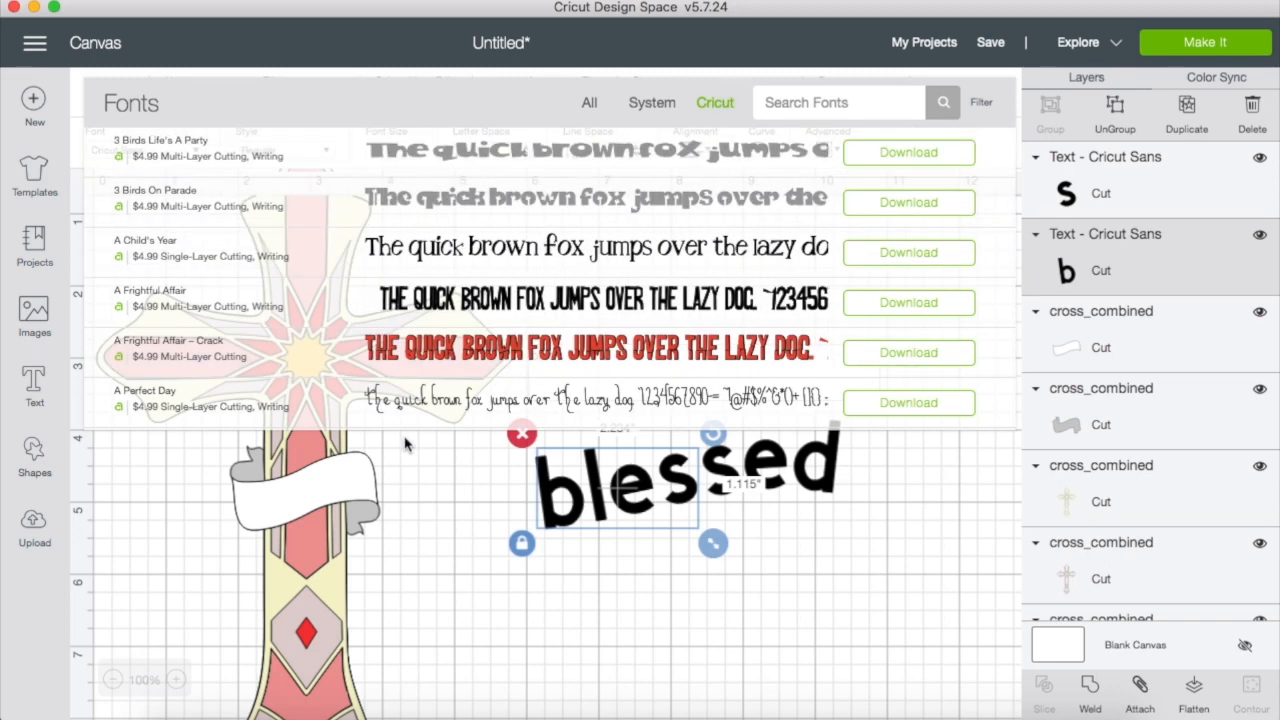
pyautogui.scroll(-5, 383, 290)
pyautogui.scroll(-10, 383, 290)
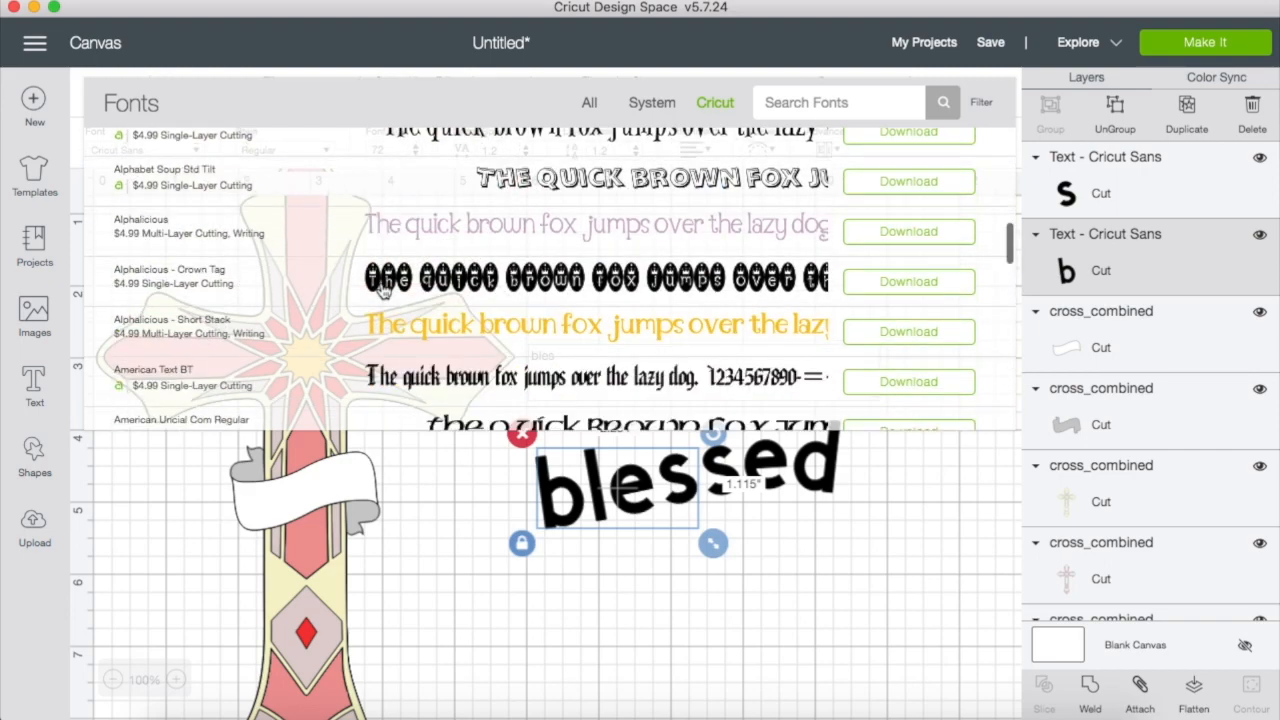
pyautogui.scroll(12, 383, 290)
pyautogui.scroll(2, 383, 290)
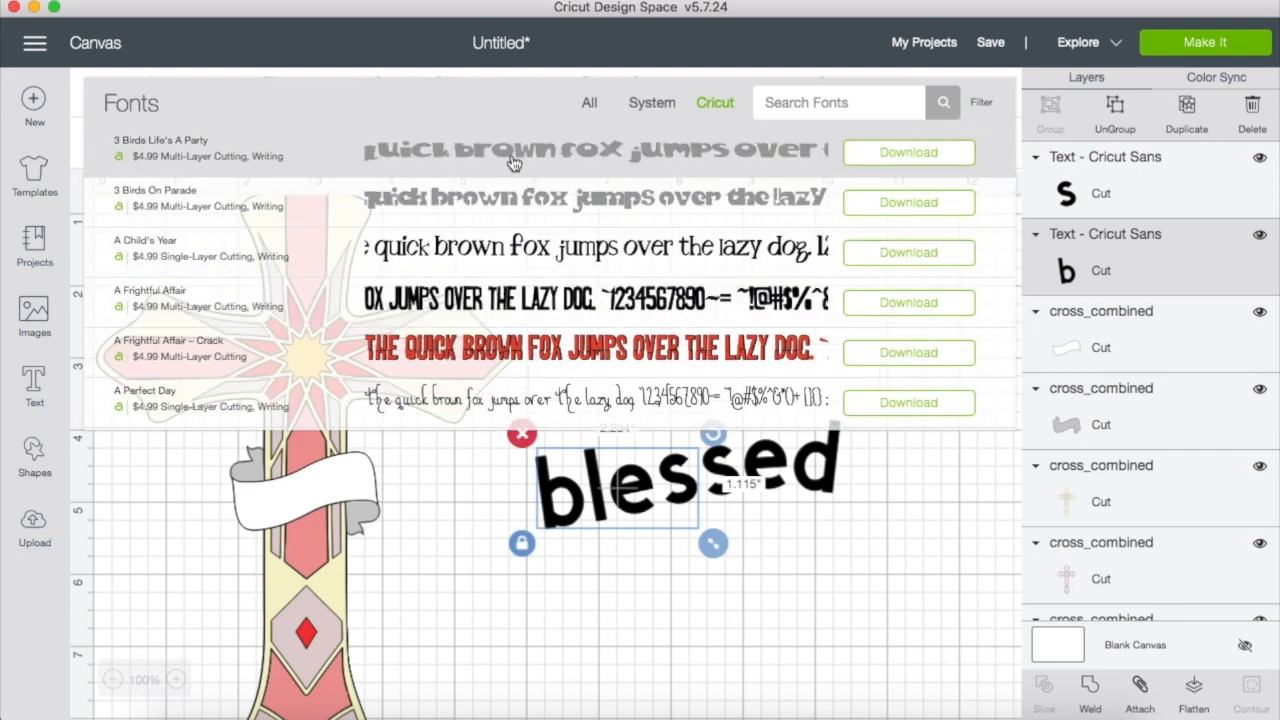
pyautogui.click(636, 104)
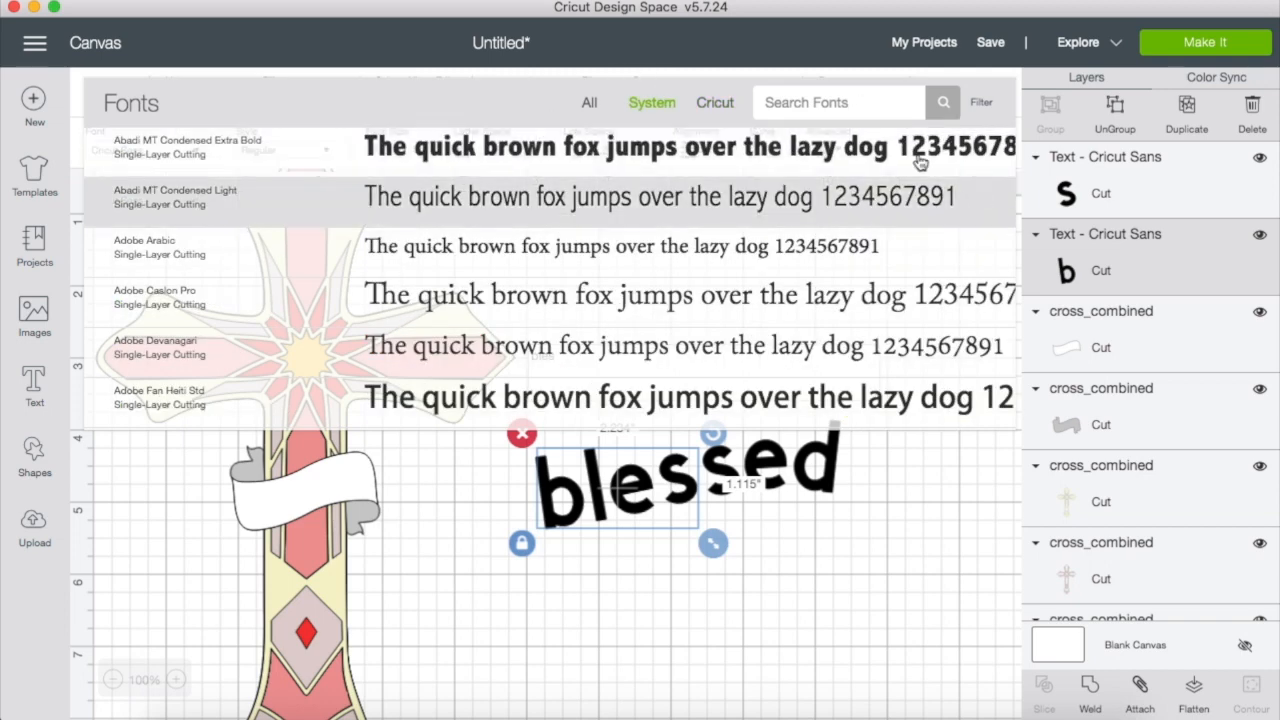
pyautogui.click(790, 92)
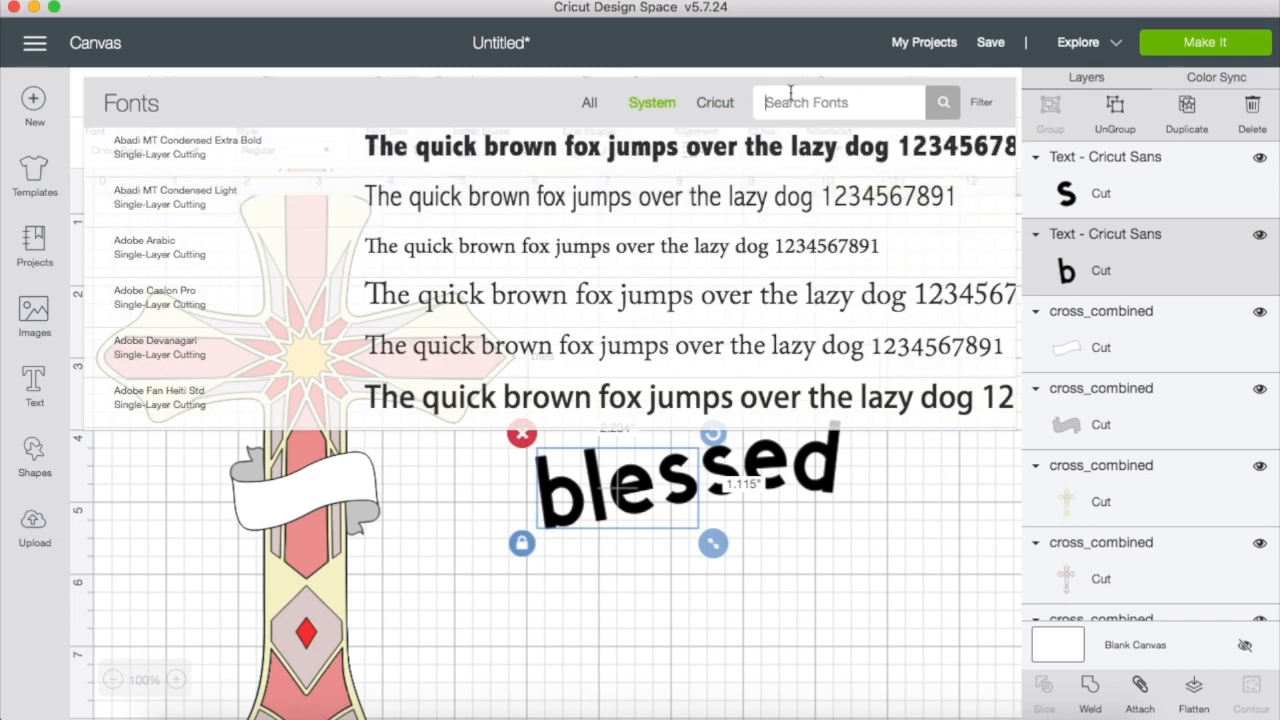
pyautogui.write('king basil')
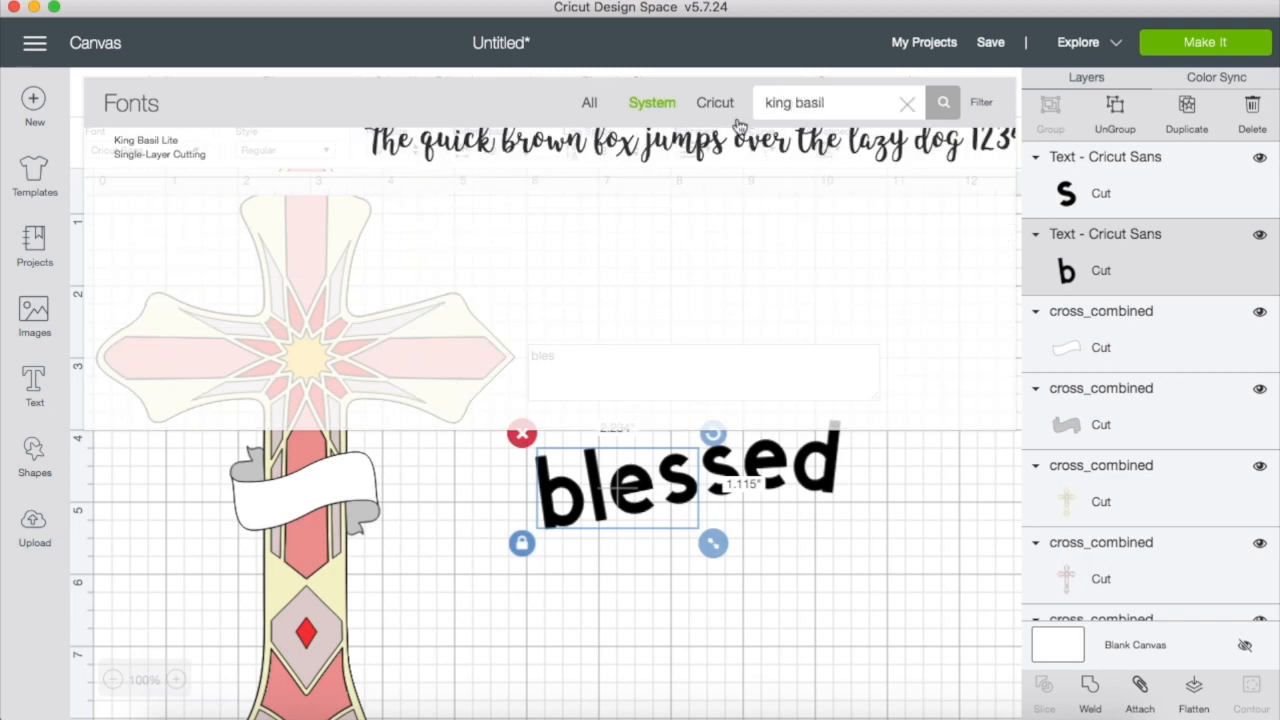
pyautogui.click(686, 160)
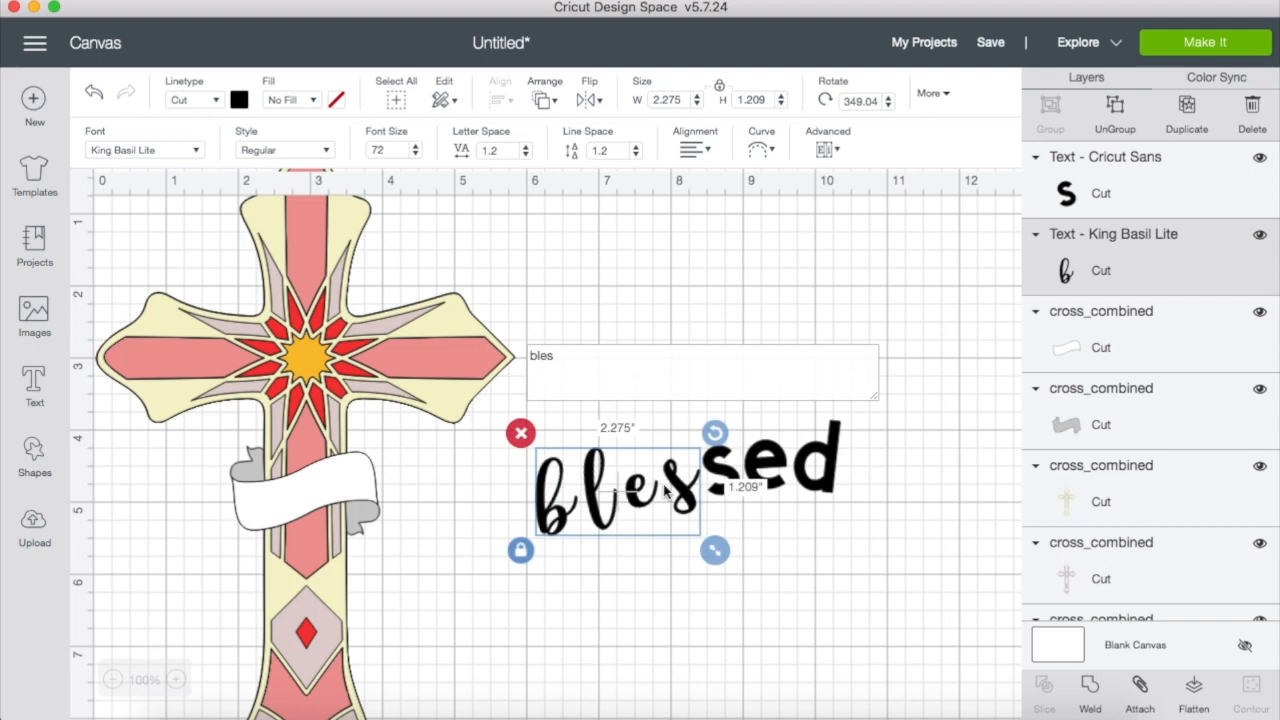
# Set the "sed" text to King Basil Lite as well and shift it slightly up and away from "bles".
pyautogui.doubleClick(632, 497)
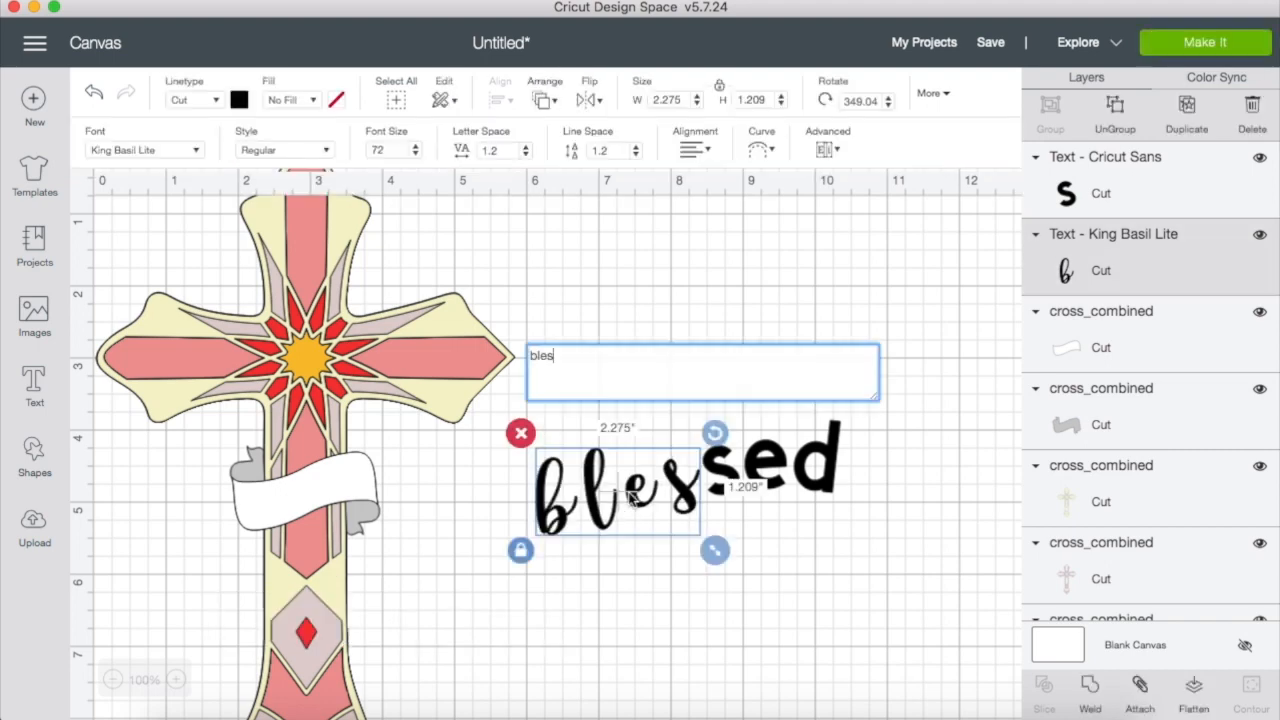
pyautogui.click(775, 462)
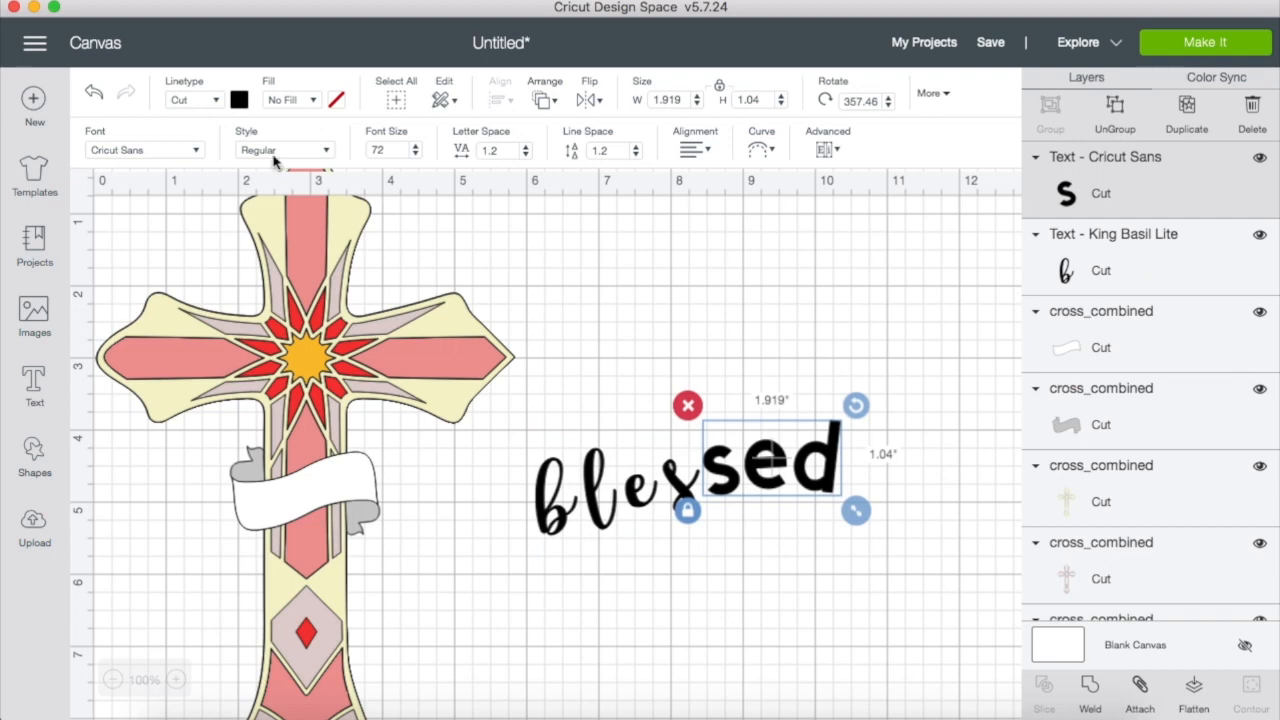
pyautogui.click(194, 151)
pyautogui.click(678, 165)
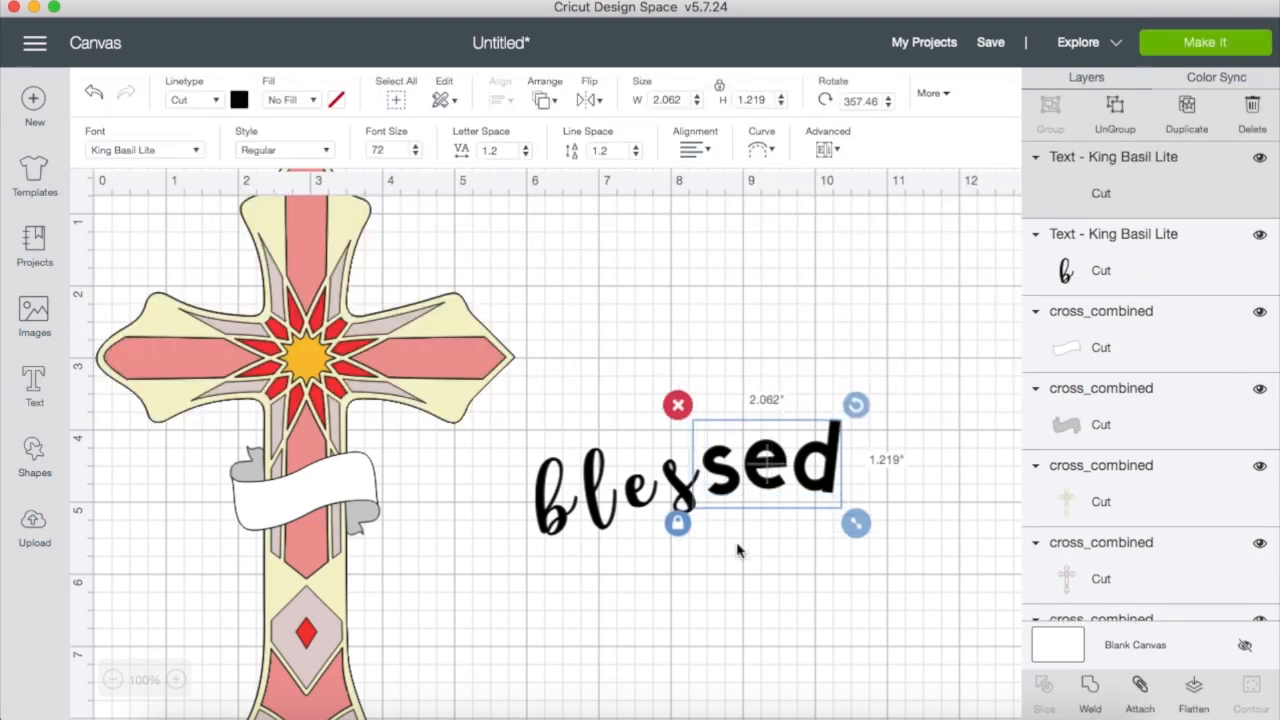
pyautogui.moveTo(718, 470); pyautogui.dragTo(726, 461)
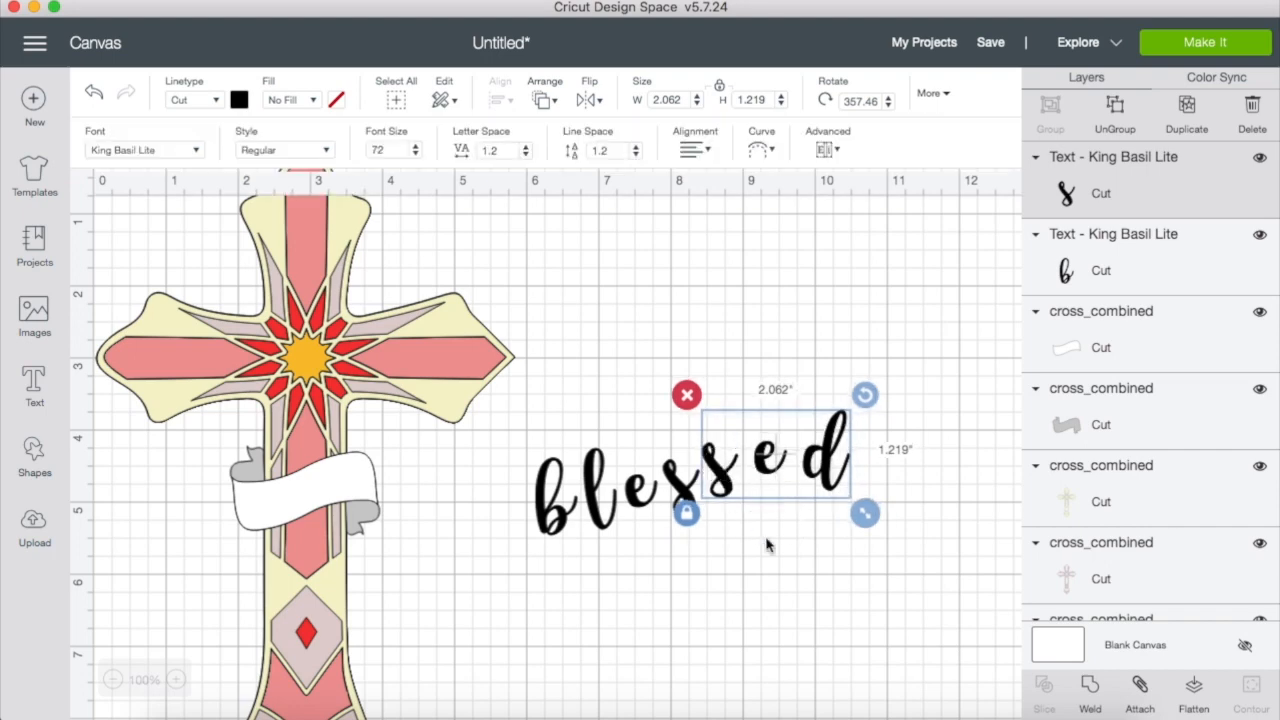
pyautogui.click(655, 568)
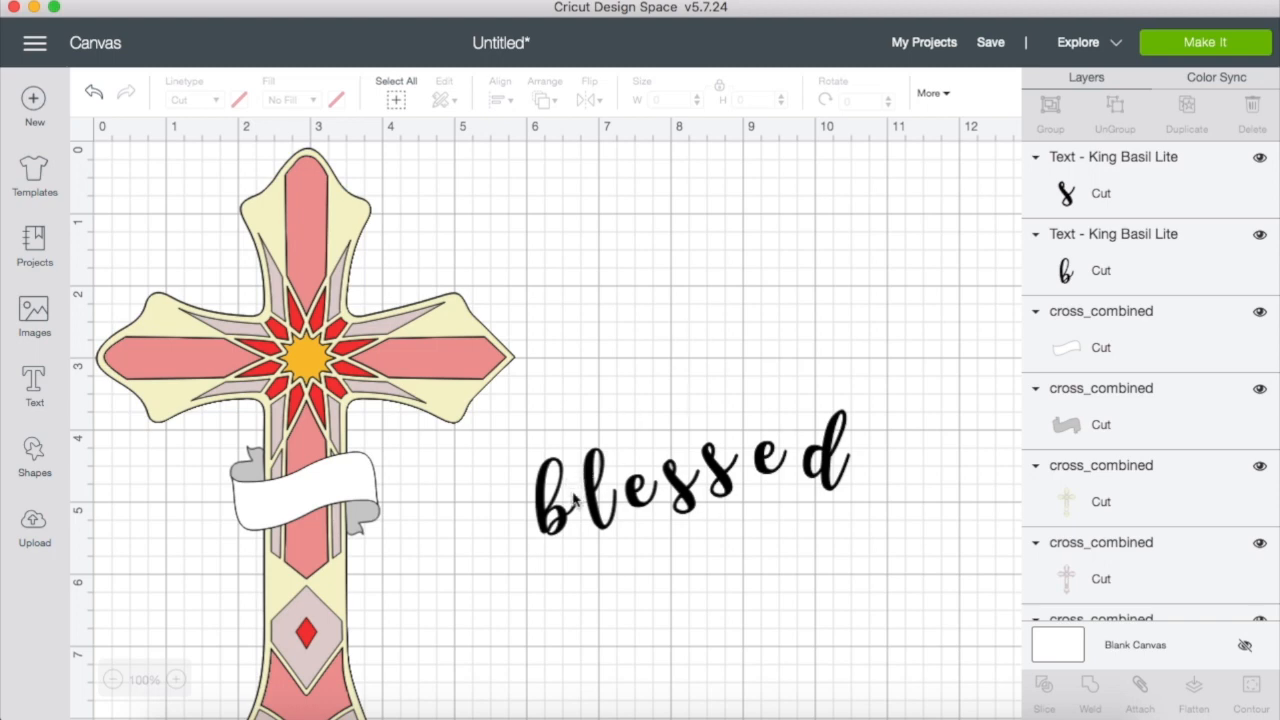
pyautogui.click(560, 530)
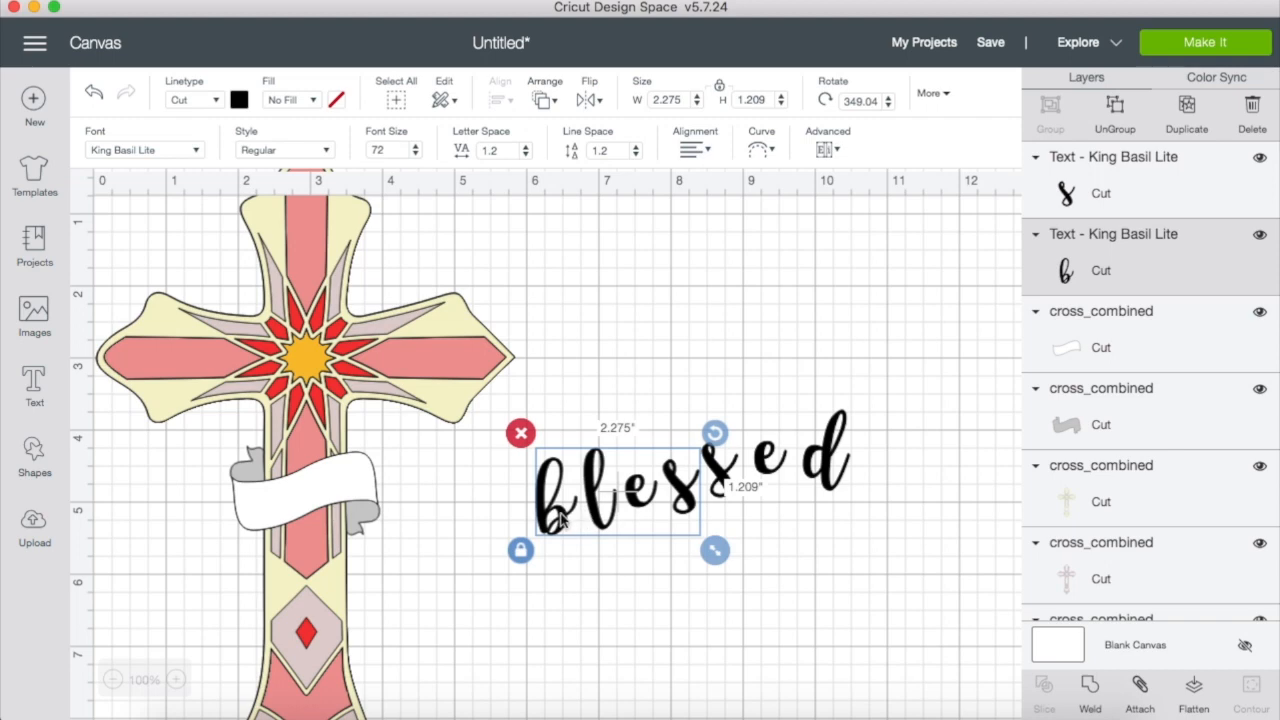
pyautogui.click(773, 521)
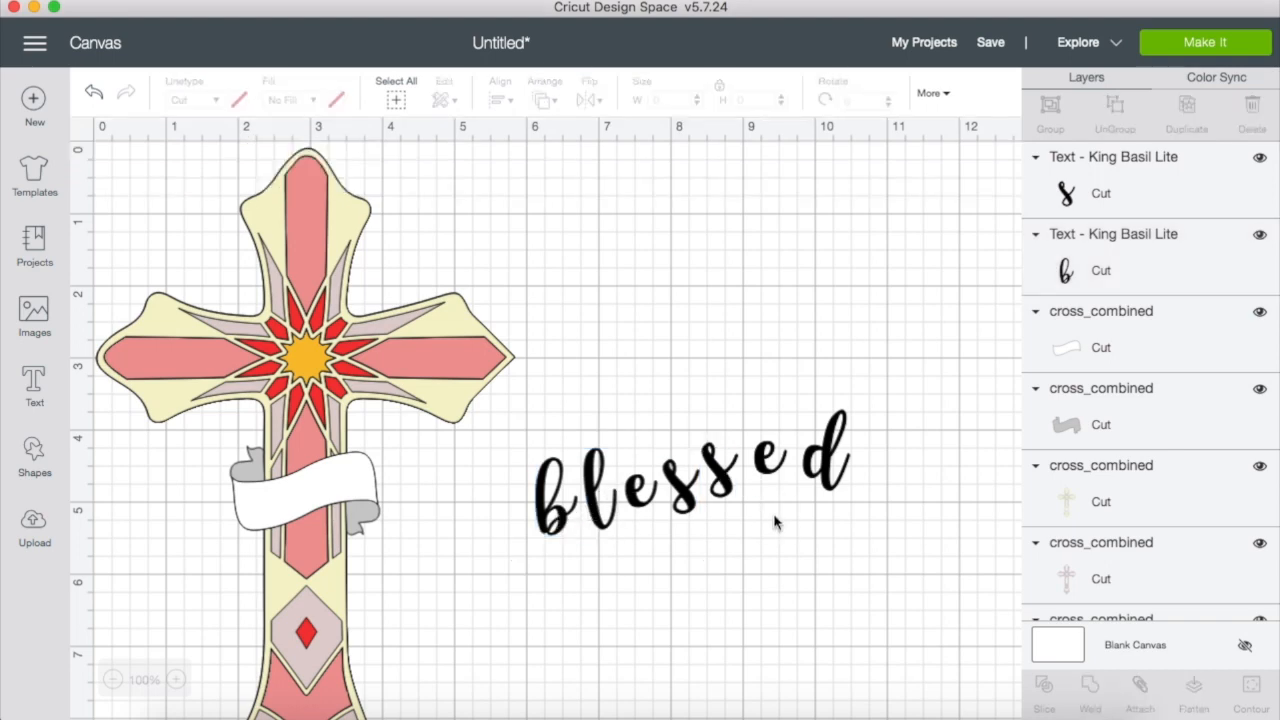
pyautogui.click(608, 508)
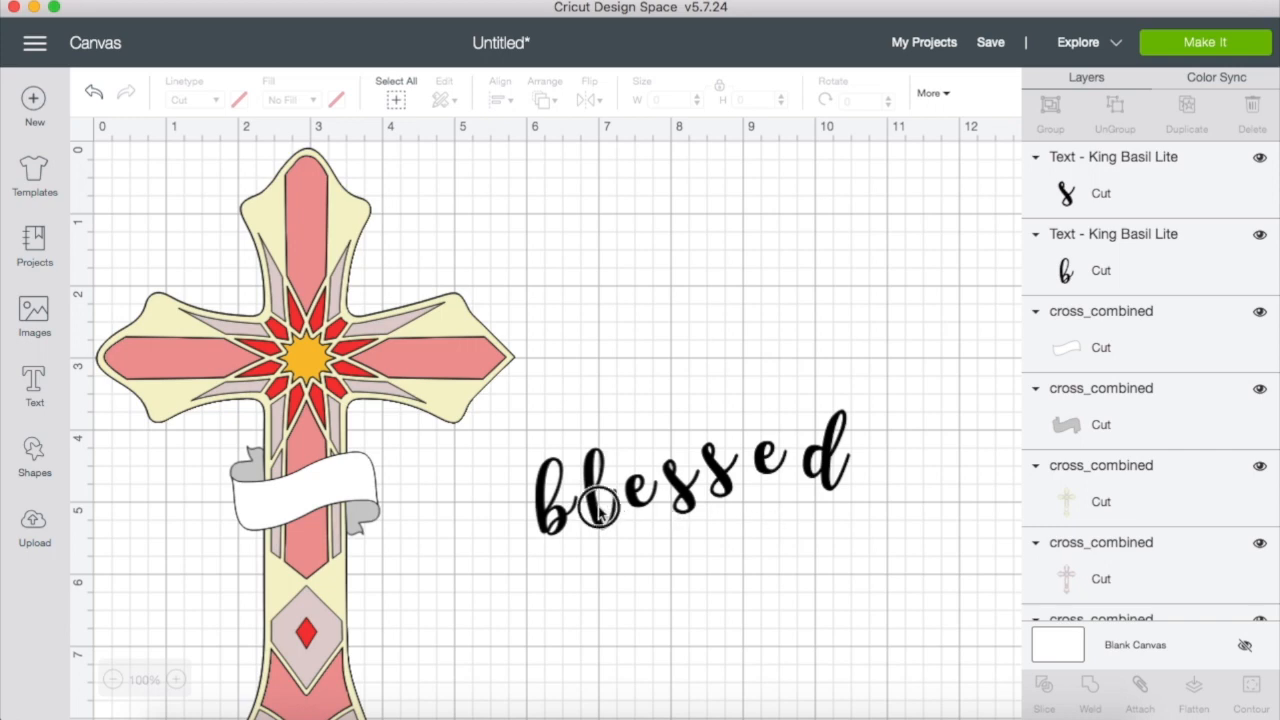
pyautogui.click(718, 470)
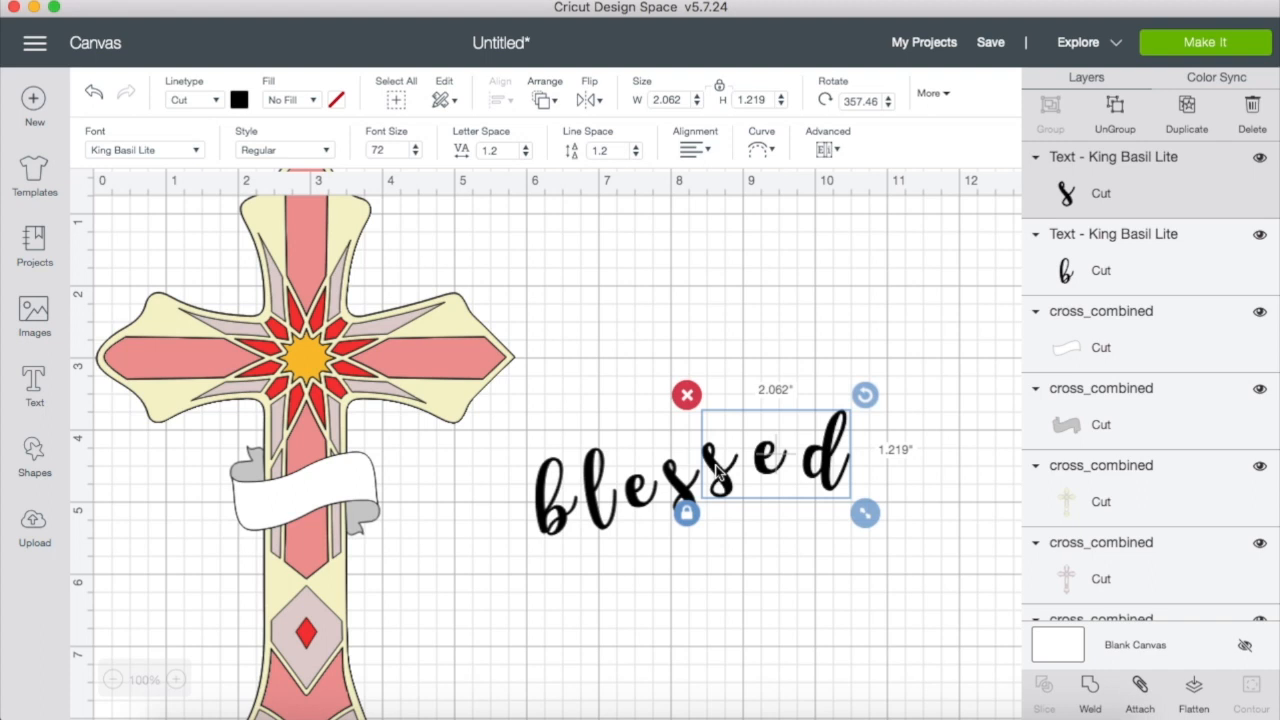
# Set the letter spacing of both the "bles" and "sed" texts to -1.
pyautogui.click(612, 505)
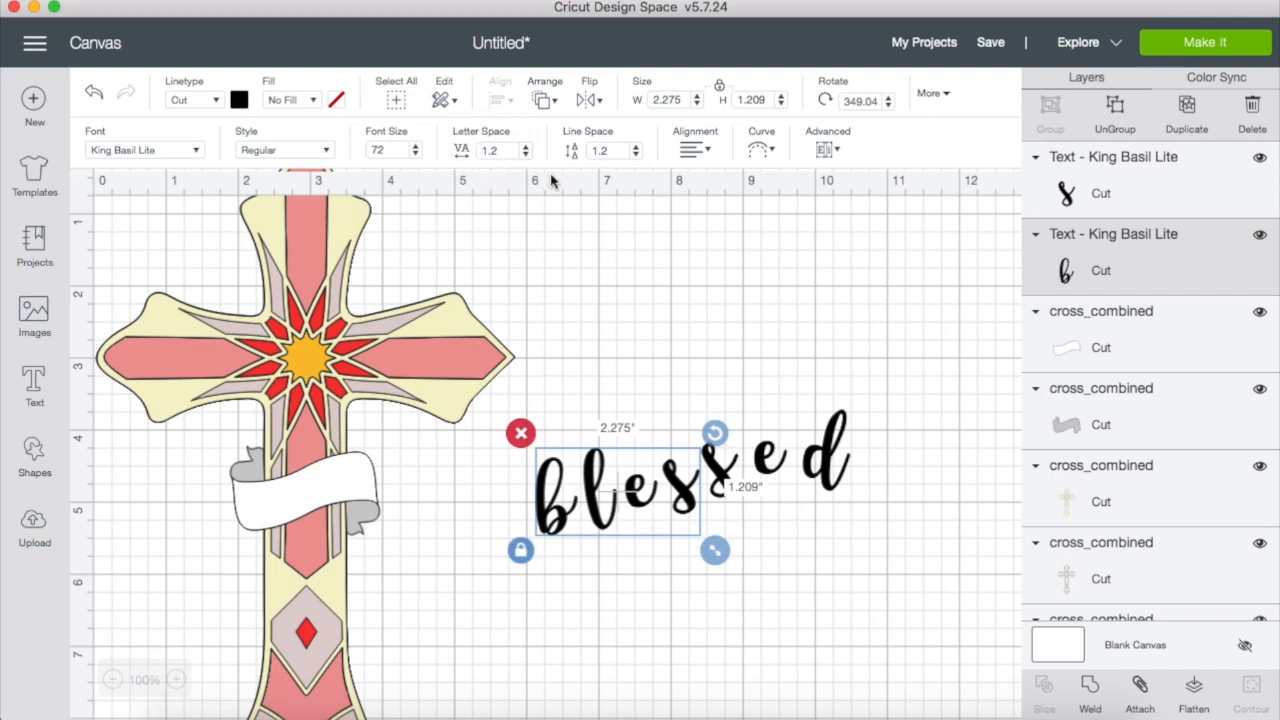
pyautogui.doubleClick(500, 148)
pyautogui.press('Return')
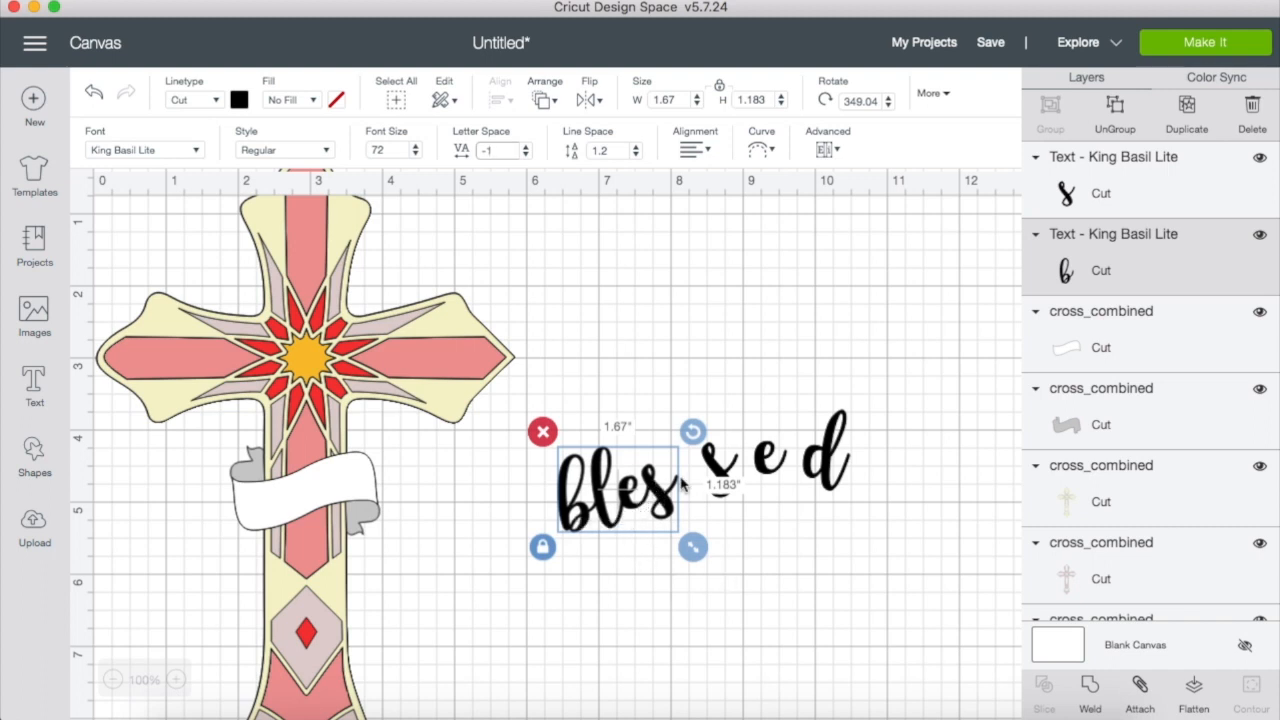
pyautogui.click(733, 473)
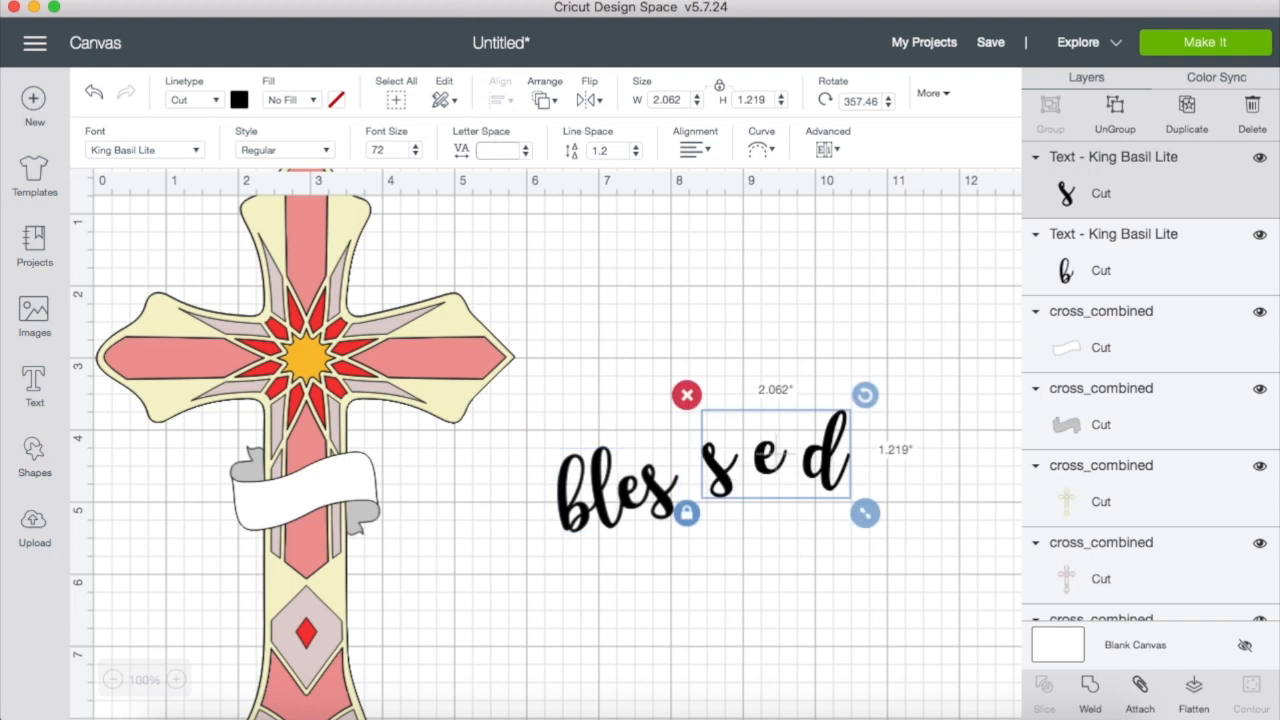
pyautogui.press('Return')
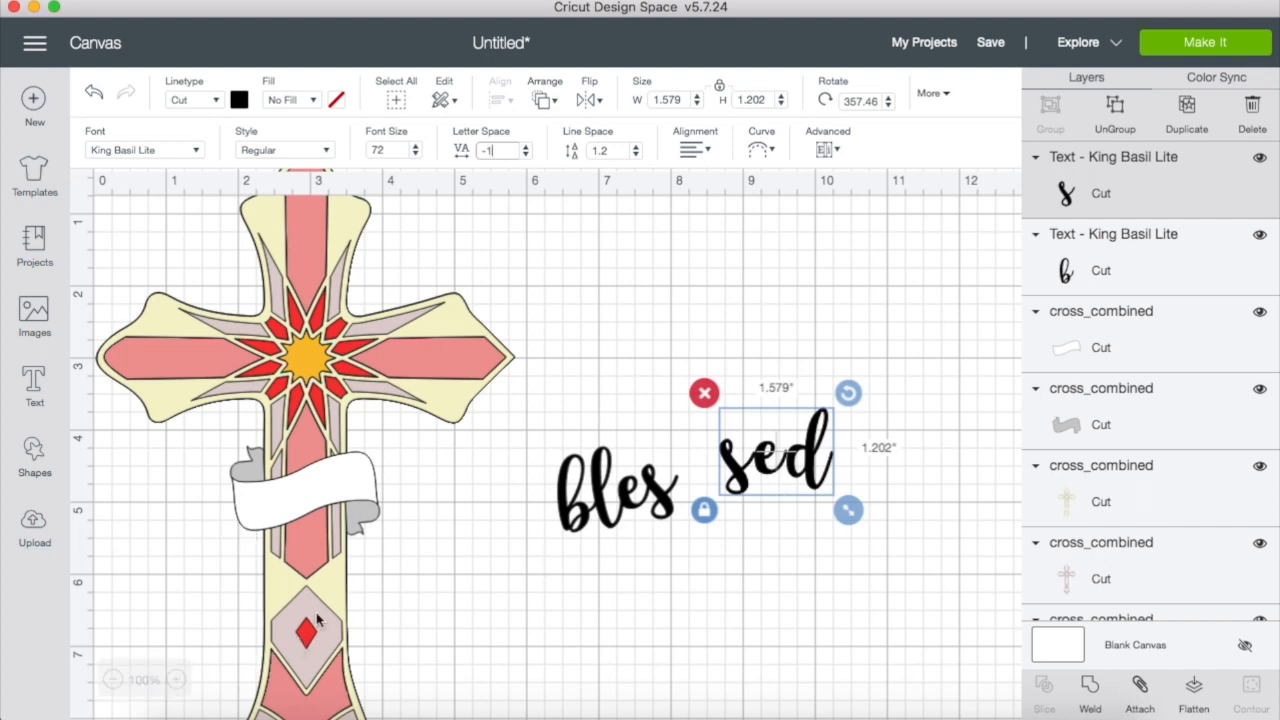
# Tighten the letter spacing of "sed" to -1.7 and move it against "bles" so the script letters connect.
pyautogui.click(176, 680)
pyautogui.click(176, 680)
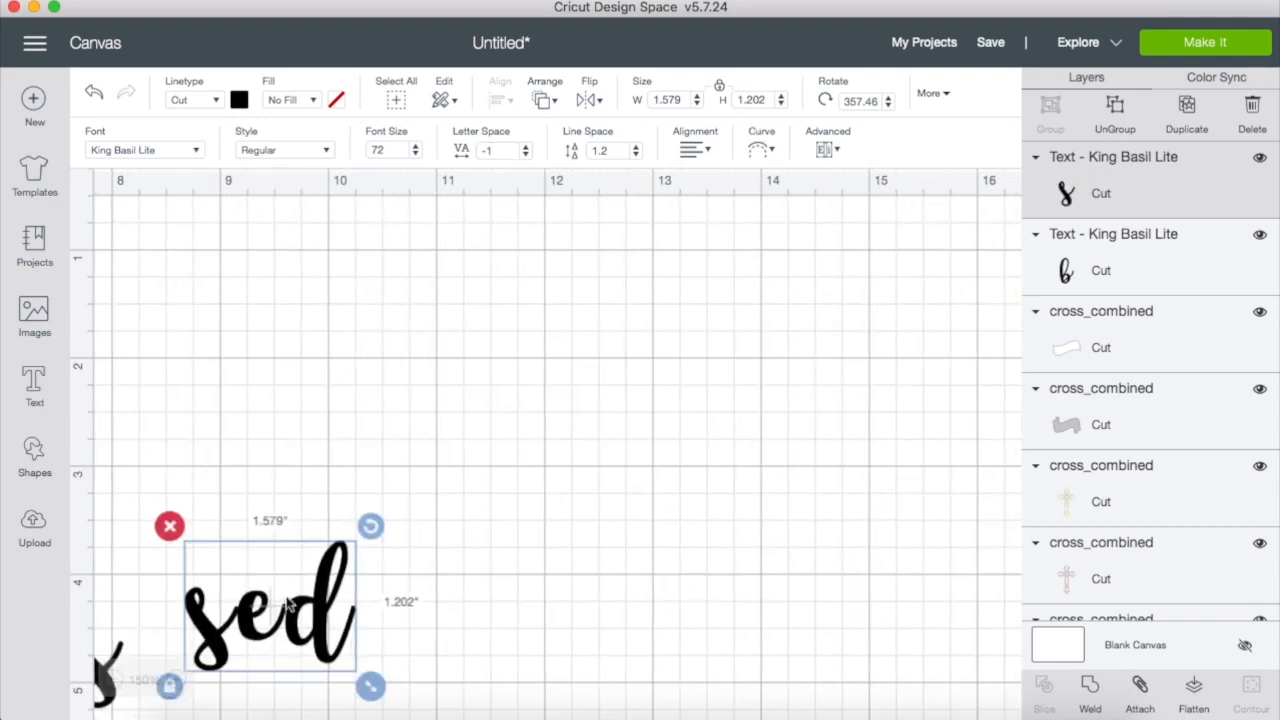
pyautogui.moveTo(176, 590); pyautogui.dragTo(384, 390)
pyautogui.moveTo(388, 455); pyautogui.dragTo(625, 287)
pyautogui.scroll(-10, 509, 357)
pyautogui.hscroll(-3, 545, 348)
pyautogui.scroll(7, 543, 349)
pyautogui.hscroll(-1, 543, 349)
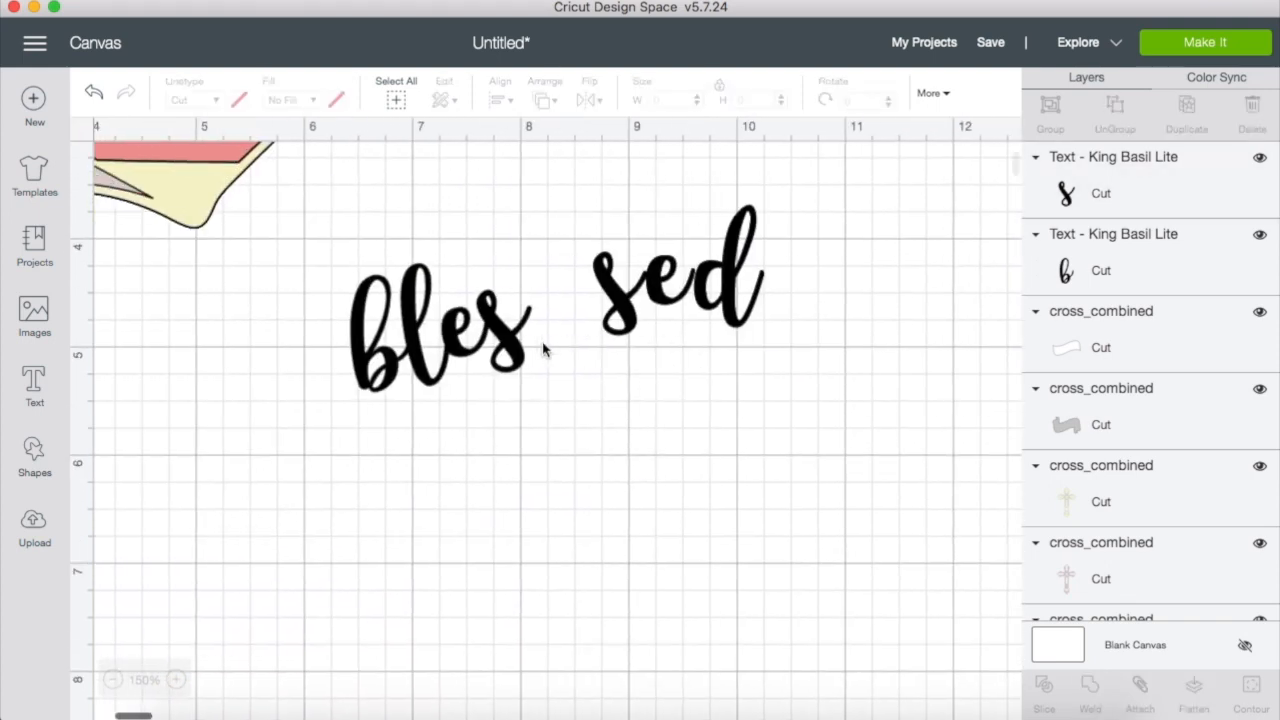
pyautogui.click(628, 287)
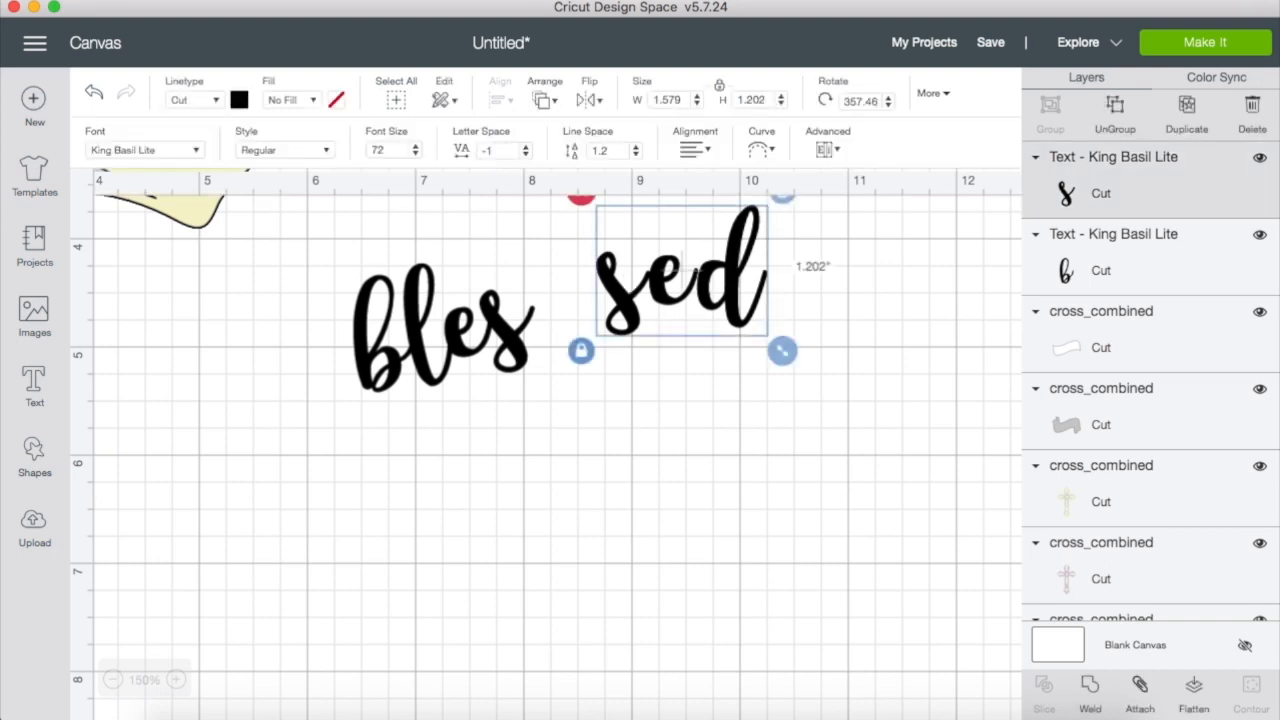
pyautogui.click(526, 155)
pyautogui.click(526, 155)
pyautogui.click(526, 155)
pyautogui.click(526, 155)
pyautogui.click(526, 155)
pyautogui.click(526, 155)
pyautogui.click(526, 155)
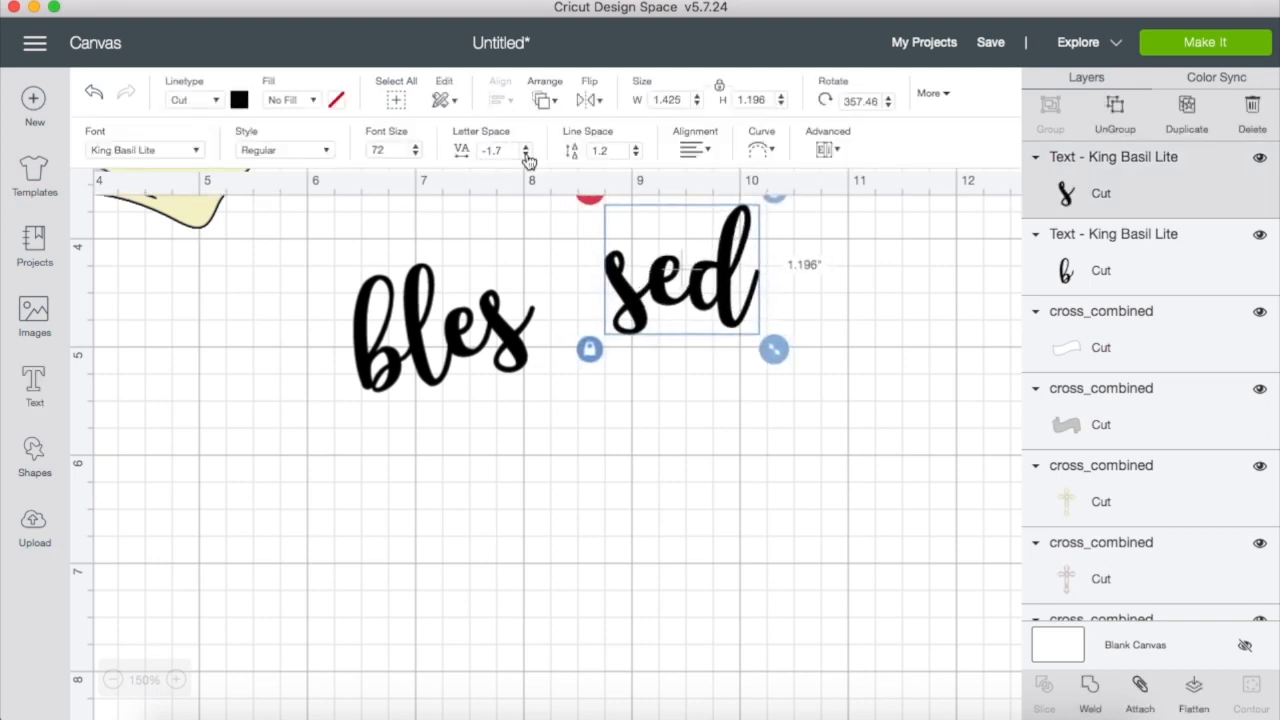
pyautogui.moveTo(617, 297); pyautogui.dragTo(546, 314)
# Select "bles" and "sed" together and place the whole word over the banner on the cross.
pyautogui.hscroll(-3, 415, 442)
pyautogui.scroll(4, 415, 442)
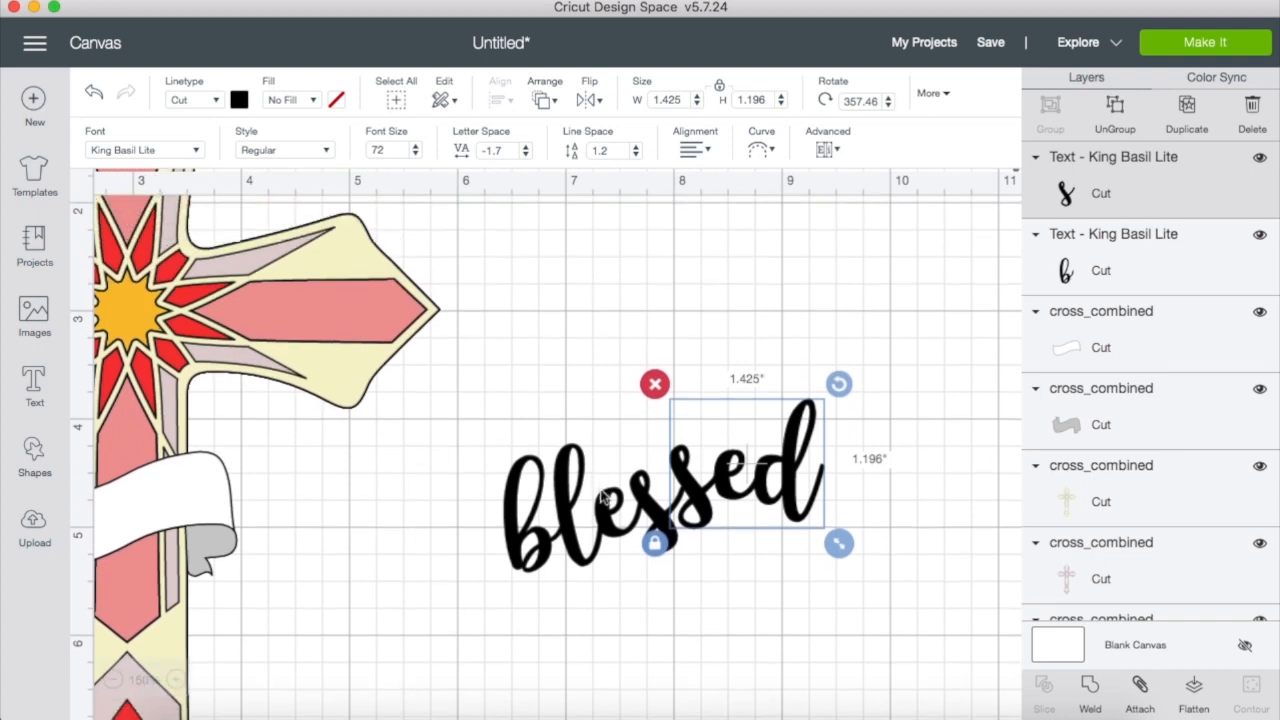
pyautogui.keyDown('shift'); pyautogui.click(610, 497); pyautogui.keyUp('shift')
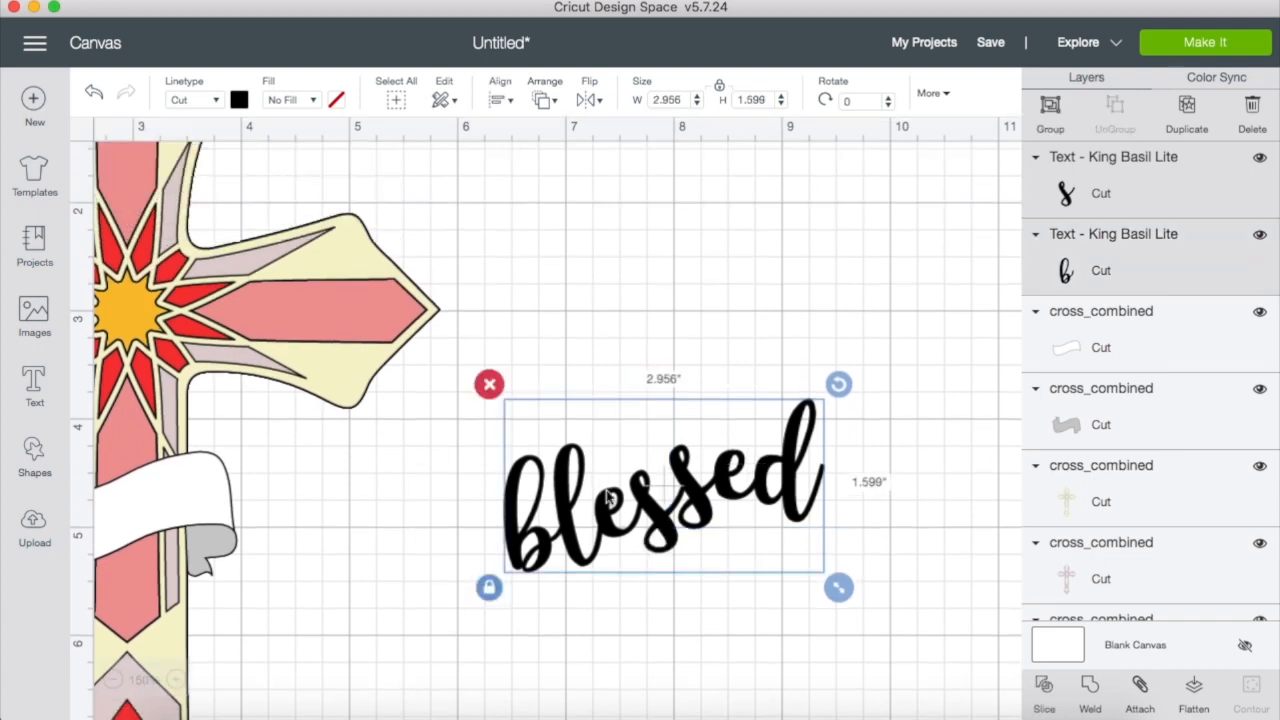
pyautogui.scroll(-1, 320, 521)
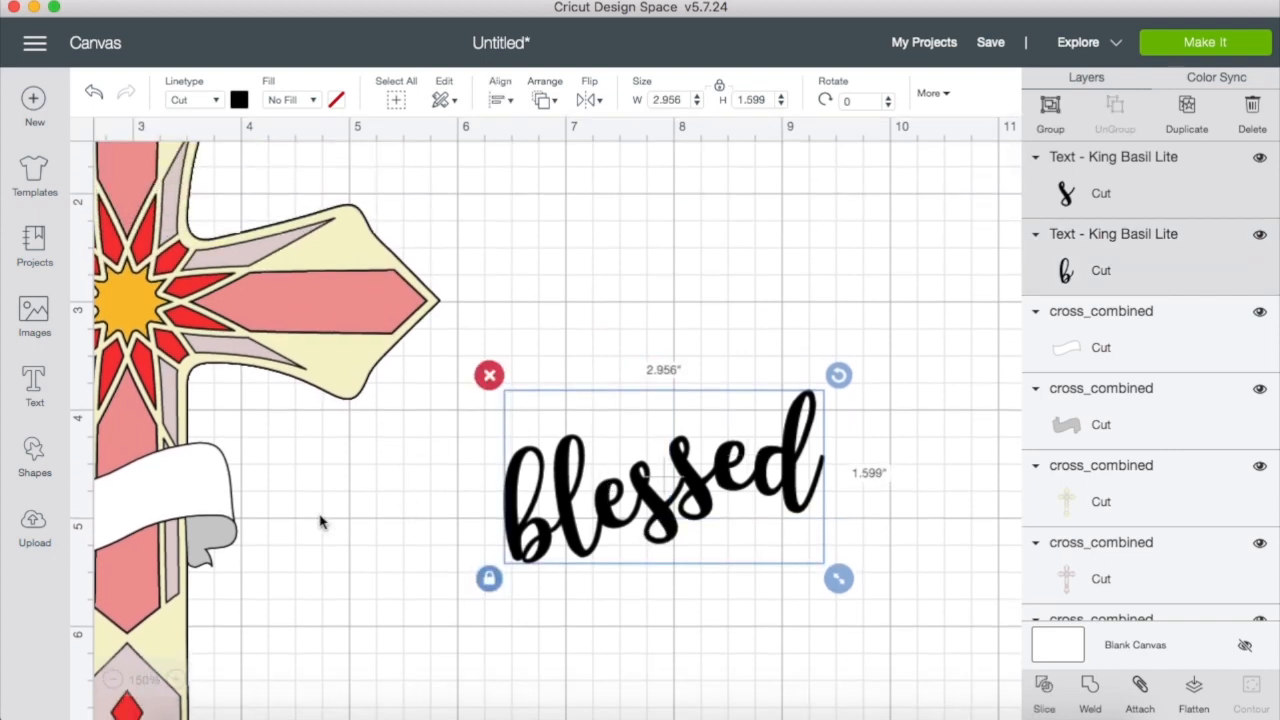
pyautogui.click(113, 680)
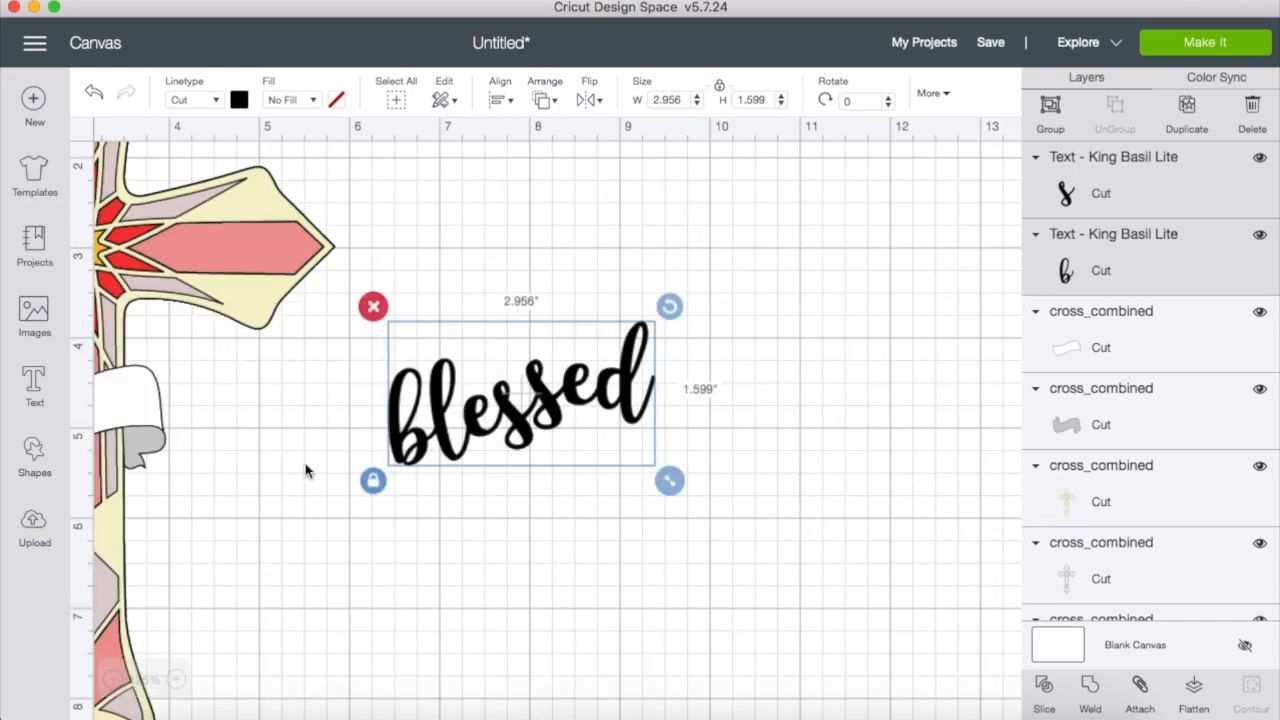
pyautogui.hscroll(-5, 309, 471)
pyautogui.moveTo(810, 398); pyautogui.dragTo(363, 413)
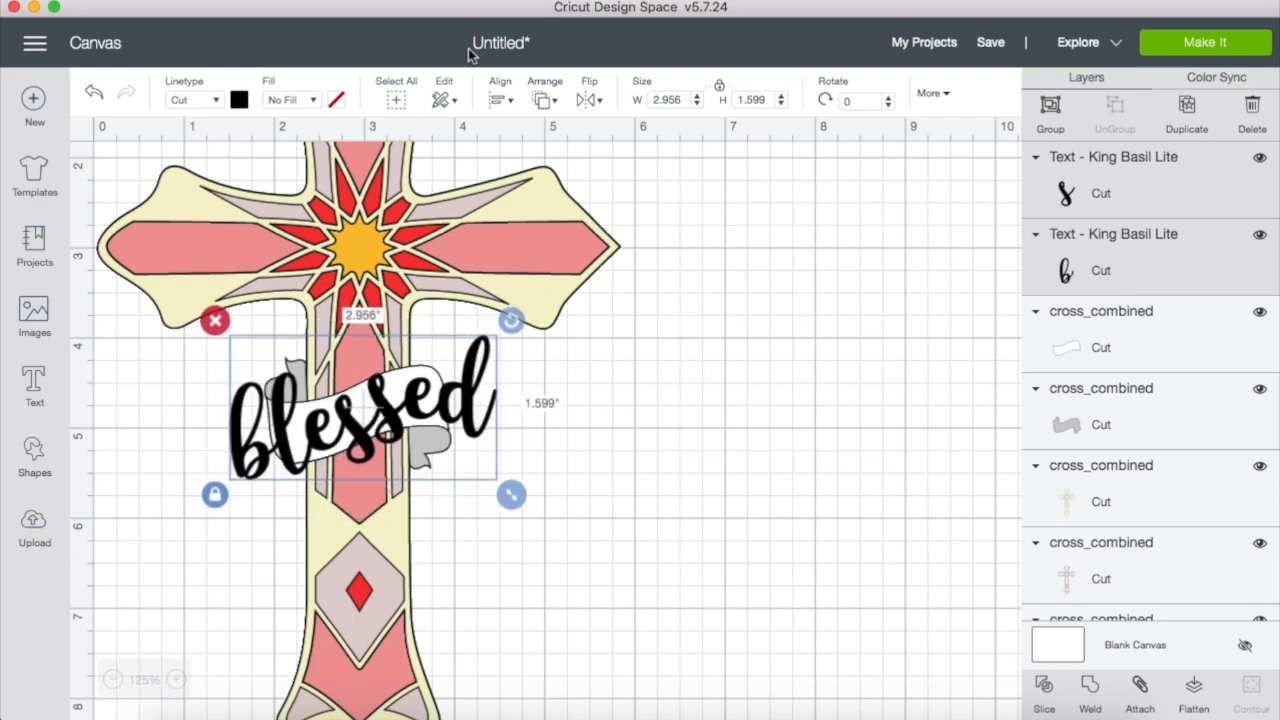
pyautogui.click(680, 453)
# Reduce the font size of "bles" to 44 and position it within the left half of the banner.
pyautogui.click(309, 451)
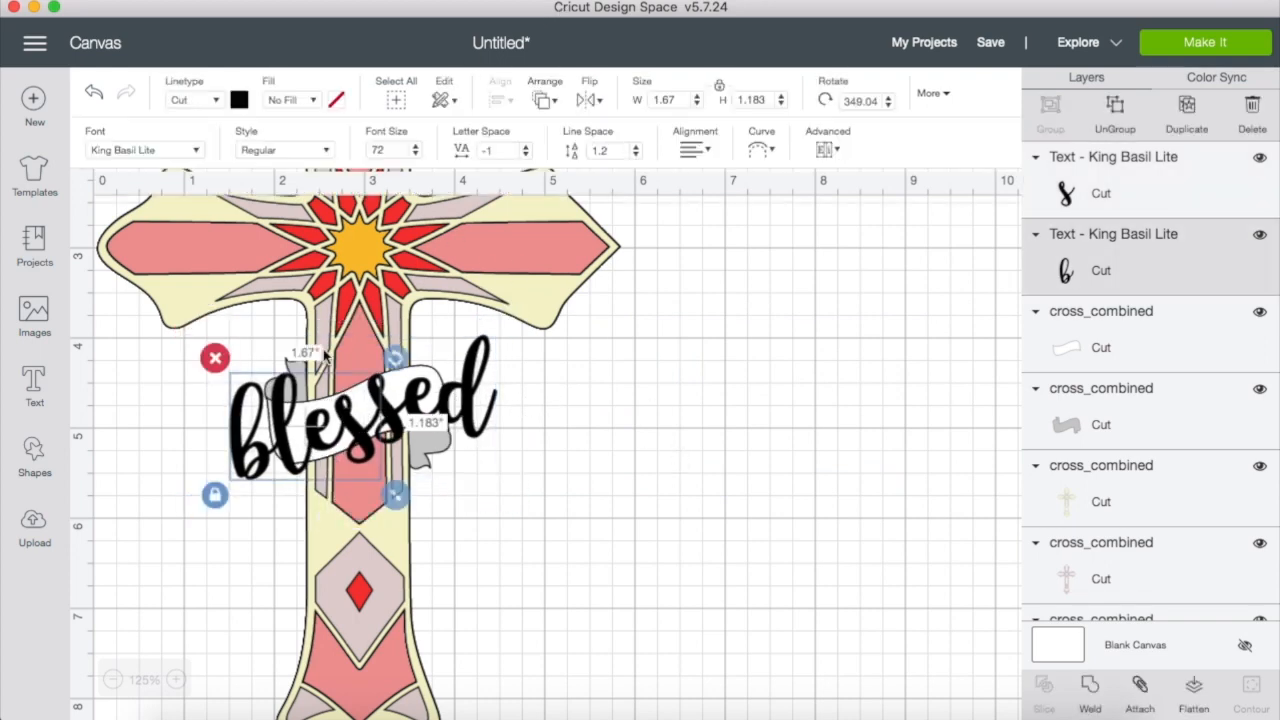
pyautogui.click(392, 149)
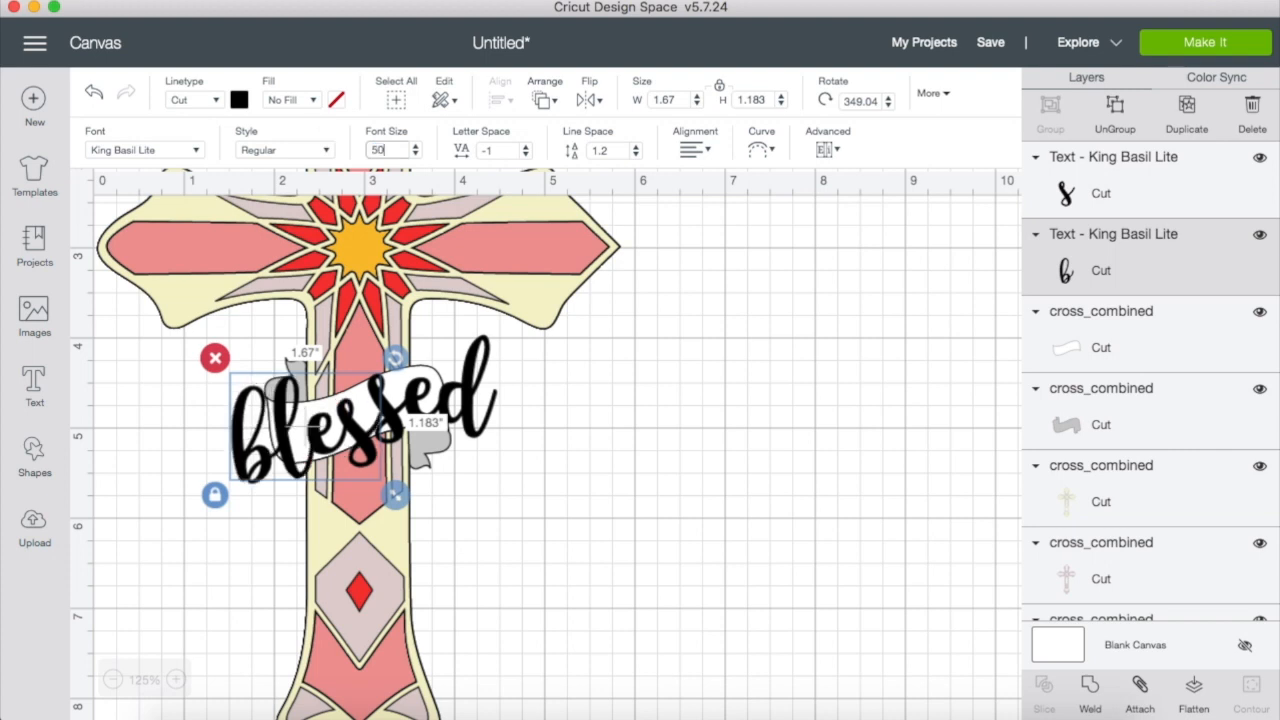
pyautogui.moveTo(285, 430); pyautogui.dragTo(329, 441)
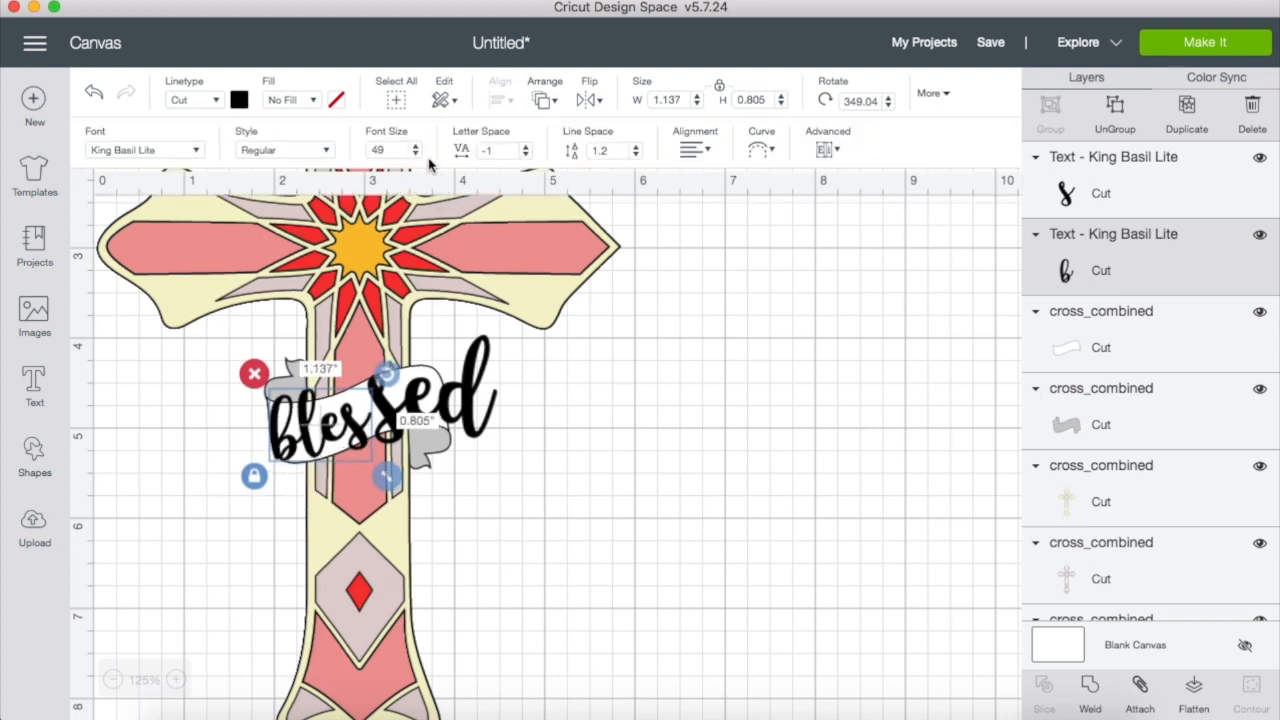
pyautogui.doubleClick(385, 150)
pyautogui.write('44')
pyautogui.moveTo(308, 452); pyautogui.dragTo(321, 458)
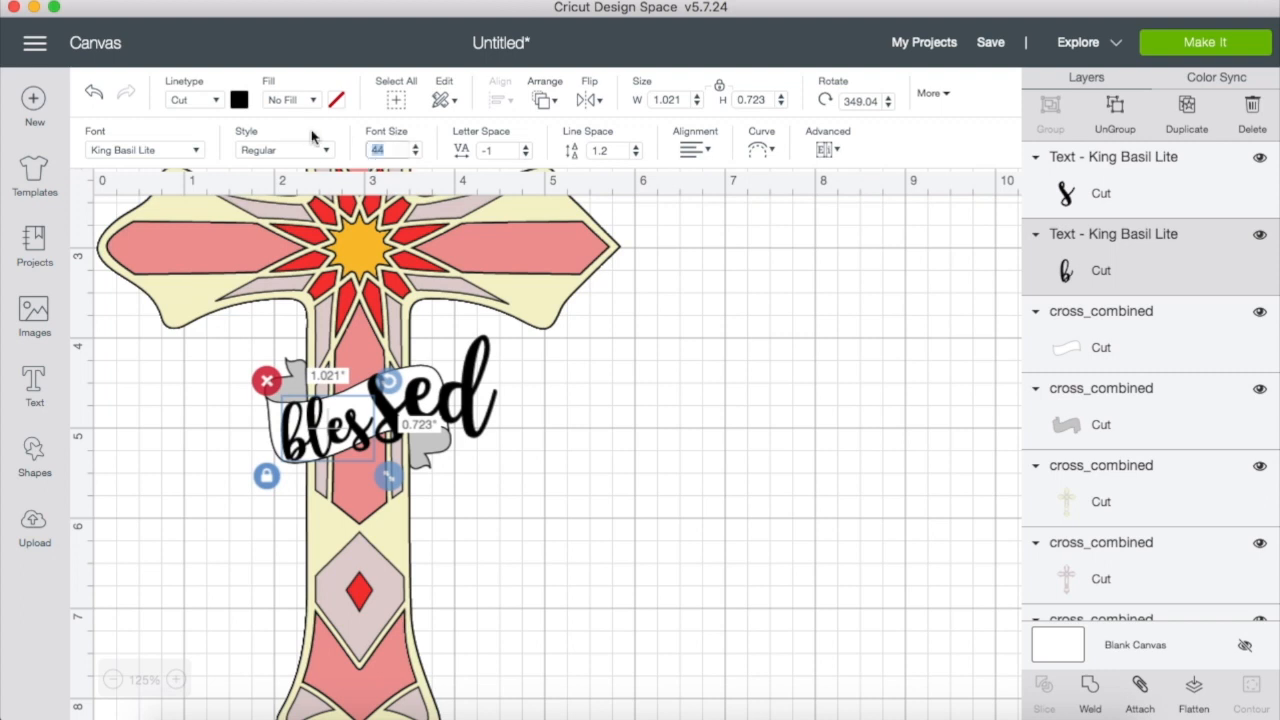
# Reduce the font size of "bles" to 36 and then 32, and position it on the left half of the banner.
pyautogui.press('Return')
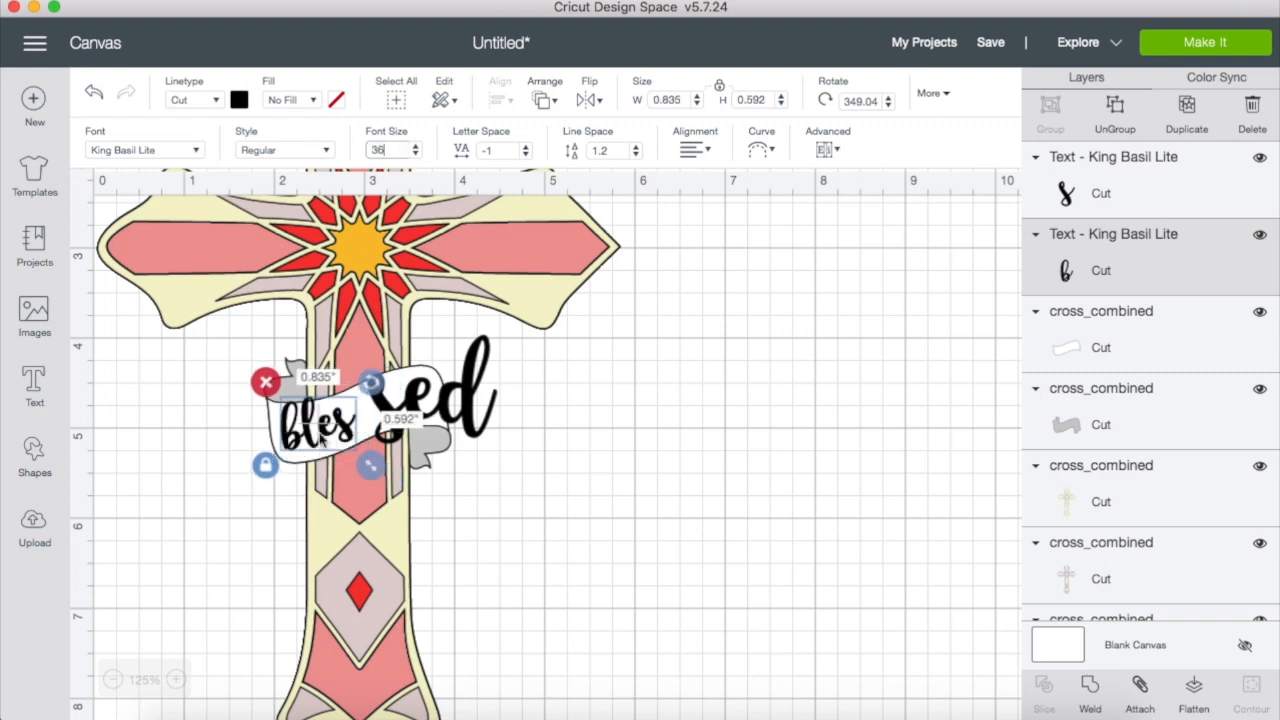
pyautogui.moveTo(301, 422); pyautogui.dragTo(321, 435)
pyautogui.doubleClick(400, 148)
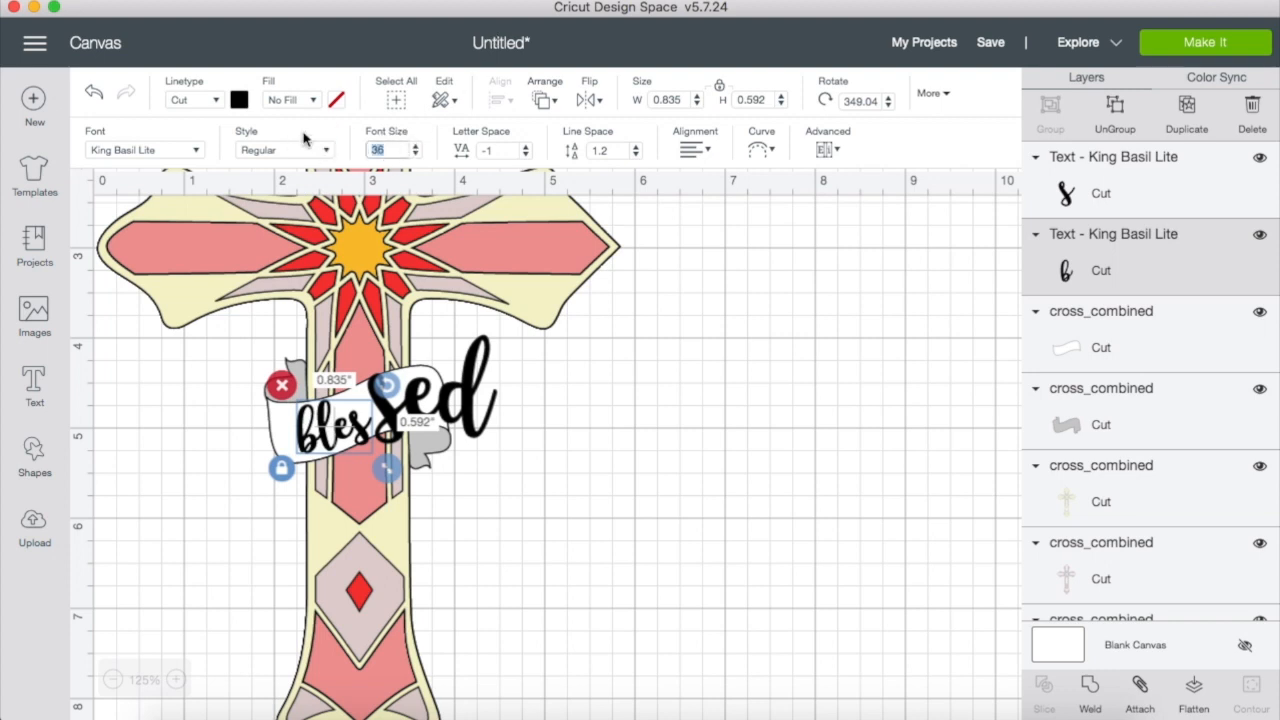
pyautogui.write('32')
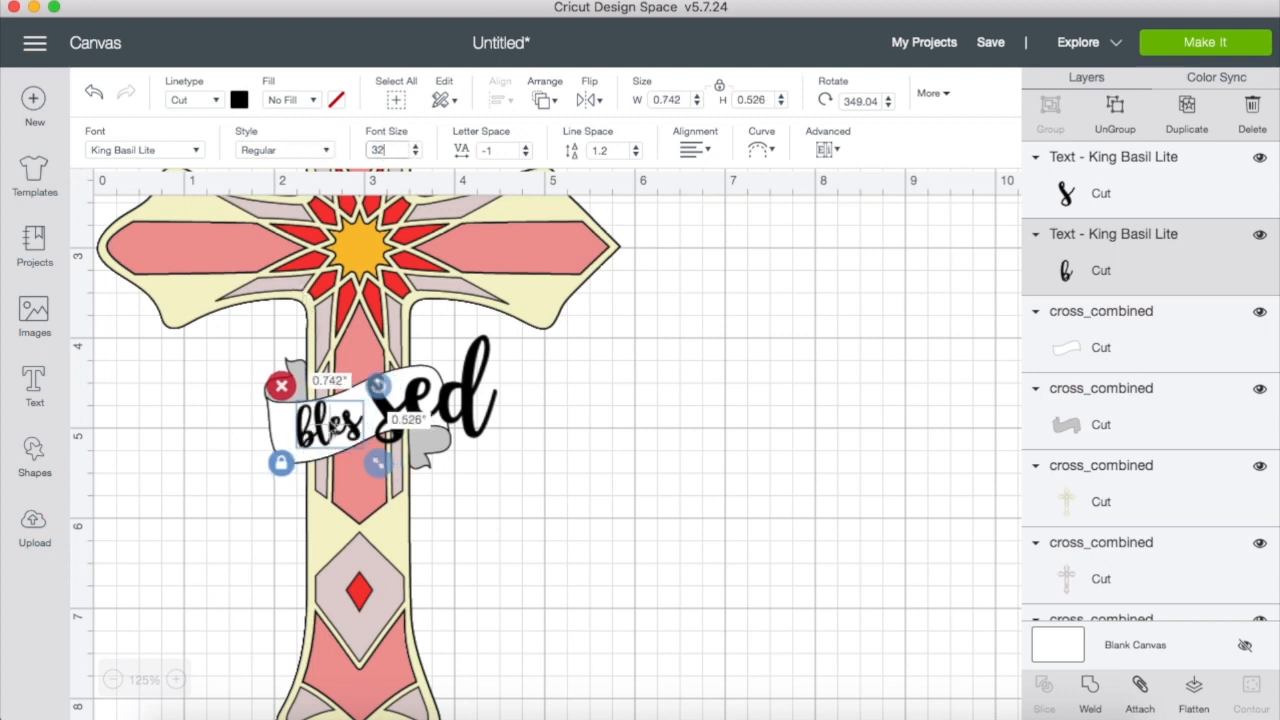
pyautogui.moveTo(321, 430); pyautogui.dragTo(325, 433)
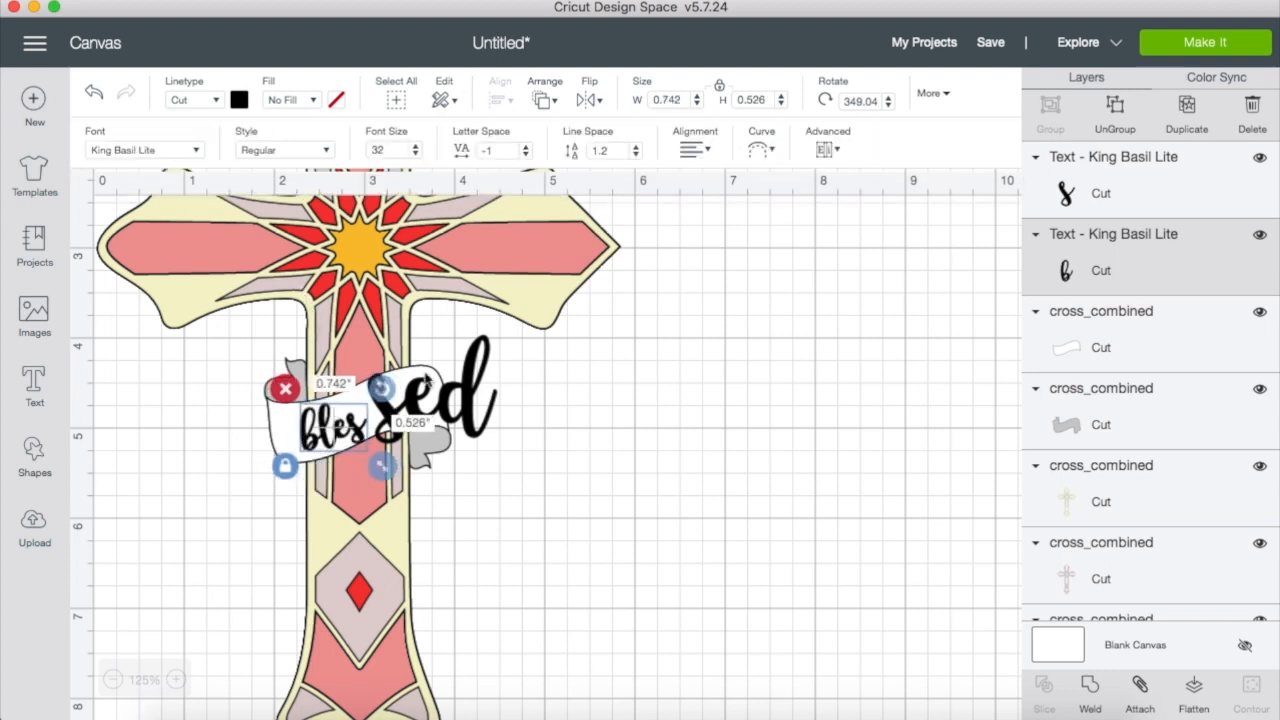
# Set the font size of "sed" to 32 and move it against "bles" to form the whole word on the banner.
pyautogui.click(444, 391)
pyautogui.click(397, 147)
pyautogui.write('32')
pyautogui.press('Return')
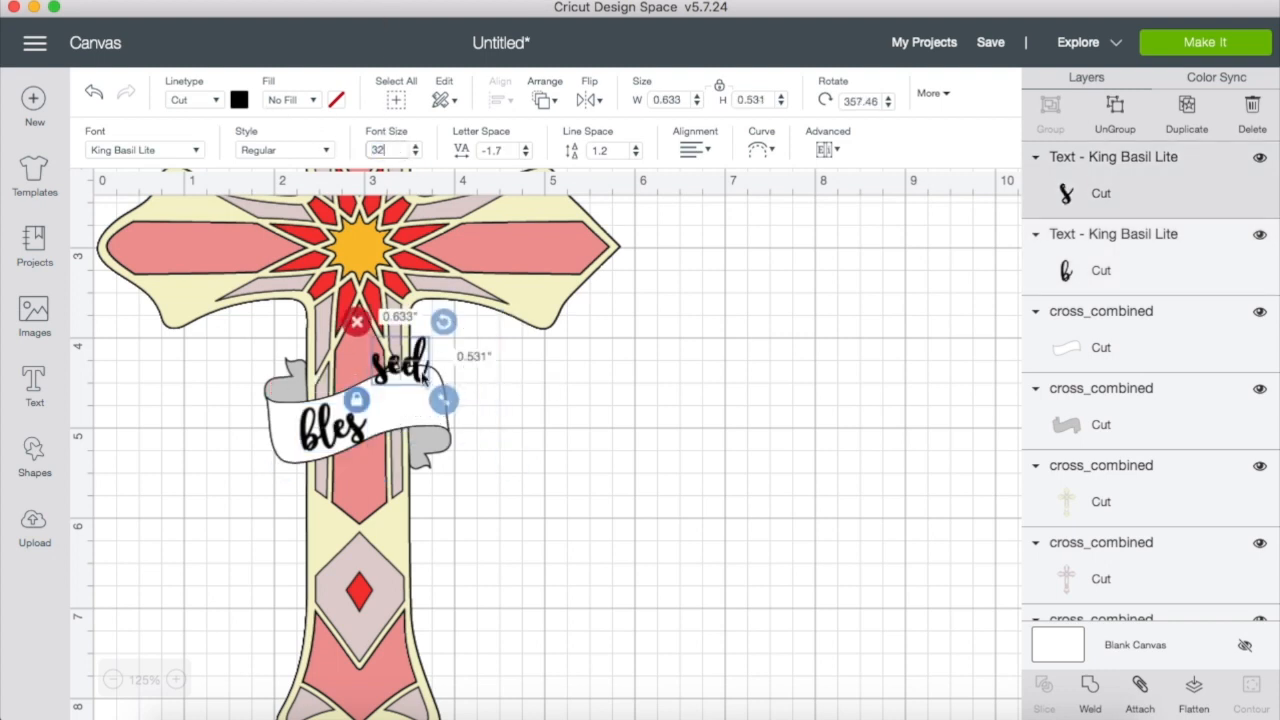
pyautogui.moveTo(388, 390); pyautogui.dragTo(380, 428)
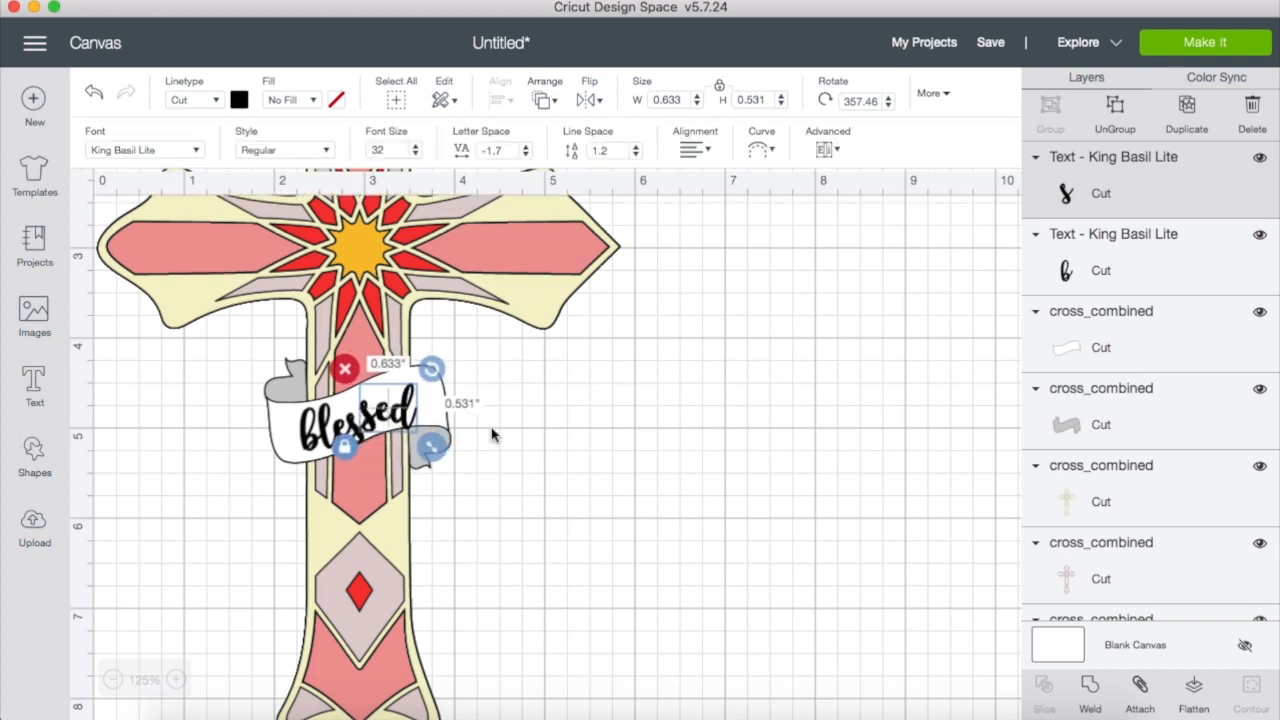
pyautogui.click(514, 460)
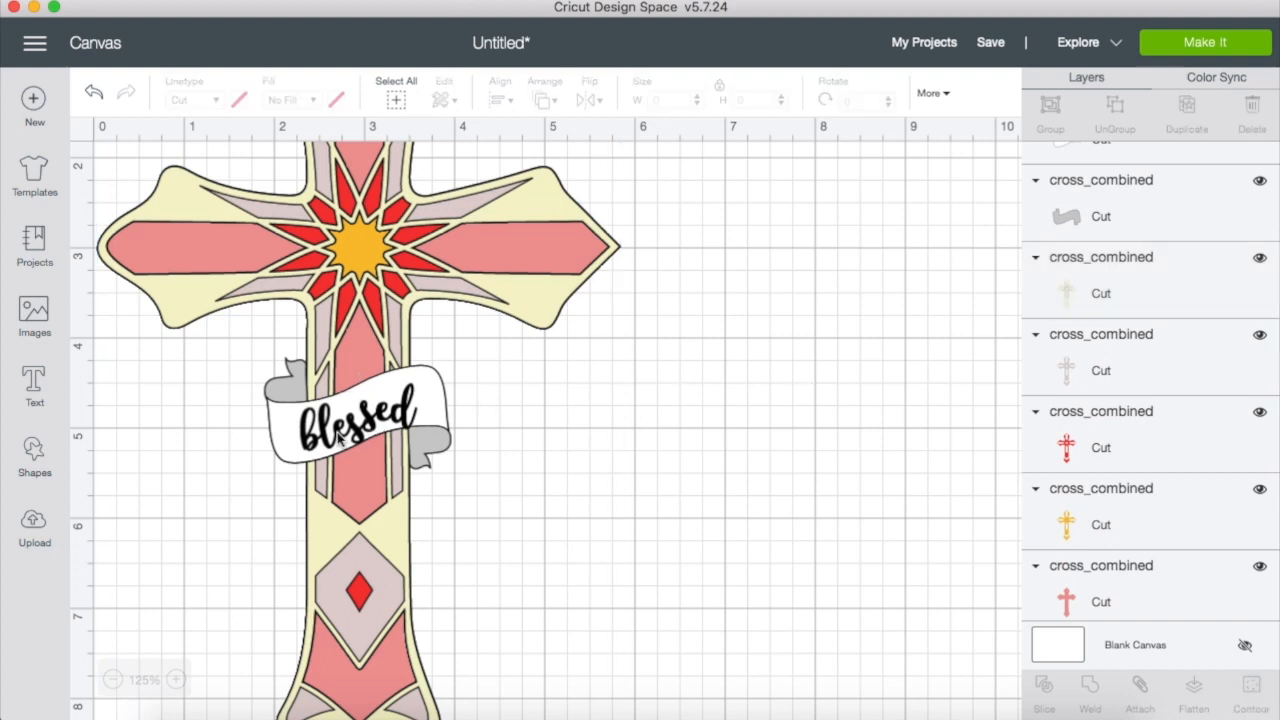
# Rotate "bles" to about 344.02° and "sed" to about 350.89° to follow the banner's slope.
pyautogui.click(345, 435)
pyautogui.moveTo(381, 388); pyautogui.dragTo(380, 388)
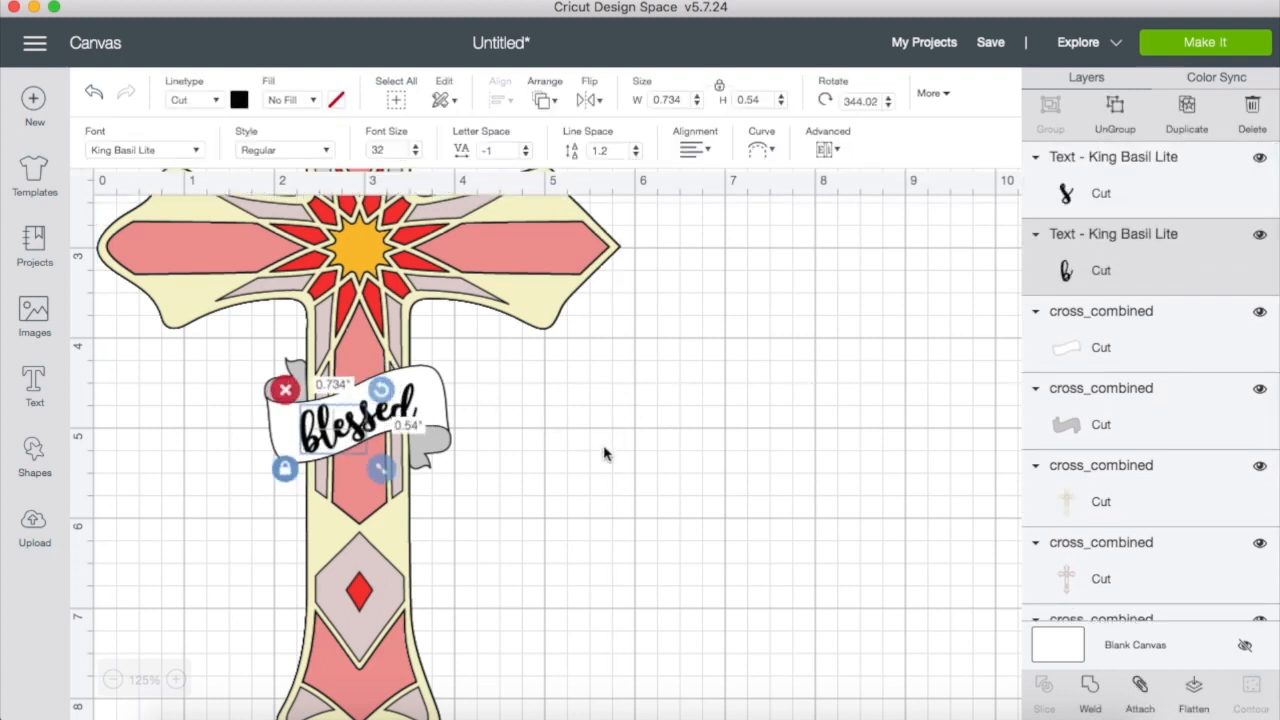
pyautogui.click(608, 449)
pyautogui.click(402, 425)
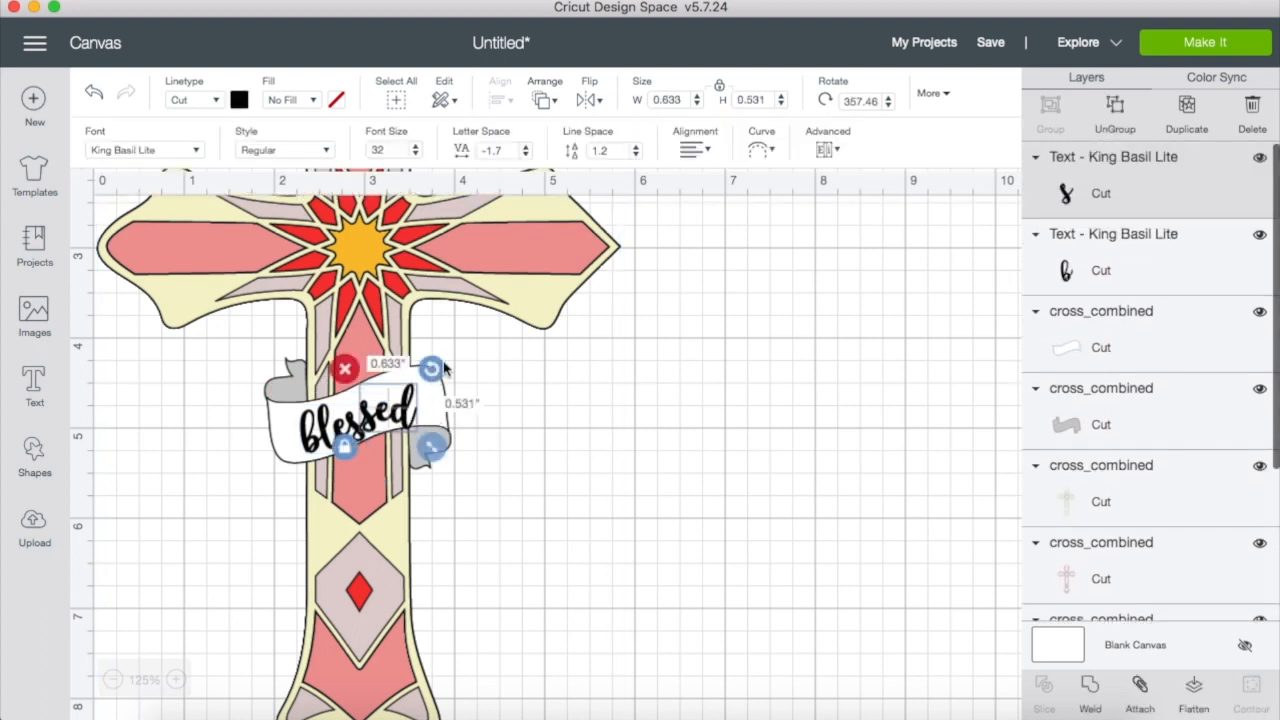
pyautogui.moveTo(433, 372); pyautogui.dragTo(407, 405)
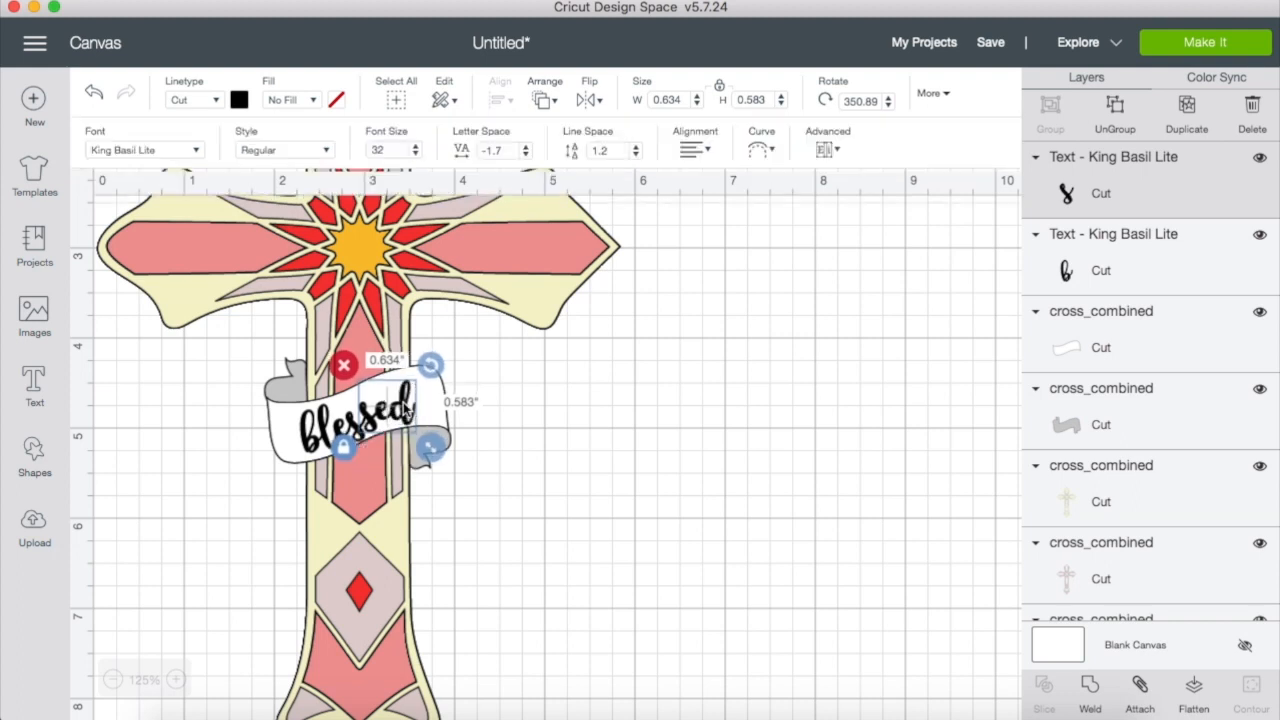
# Adjust the curve diameter of the "sed" text to fit the banner's bend.
pyautogui.click(766, 150)
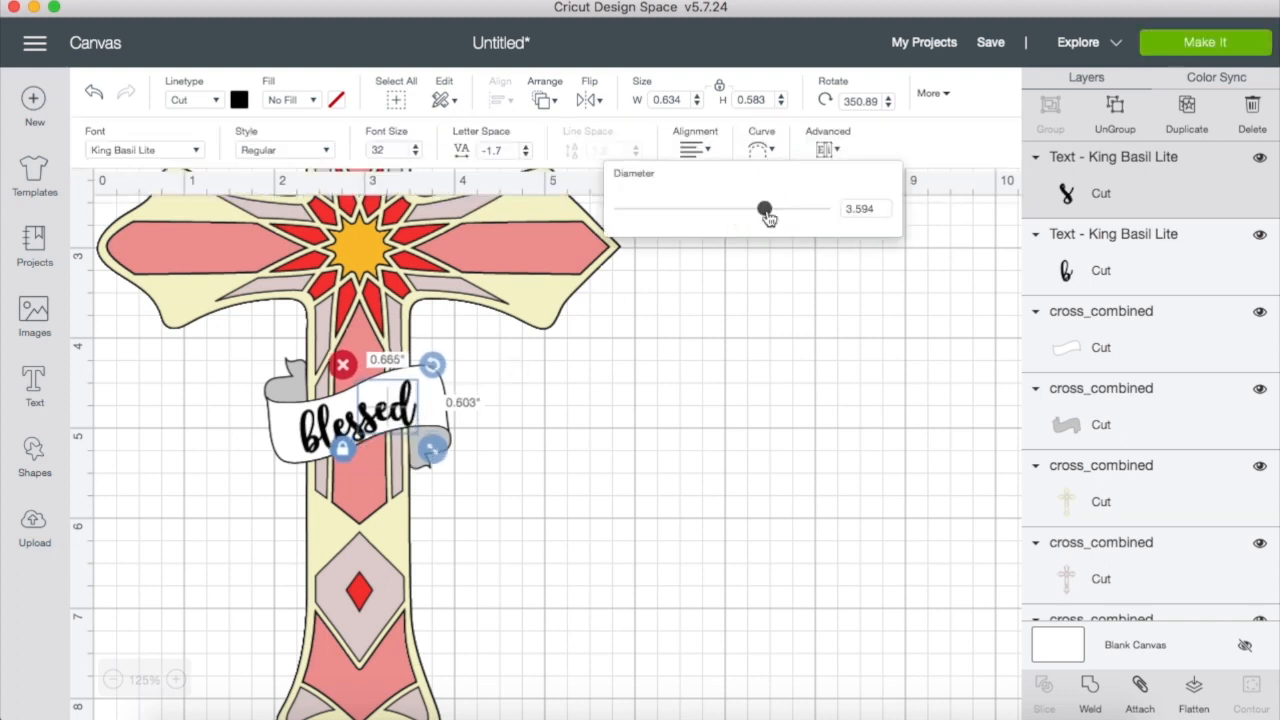
pyautogui.moveTo(765, 212)
pyautogui.mouseDown()
pyautogui.moveTo(741, 221)
pyautogui.moveTo(752, 220)
pyautogui.mouseUp()
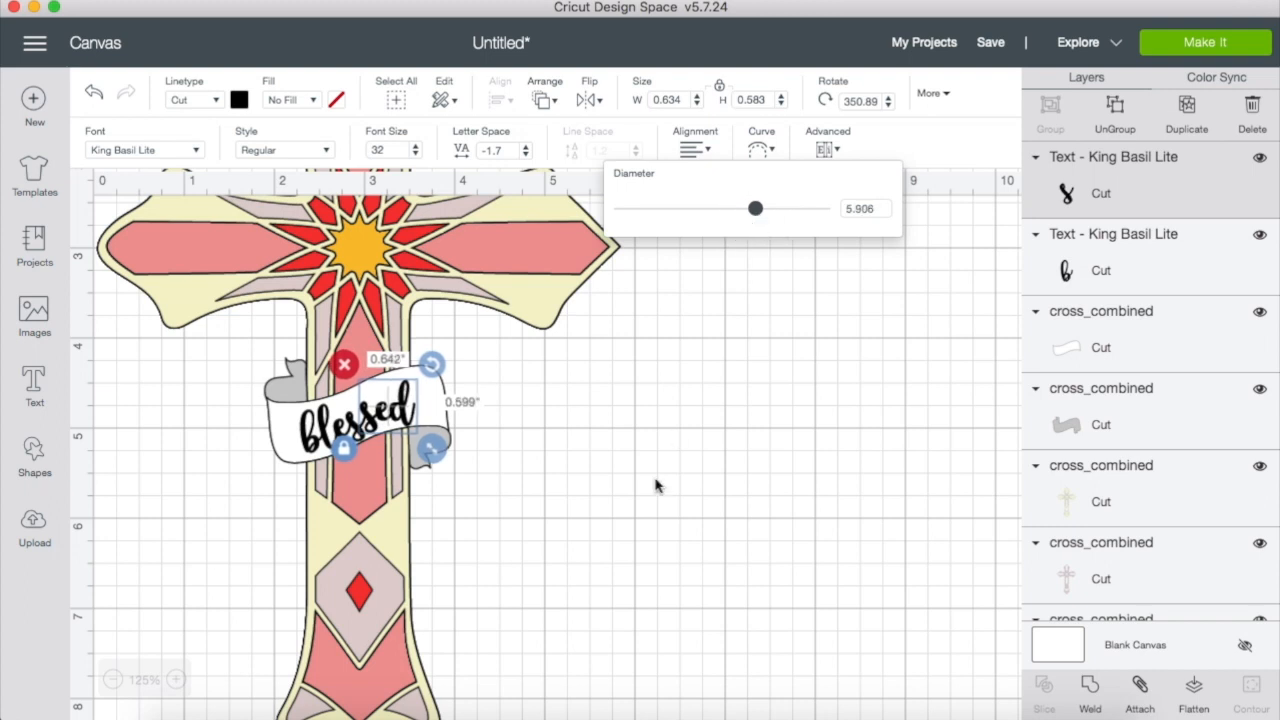
pyautogui.click(480, 450)
# Select "bles" and "sed" together, rotate them to about 357.18° and nudge the word into place on the banner.
pyautogui.click(342, 430)
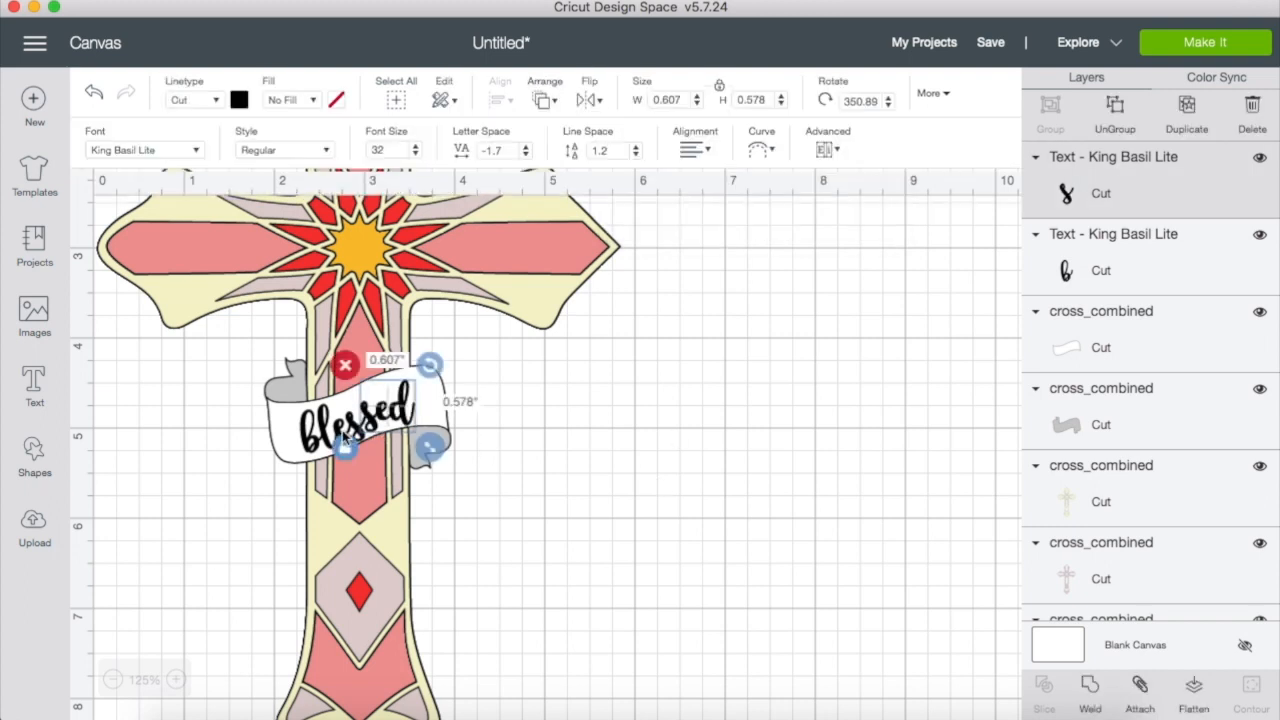
pyautogui.click(332, 436)
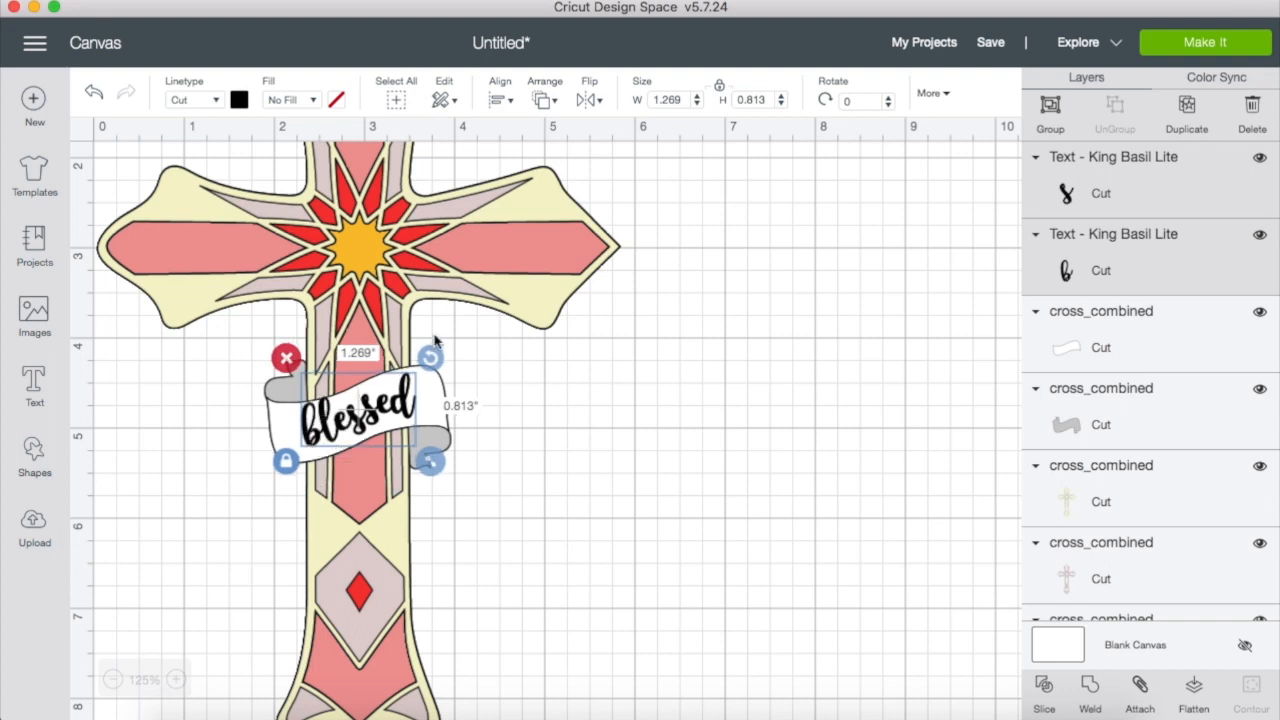
pyautogui.moveTo(431, 355); pyautogui.dragTo(428, 346)
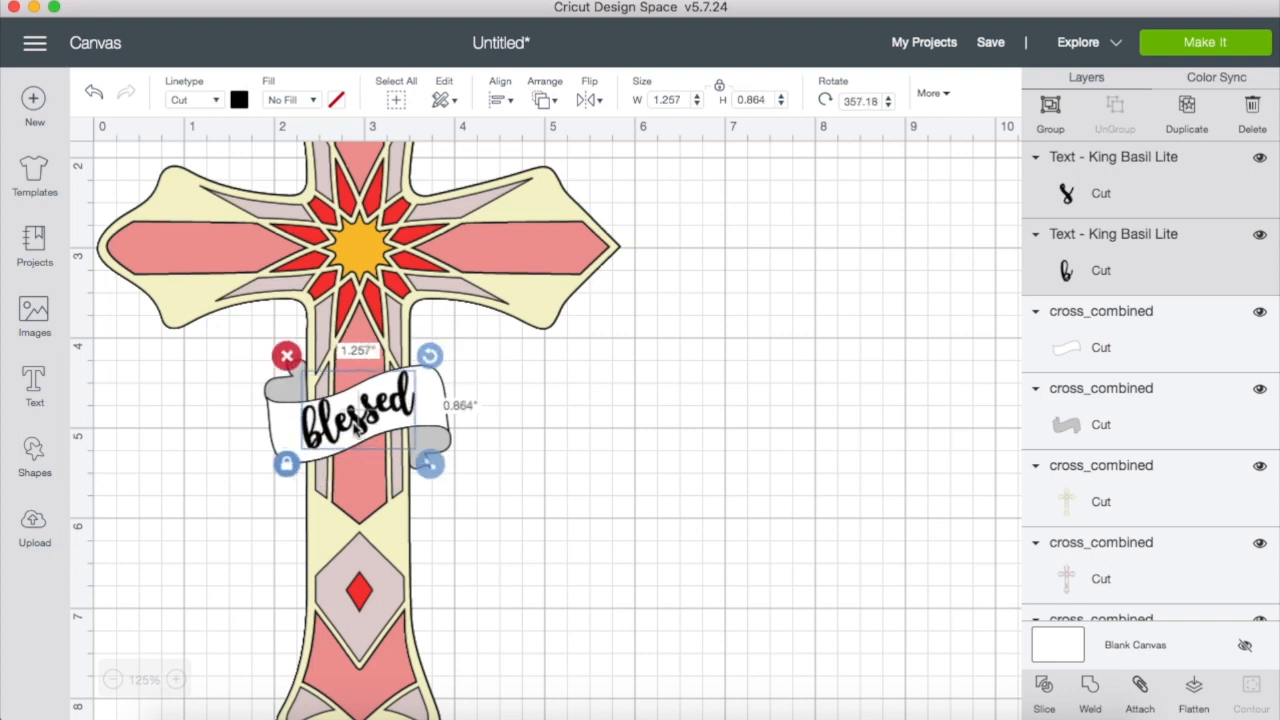
pyautogui.press('super+z')
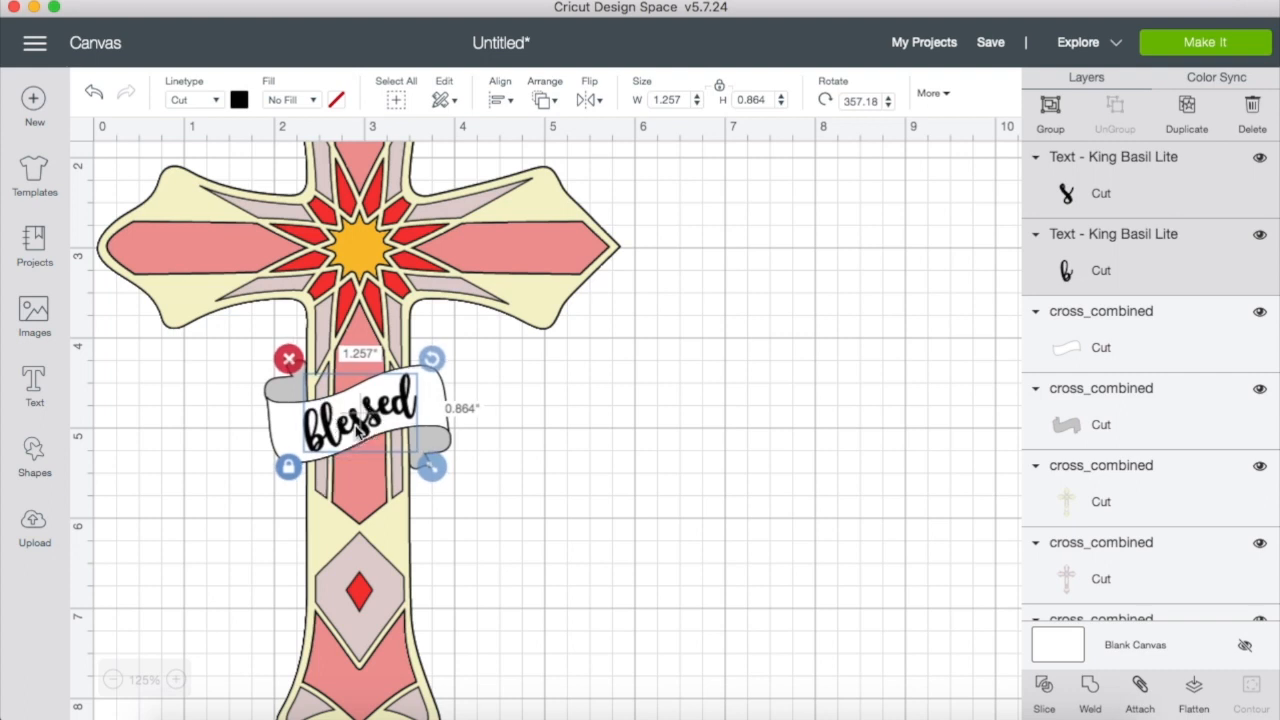
pyautogui.click(711, 436)
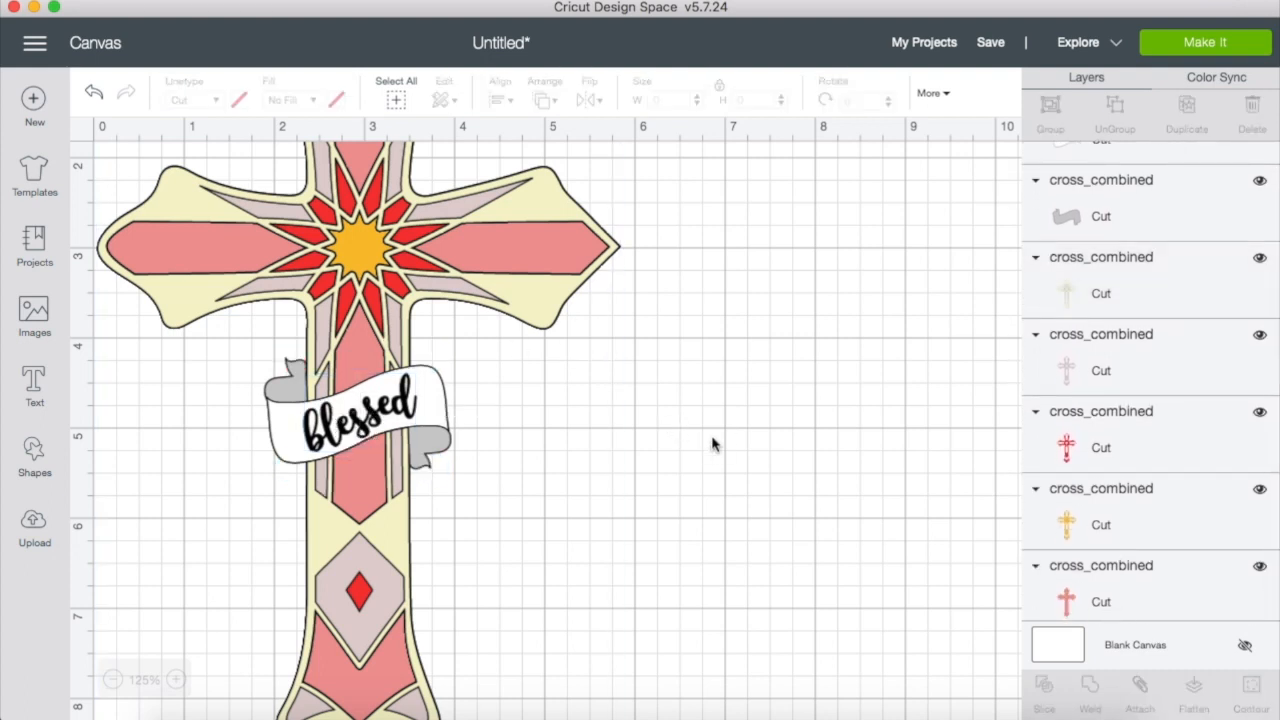
# Weld the "bles" and "sed" texts into one "blessed" shape.
pyautogui.click(395, 422)
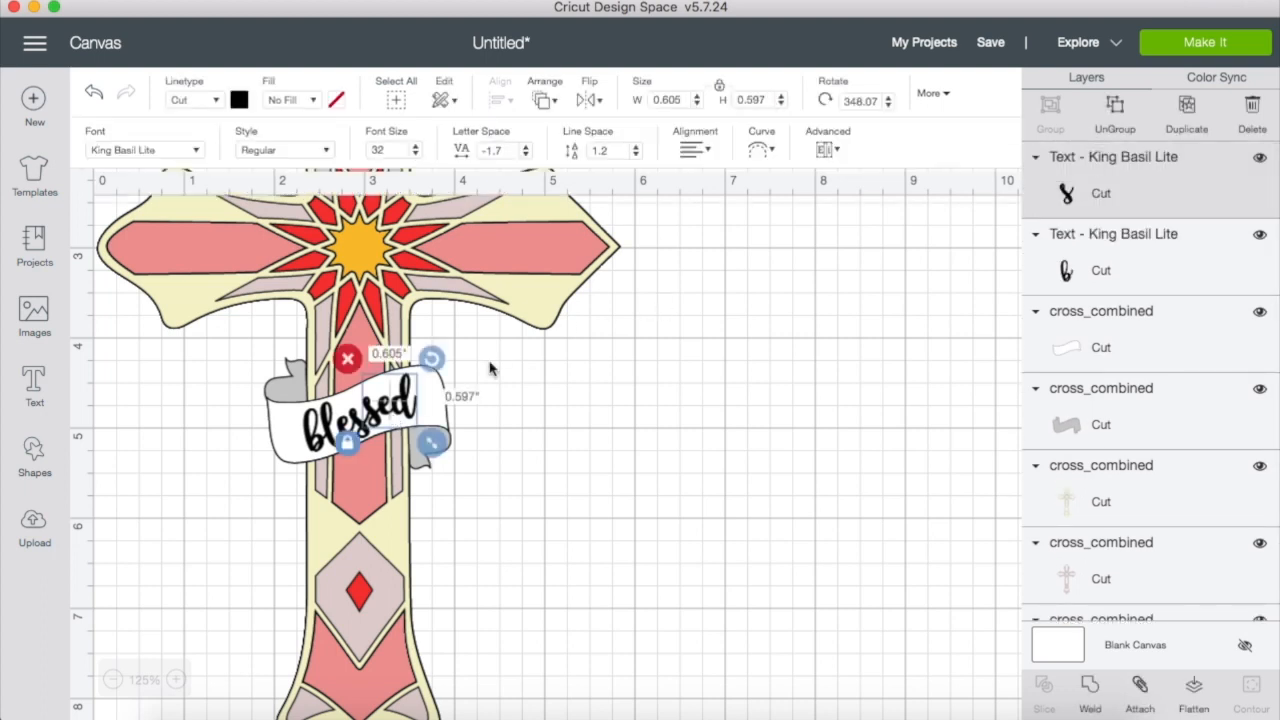
pyautogui.keyDown('shift'); pyautogui.click(330, 443); pyautogui.keyUp('shift')
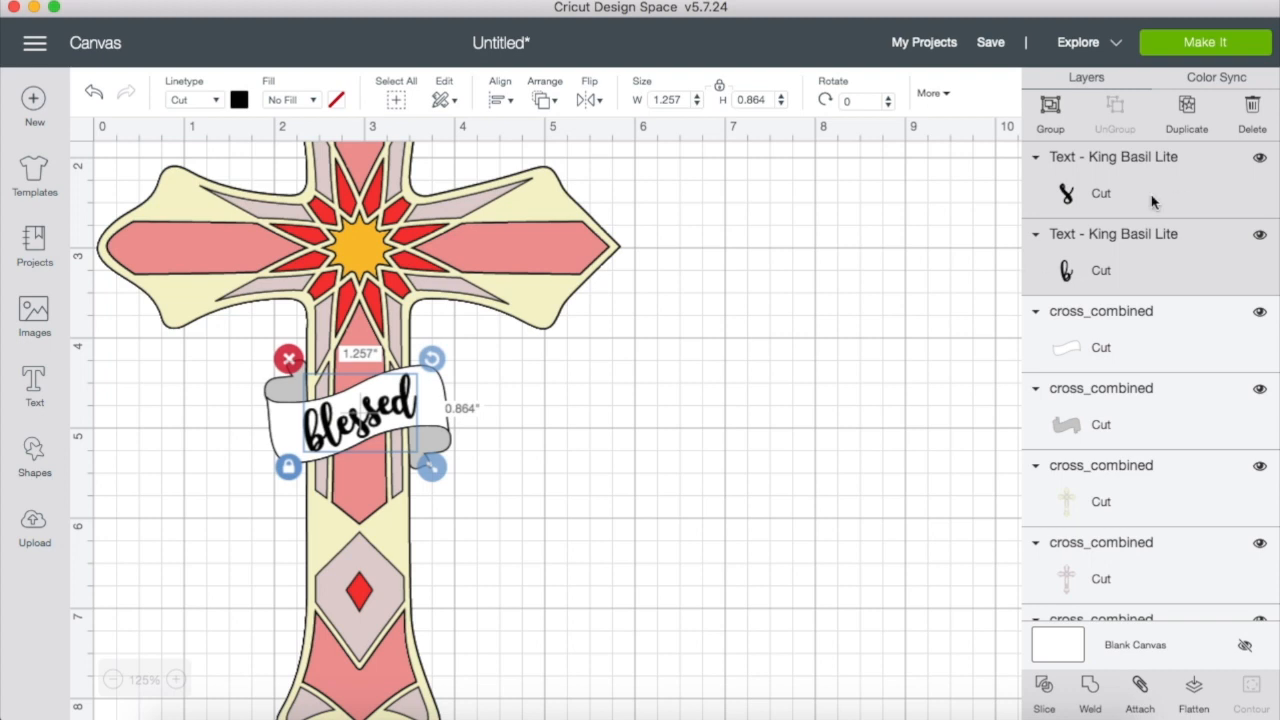
pyautogui.click(1090, 688)
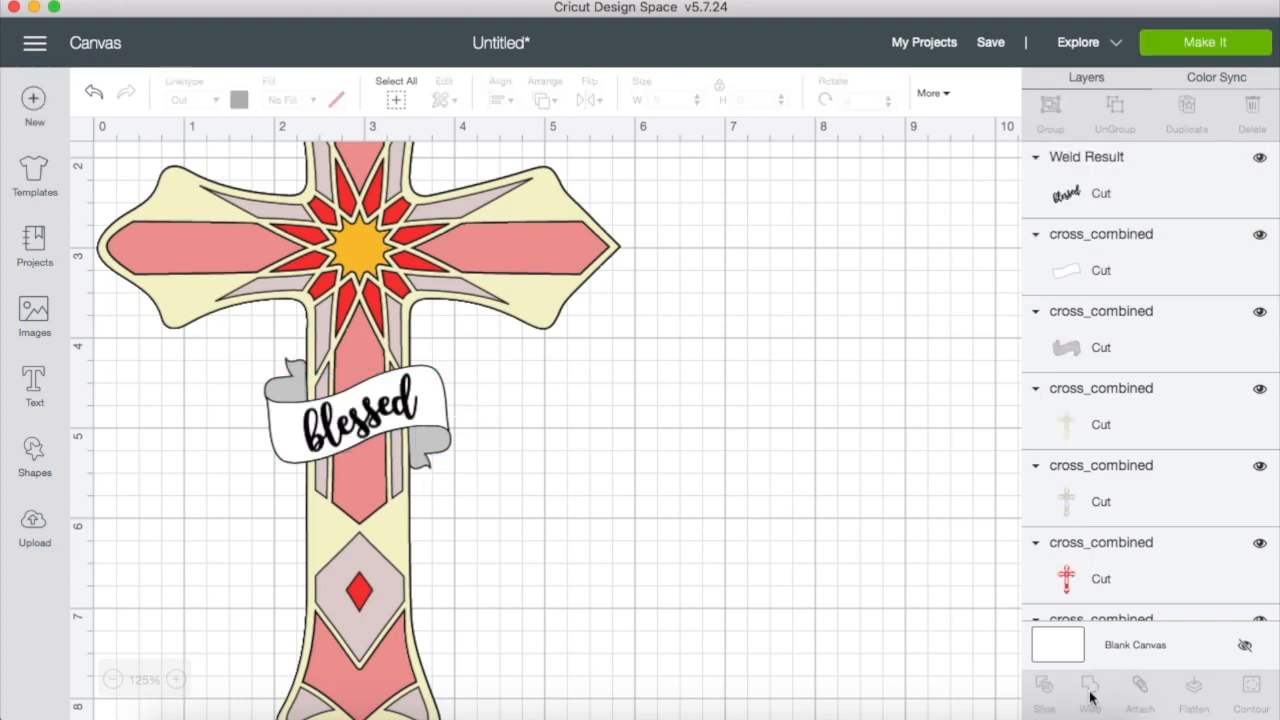
# Move the welded "blessed" beside the cross, enlarge it to about 1.346 by 0.925 in, and undo a further enlargement to 1.934 in wide.
pyautogui.click(1109, 192)
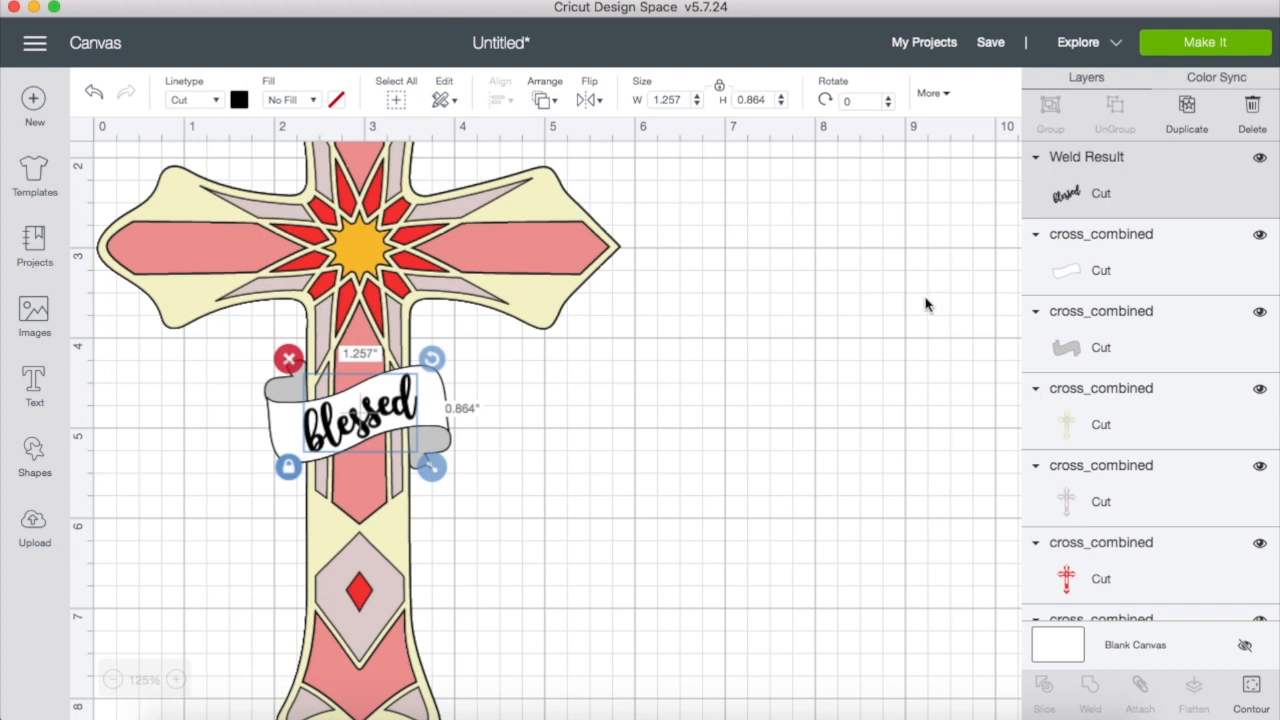
pyautogui.moveTo(345, 425); pyautogui.dragTo(620, 384)
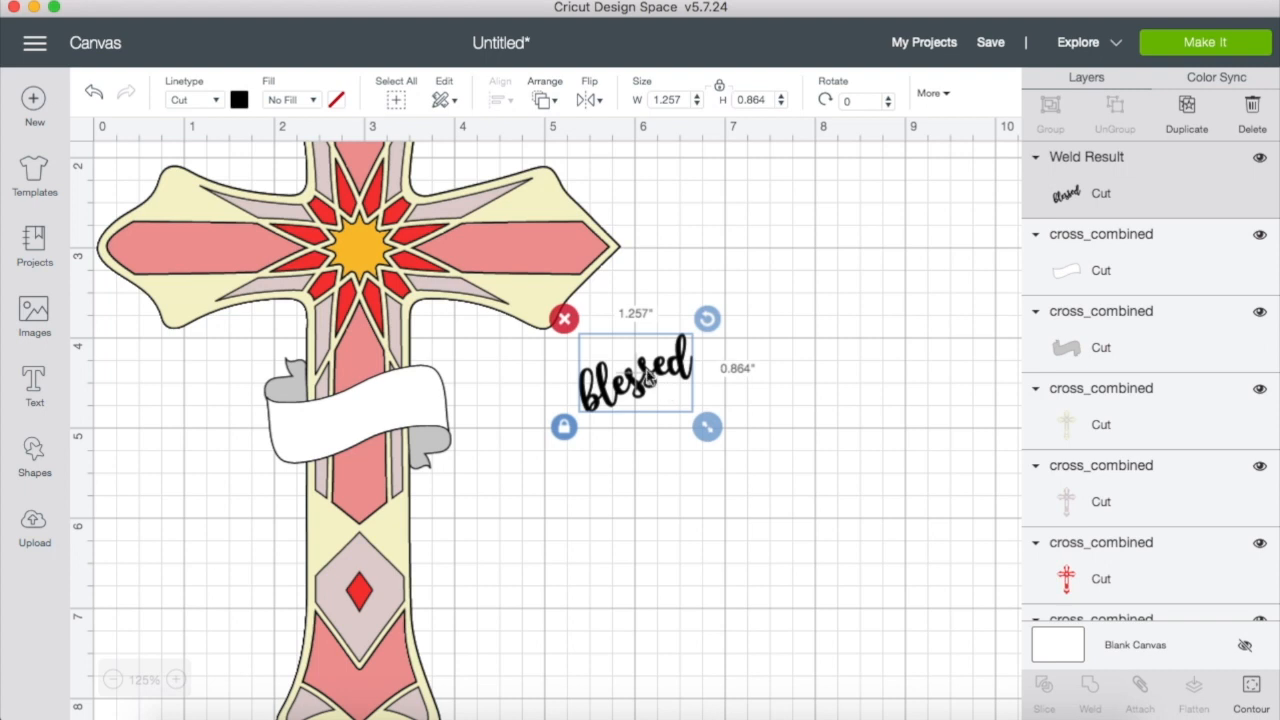
pyautogui.moveTo(707, 427); pyautogui.dragTo(717, 466)
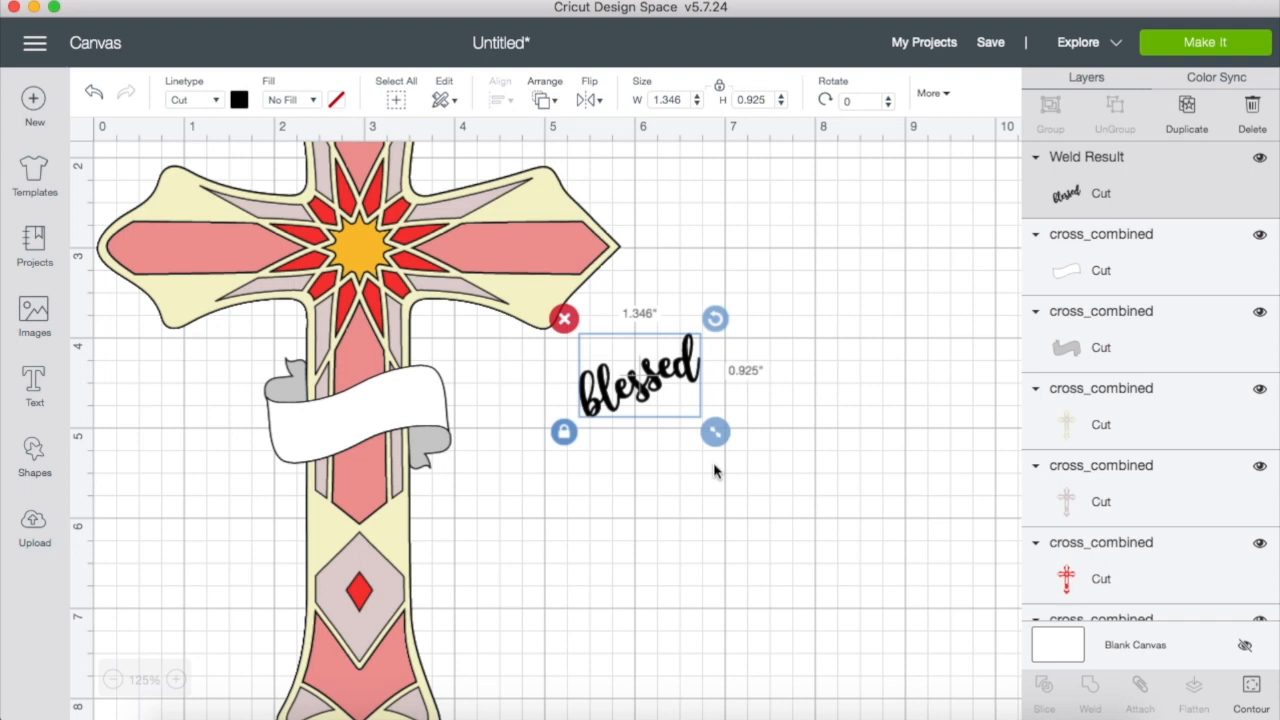
pyautogui.moveTo(714, 431); pyautogui.dragTo(767, 501)
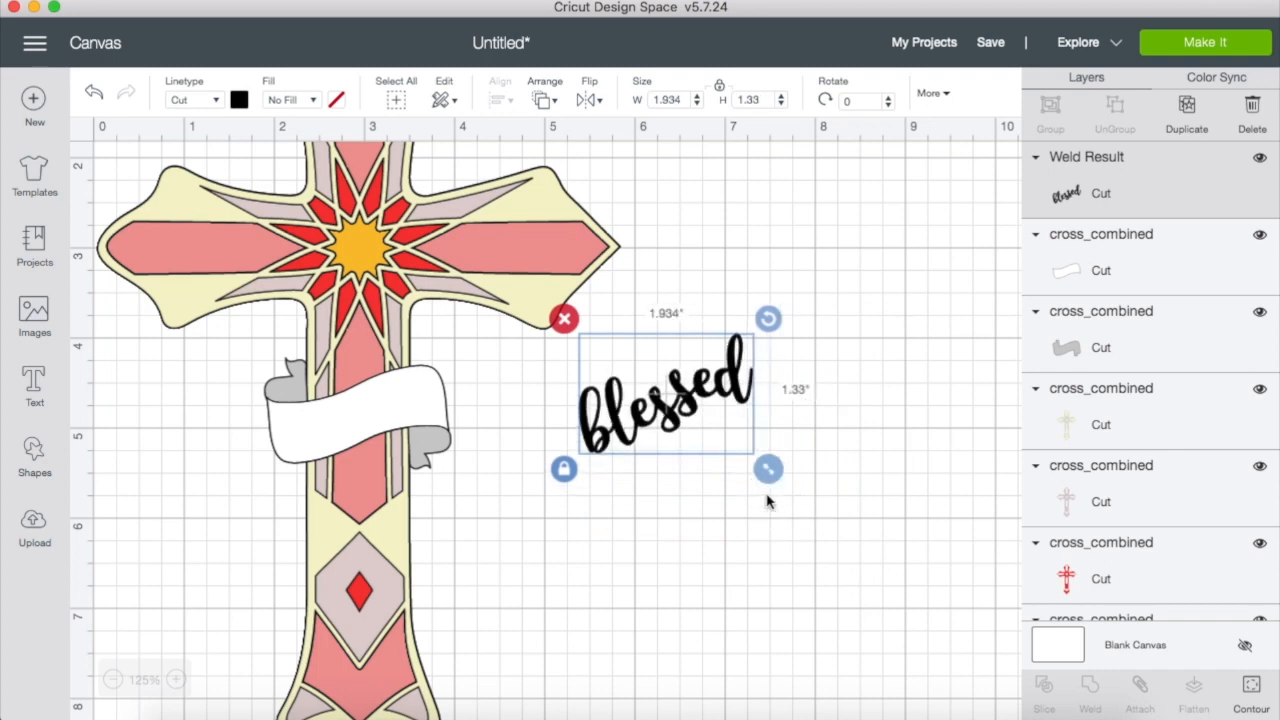
pyautogui.press('super+z')
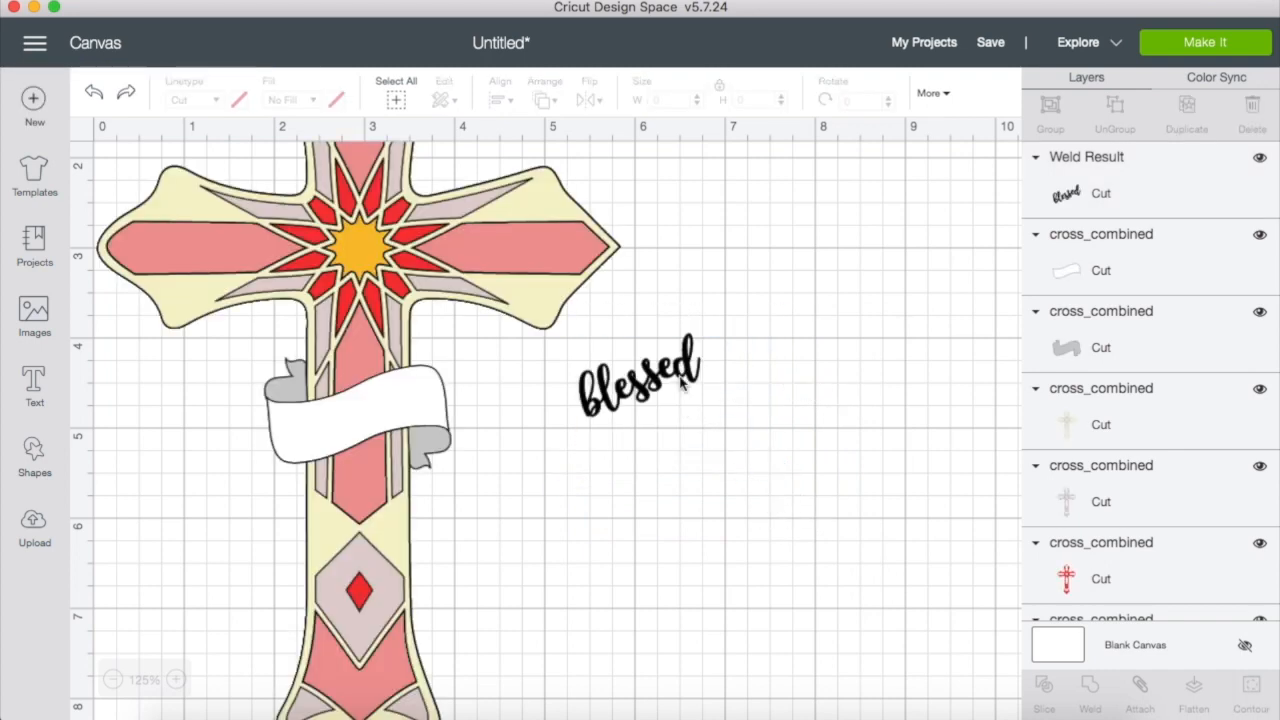
# Move the enlarged "blessed" back onto the banner and fine-tune its position so it sits centered.
pyautogui.moveTo(648, 388); pyautogui.dragTo(370, 425)
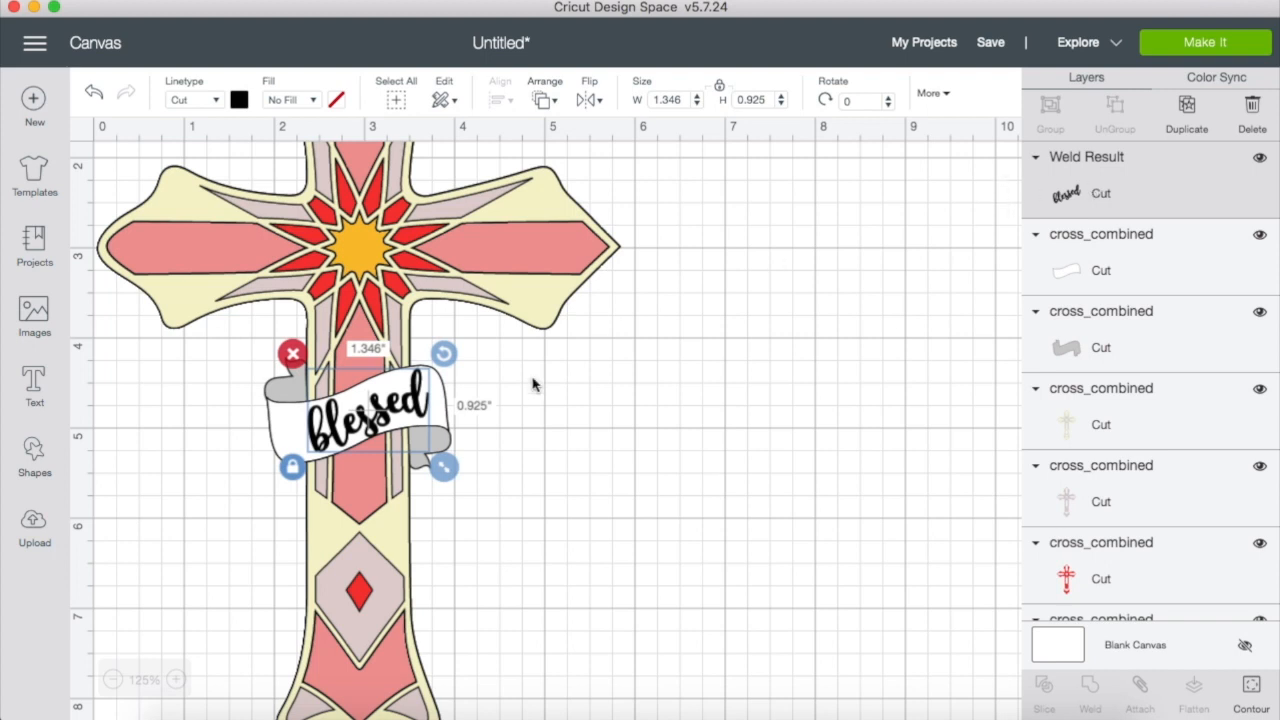
pyautogui.press('Left')
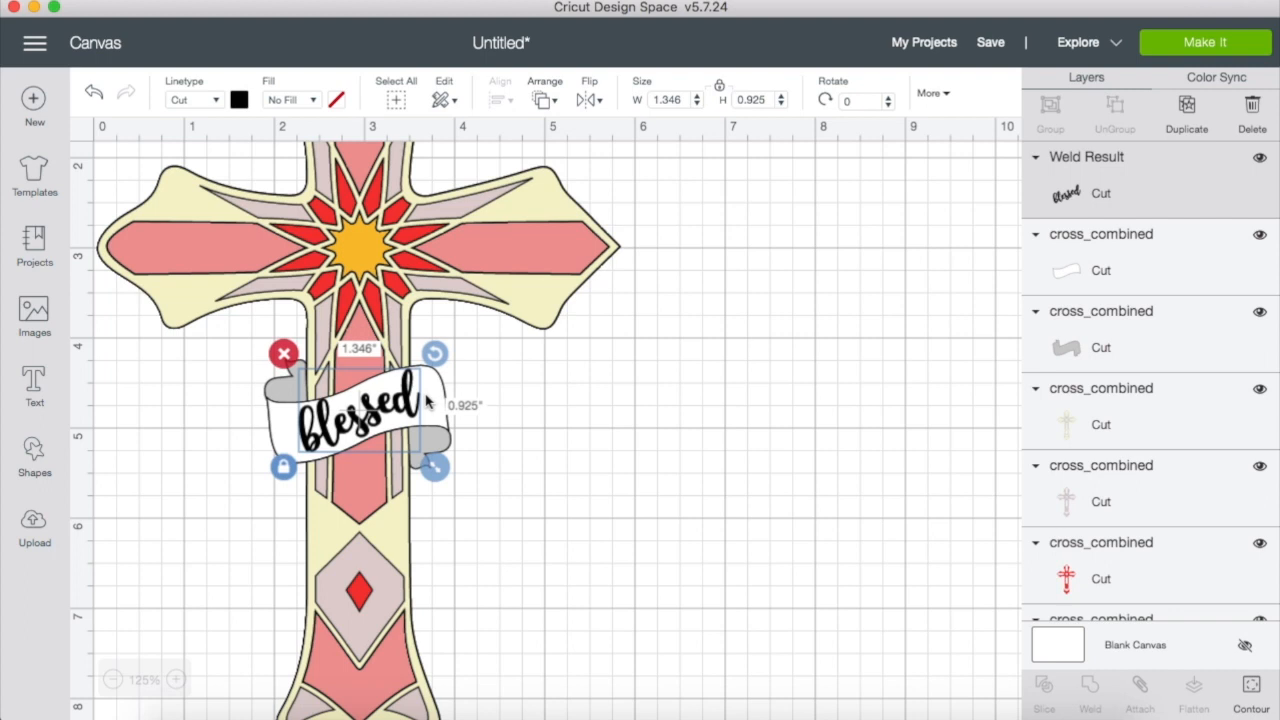
pyautogui.moveTo(351, 422); pyautogui.dragTo(358, 420)
pyautogui.click(650, 421)
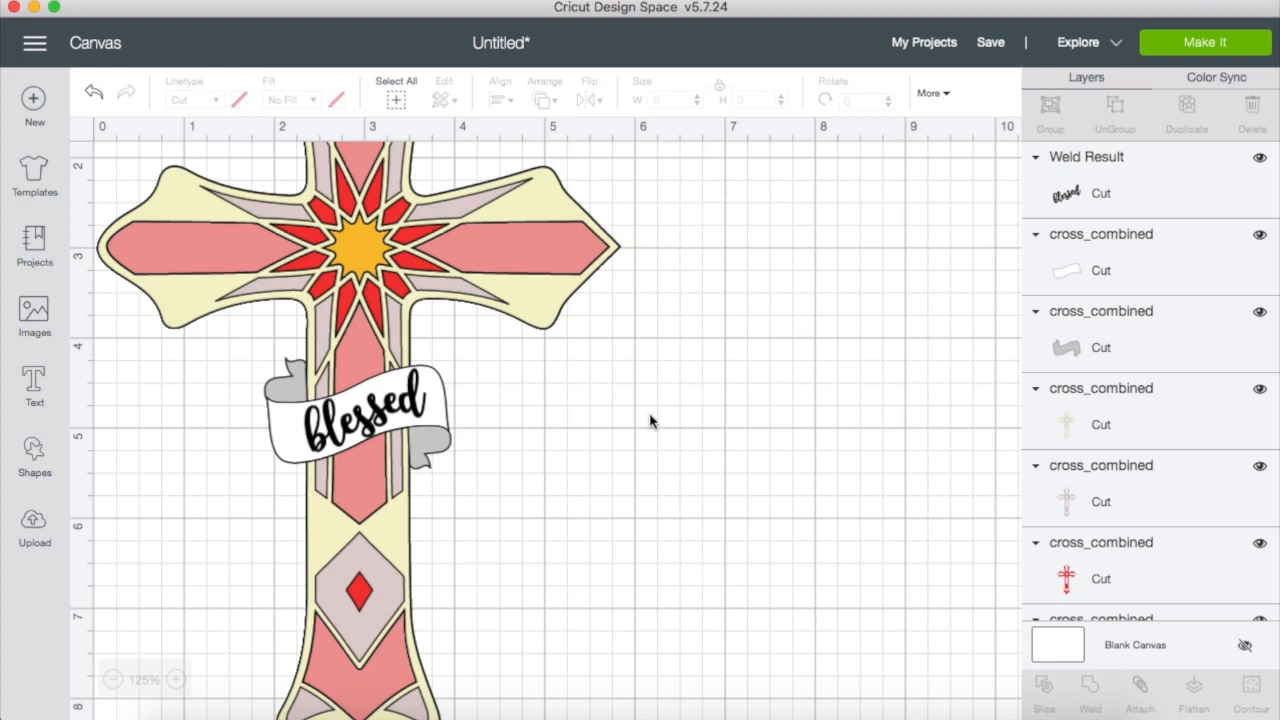
# Examine the banner at 175% zoom and identify the welded "blessed" and white banner layers.
pyautogui.click(176, 680)
pyautogui.click(176, 680)
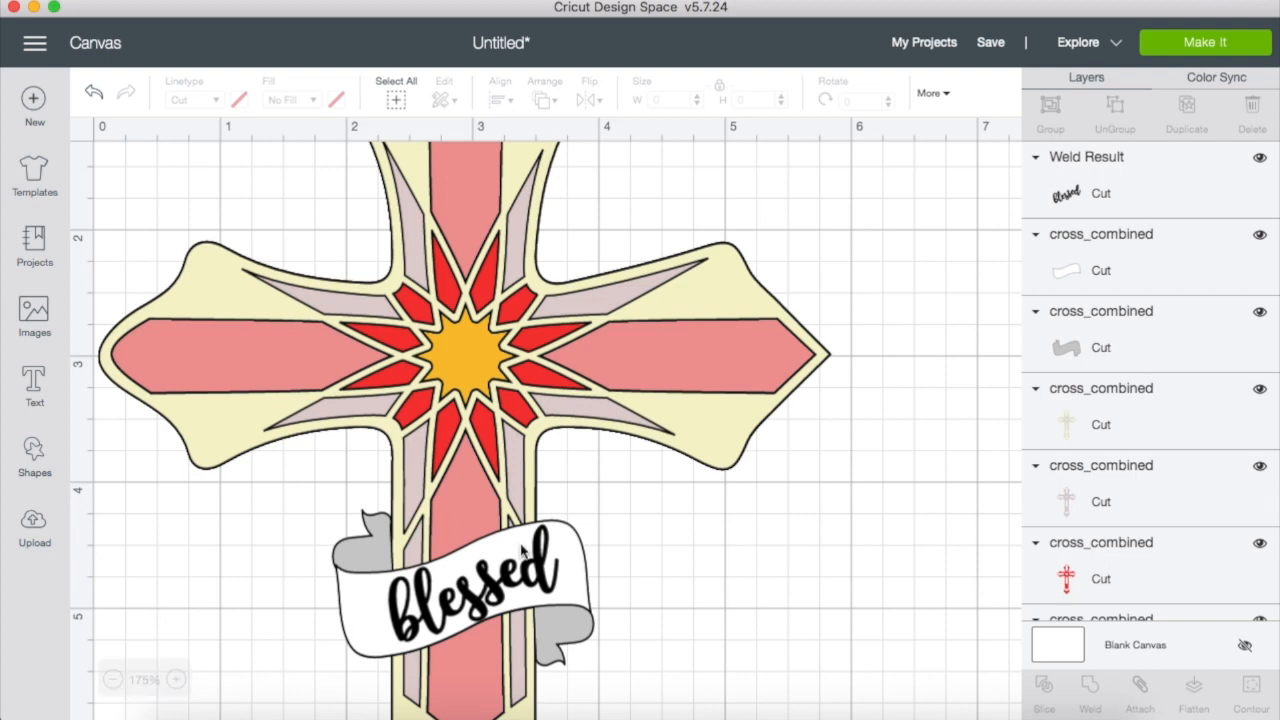
pyautogui.scroll(-3, 520, 550)
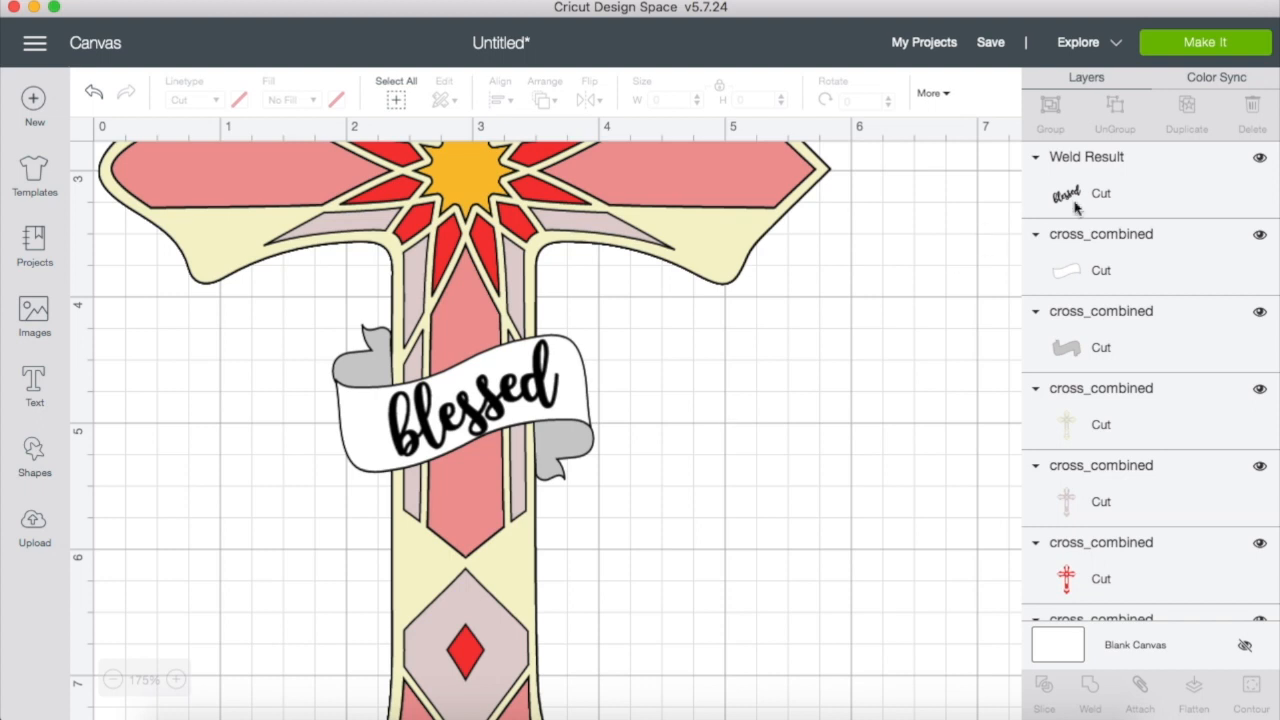
pyautogui.click(1108, 194)
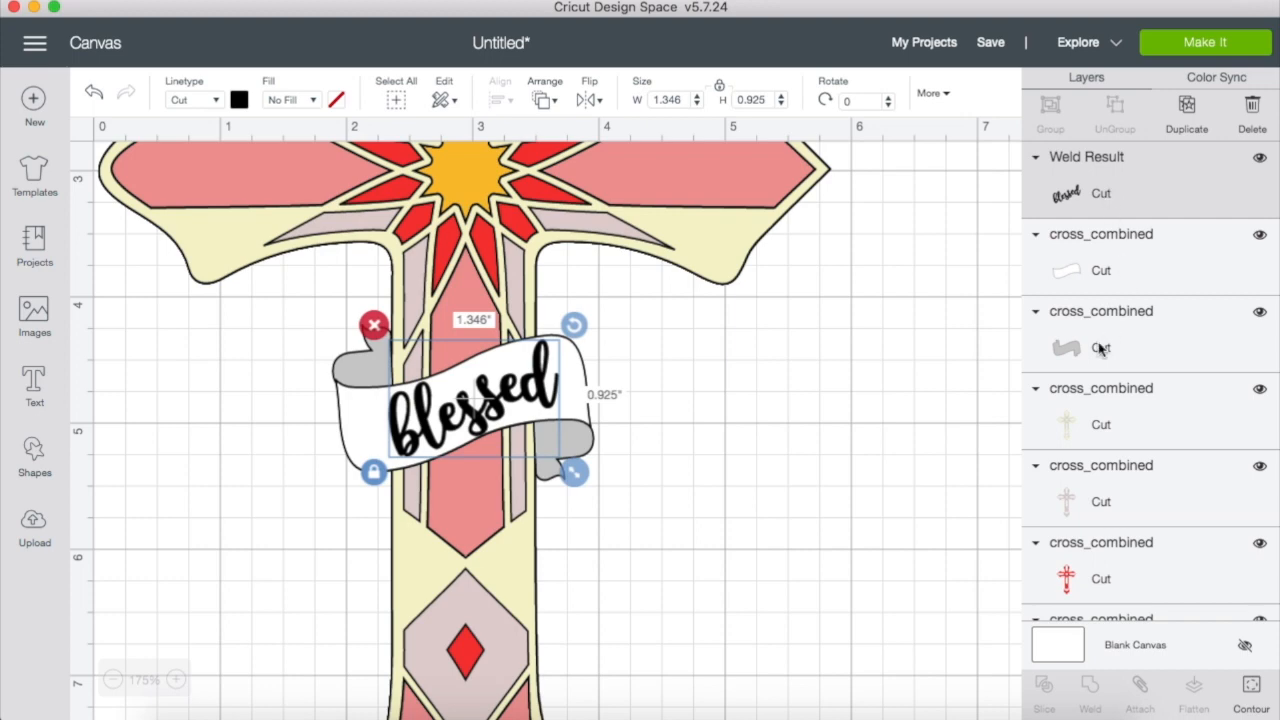
pyautogui.click(1080, 276)
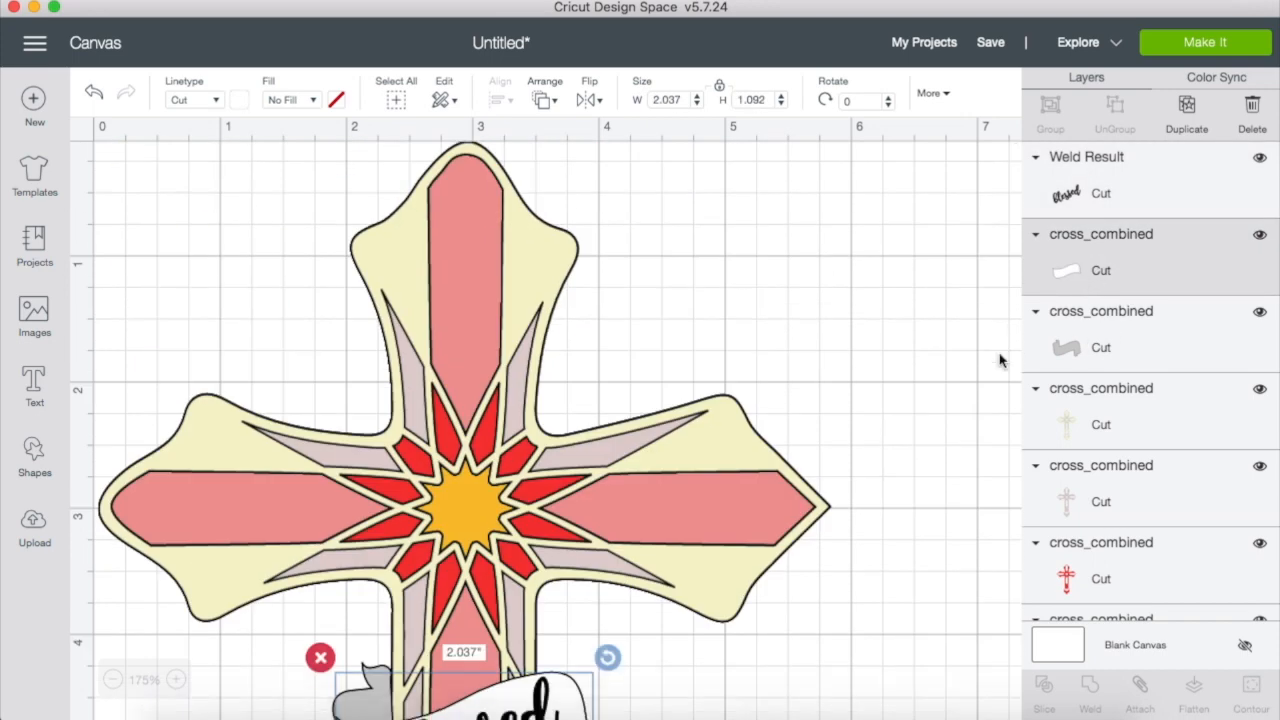
pyautogui.scroll(-10, 1000, 360)
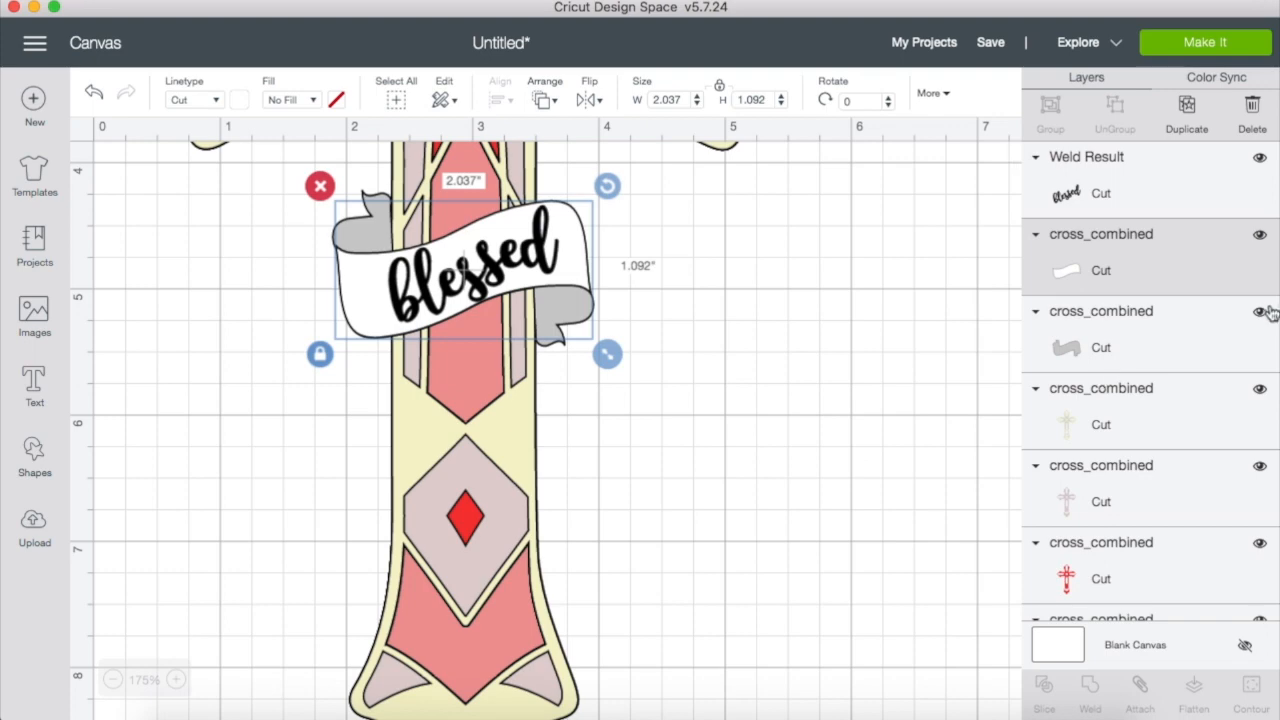
# Hide the grey banner layer and all five colored cross layers of cross_combined.
pyautogui.click(1262, 312)
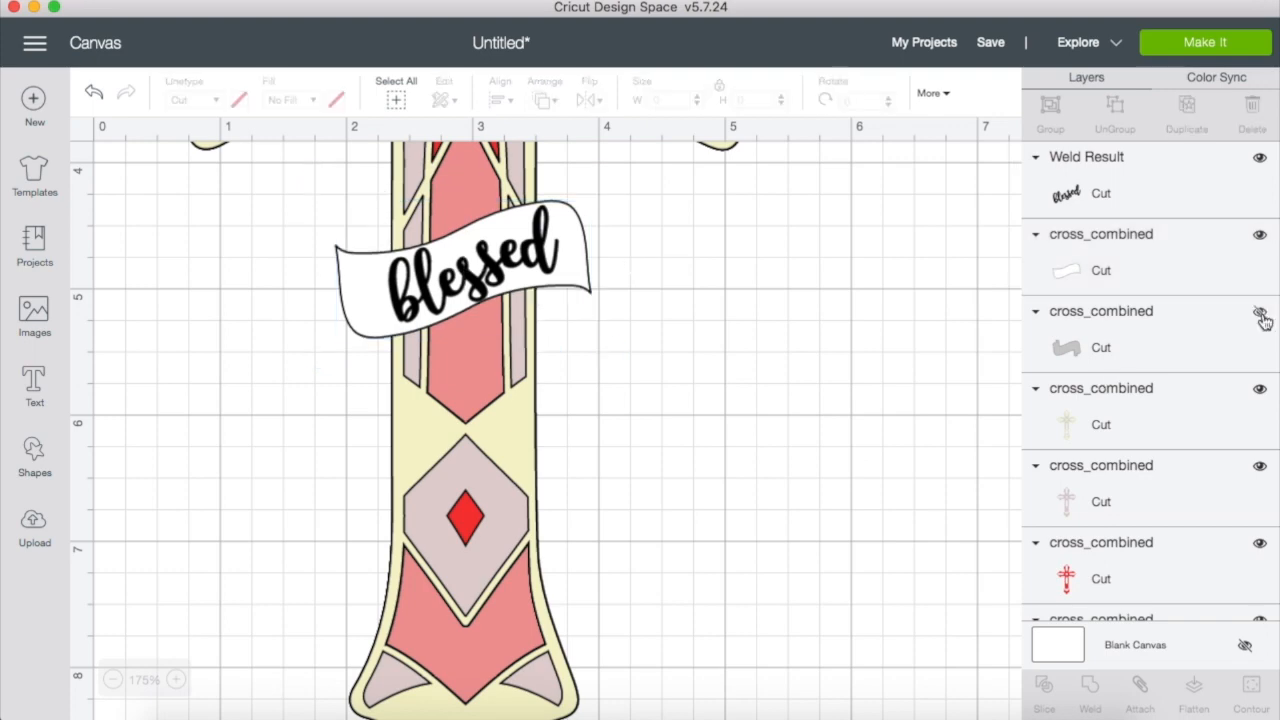
pyautogui.click(1260, 392)
pyautogui.click(1260, 469)
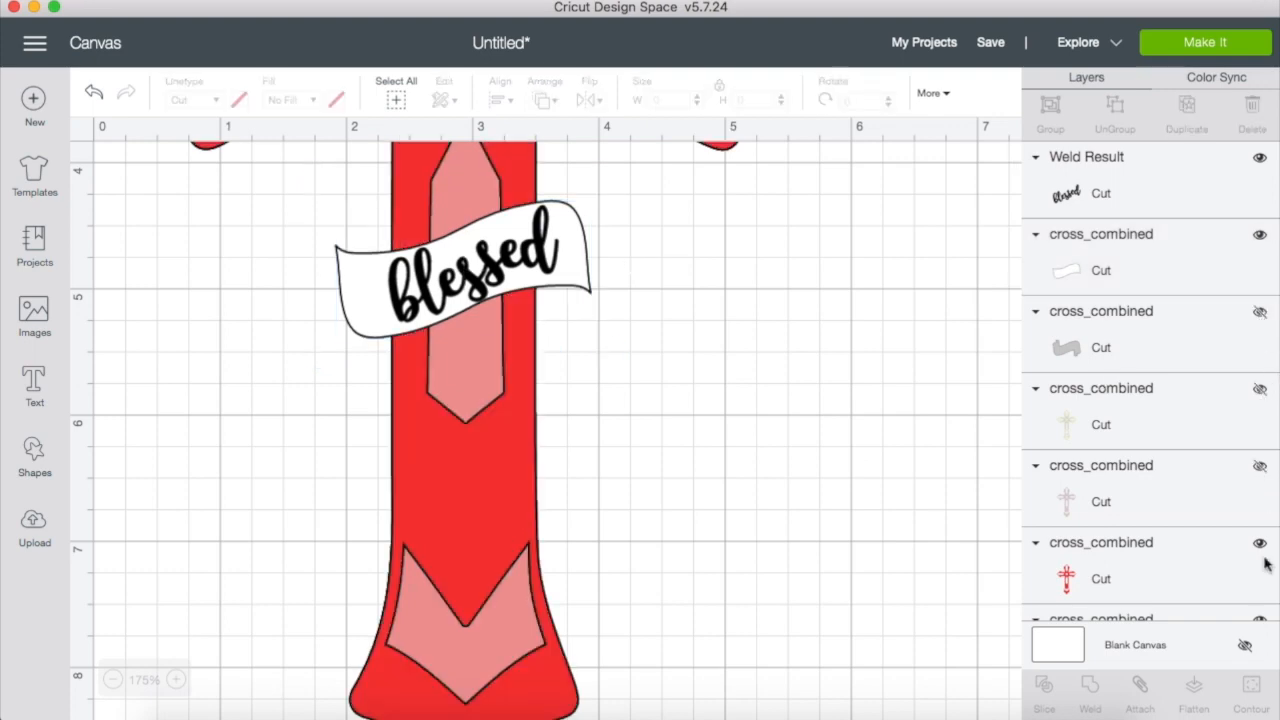
pyautogui.click(1263, 560)
pyautogui.click(1260, 544)
pyautogui.scroll(-3, 1250, 530)
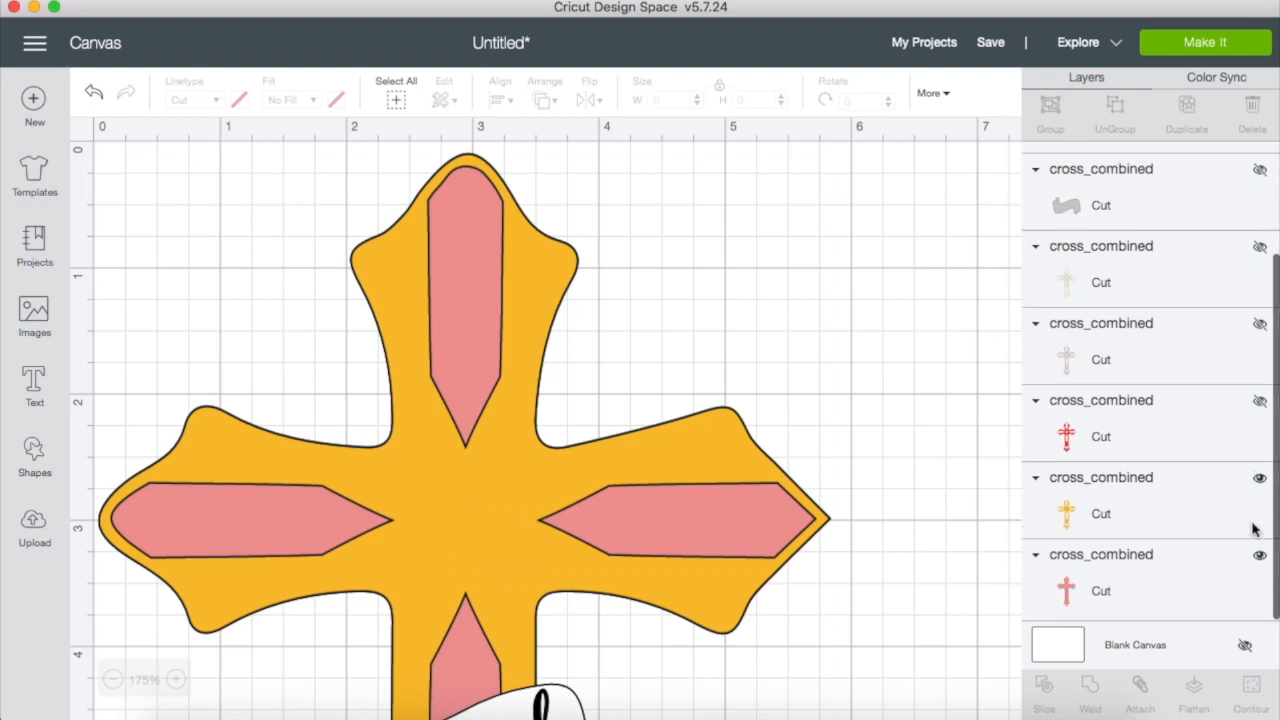
pyautogui.click(1260, 478)
pyautogui.click(1259, 556)
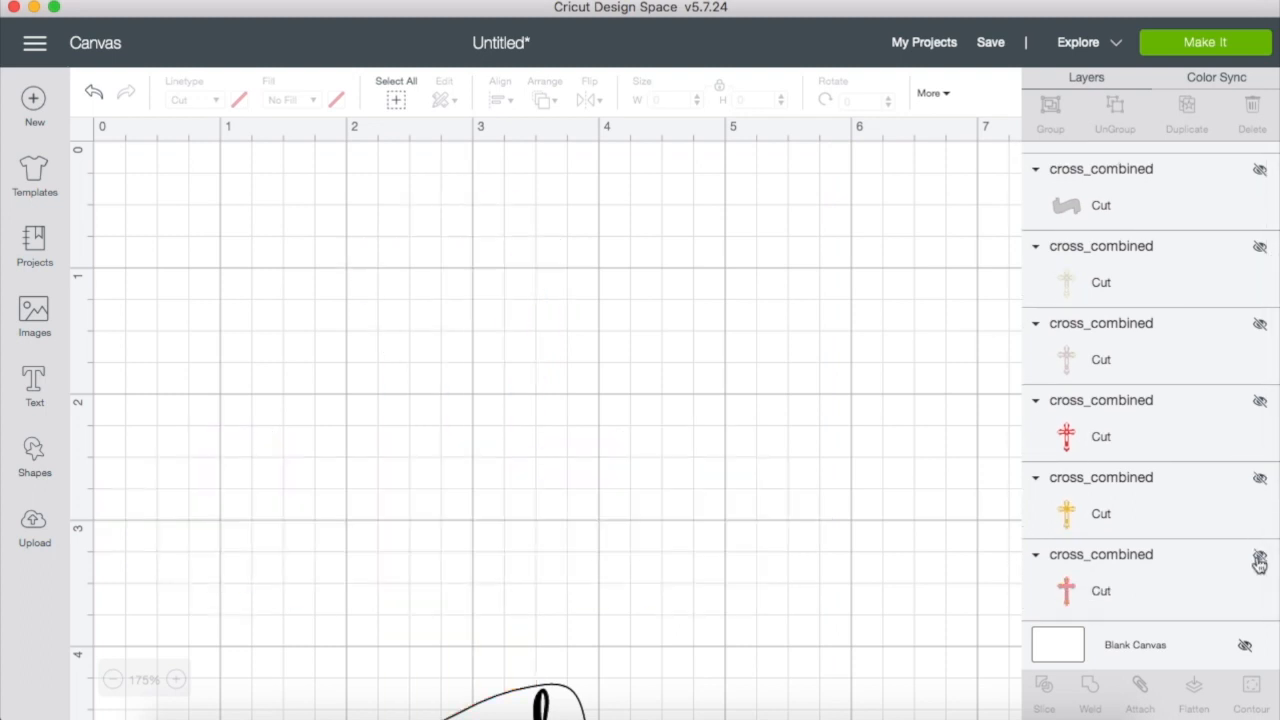
pyautogui.scroll(-10, 877, 523)
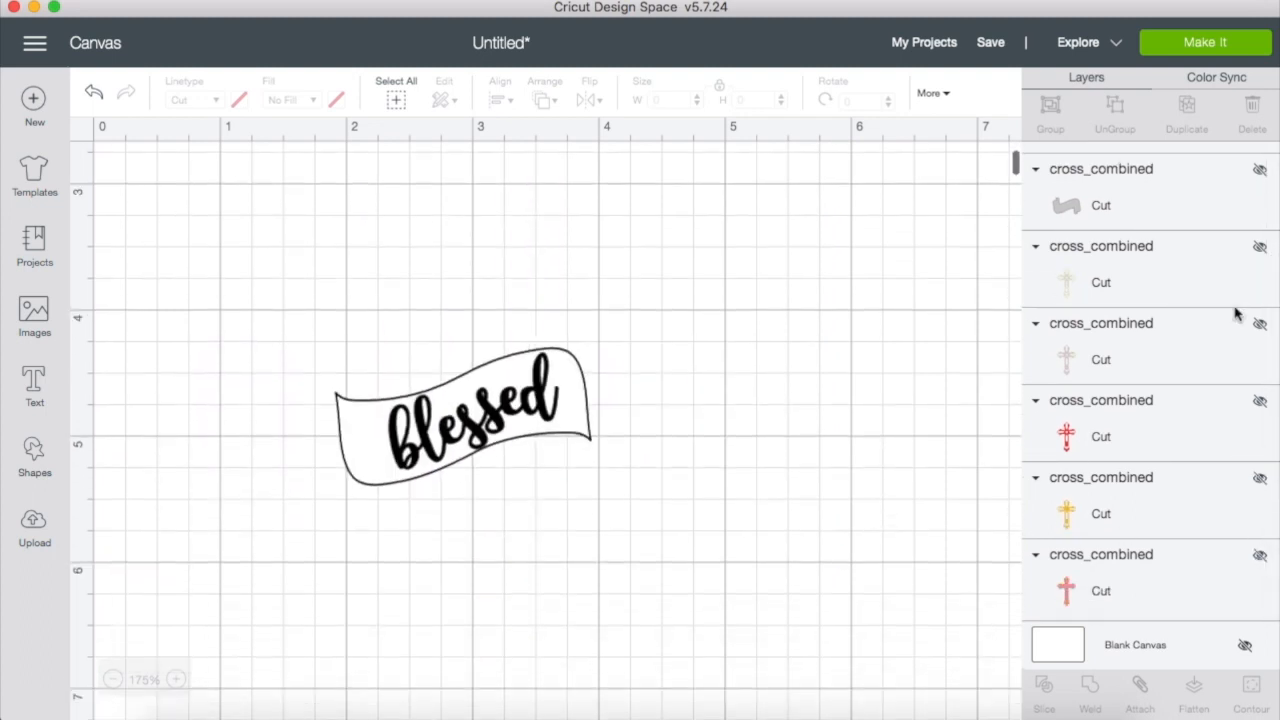
# Select the welded "blessed" together with the white banner and slice them.
pyautogui.scroll(3, 1176, 242)
pyautogui.click(1110, 226)
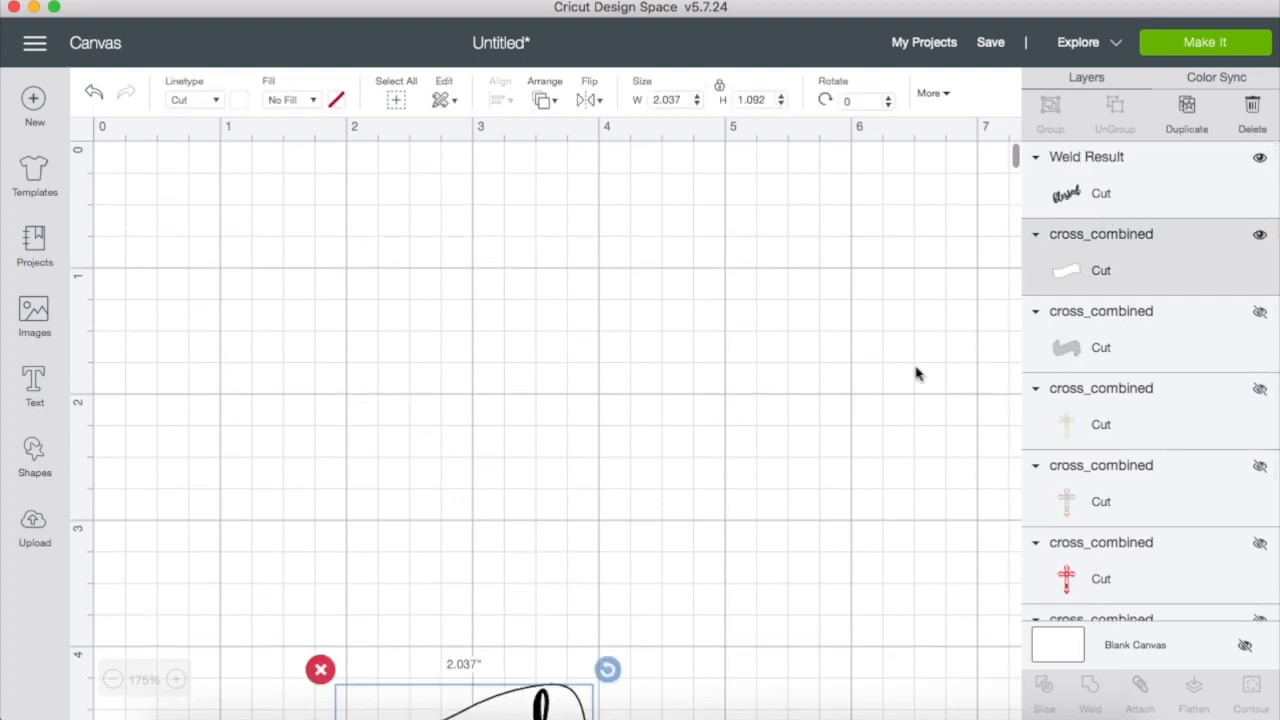
pyautogui.click(1092, 170)
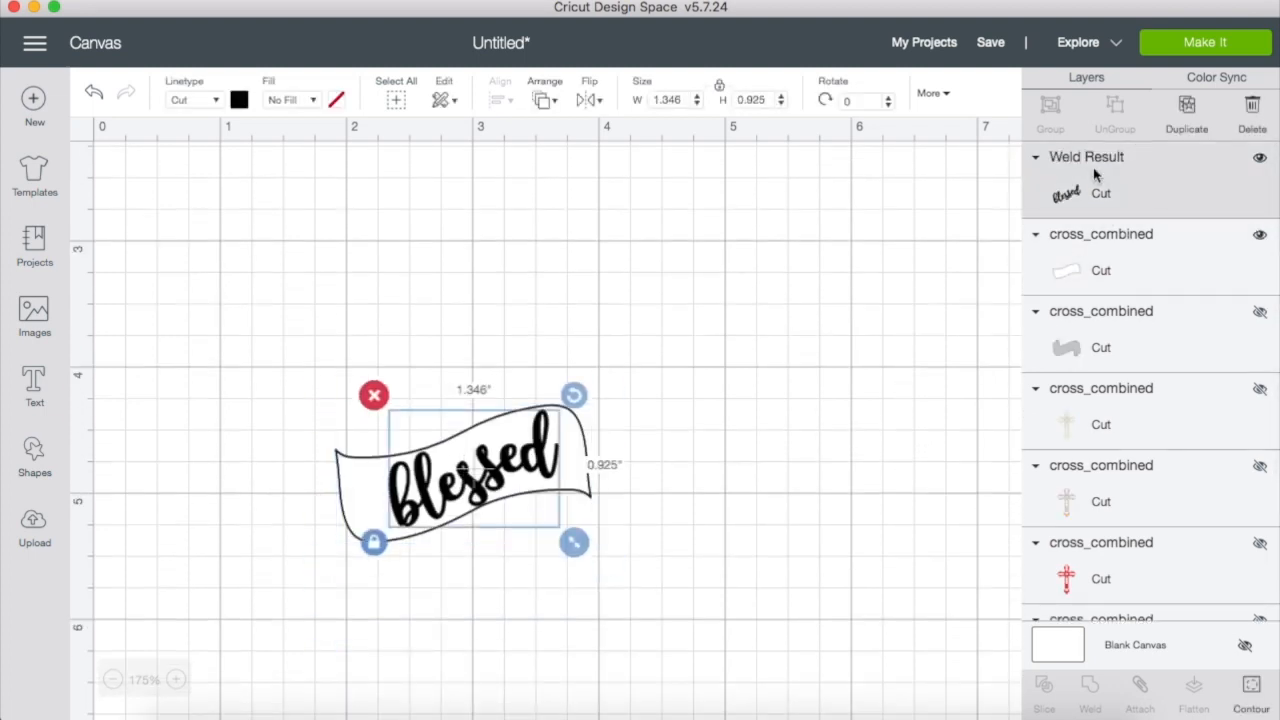
pyautogui.click(1108, 253)
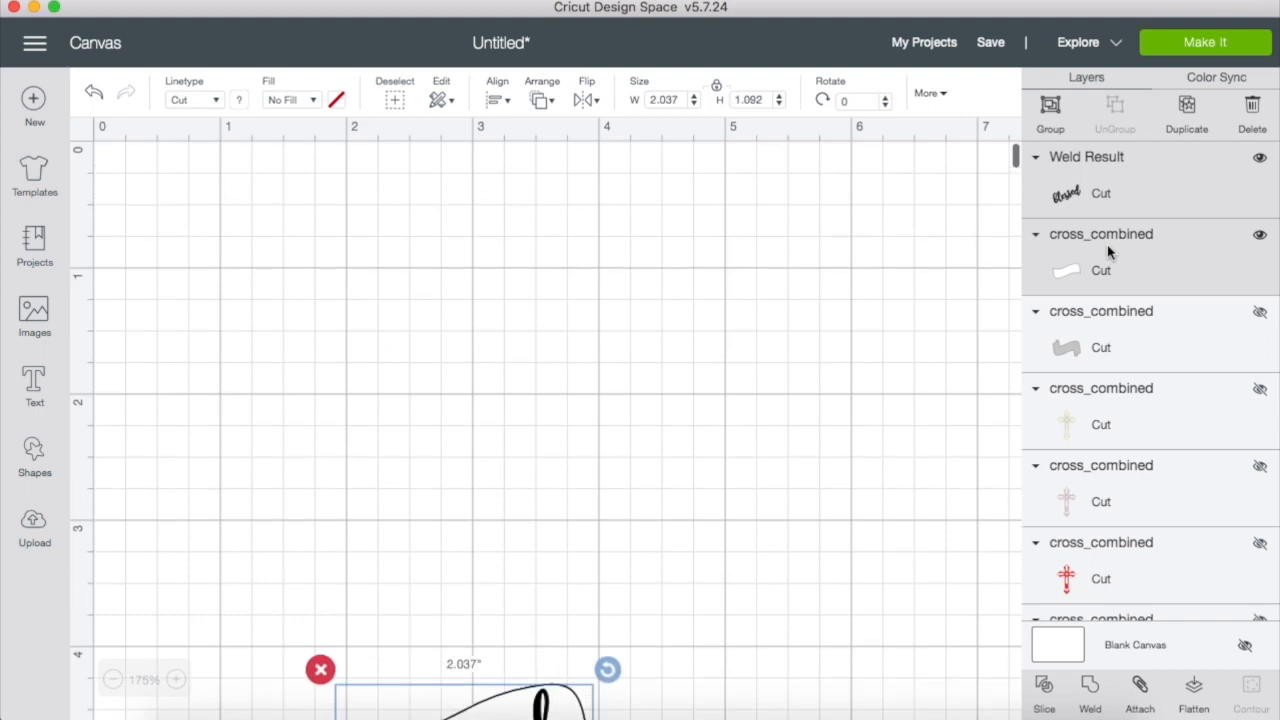
pyautogui.scroll(-2, 830, 467)
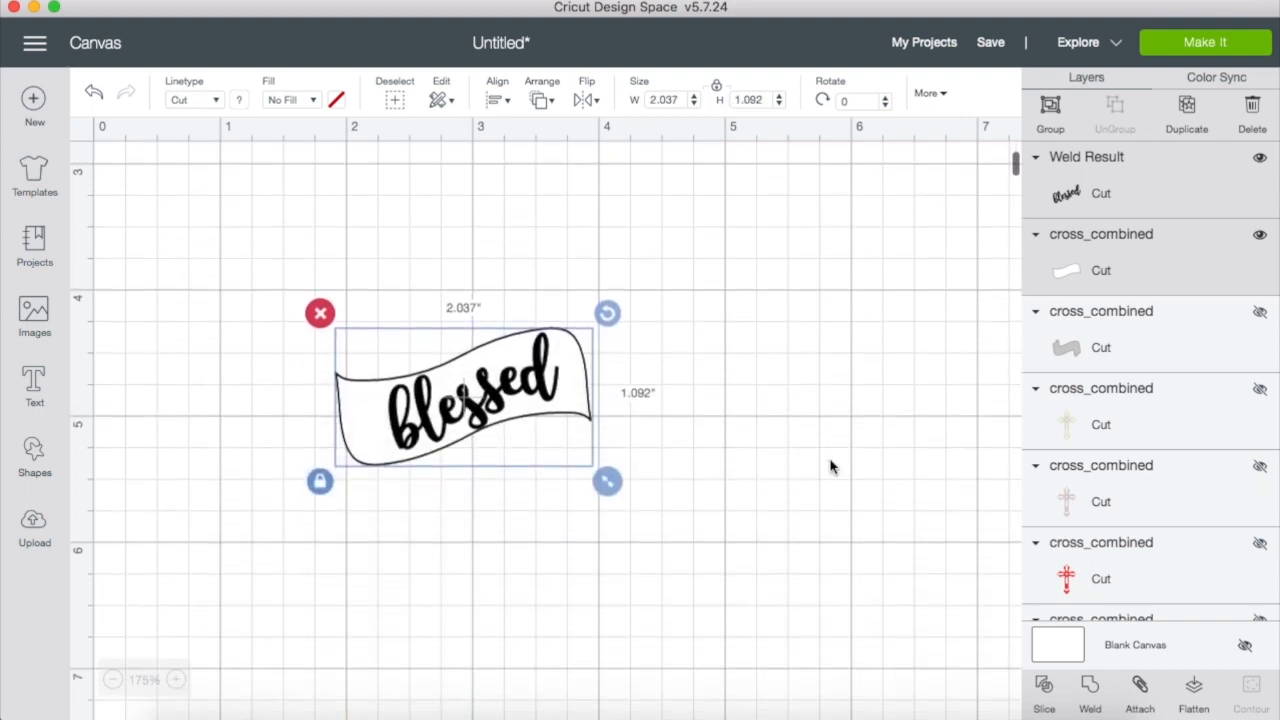
pyautogui.click(1045, 700)
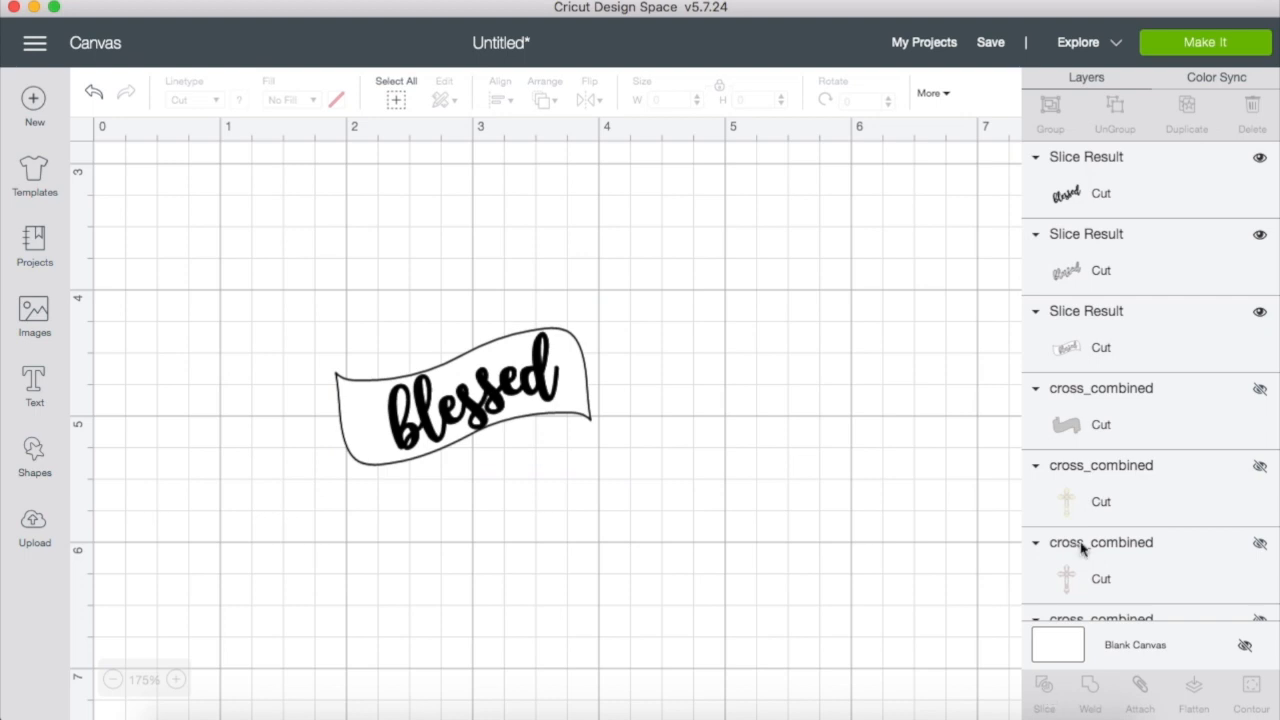
# Move the black "blessed" slice and the white "blessed" cut-out away from the banner onto empty canvas.
pyautogui.click(1068, 212)
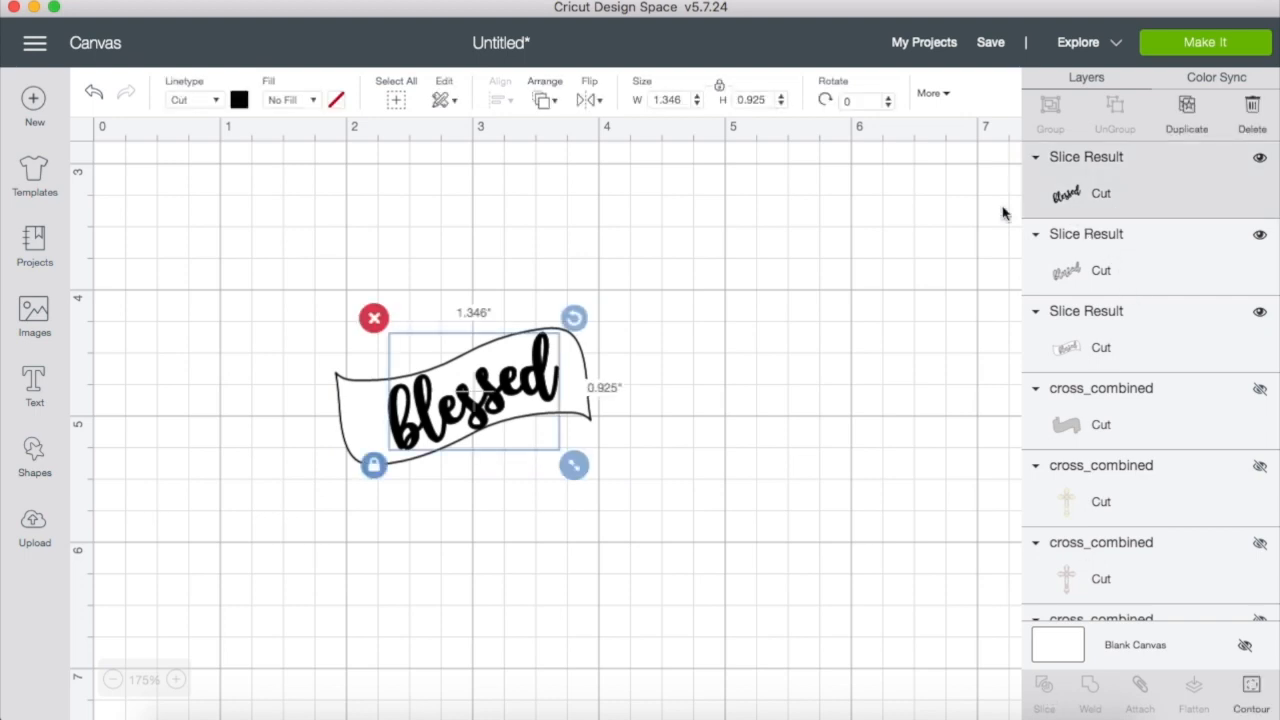
pyautogui.moveTo(481, 415); pyautogui.dragTo(798, 267)
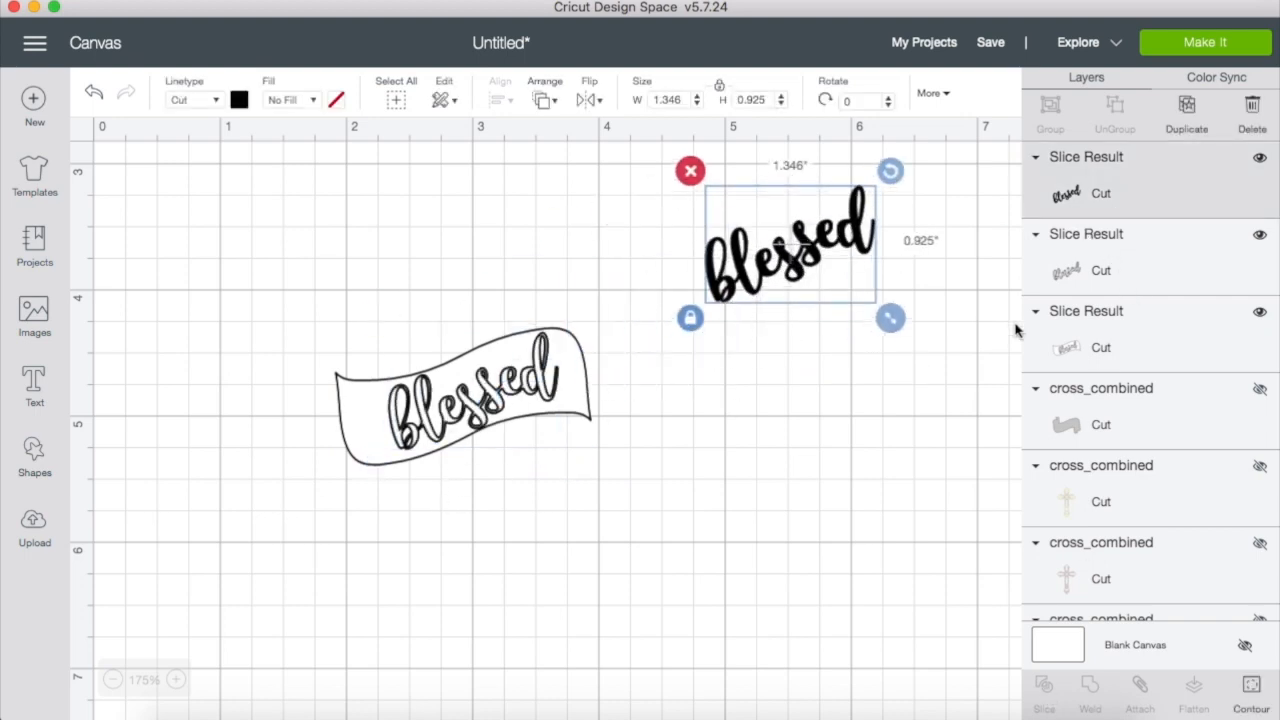
pyautogui.click(1068, 283)
pyautogui.moveTo(510, 392); pyautogui.dragTo(862, 322)
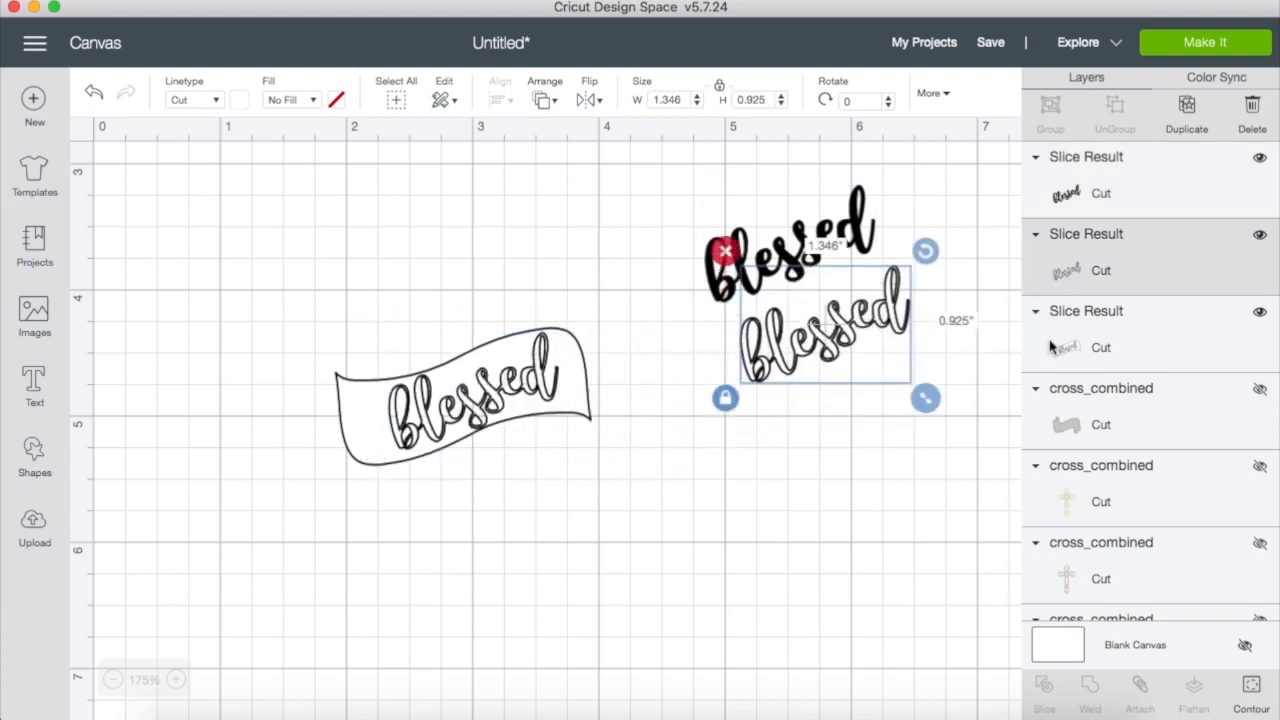
# Try moving the sliced white banner to inspect its cut-out letters, and undo the move.
pyautogui.click(1053, 345)
pyautogui.moveTo(503, 370)
pyautogui.mouseDown()
pyautogui.moveTo(583, 346)
pyautogui.moveTo(501, 378)
pyautogui.mouseUp()
pyautogui.press('super+z')
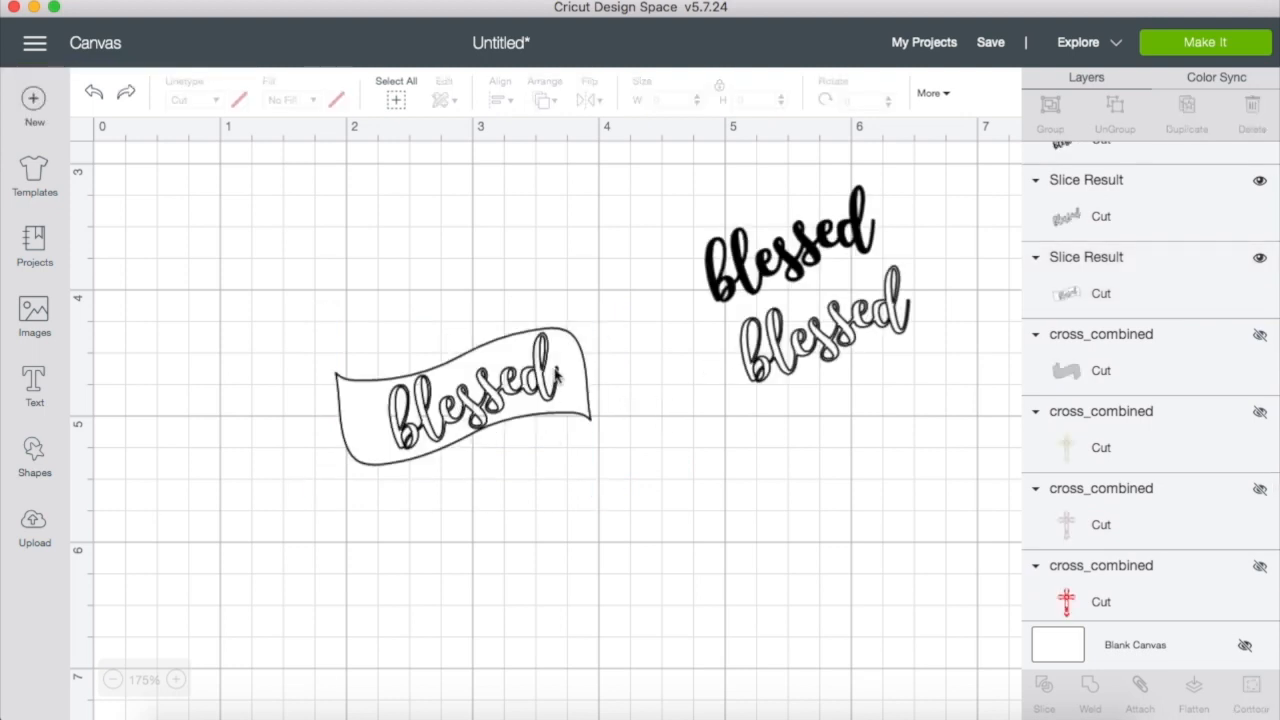
pyautogui.click(555, 405)
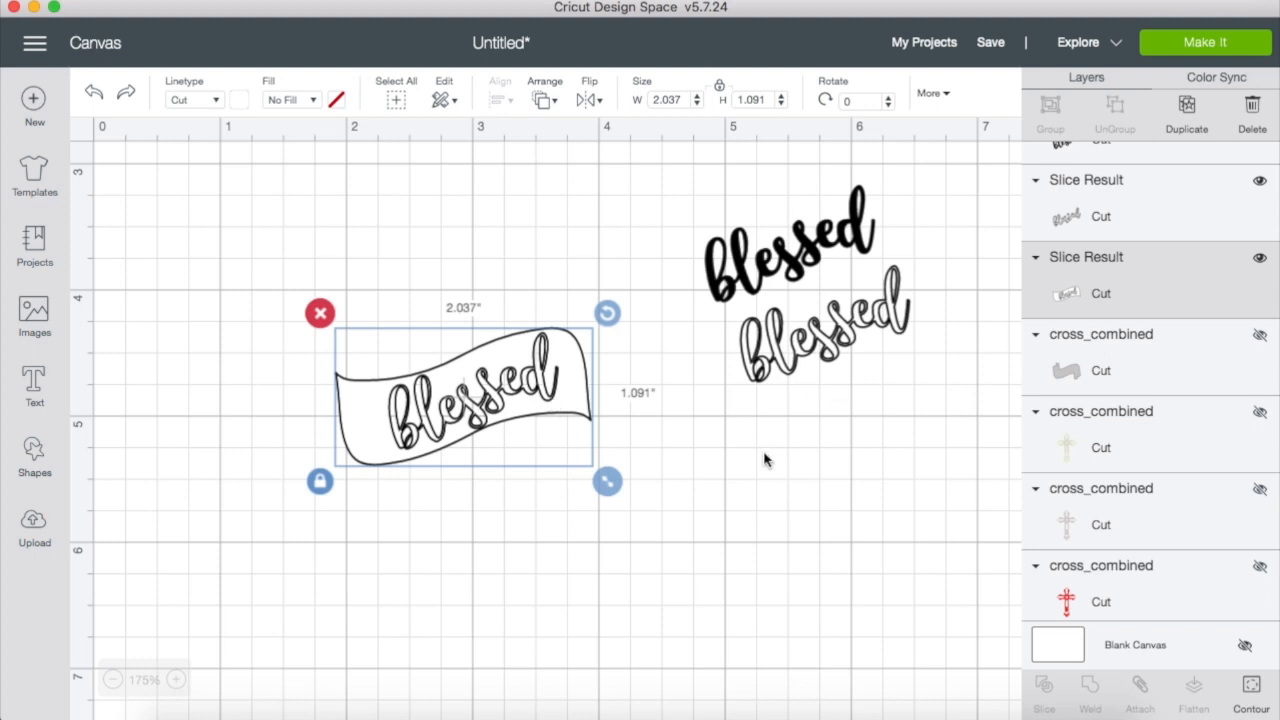
pyautogui.click(811, 437)
# Hide the two loose "blessed" slice results beside the banner.
pyautogui.scroll(4, 858, 344)
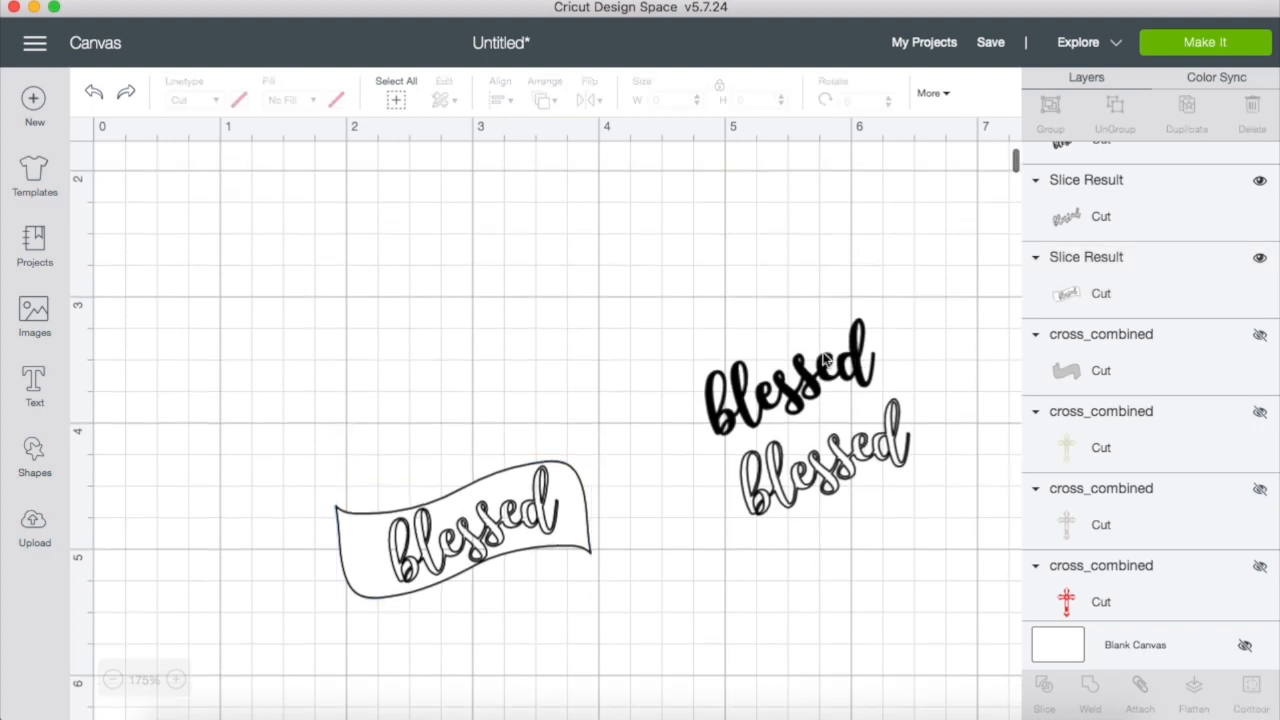
pyautogui.click(822, 360)
pyautogui.click(810, 502)
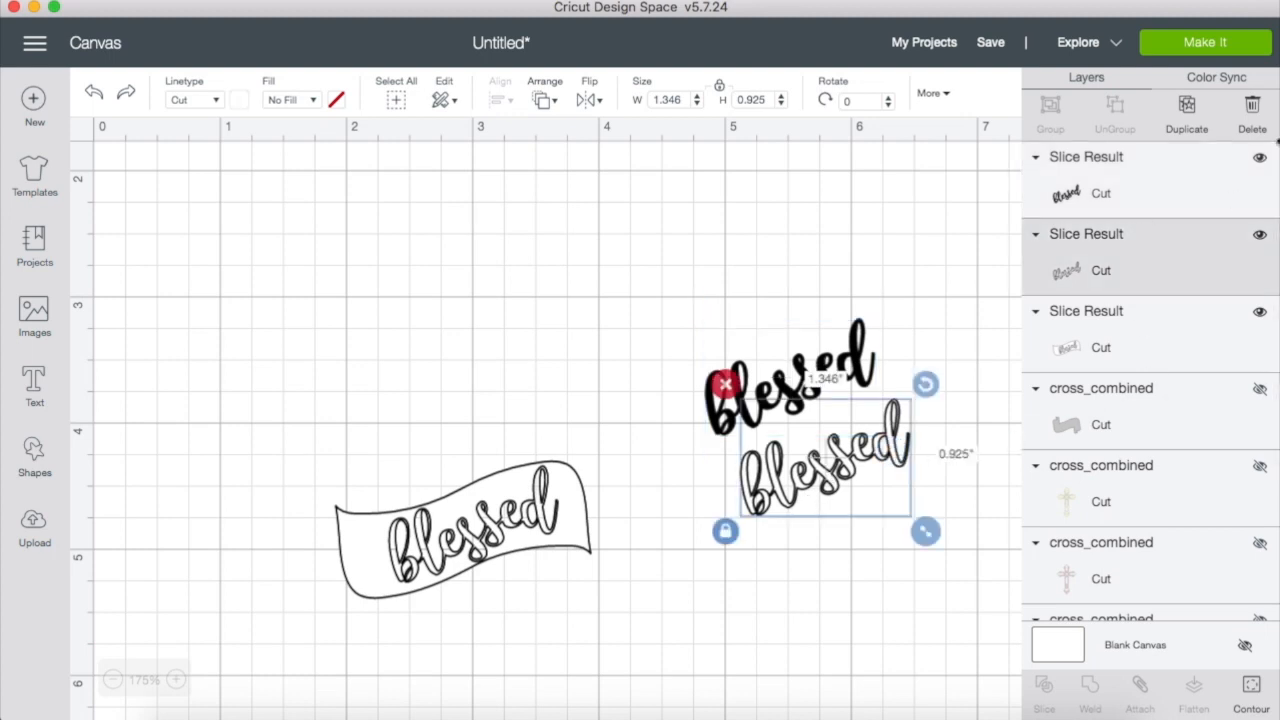
pyautogui.click(1259, 158)
pyautogui.click(1260, 234)
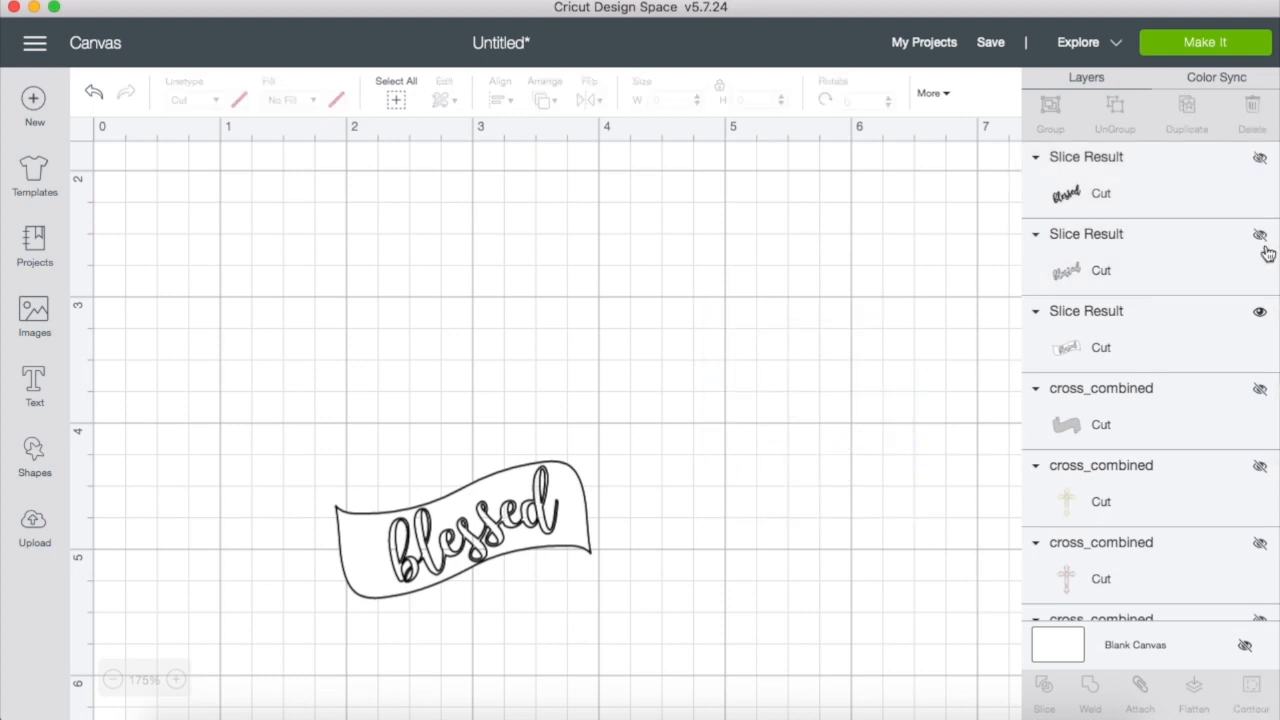
# Show the cream, mauve, red, gold and pink cross_combined layers again and clear the selection.
pyautogui.scroll(-1, 1224, 428)
pyautogui.scroll(-2, 1224, 428)
pyautogui.click(1260, 359)
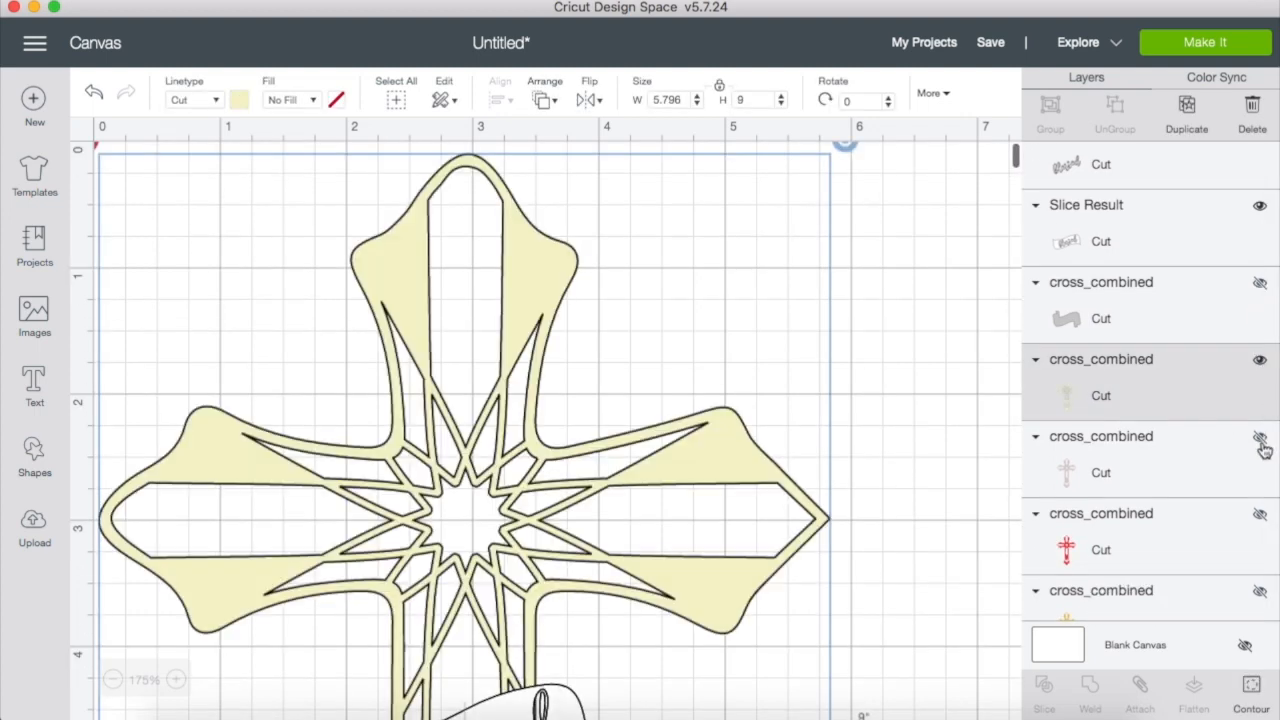
pyautogui.click(1260, 436)
pyautogui.click(1260, 514)
pyautogui.scroll(-3, 1263, 522)
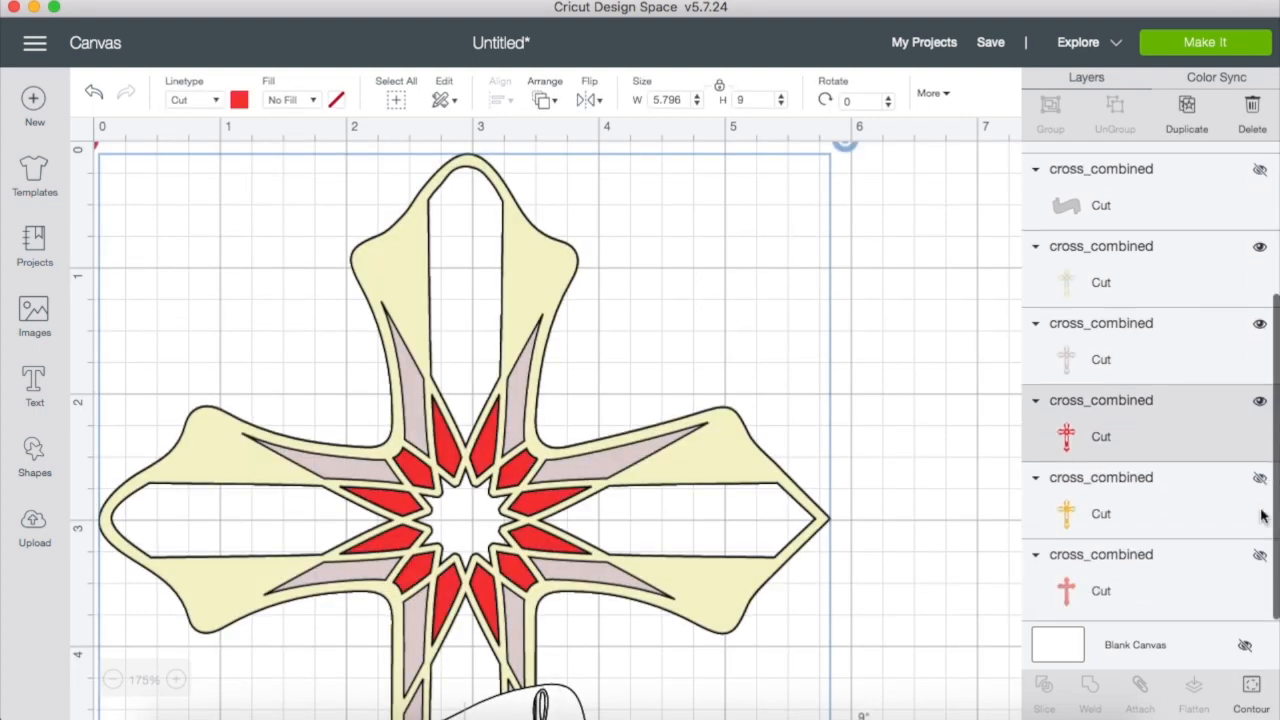
pyautogui.click(1260, 479)
pyautogui.click(1260, 556)
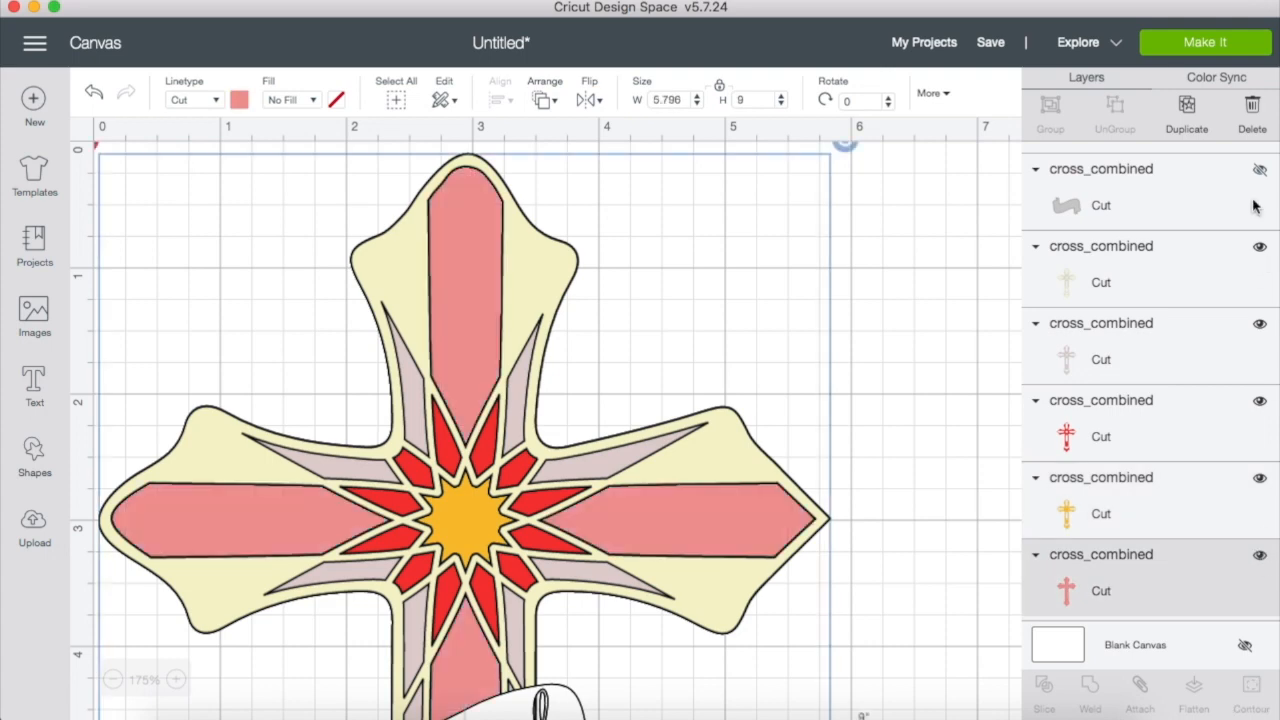
pyautogui.press('Escape')
# Show the grey banner layer behind the sliced "blessed" banner.
pyautogui.scroll(-6, 841, 453)
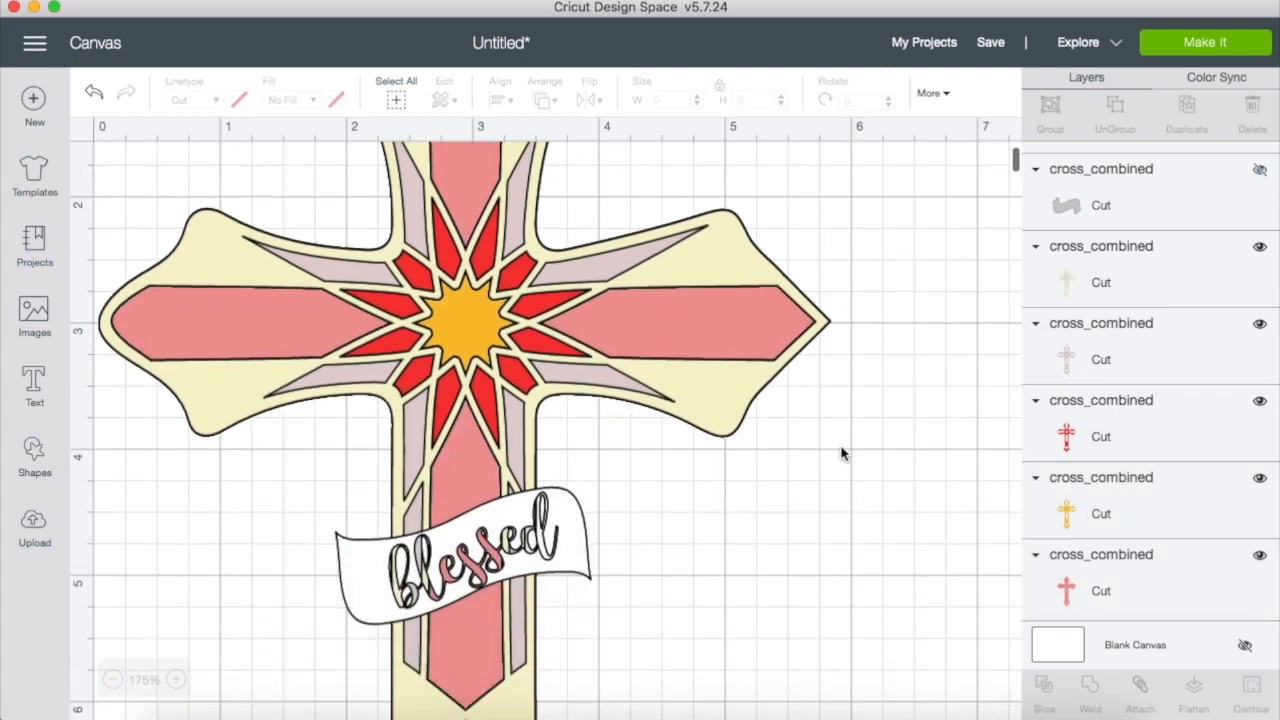
pyautogui.scroll(2, 1240, 280)
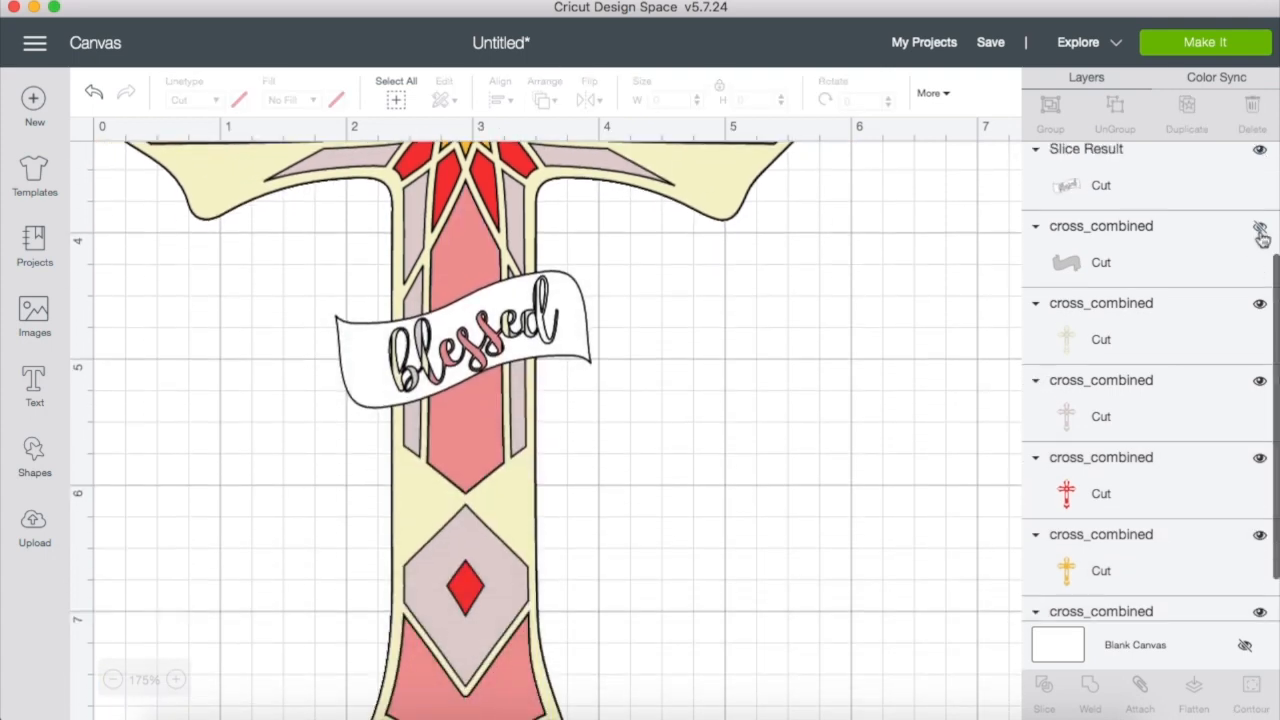
pyautogui.click(1259, 230)
pyautogui.scroll(-5, 920, 523)
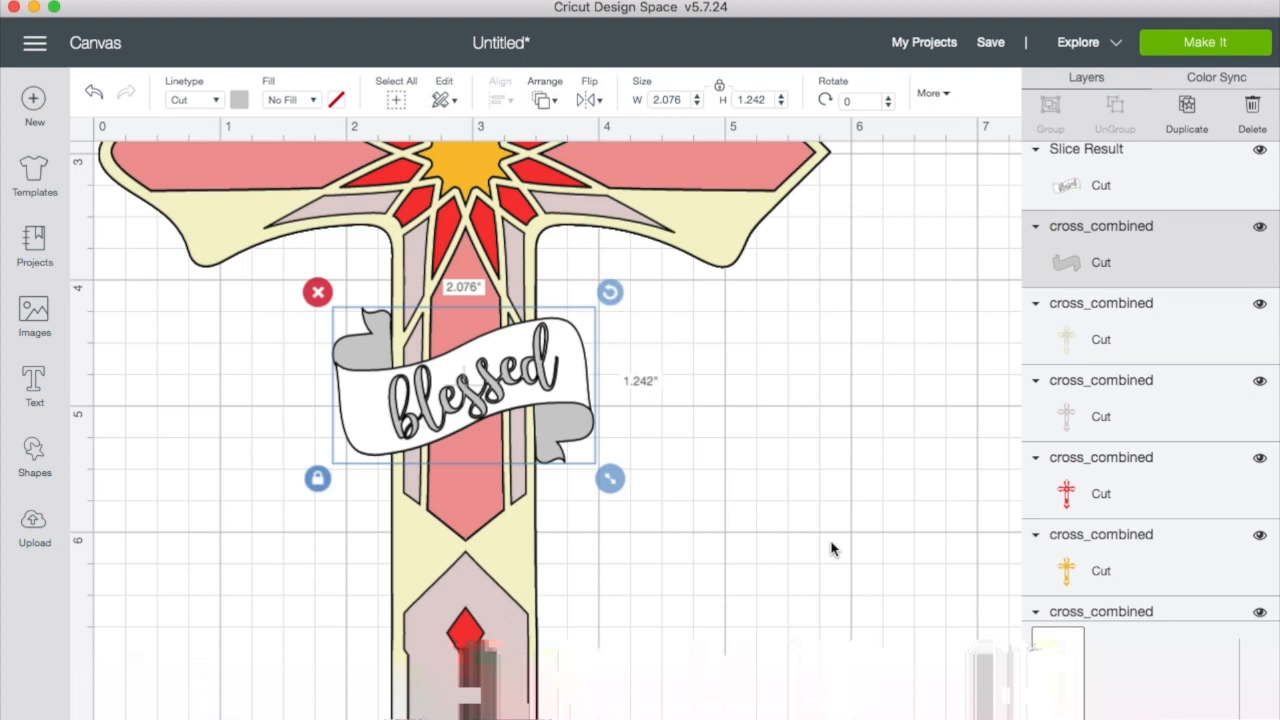
# Try shifting the sliced white banner over its grey backing, and restore its position.
pyautogui.scroll(5, 1236, 198)
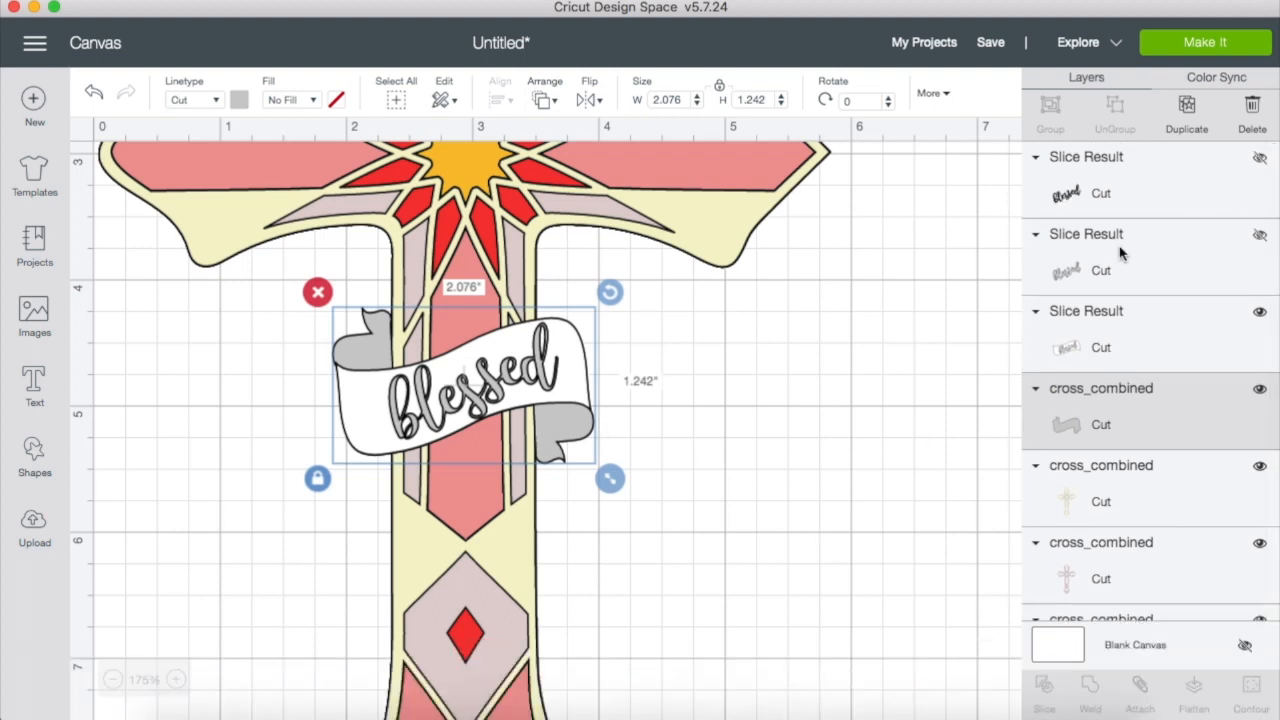
pyautogui.click(1010, 278)
pyautogui.moveTo(430, 396)
pyautogui.mouseDown()
pyautogui.moveTo(603, 378)
pyautogui.moveTo(428, 393)
pyautogui.mouseUp()
pyautogui.click(863, 443)
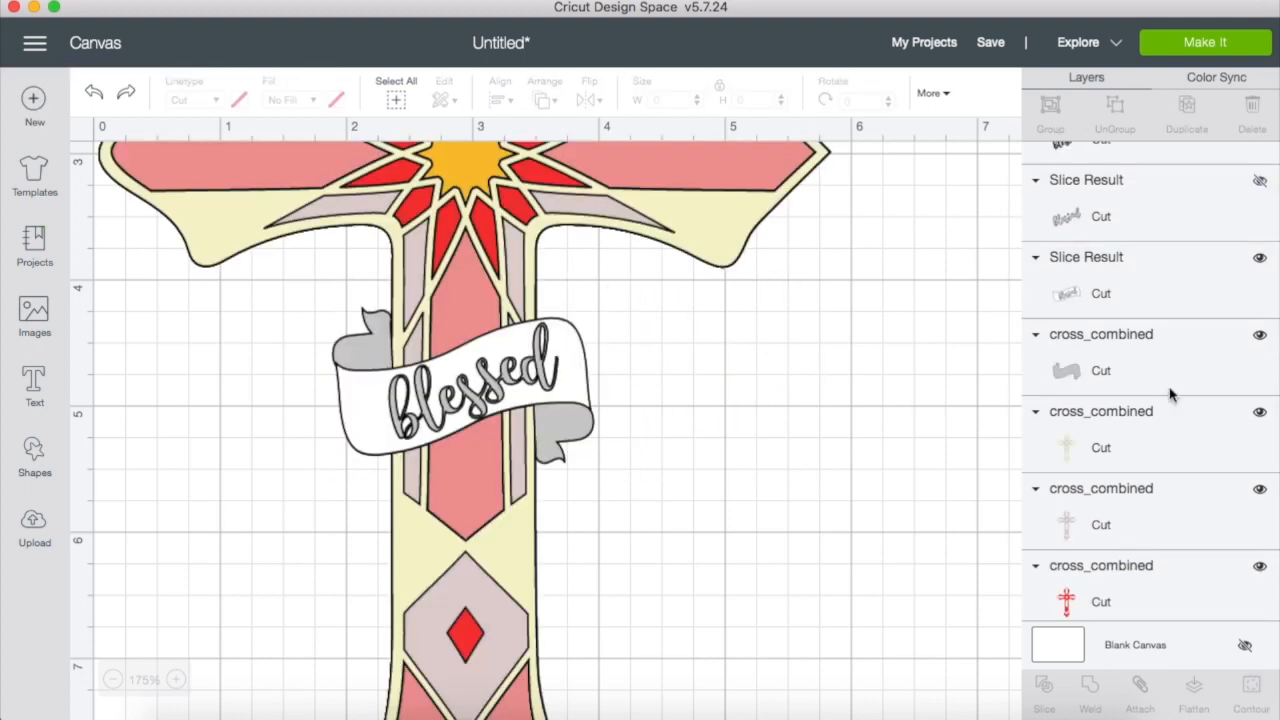
# Hide and show the grey banner layer again to compare the cut-out lettering with and without its backing.
pyautogui.scroll(-1, 1117, 388)
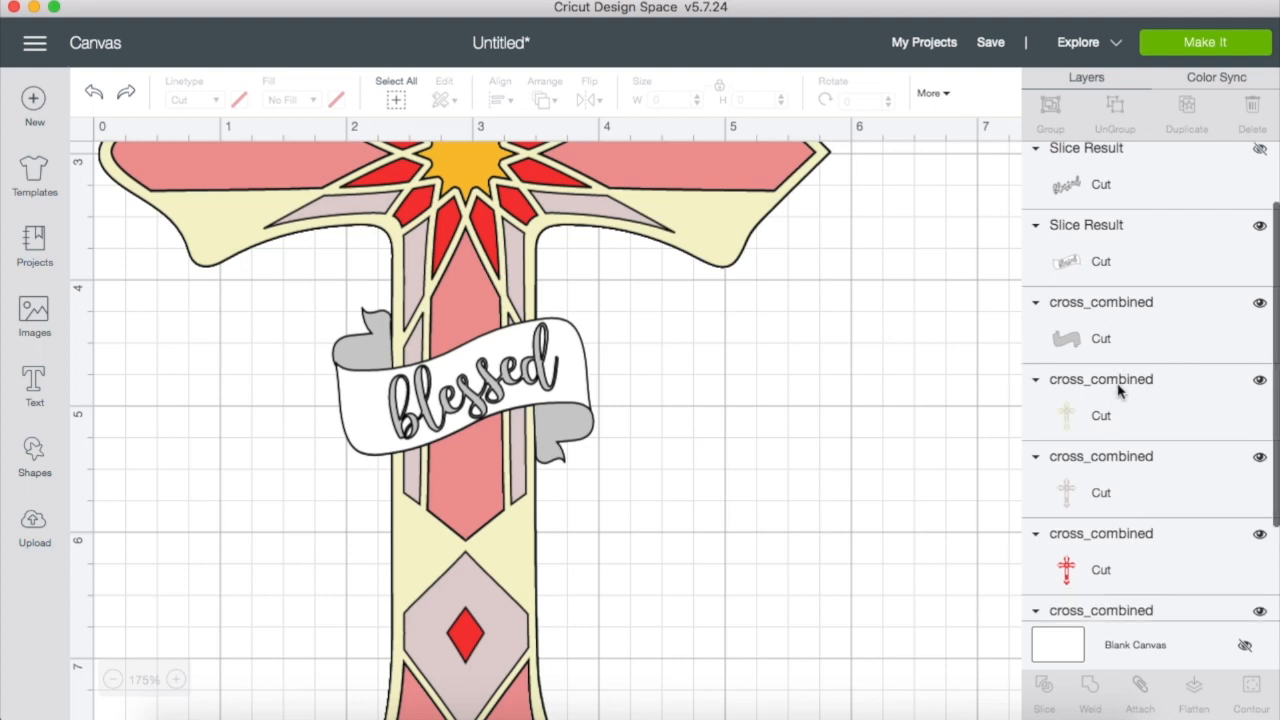
pyautogui.click(1259, 304)
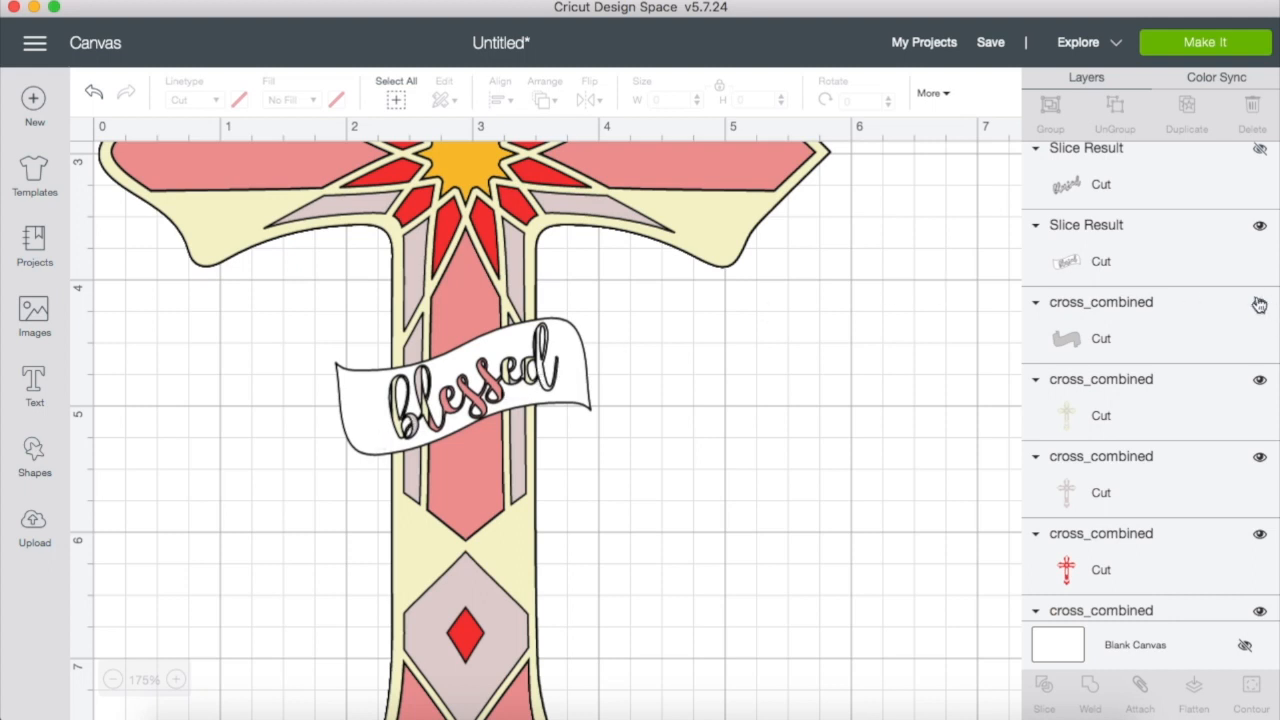
pyautogui.click(1213, 330)
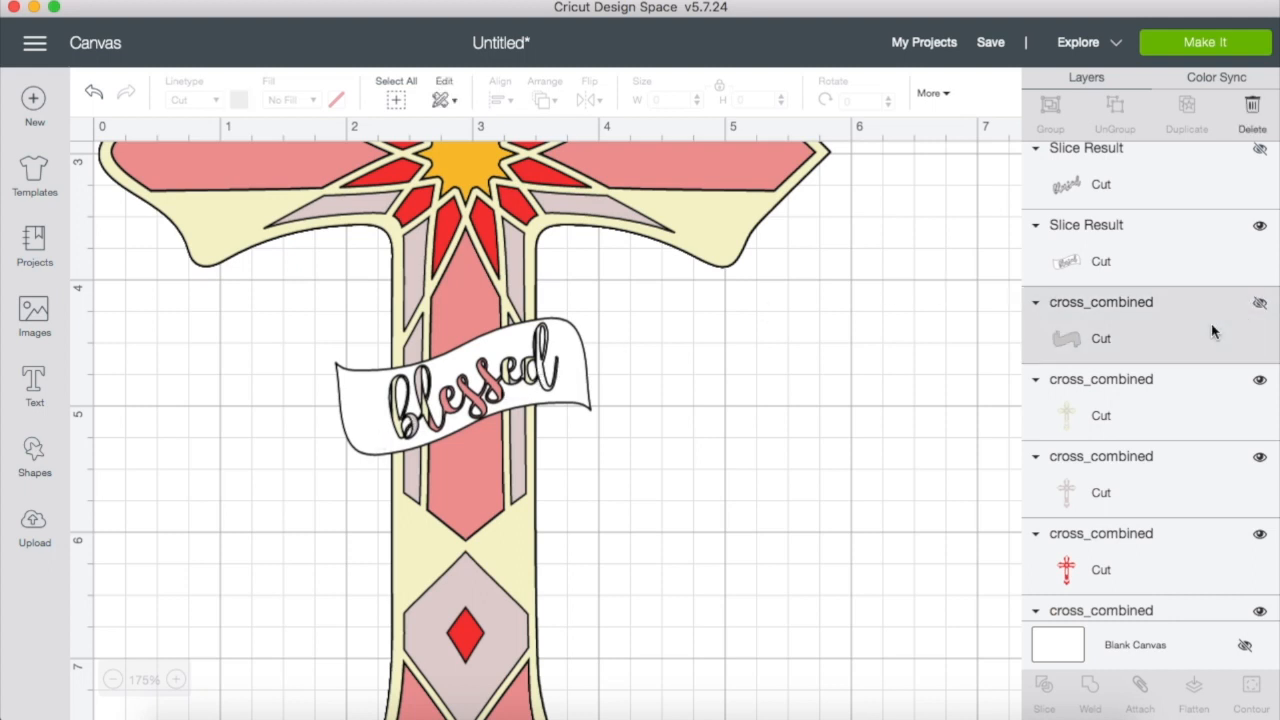
pyautogui.click(1260, 303)
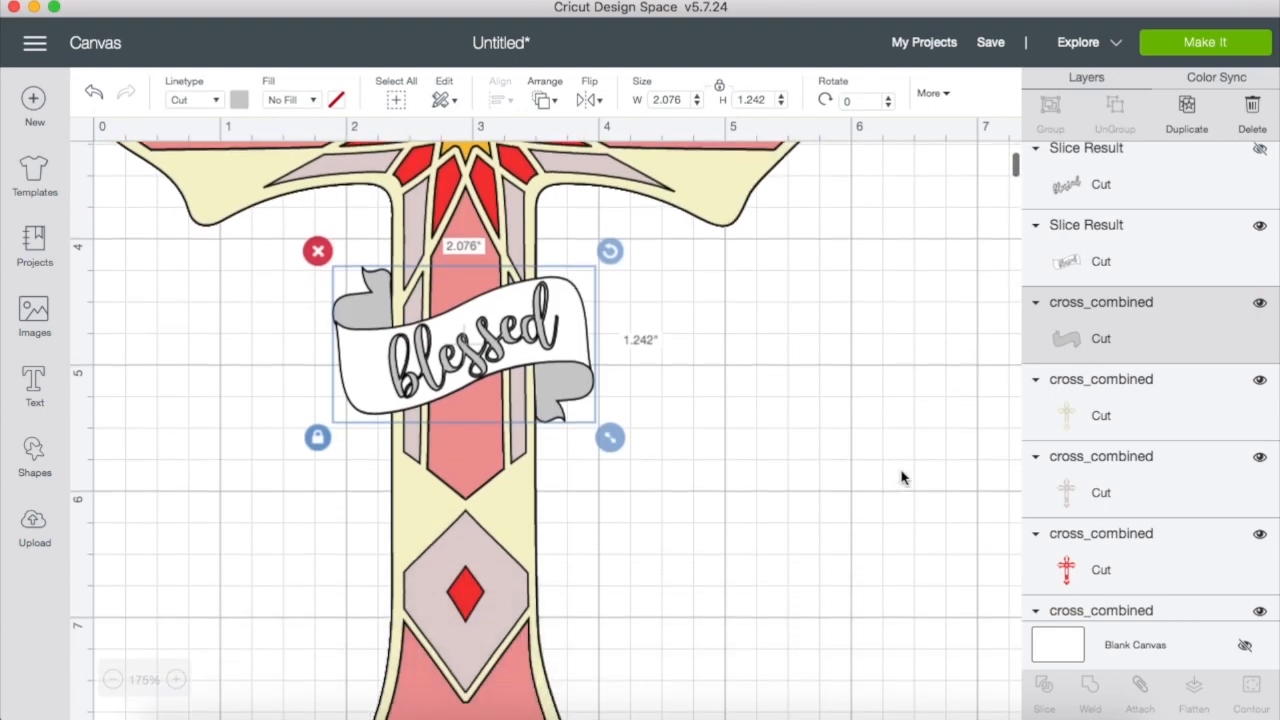
# Try moving the grey banner layer below the cream and mauve cross_combined layers in the stacking order.
pyautogui.moveTo(1116, 320); pyautogui.dragTo(1091, 418)
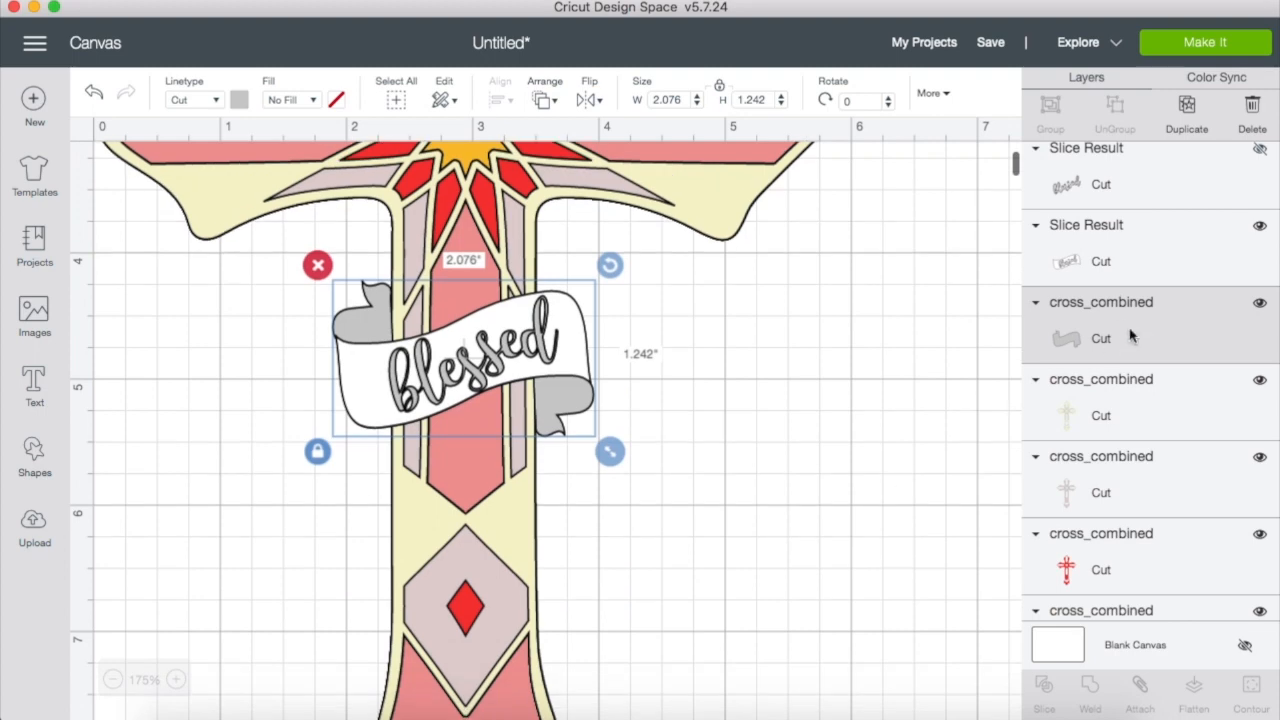
pyautogui.moveTo(1127, 331); pyautogui.dragTo(1018, 530)
pyautogui.scroll(-5, 910, 552)
pyautogui.moveTo(1086, 355); pyautogui.dragTo(1075, 442)
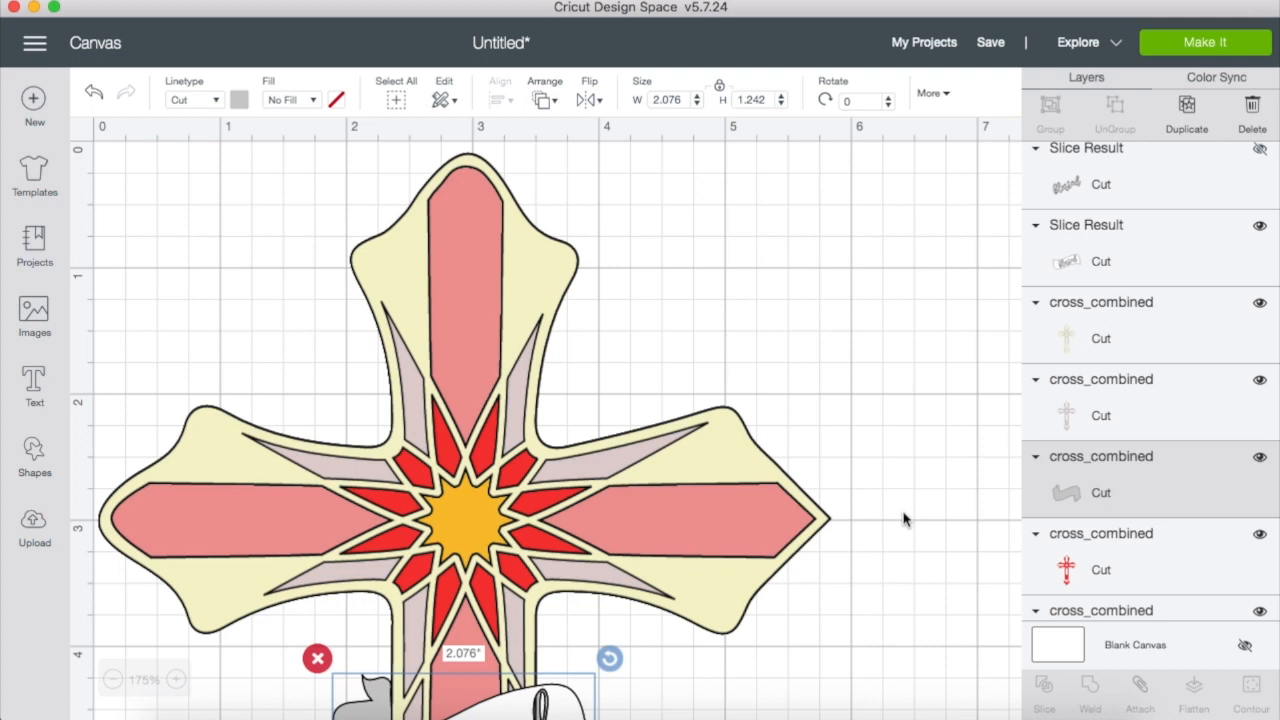
pyautogui.scroll(-5, 903, 518)
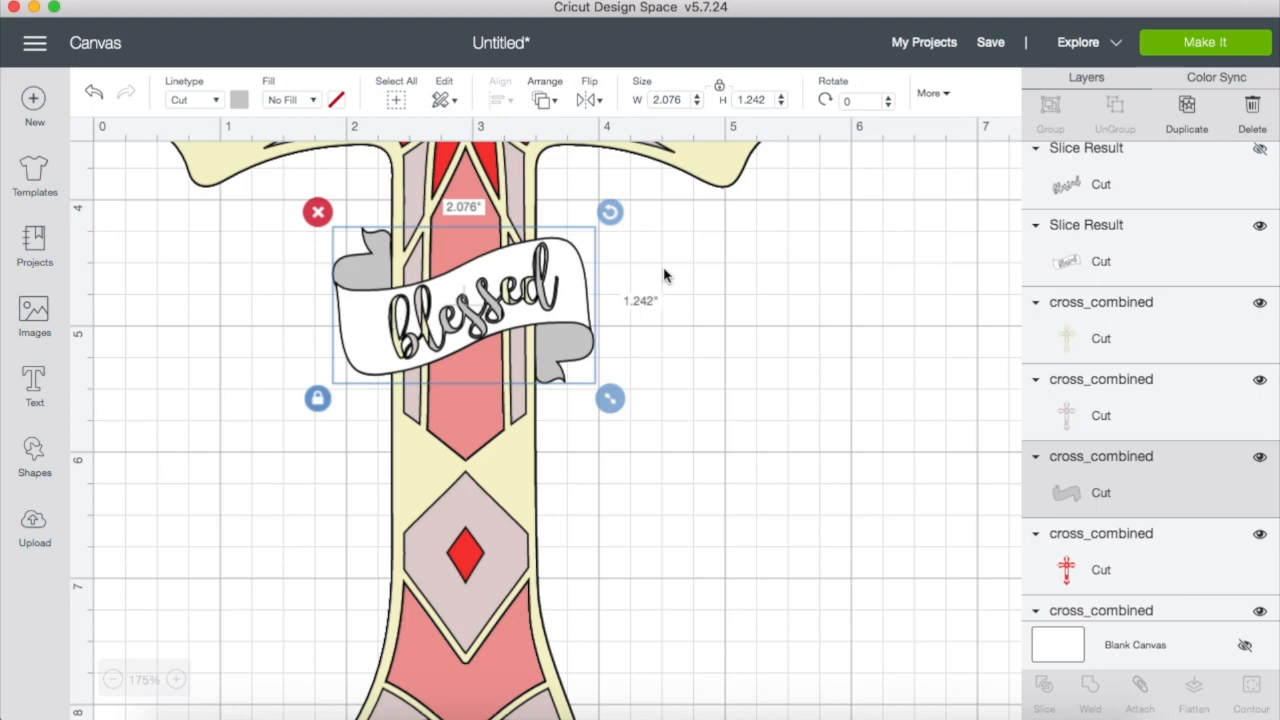
# Move the grey banner layer back above the cream cross_combined layer, directly beneath the sliced white banner.
pyautogui.scroll(1, 843, 354)
pyautogui.click(1105, 420)
pyautogui.moveTo(1105, 420); pyautogui.dragTo(1098, 294)
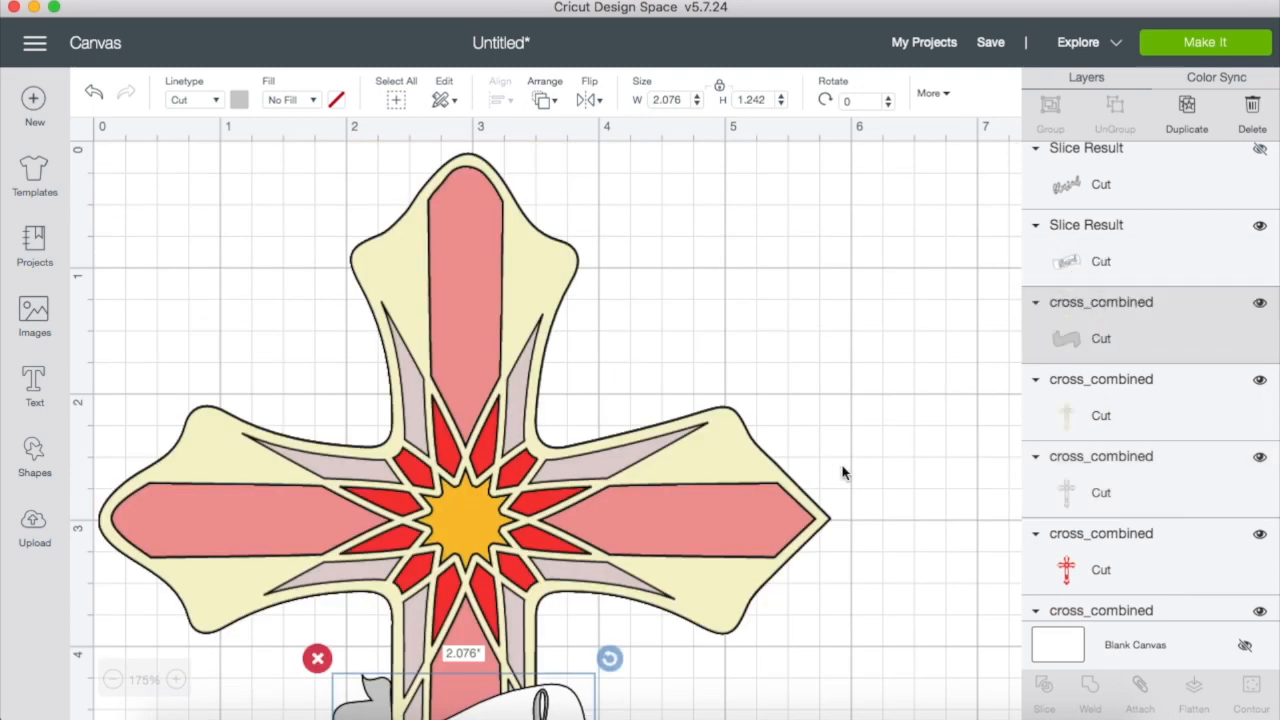
pyautogui.scroll(-5, 843, 473)
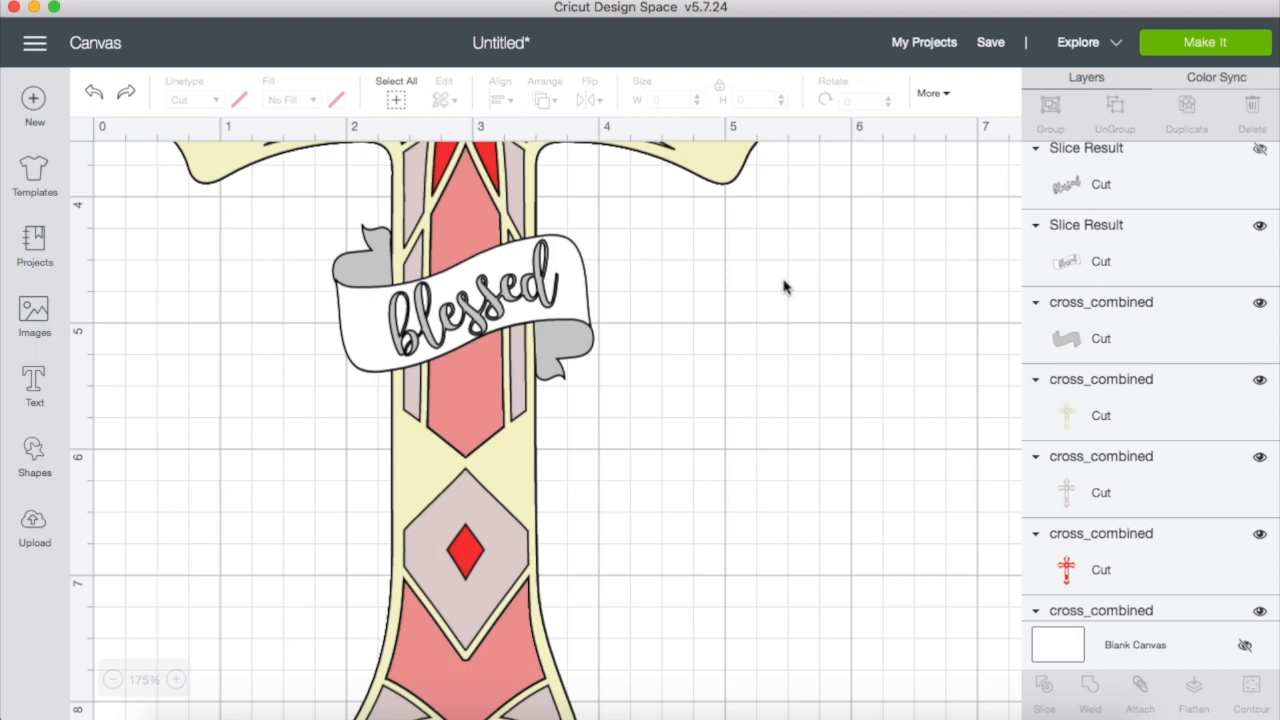
# Undo the layer visibility changes and the slice, back to the welded black "blessed" on the solid white banner with its grey backing.
pyautogui.press('super+z')
pyautogui.press('super+z')
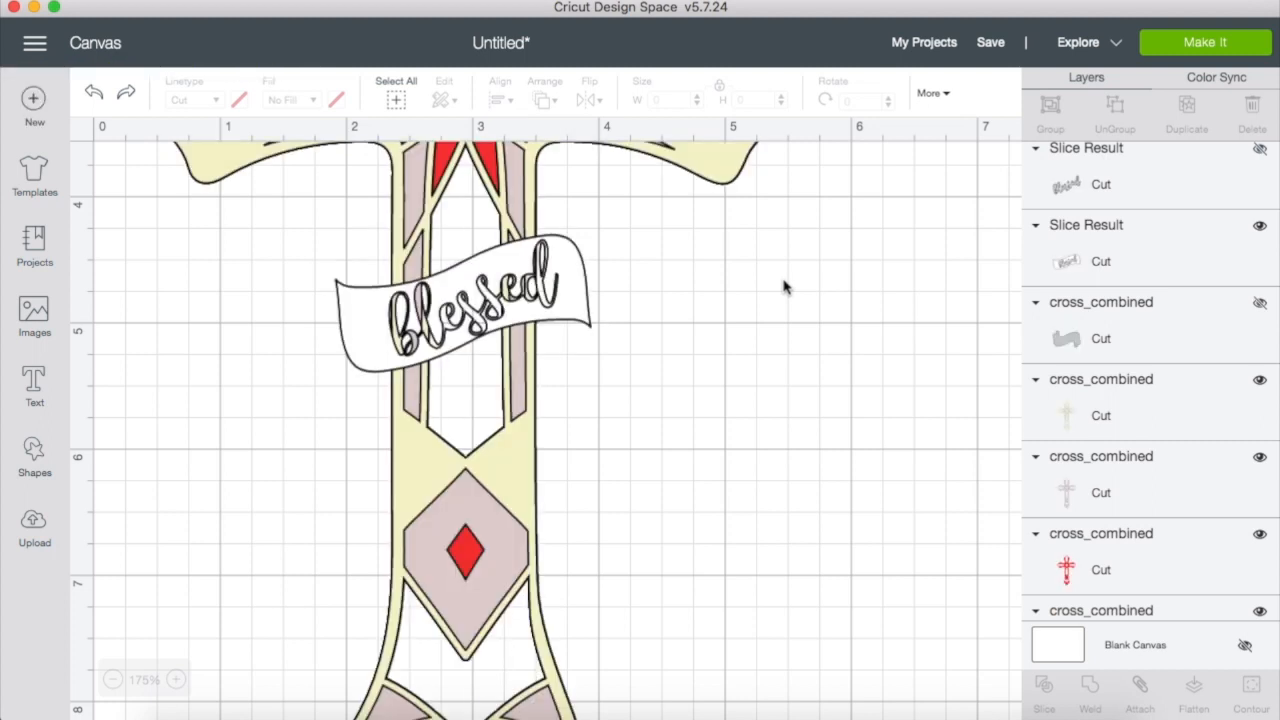
pyautogui.press('super+z')
pyautogui.press('super+z')
pyautogui.press('super+z')
pyautogui.press('super+z')
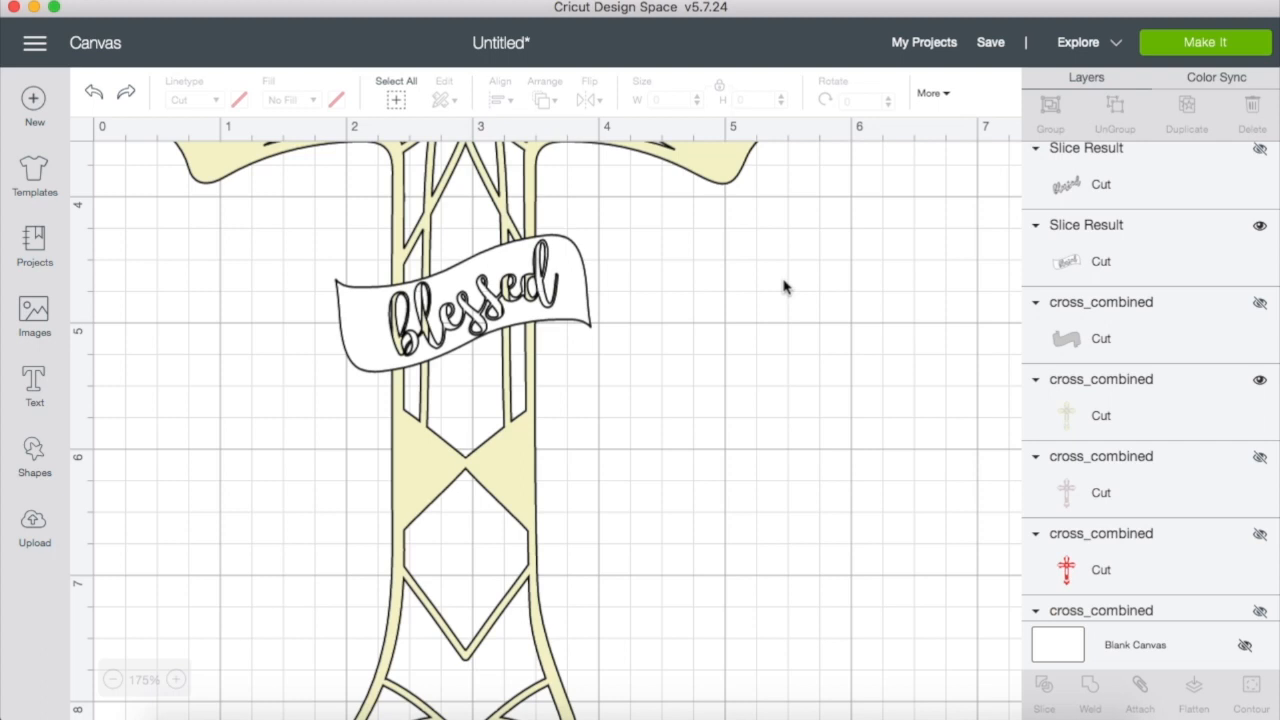
pyautogui.press('super+z')
pyautogui.press('super+z')
pyautogui.press('super+z')
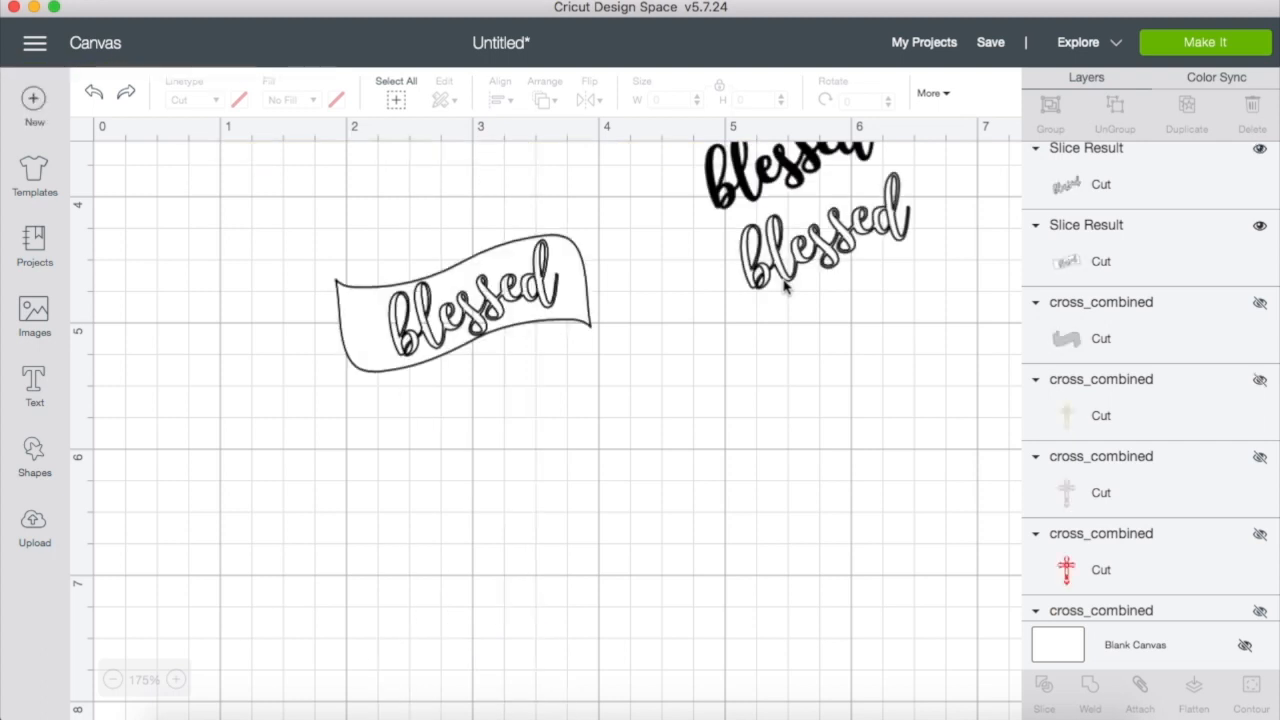
pyautogui.press('super+z')
pyautogui.press('super+z')
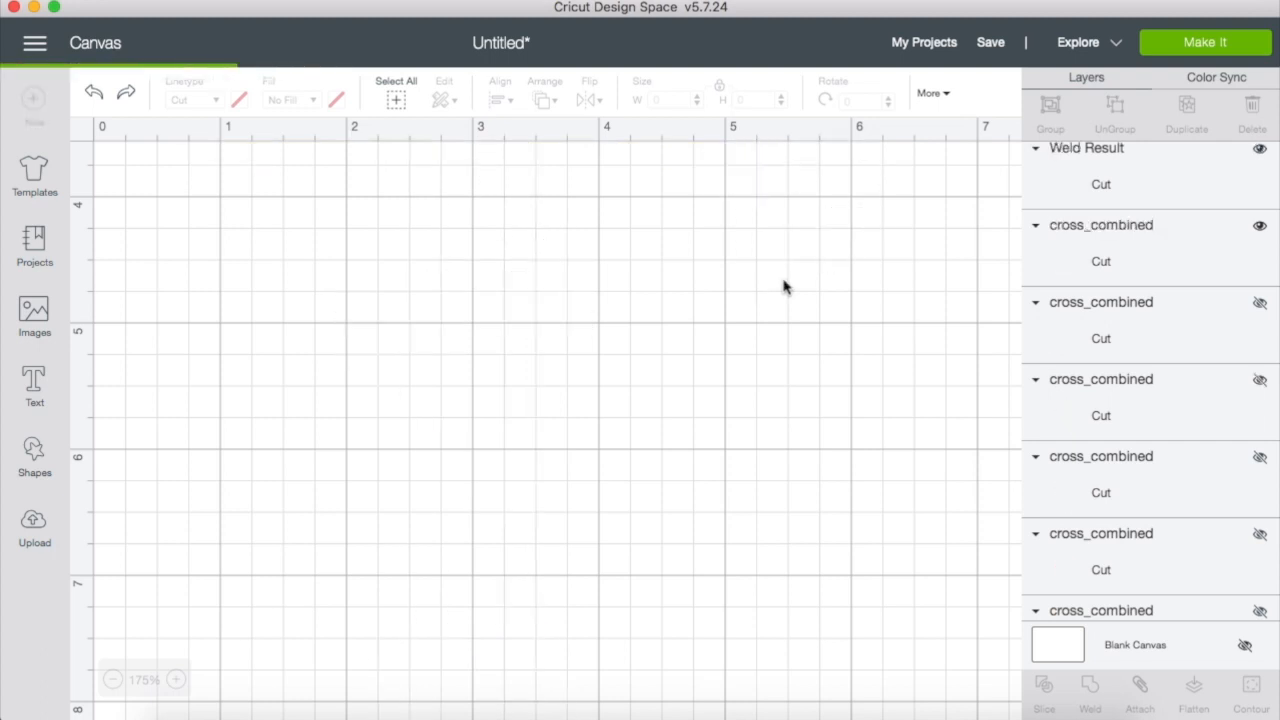
pyautogui.press('super+z')
pyautogui.press('super+z')
pyautogui.press('super+z')
pyautogui.press('super+z')
pyautogui.press('super+z')
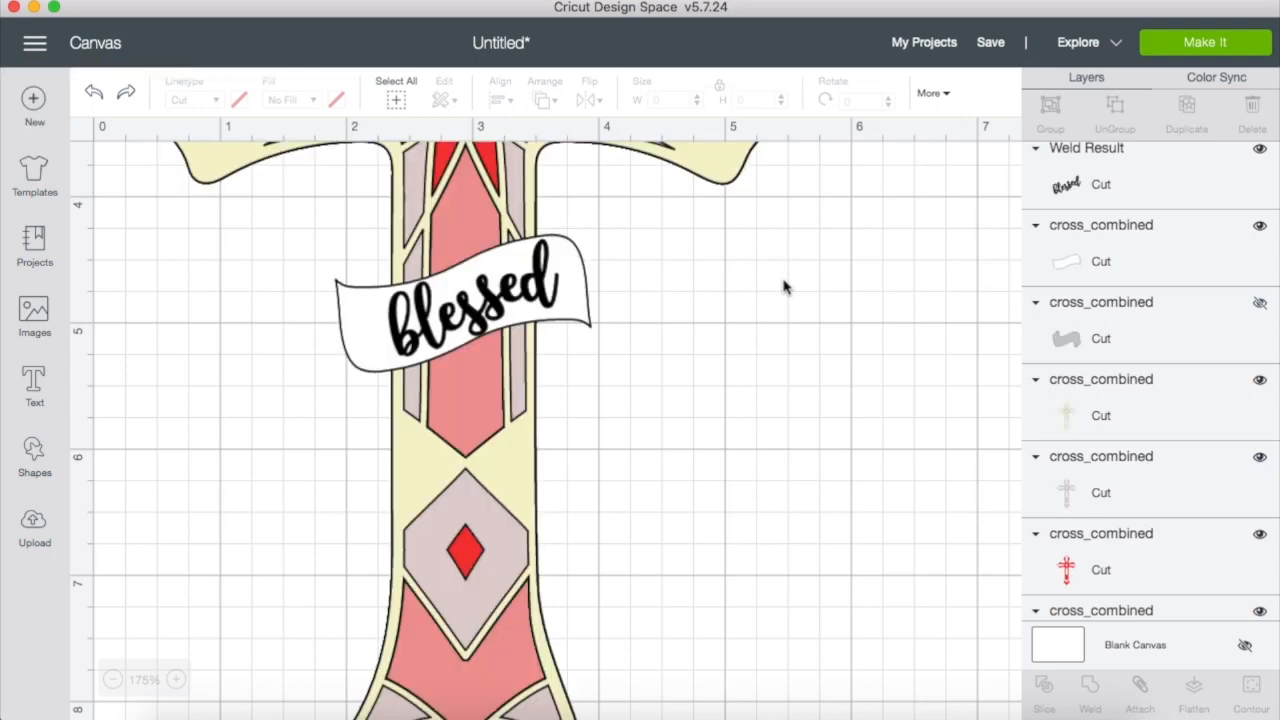
pyautogui.scroll(5, 784, 287)
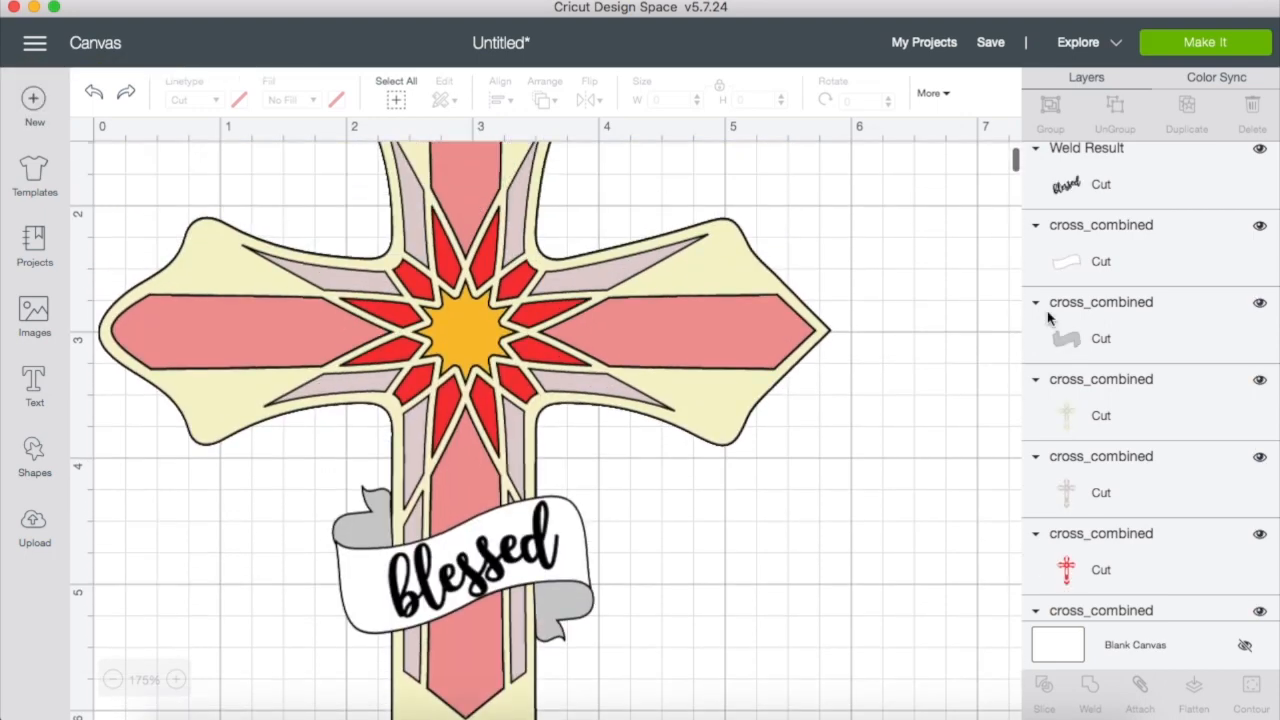
pyautogui.scroll(1, 1108, 377)
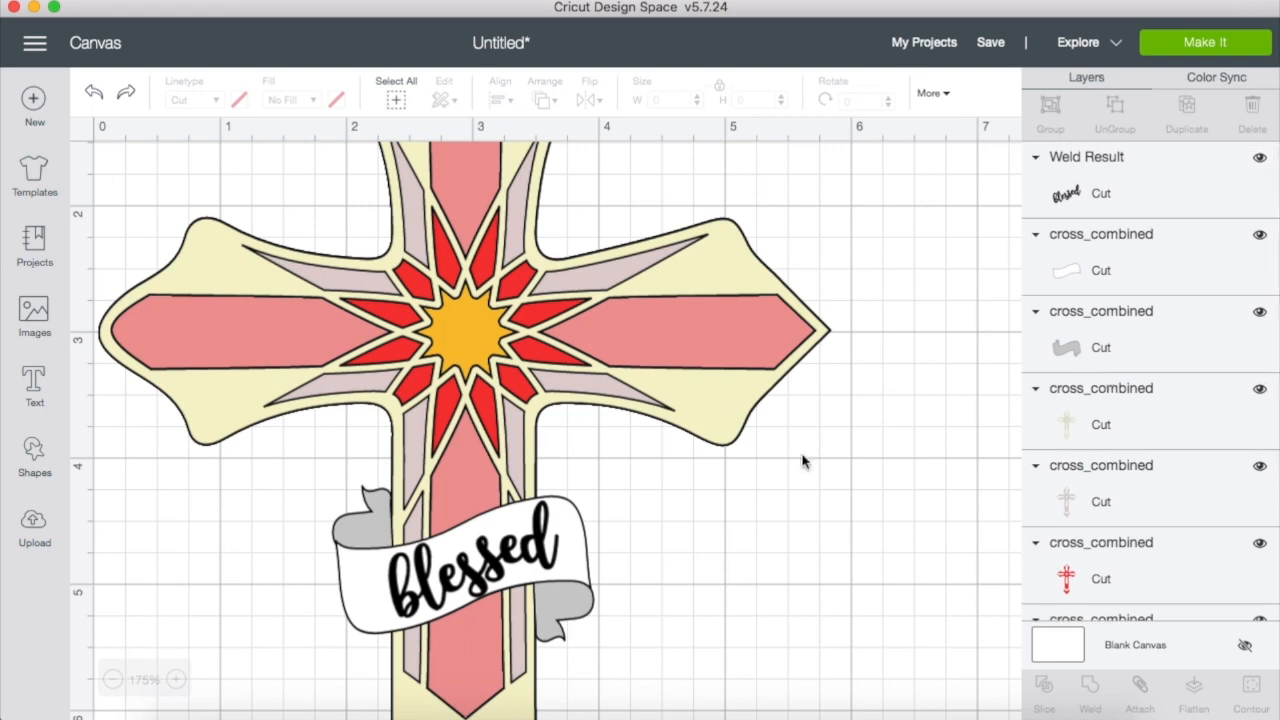
pyautogui.scroll(-1, 802, 461)
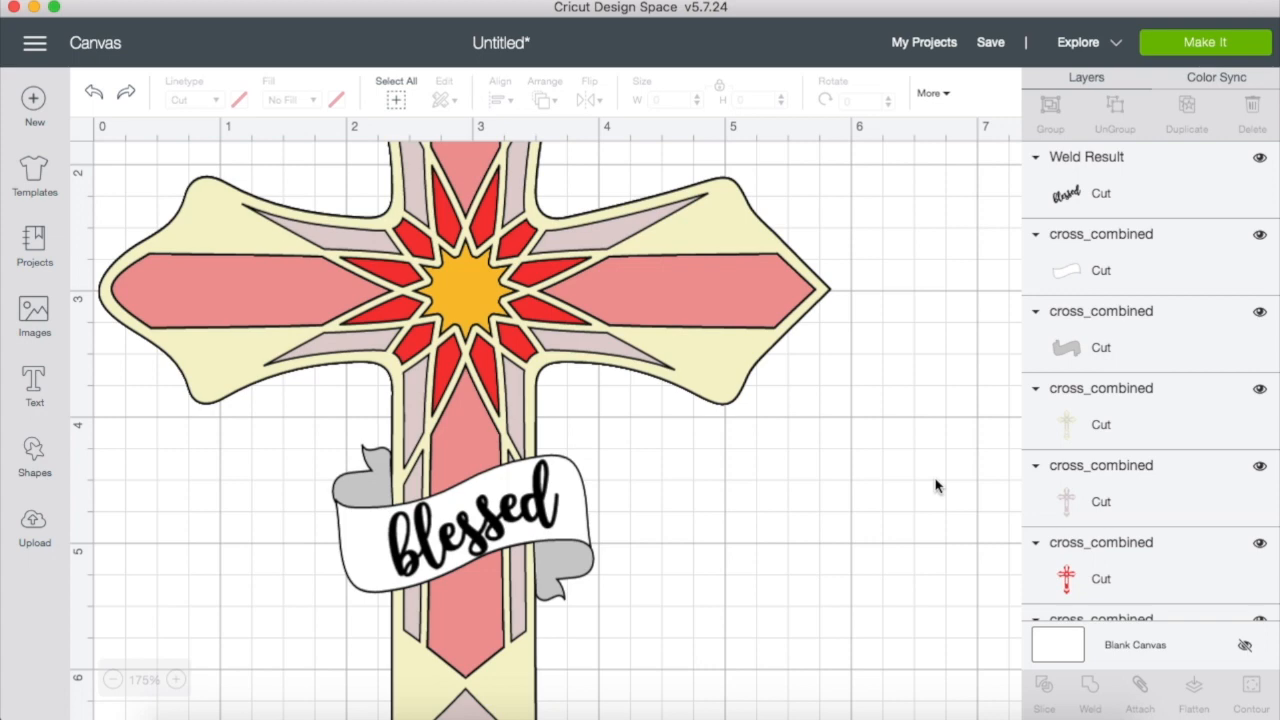
# Send the design to cut preparation and look through the mats for all the coloured layers and their settings.
pyautogui.click(1177, 52)
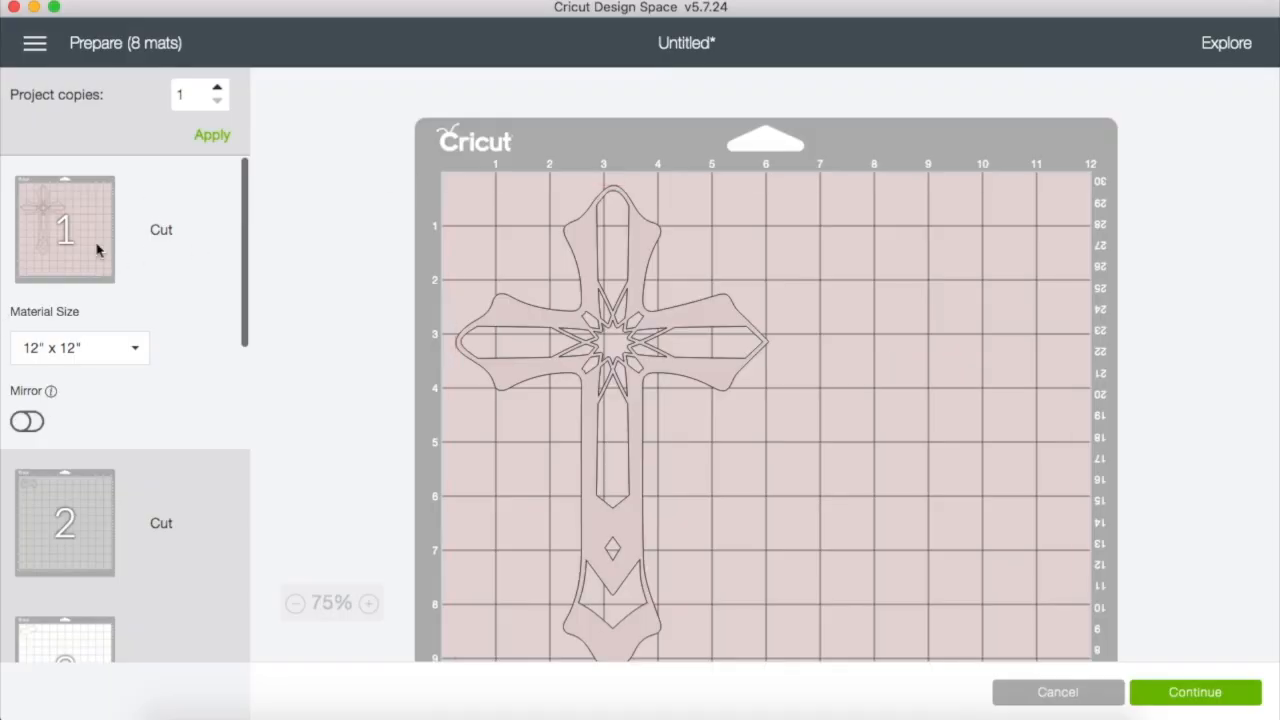
pyautogui.scroll(-3, 757, 320)
pyautogui.scroll(3, 752, 323)
pyautogui.scroll(-10, 168, 275)
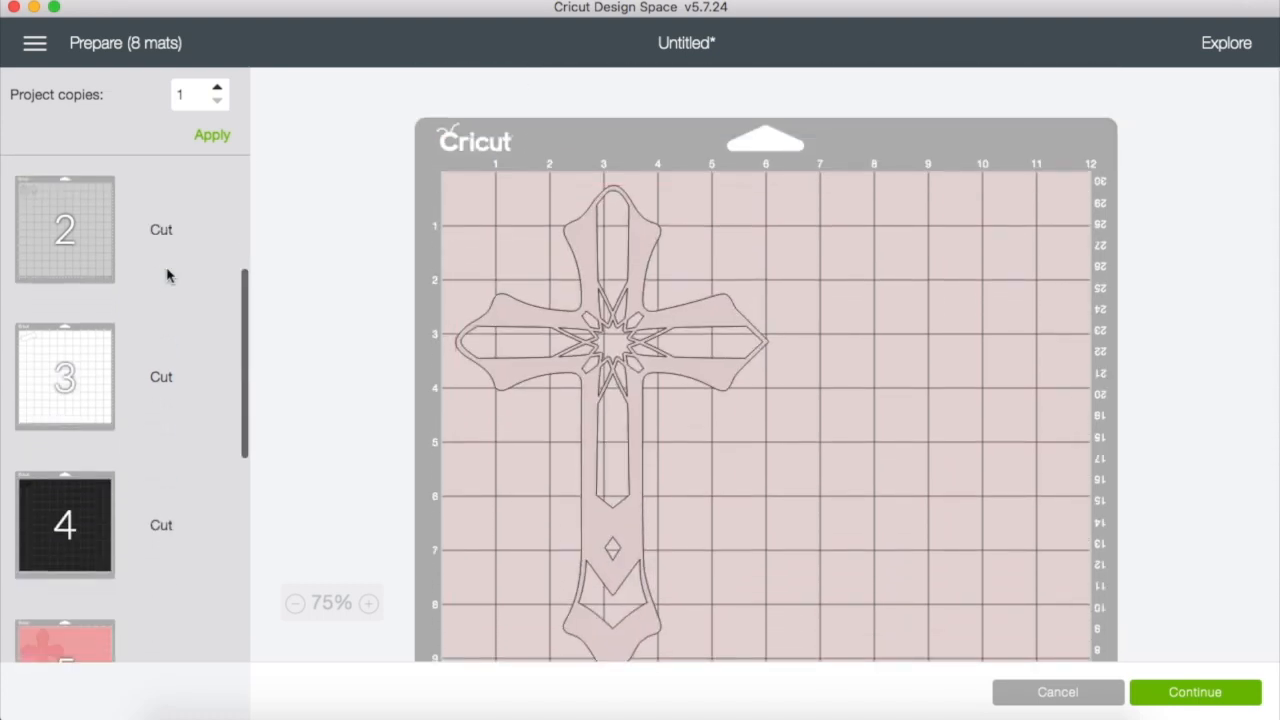
pyautogui.scroll(-2, 168, 275)
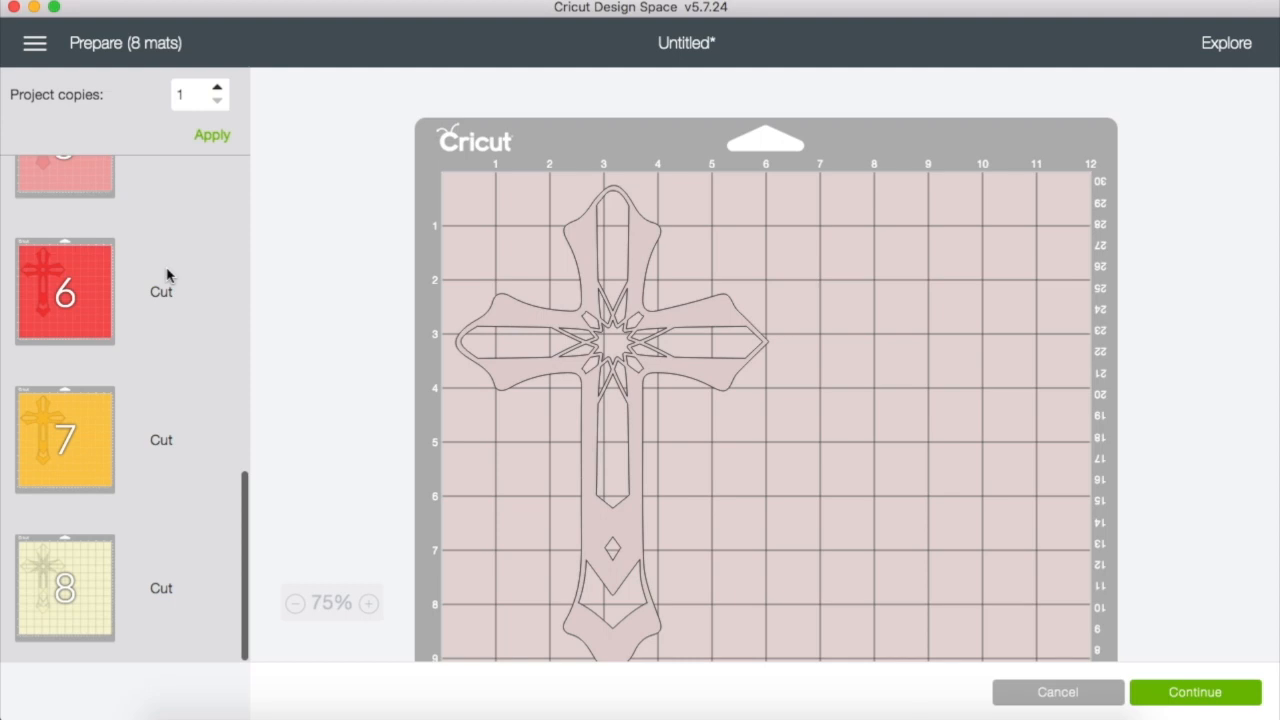
pyautogui.scroll(10, 134, 495)
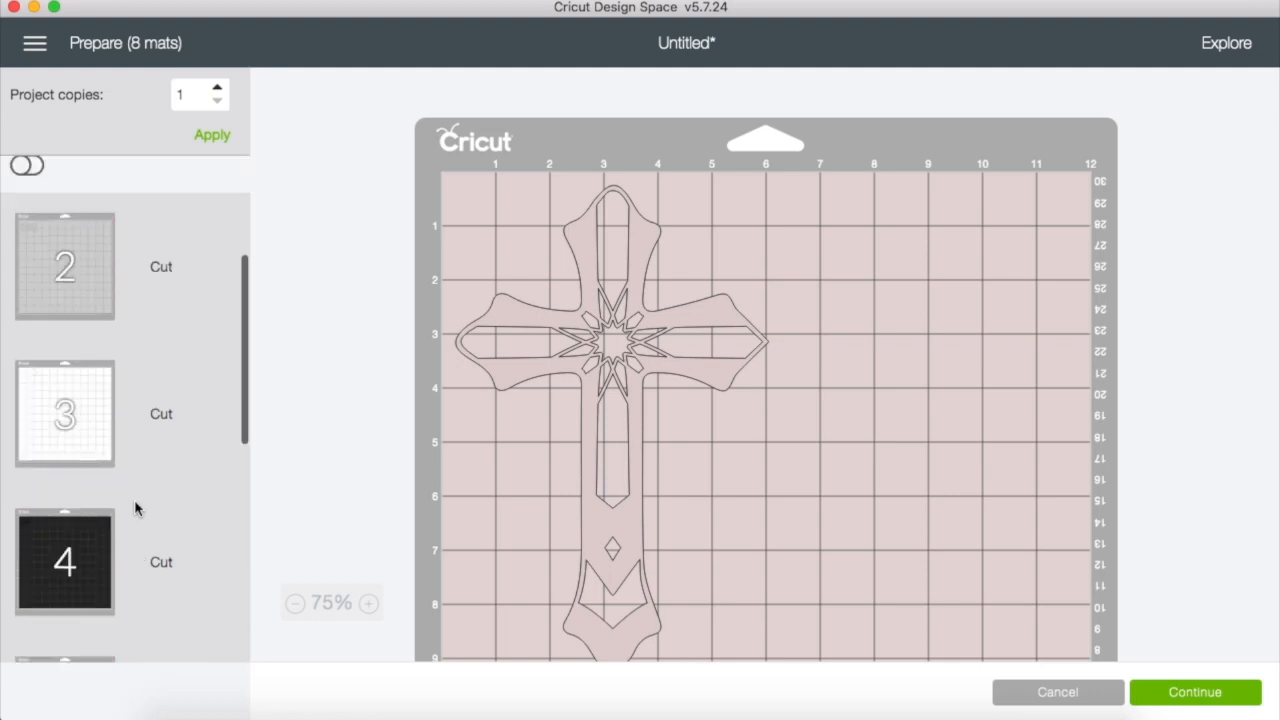
pyautogui.scroll(8, 134, 508)
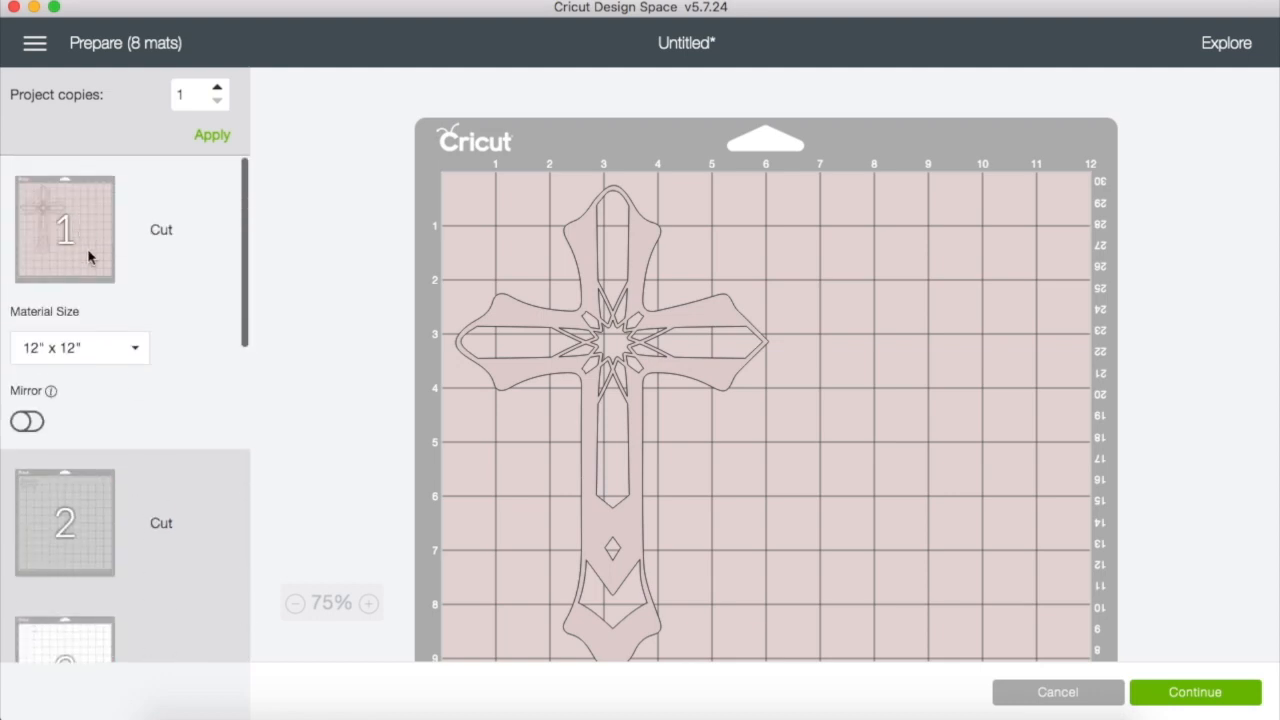
pyautogui.scroll(-13, 89, 251)
pyautogui.scroll(-4, 98, 362)
pyautogui.scroll(-8, 94, 289)
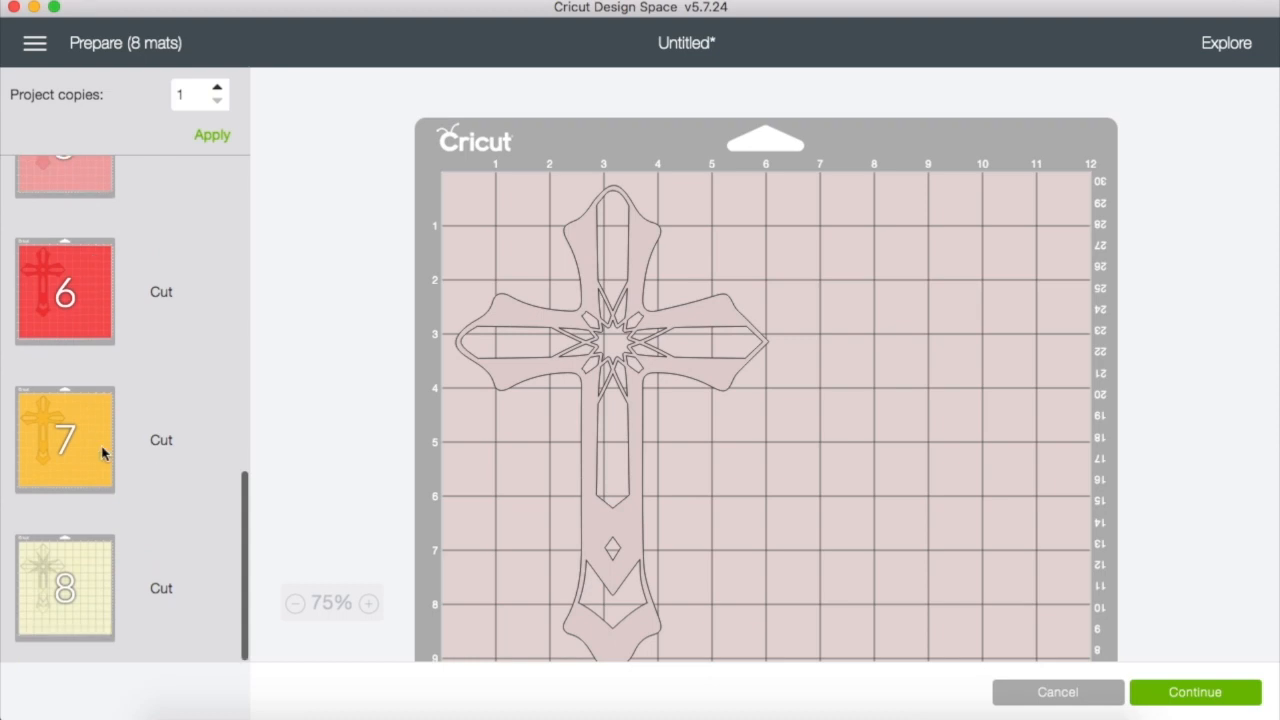
pyautogui.scroll(15, 111, 531)
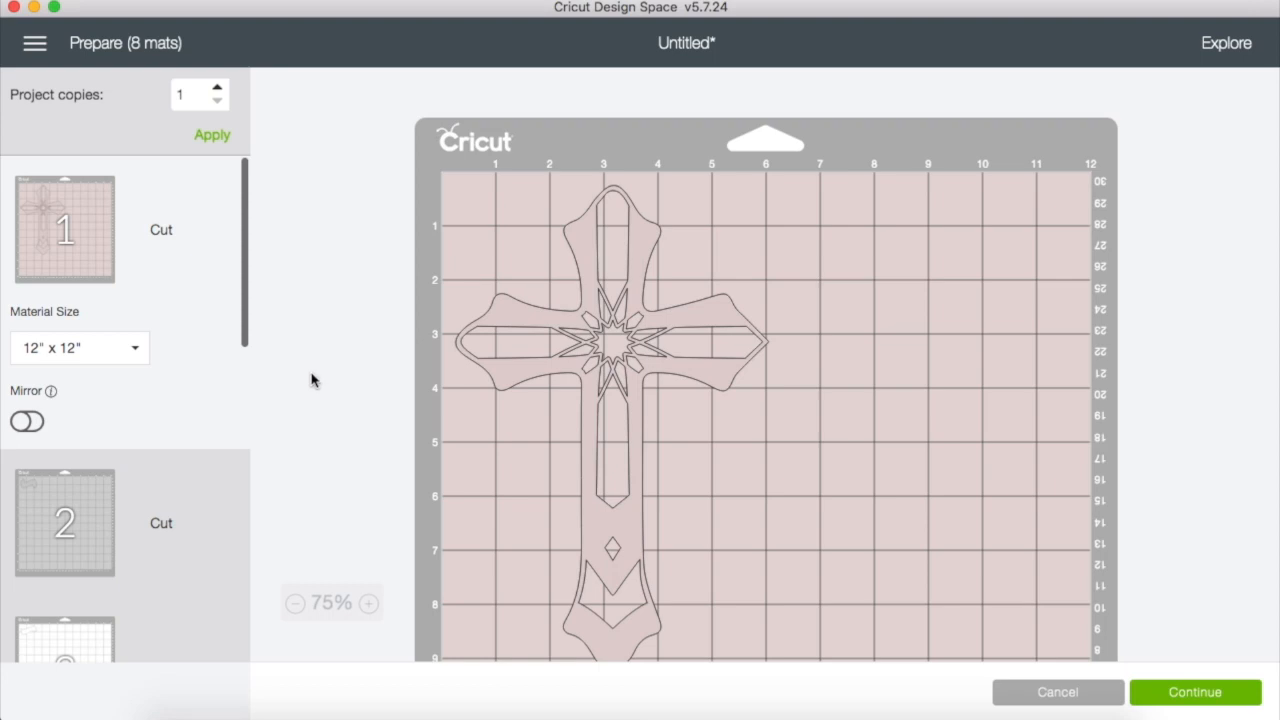
pyautogui.scroll(-15, 190, 380)
pyautogui.scroll(15, 190, 380)
pyautogui.scroll(-15, 206, 388)
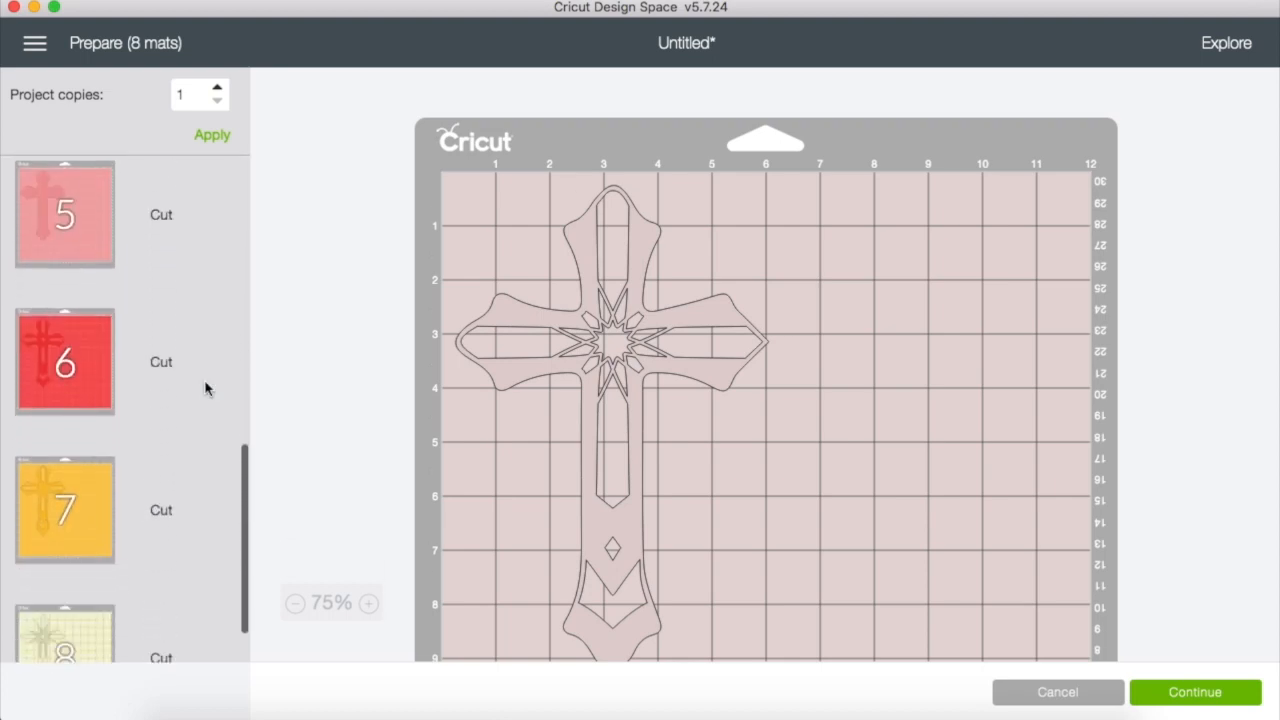
pyautogui.scroll(-2, 206, 388)
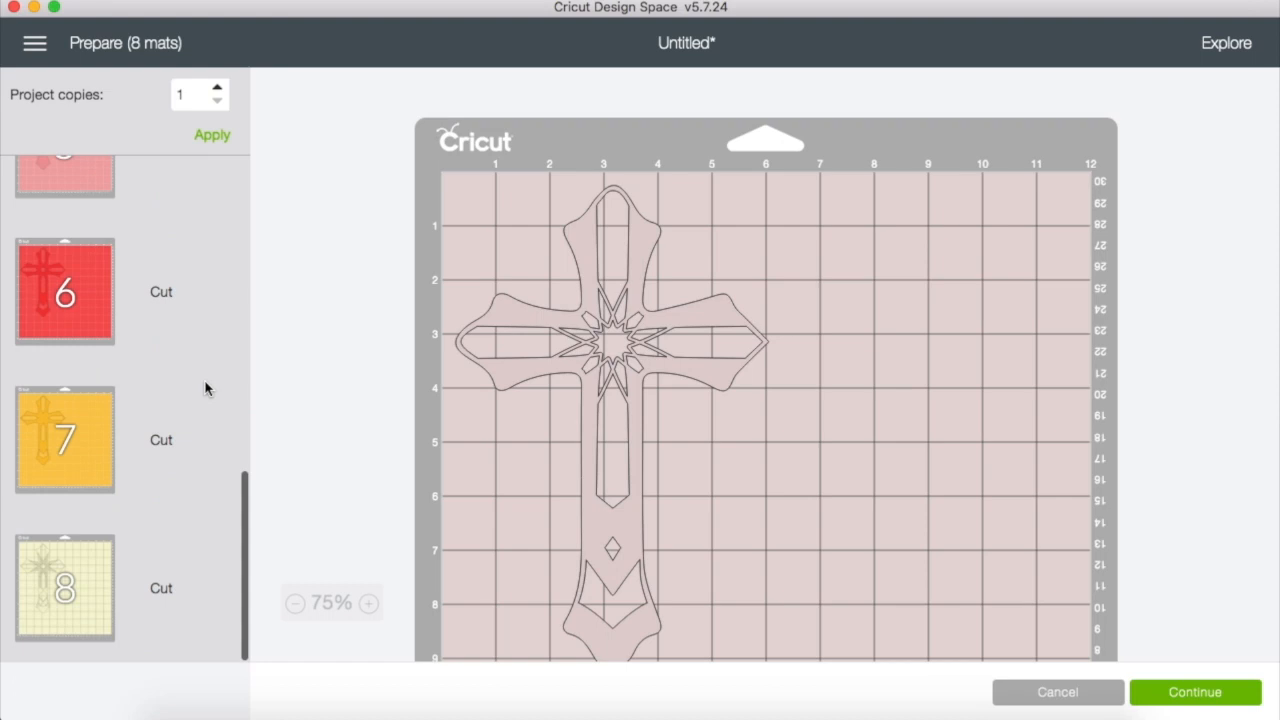
pyautogui.scroll(15, 206, 388)
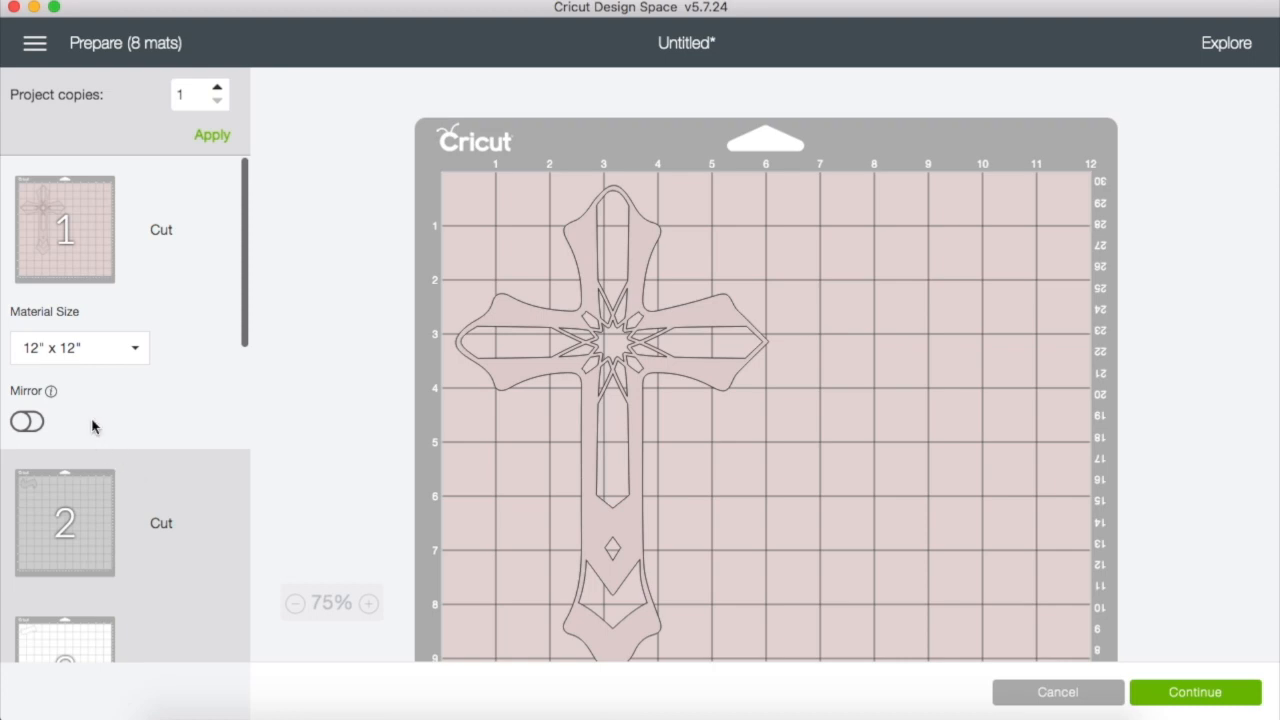
pyautogui.scroll(-10, 146, 419)
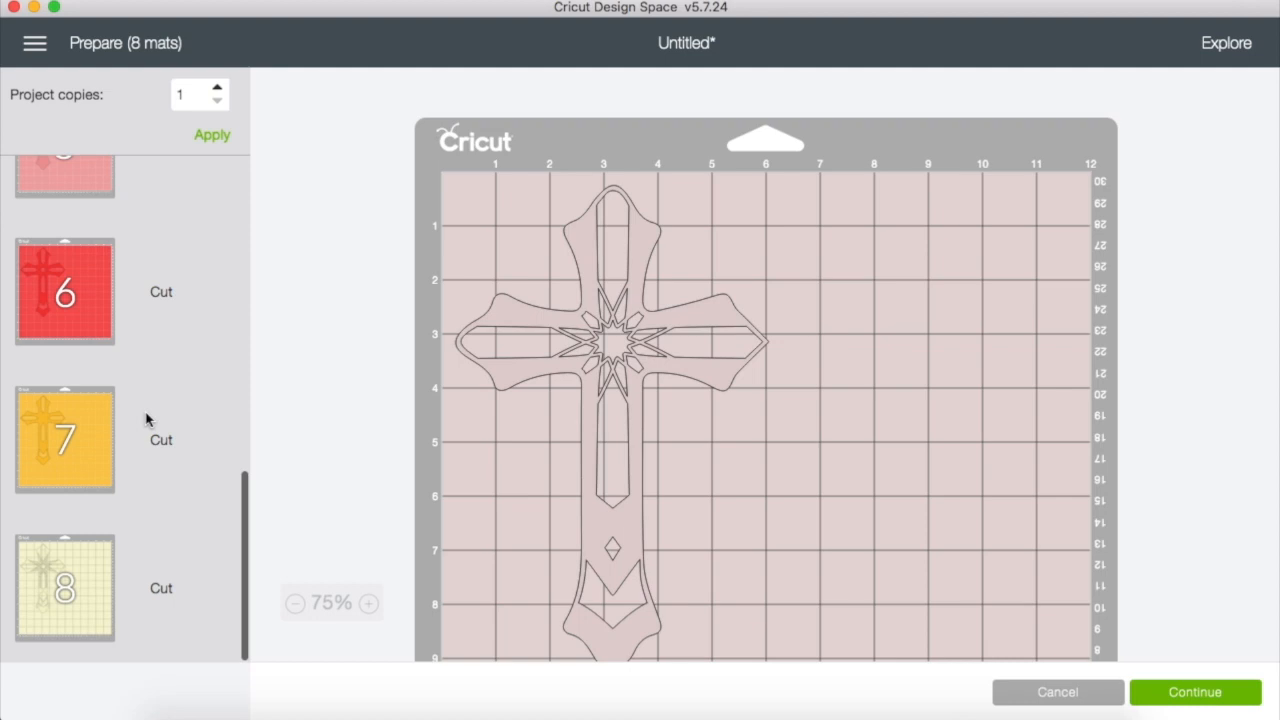
pyautogui.scroll(10, 146, 419)
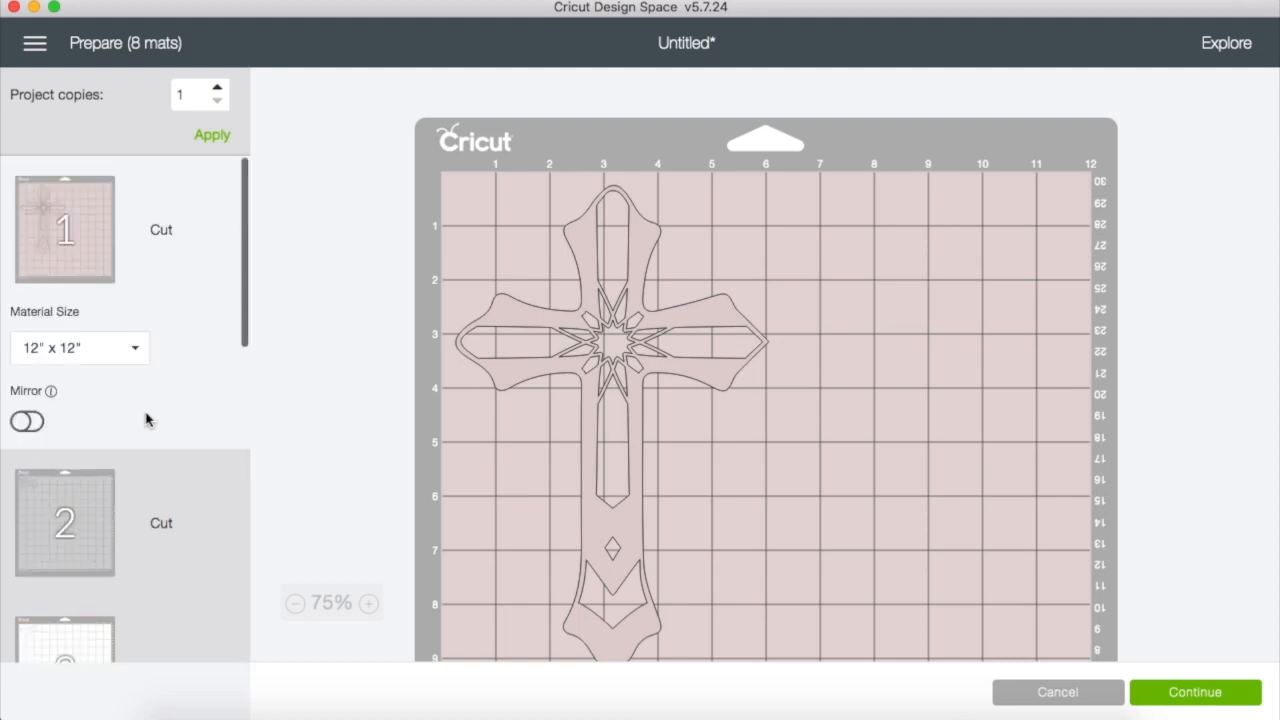
# Preview the grey banner, white banner and black "blessed" mats one by one, and cancel back to the canvas design.
pyautogui.click(76, 526)
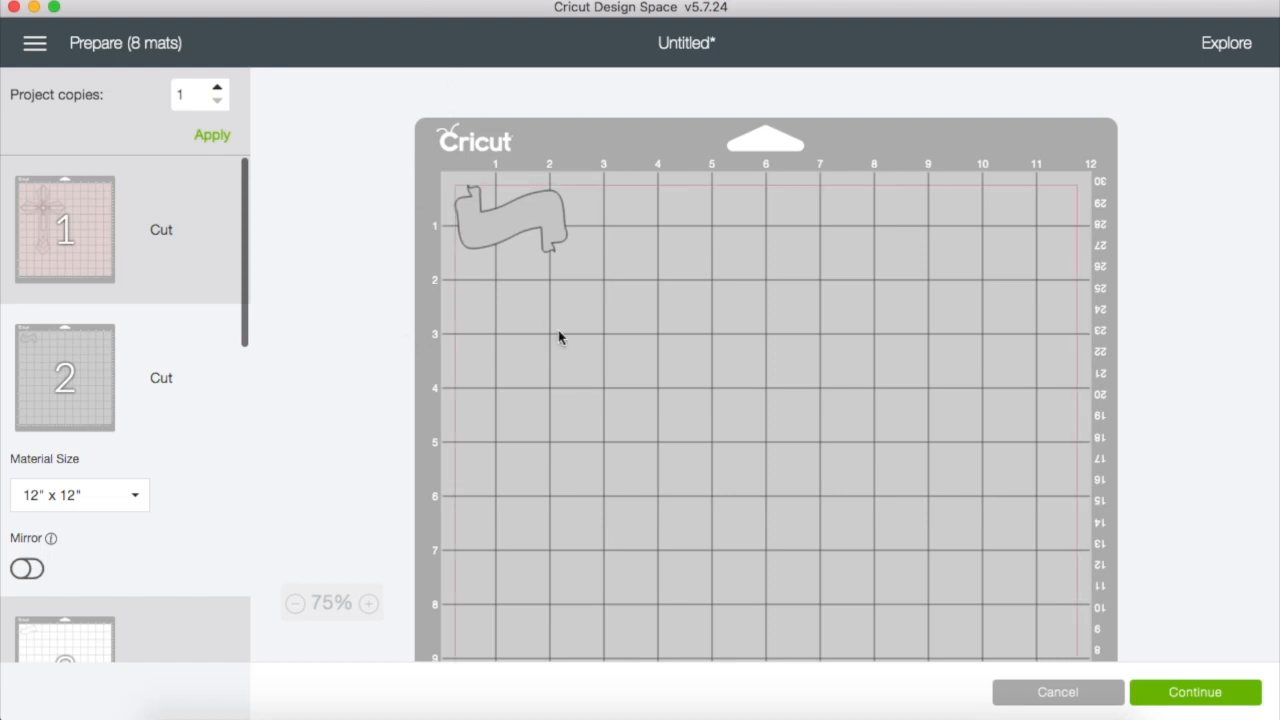
pyautogui.scroll(-5, 183, 404)
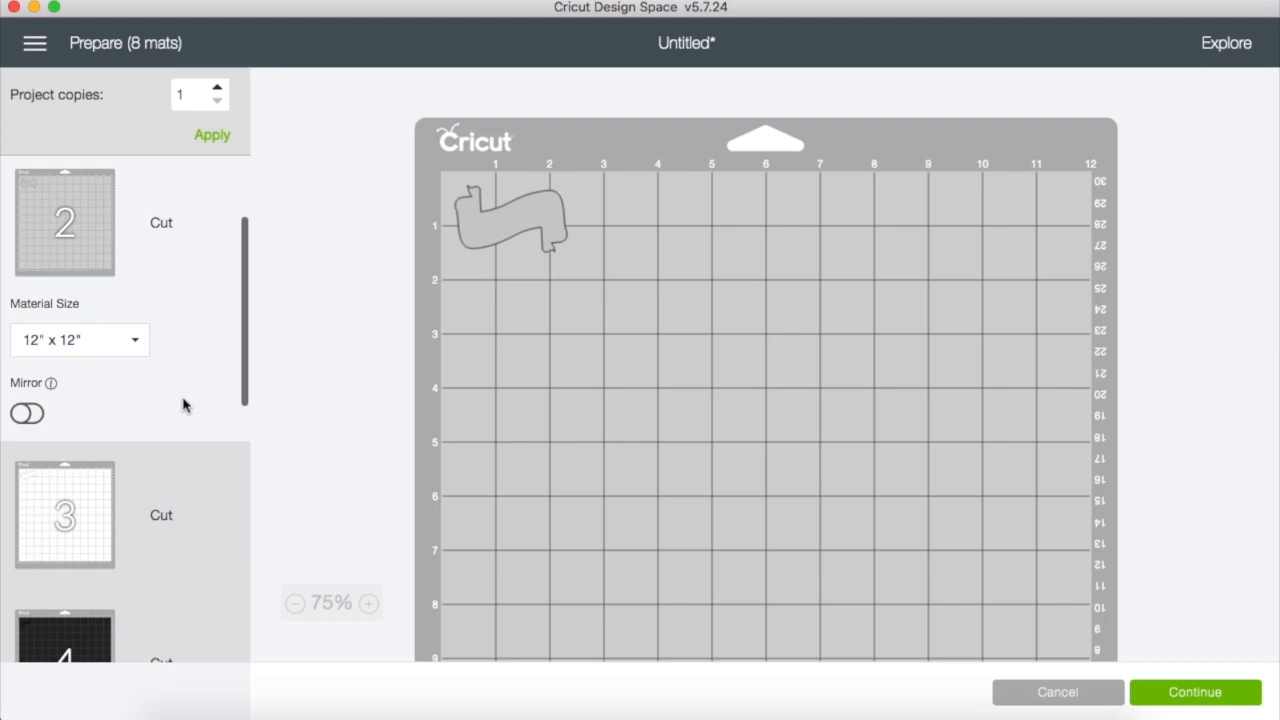
pyautogui.click(103, 455)
pyautogui.scroll(-3, 167, 446)
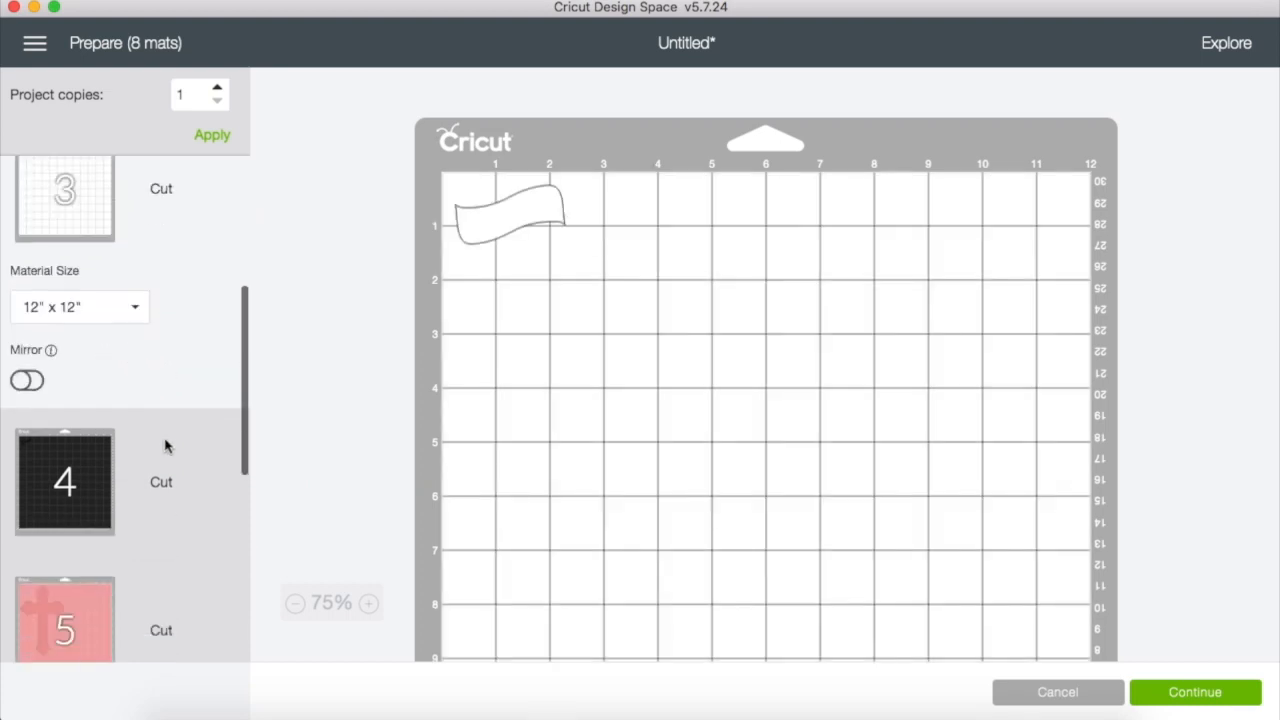
pyautogui.click(137, 451)
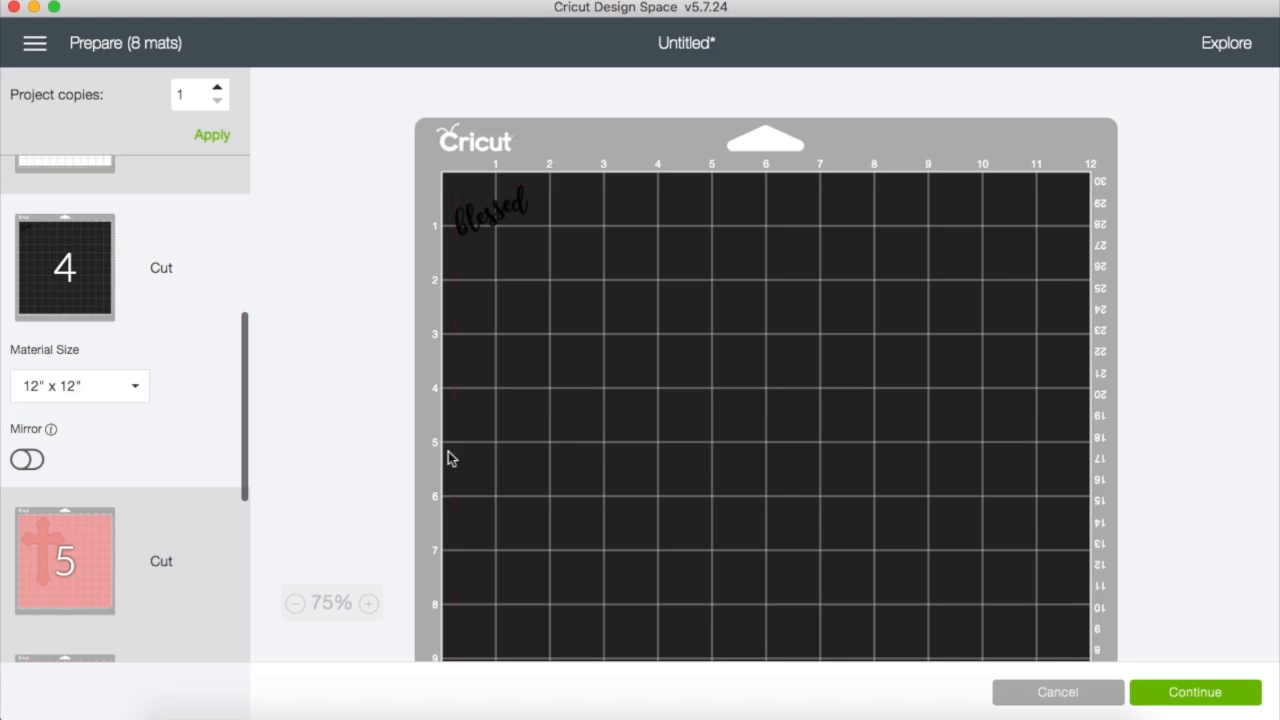
pyautogui.click(1000, 695)
pyautogui.scroll(-5, 309, 491)
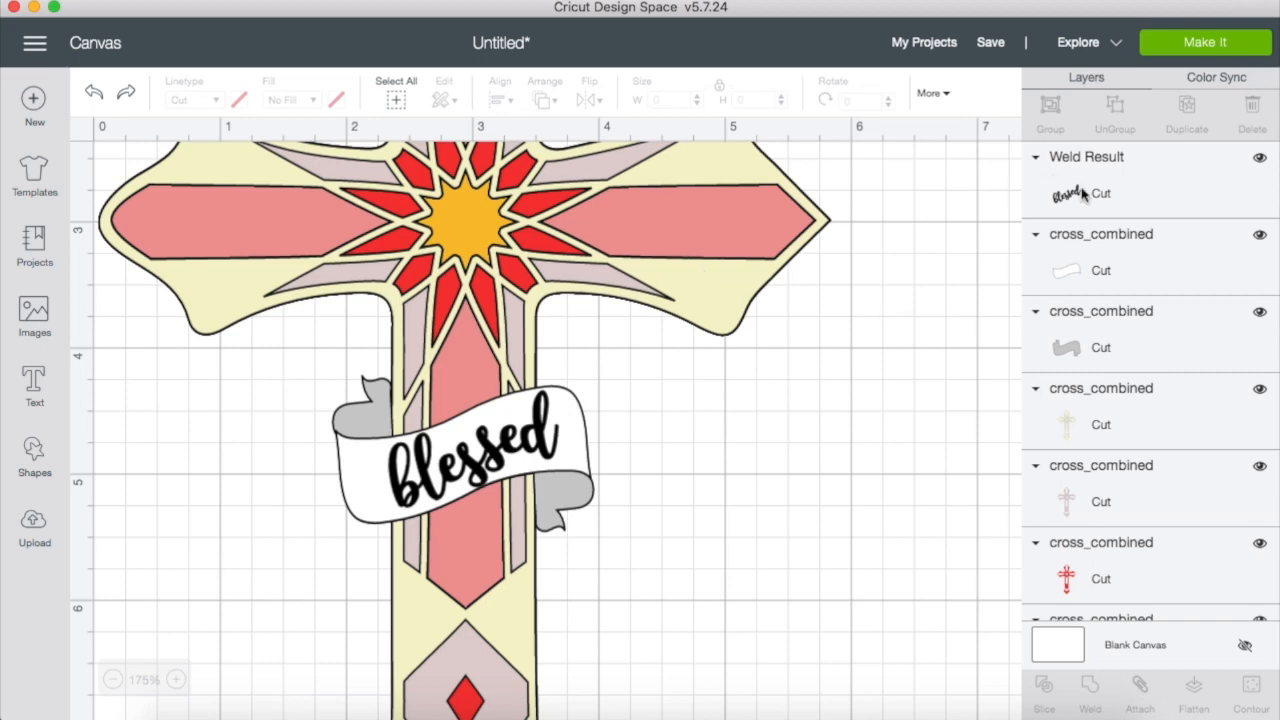
# Reopen cut preparation for the design and review the list of mats again.
pyautogui.click(1192, 44)
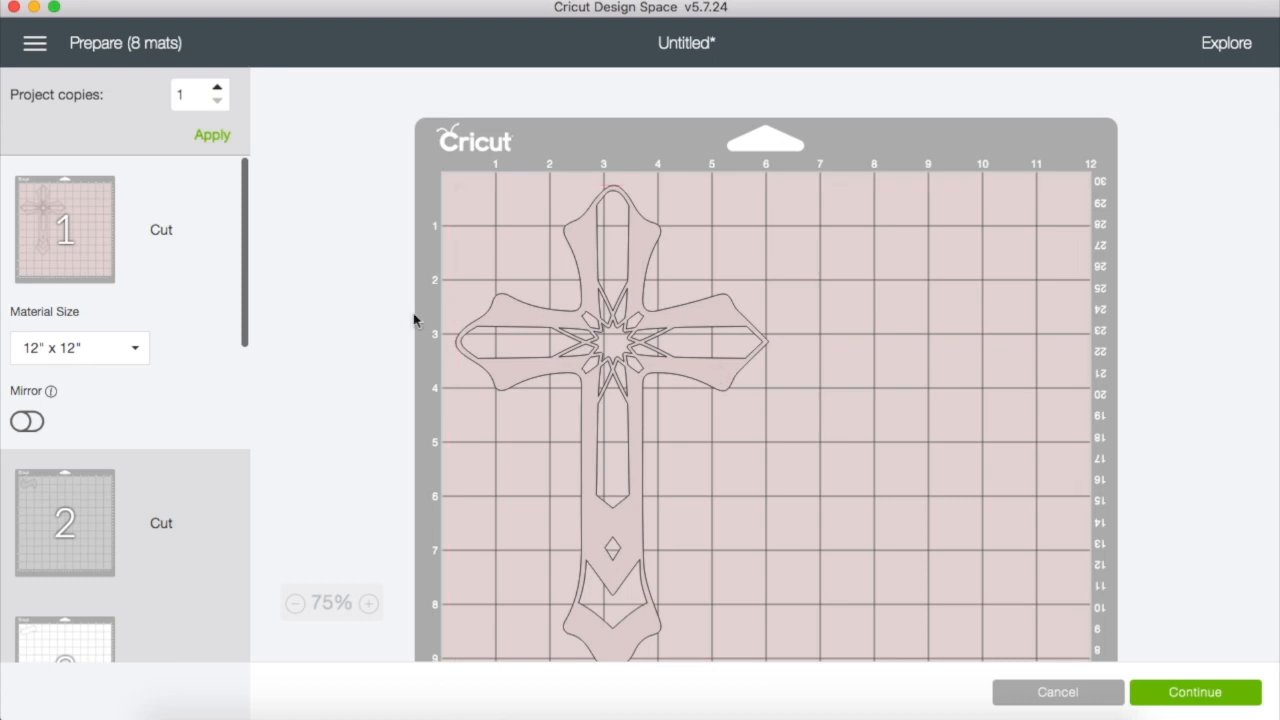
pyautogui.scroll(-4, 186, 420)
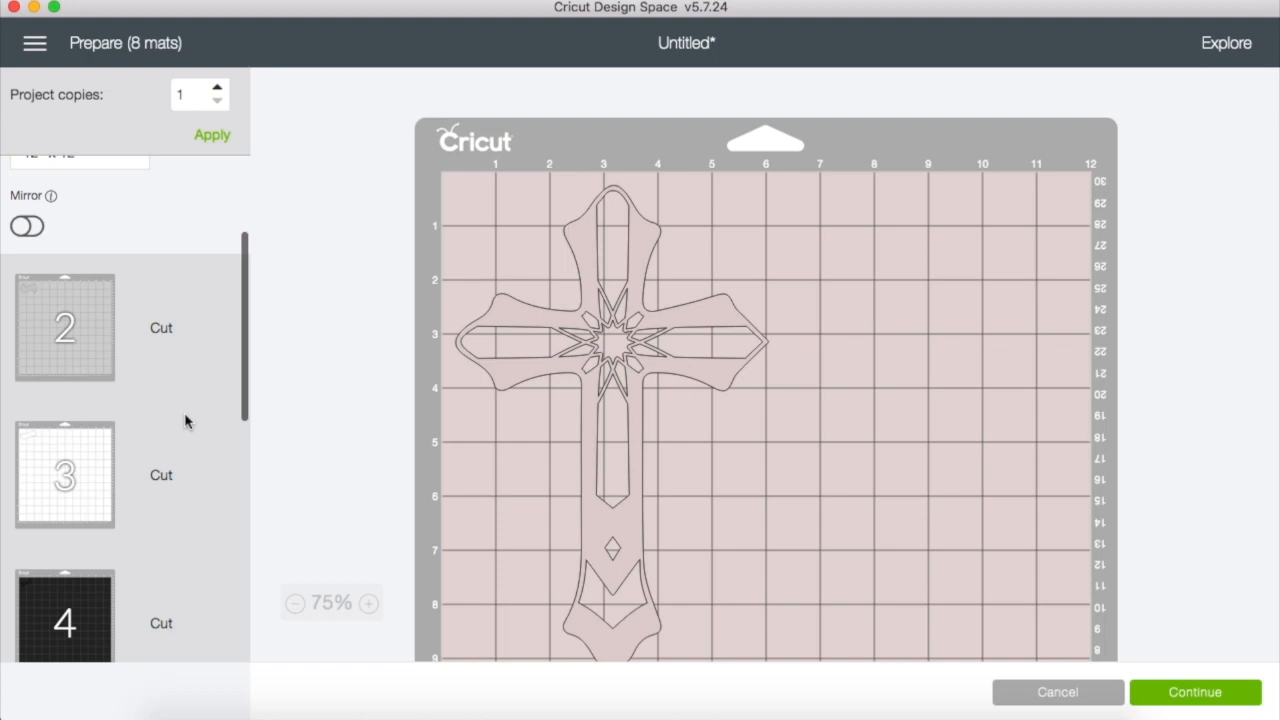
pyautogui.scroll(-10, 185, 421)
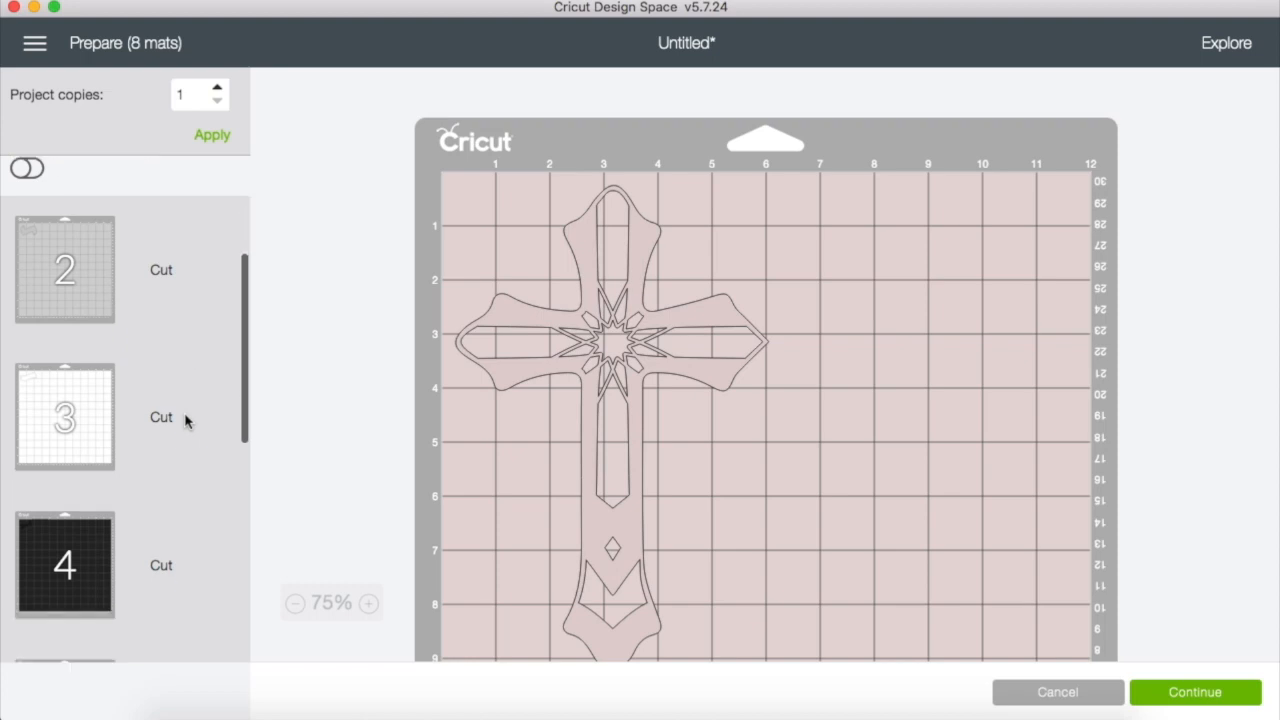